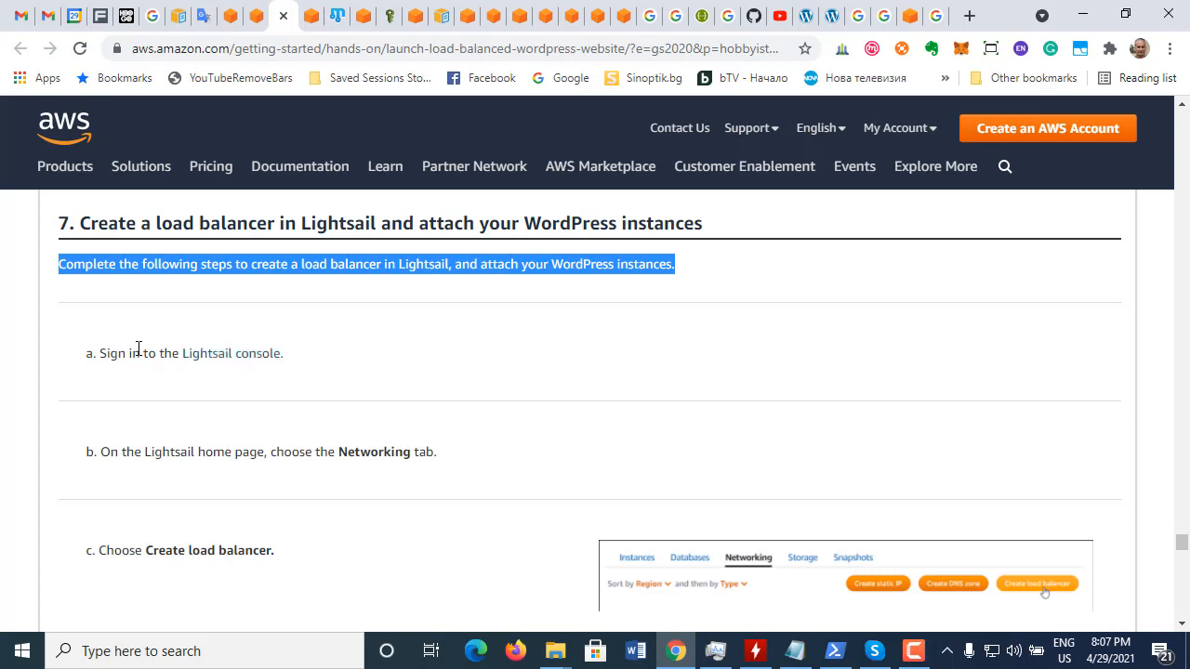
Step: Follow steps a and b of the AWS load balancer guide and open the networking resources in Lightsail
{"action": "left_click", "coordinate": [97, 352]}
{"action": "left_click_drag", "start_coordinate": [106, 354], "coordinate": [300, 351]}
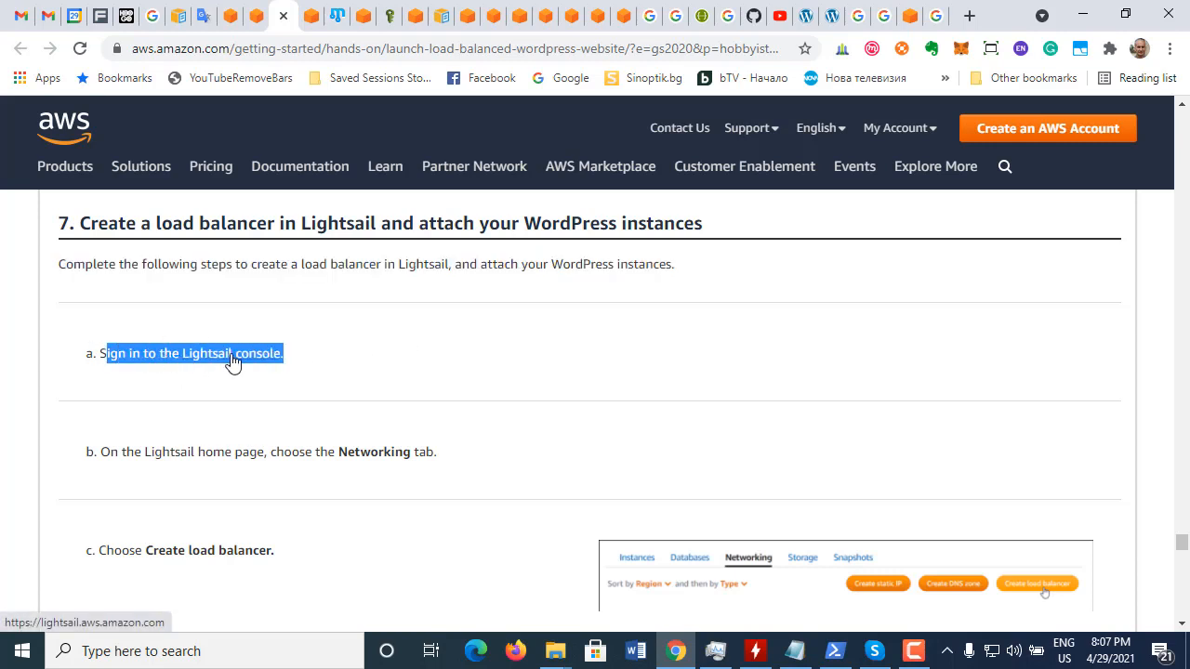
{"action": "left_click", "coordinate": [313, 23]}
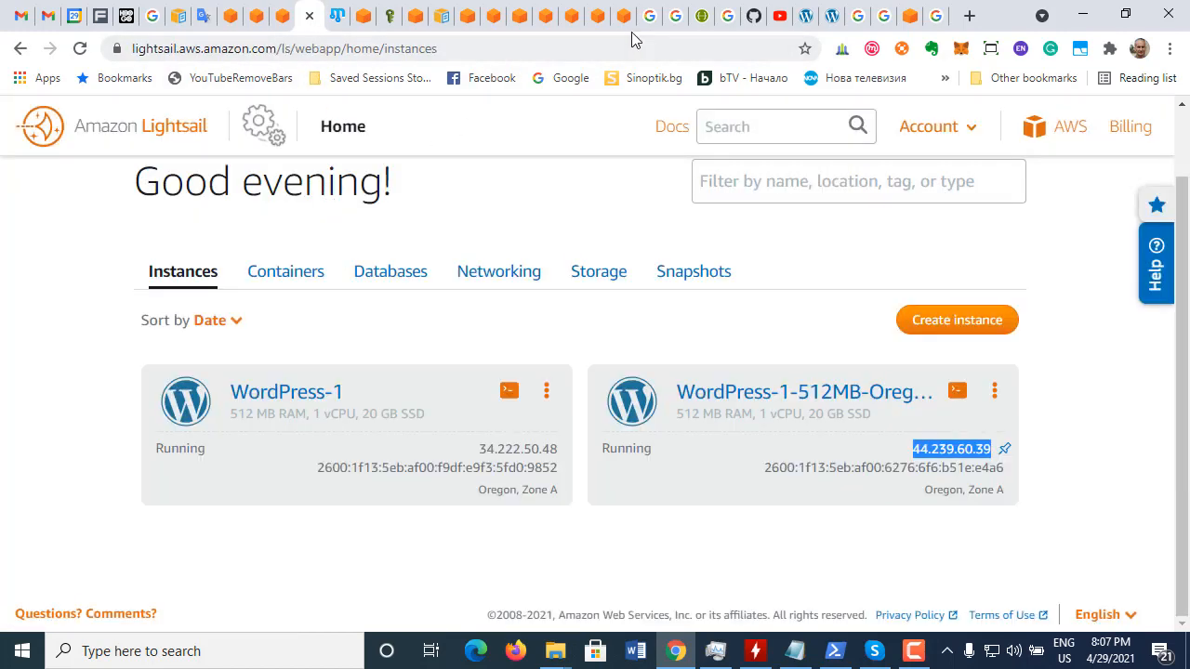
{"action": "left_click", "coordinate": [282, 26]}
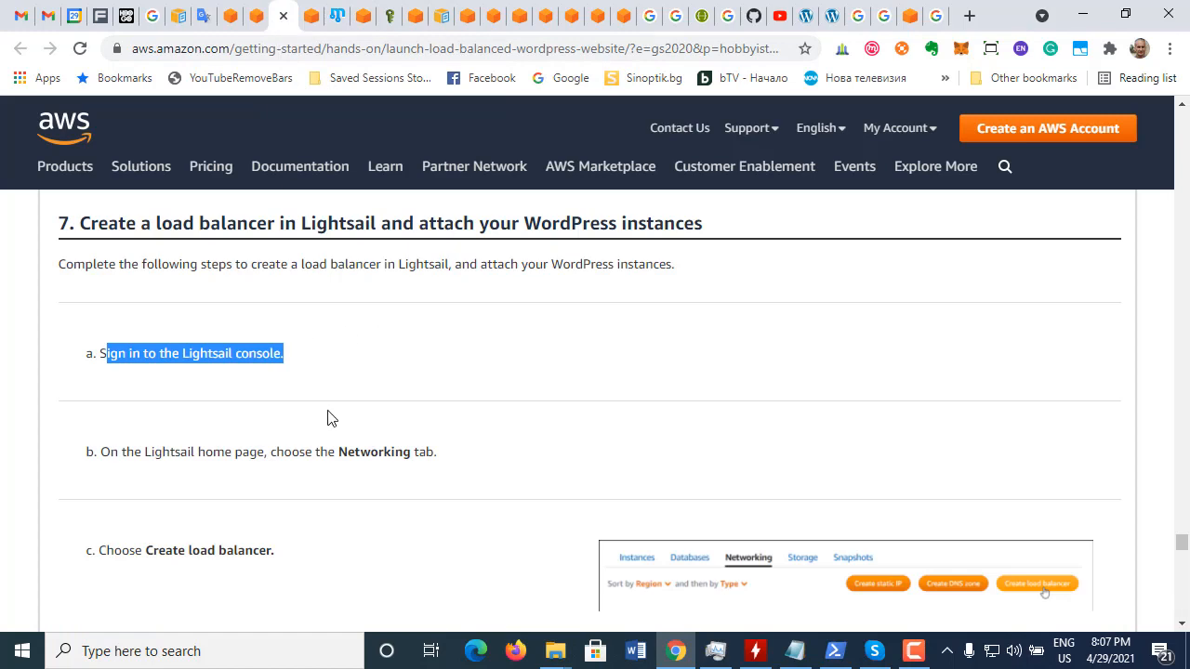
{"action": "left_click_drag", "start_coordinate": [103, 451], "coordinate": [451, 456]}
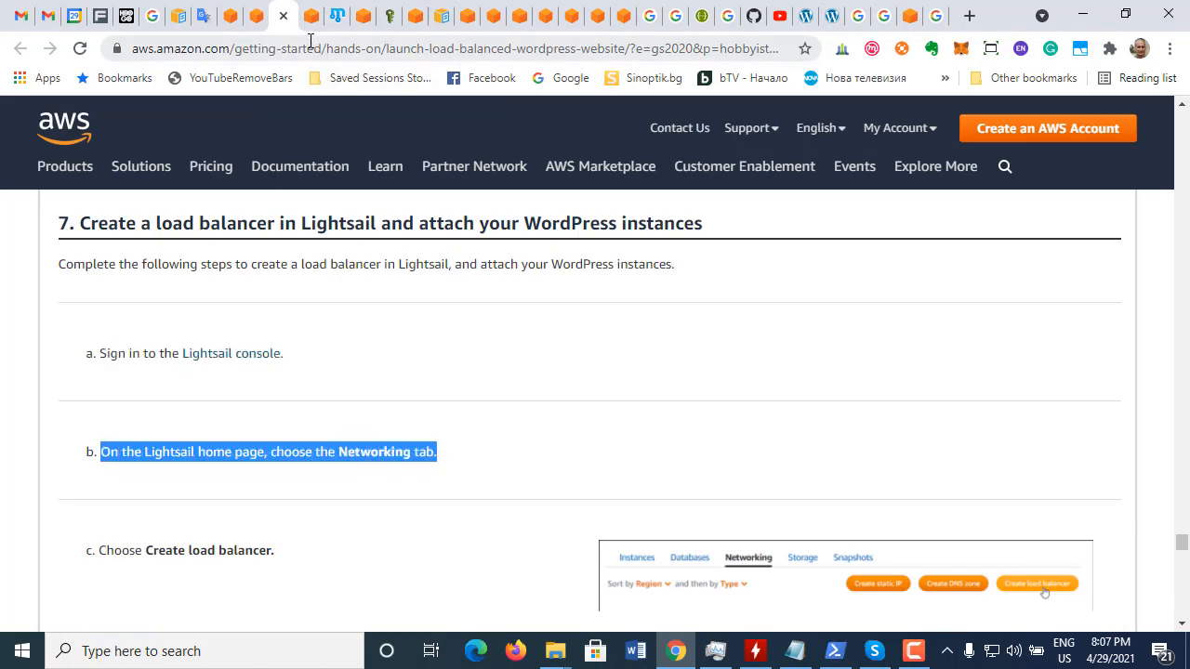
{"action": "left_click", "coordinate": [314, 21]}
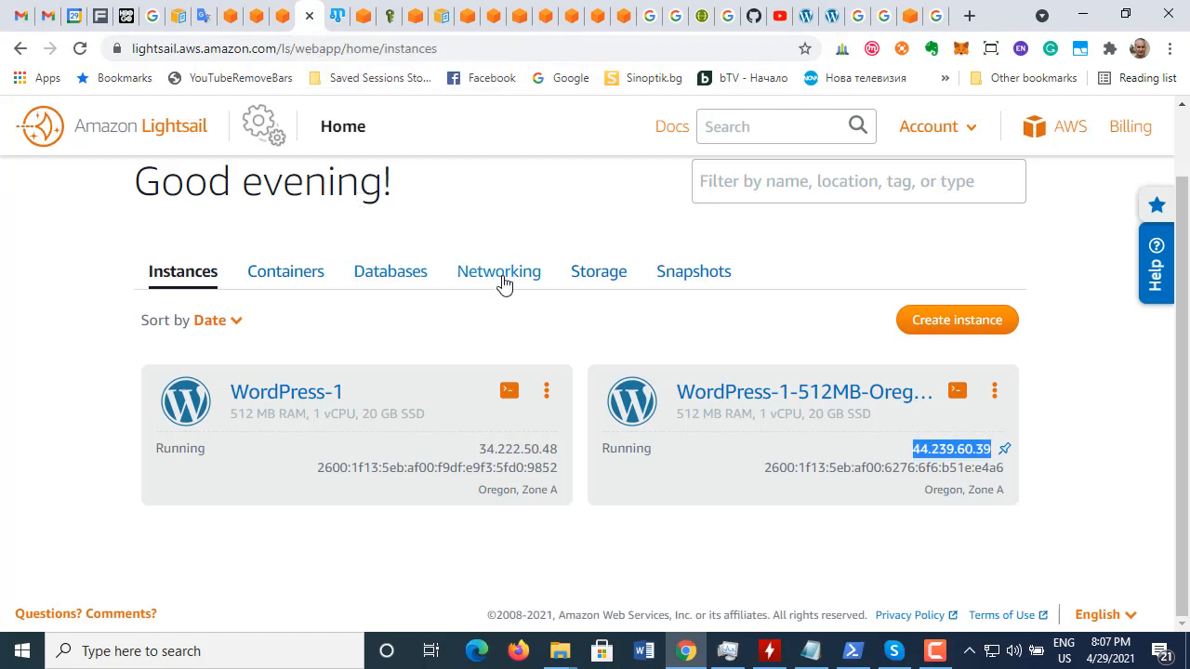
{"action": "left_click", "coordinate": [502, 275]}
Step: Read step c of the guide and open the Lightsail form for creating a load balancer
{"action": "left_click", "coordinate": [284, 19]}
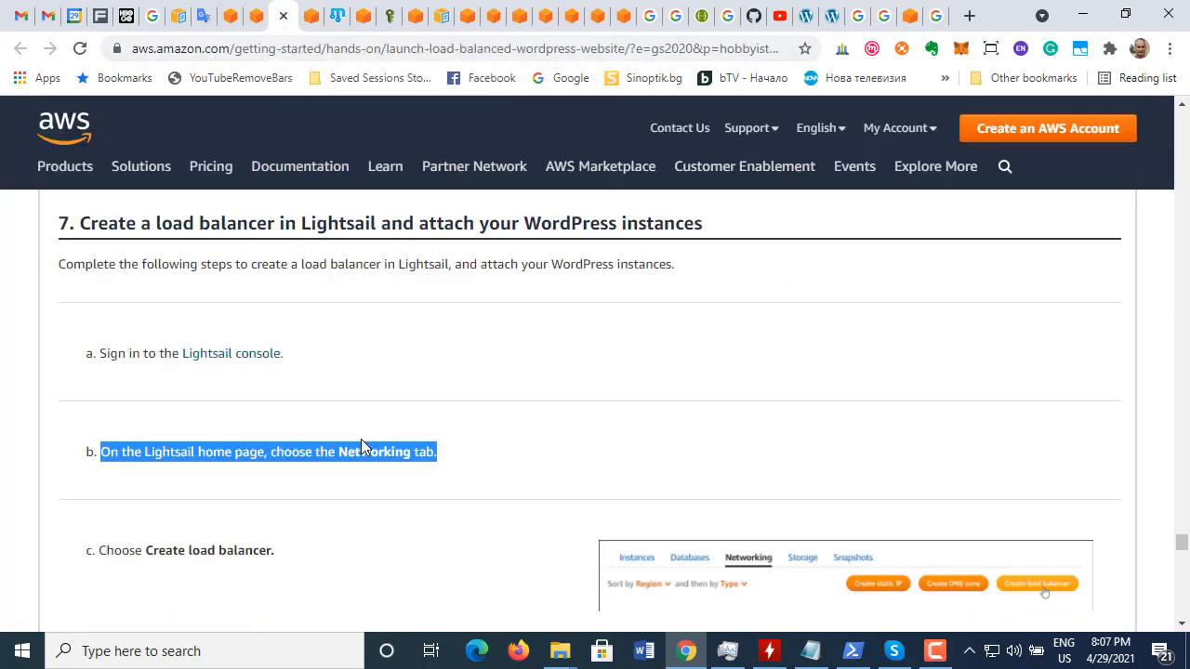
{"action": "scroll", "coordinate": [361, 447], "scroll_direction": "down", "scroll_amount": 3}
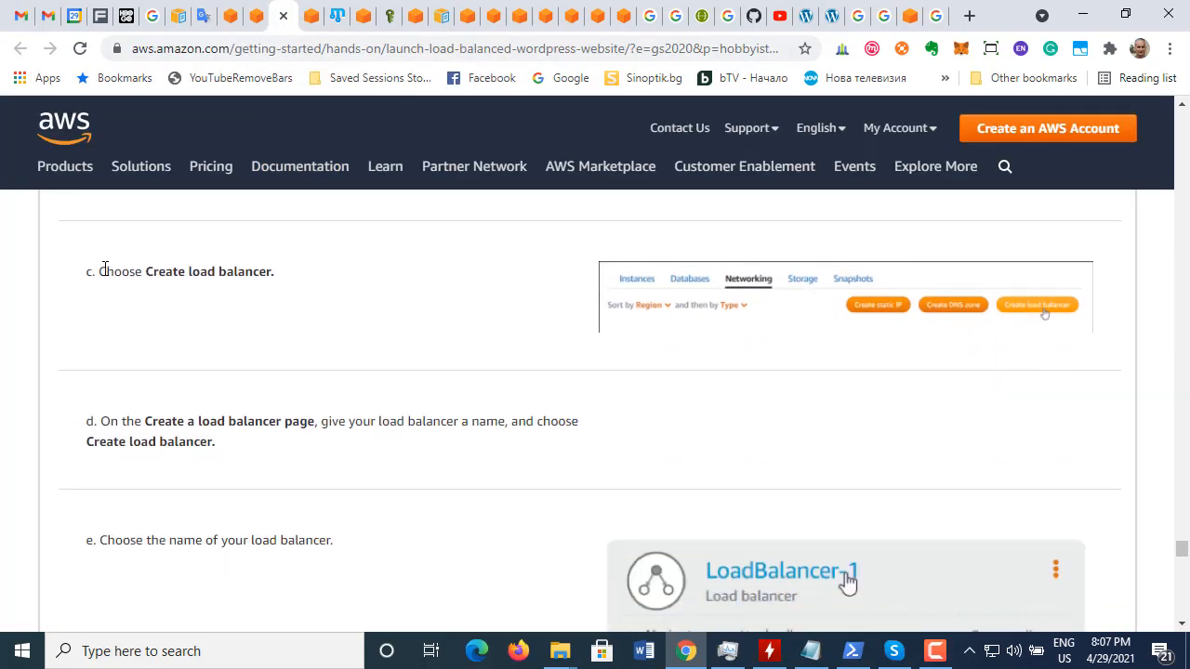
{"action": "left_click_drag", "start_coordinate": [104, 270], "coordinate": [279, 272]}
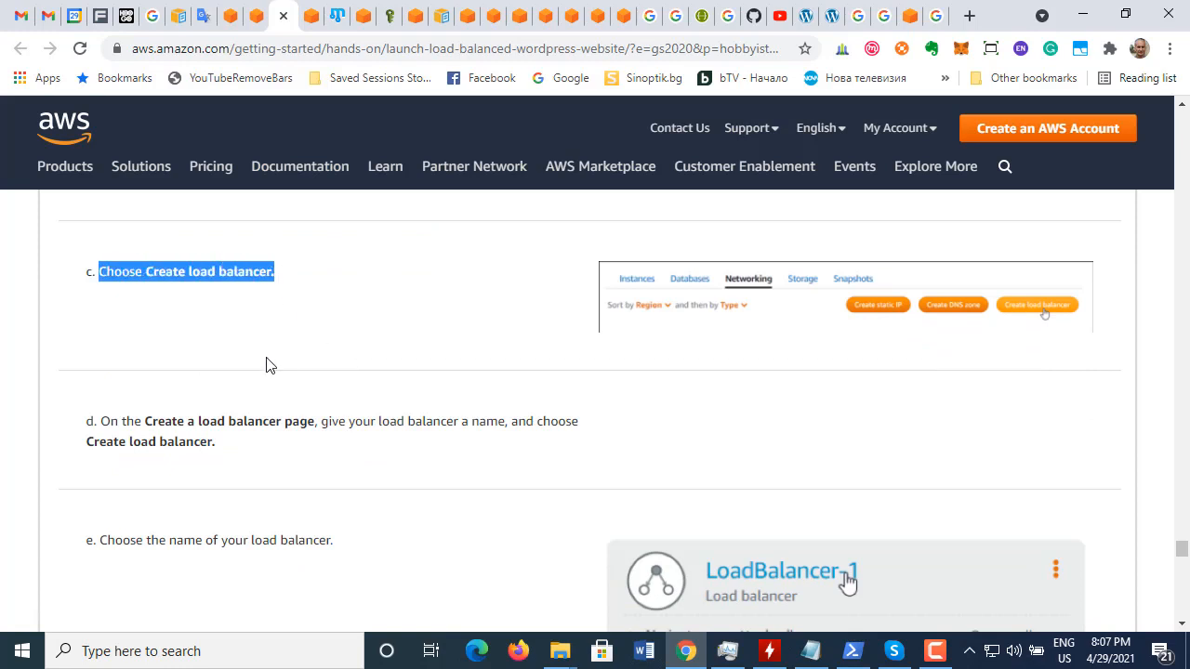
{"action": "left_click", "coordinate": [309, 17]}
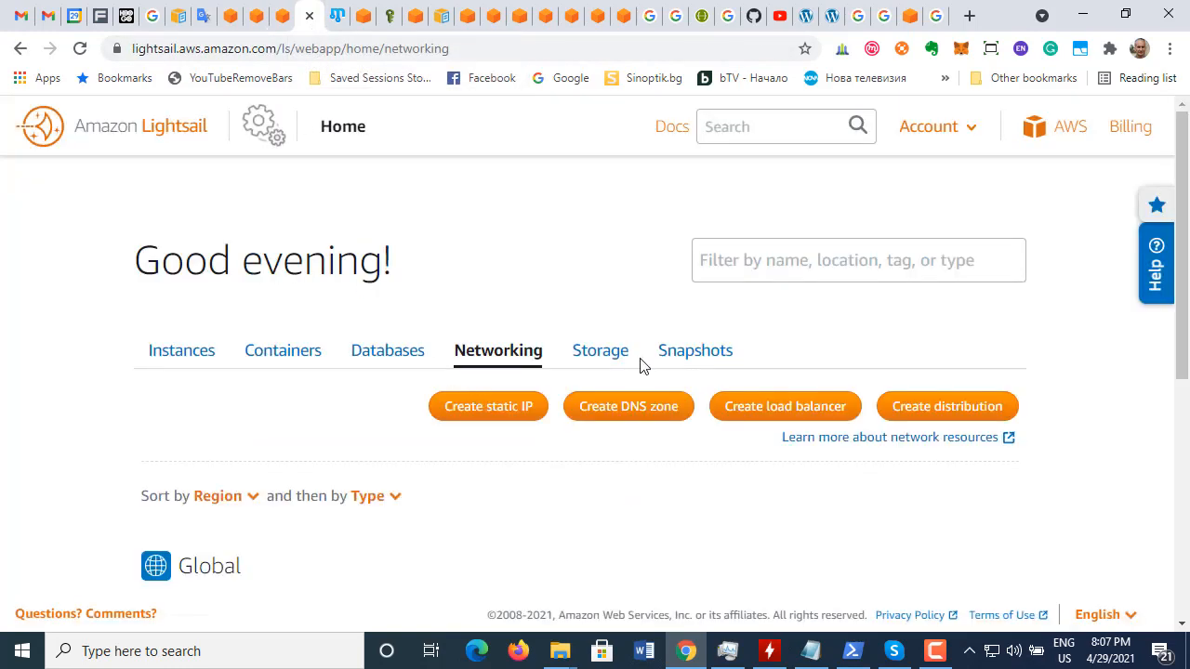
{"action": "left_click", "coordinate": [792, 414]}
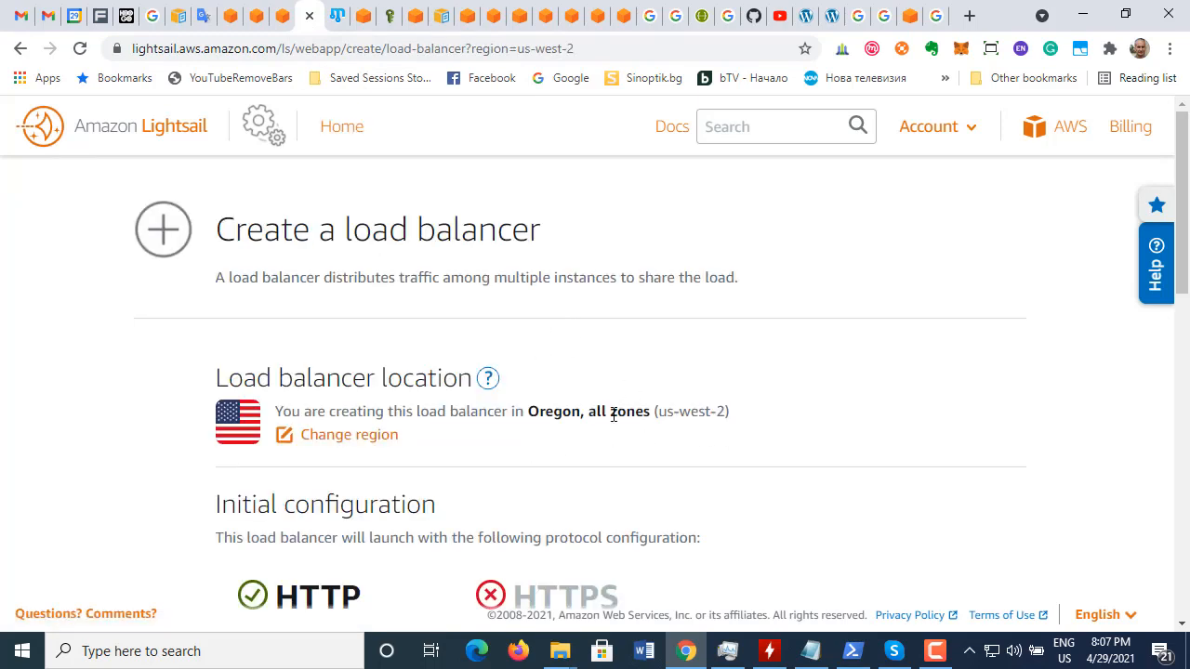
Step: Read guide steps d to f on naming the load balancer and attaching target instances
{"action": "left_click", "coordinate": [284, 16]}
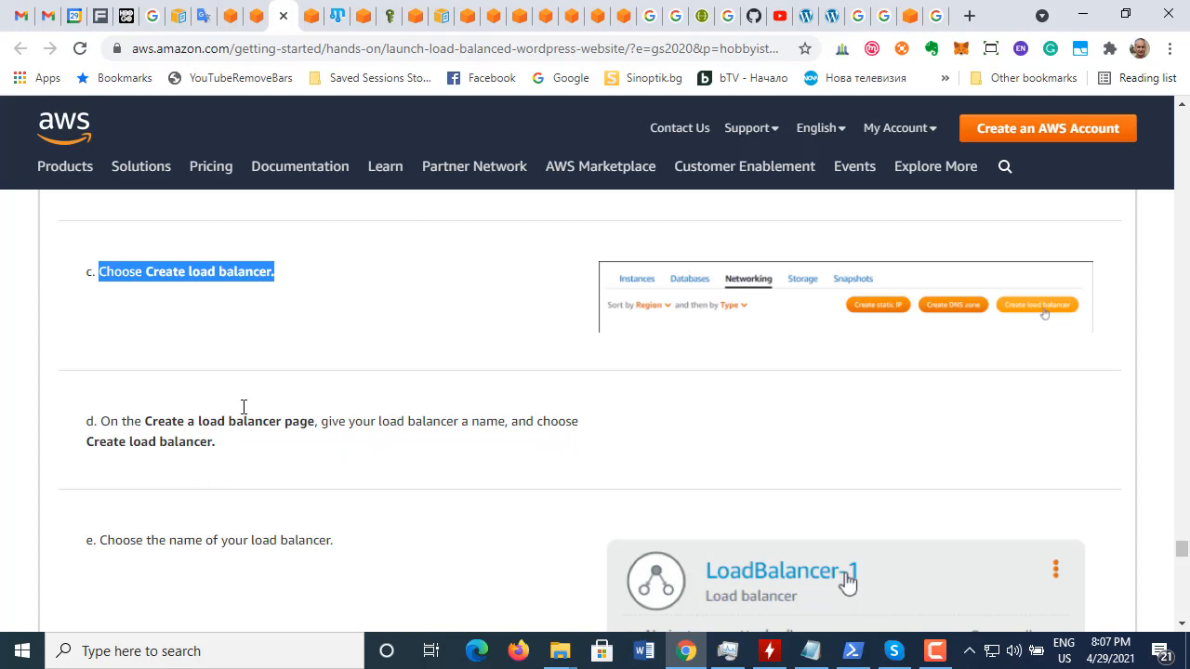
{"action": "scroll", "coordinate": [470, 379], "scroll_direction": "down", "scroll_amount": 1}
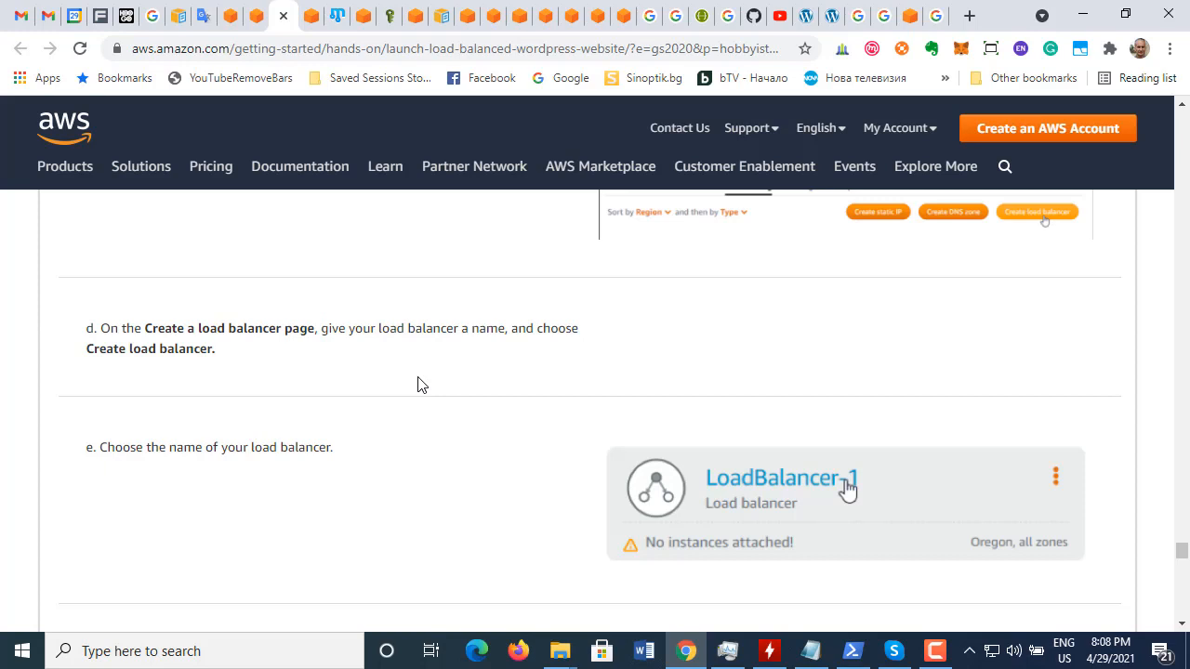
{"action": "scroll", "coordinate": [419, 385], "scroll_direction": "down", "scroll_amount": 3}
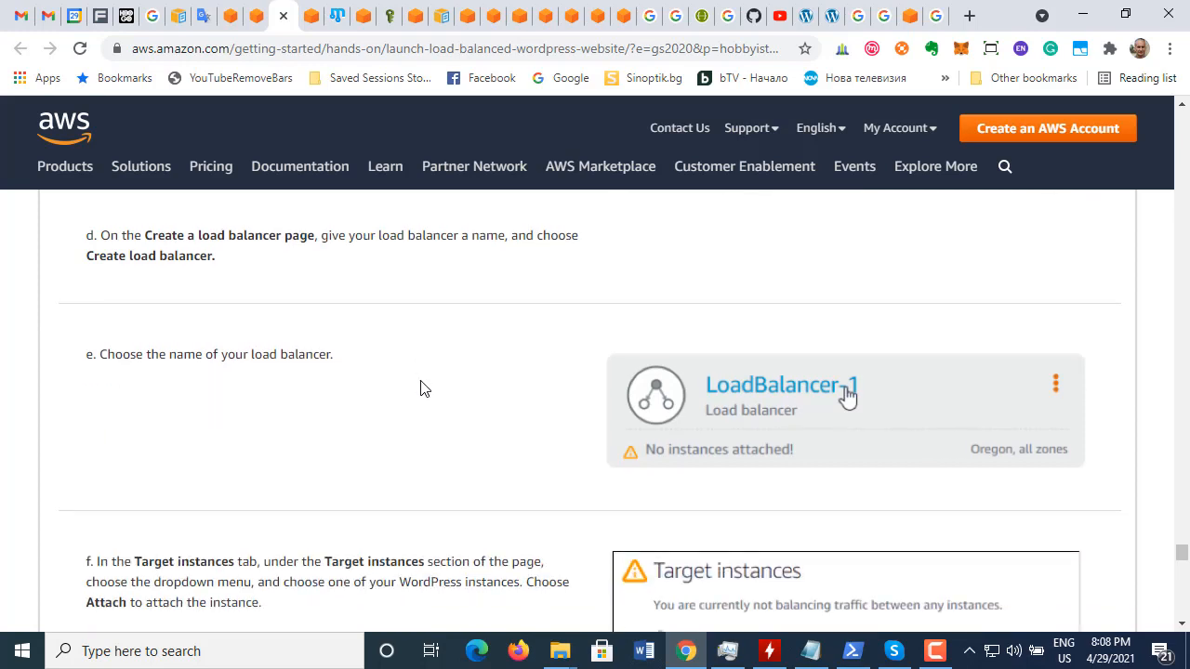
{"action": "scroll", "coordinate": [424, 397], "scroll_direction": "down", "scroll_amount": 1}
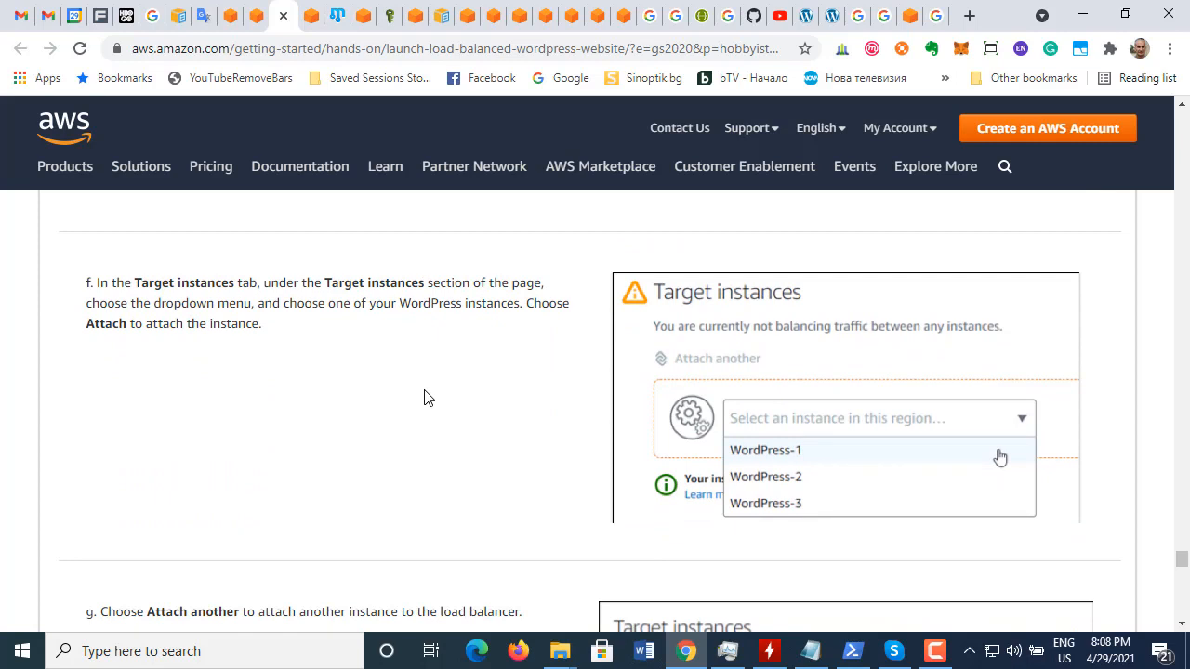
Step: Examine the load balancer's location and its initial HTTP and HTTPS configuration in the Lightsail form
{"action": "left_click", "coordinate": [312, 16]}
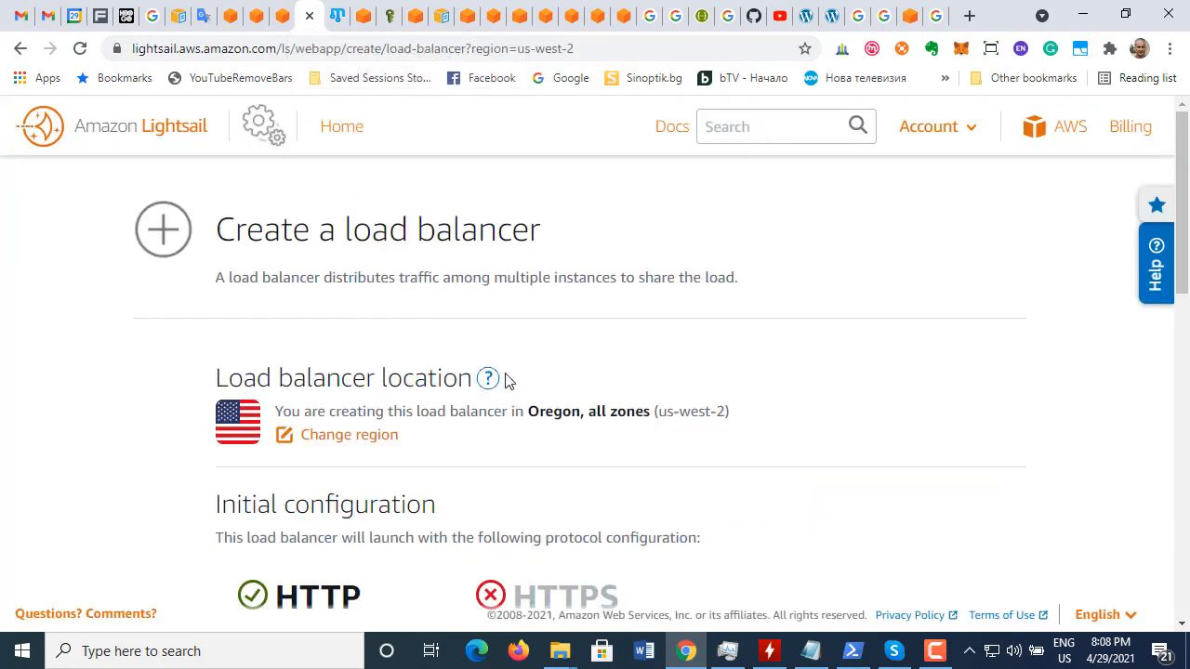
{"action": "scroll", "coordinate": [579, 391], "scroll_direction": "down", "scroll_amount": 2}
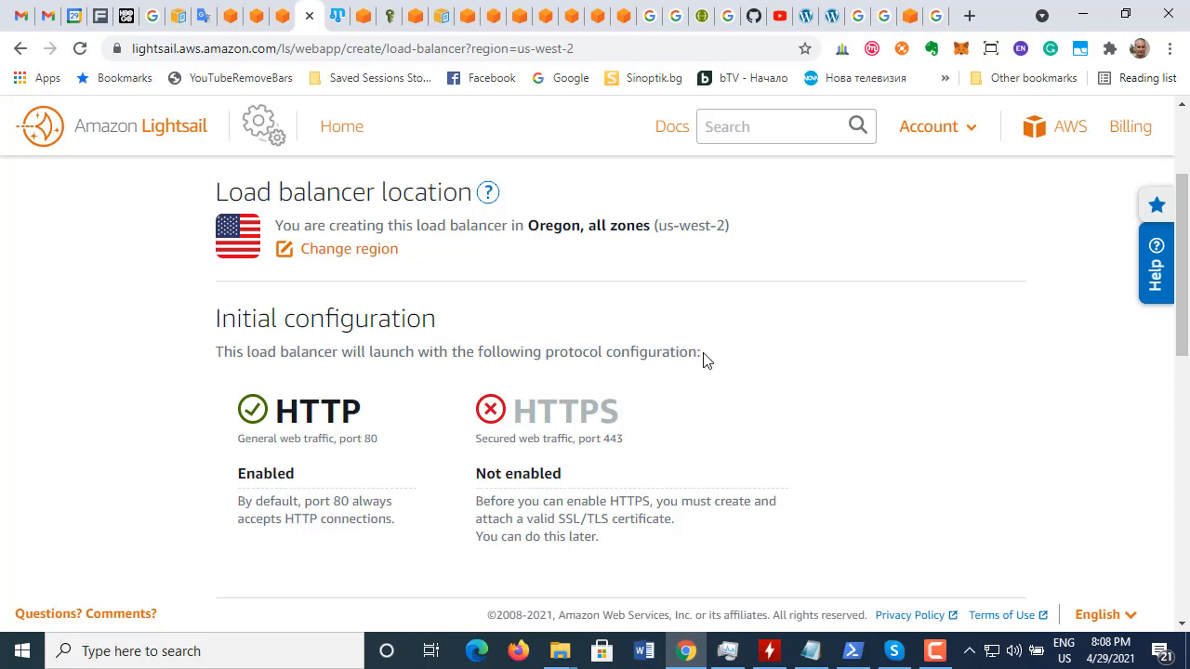
{"action": "scroll", "coordinate": [713, 377], "scroll_direction": "down", "scroll_amount": 2}
{"action": "scroll", "coordinate": [712, 376], "scroll_direction": "up", "scroll_amount": 2}
{"action": "left_click_drag", "start_coordinate": [277, 439], "coordinate": [380, 452]}
{"action": "left_click", "coordinate": [748, 461]}
{"action": "double_click", "coordinate": [620, 519]}
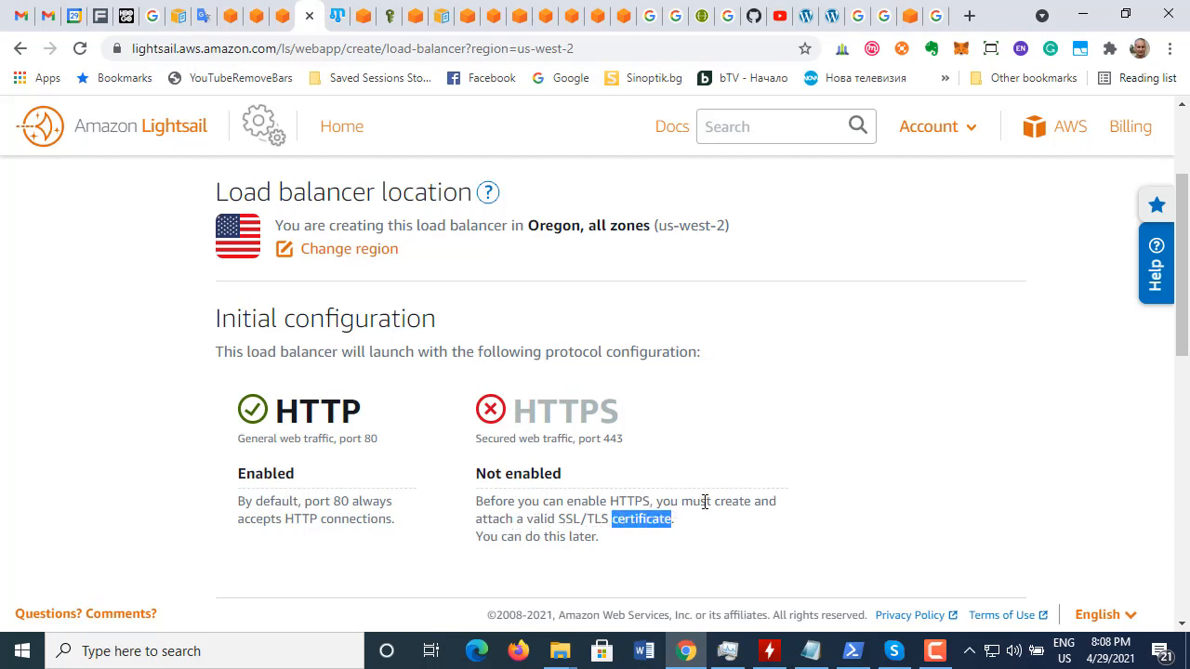
{"action": "left_click", "coordinate": [654, 517]}
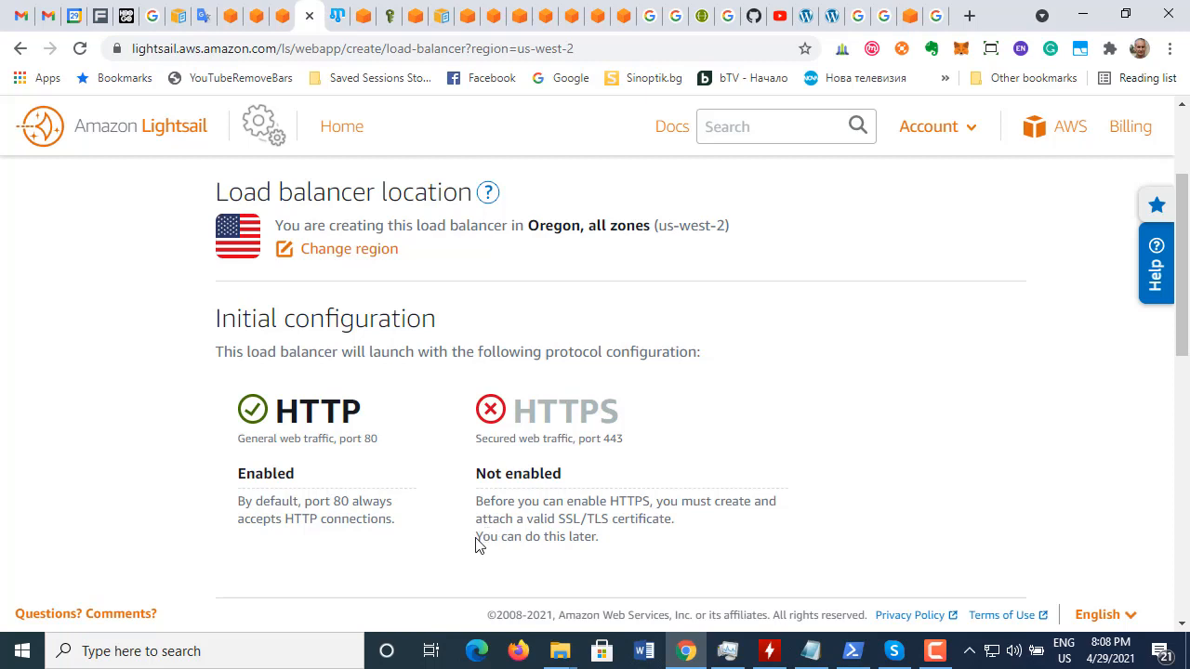
{"action": "left_click_drag", "start_coordinate": [476, 545], "coordinate": [605, 545]}
{"action": "left_click", "coordinate": [578, 446]}
Step: Copy the name LoadBalancer-1 into DockerHowTo.txt in Notepad, below the WordPress-1 instance line, save the file and return to the Lightsail form
{"action": "scroll", "coordinate": [594, 439], "scroll_direction": "down", "scroll_amount": 1}
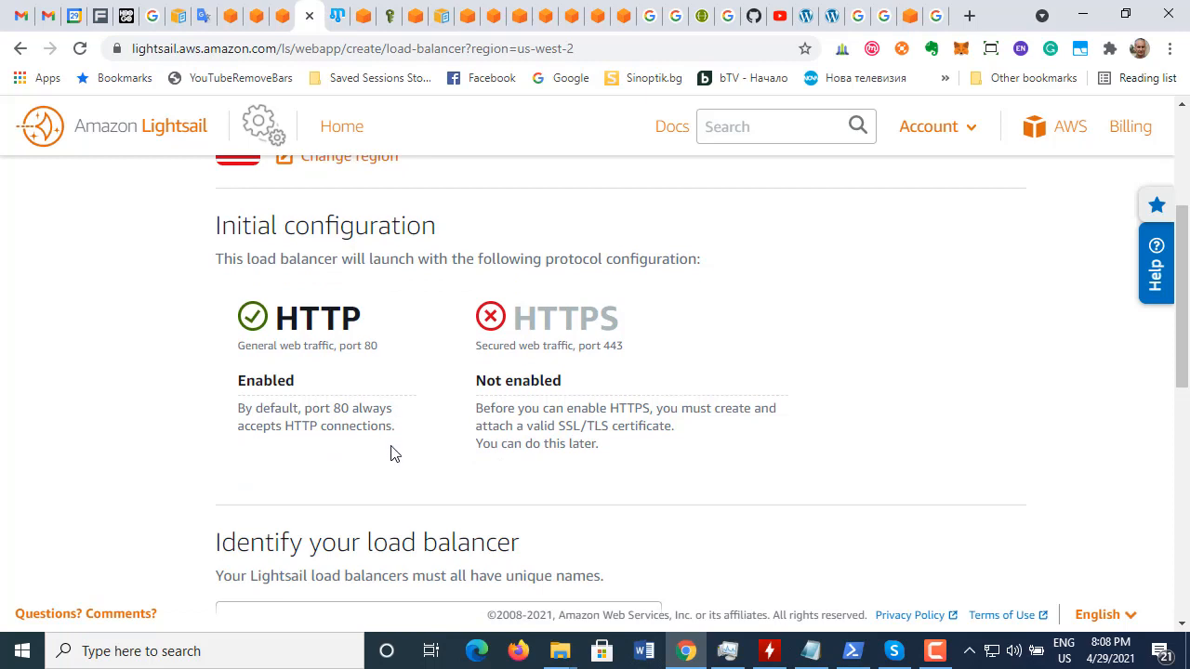
{"action": "scroll", "coordinate": [391, 456], "scroll_direction": "down", "scroll_amount": 2}
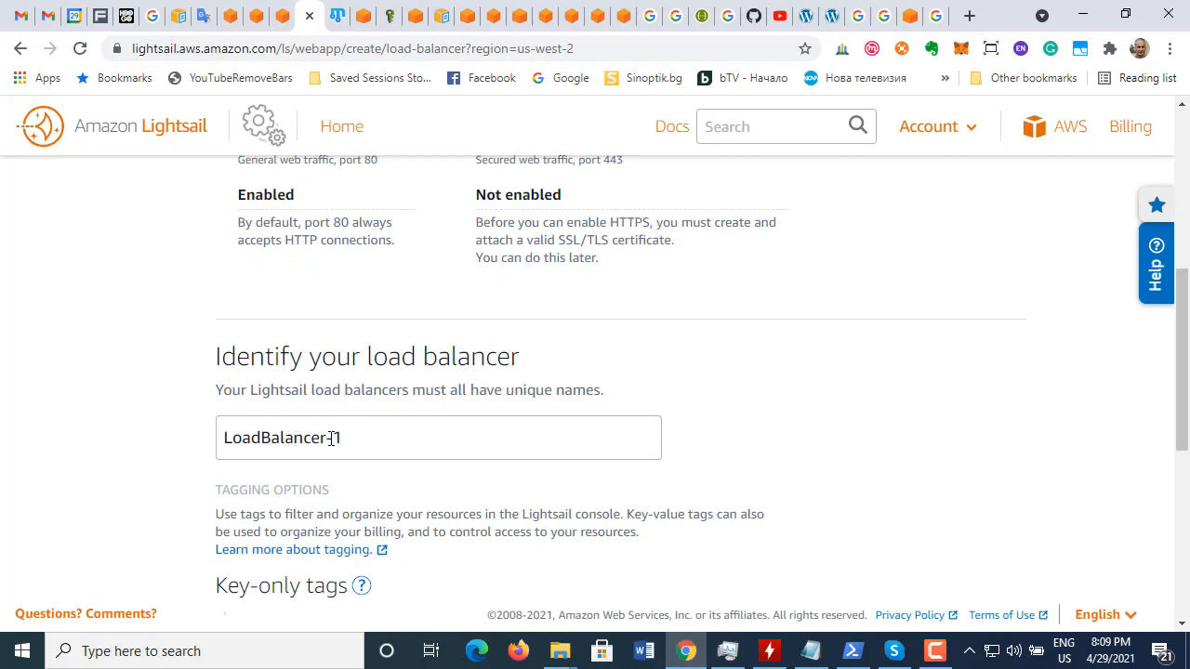
{"action": "left_click_drag", "start_coordinate": [350, 437], "coordinate": [263, 444]}
{"action": "key", "text": "ctrl+c"}
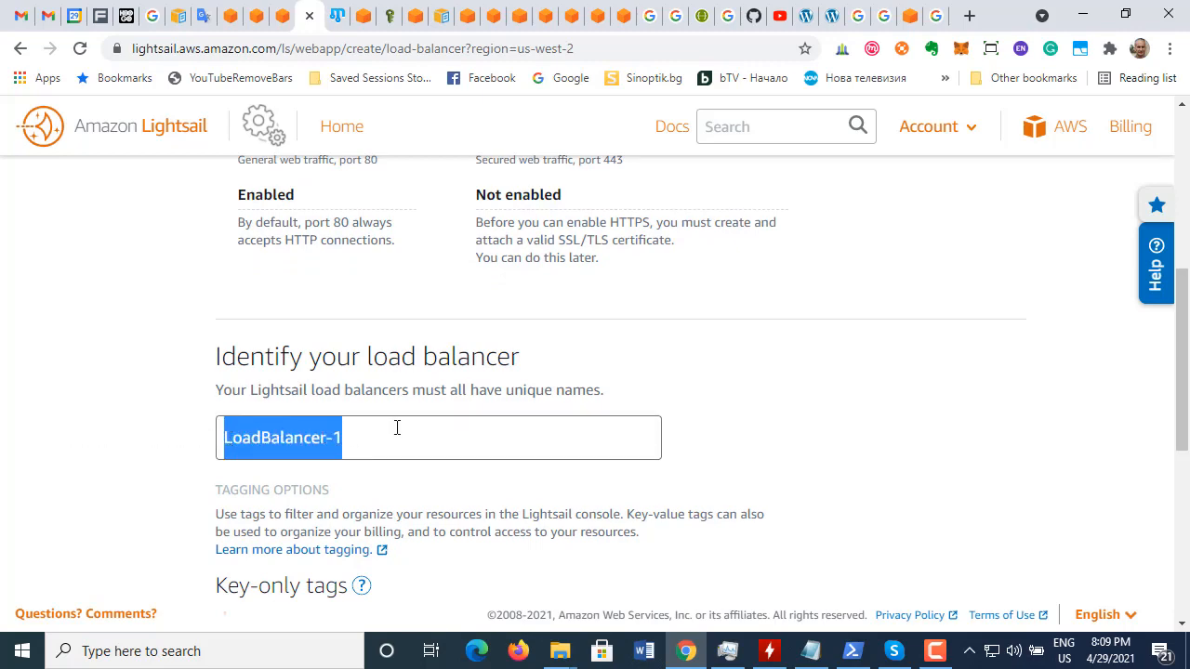
{"action": "left_click", "coordinate": [810, 651]}
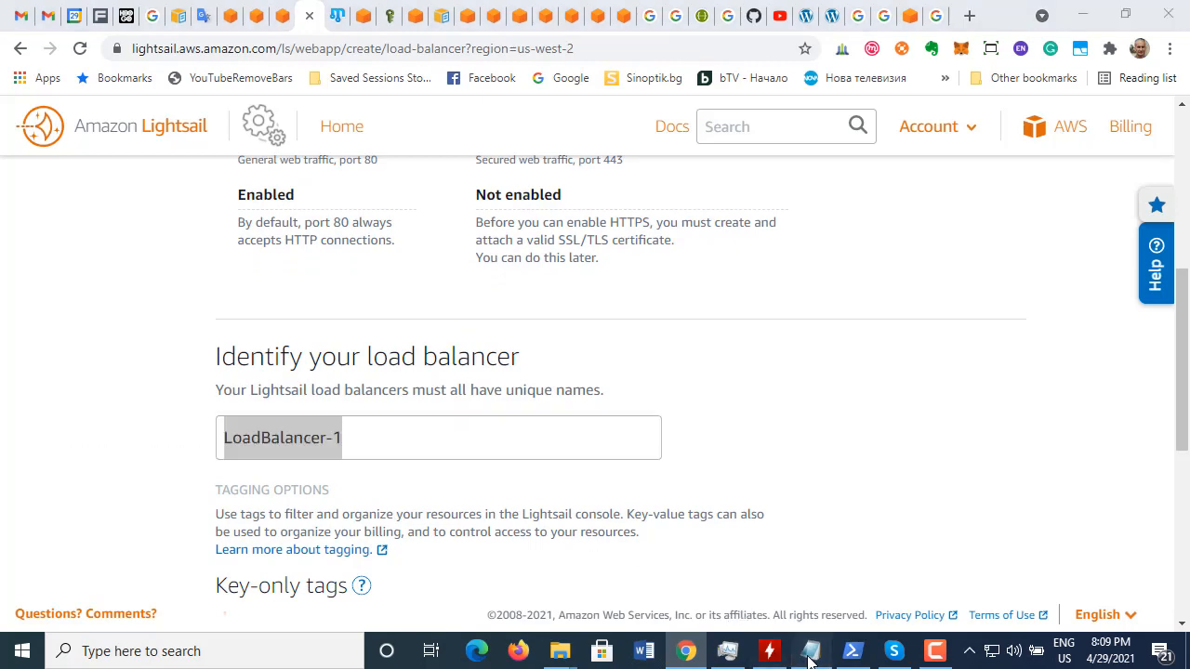
{"action": "scroll", "coordinate": [335, 514], "scroll_direction": "down", "scroll_amount": 1}
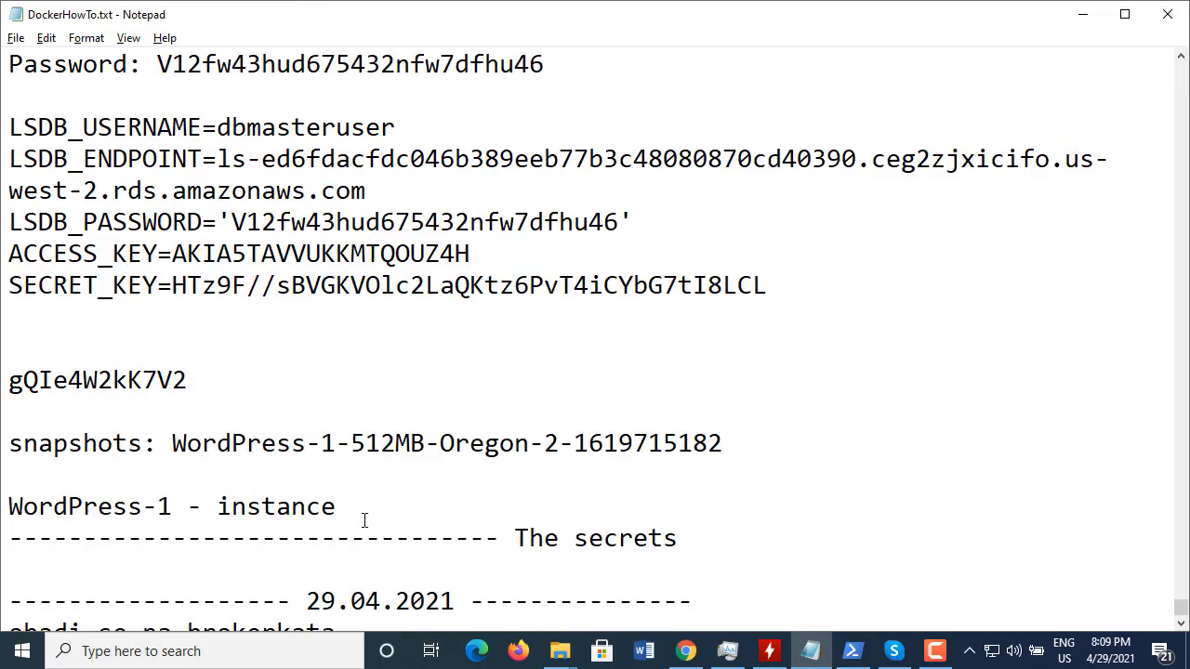
{"action": "key", "text": "Return"}
{"action": "key", "text": "Return"}
{"action": "key", "text": "ctrl+v"}
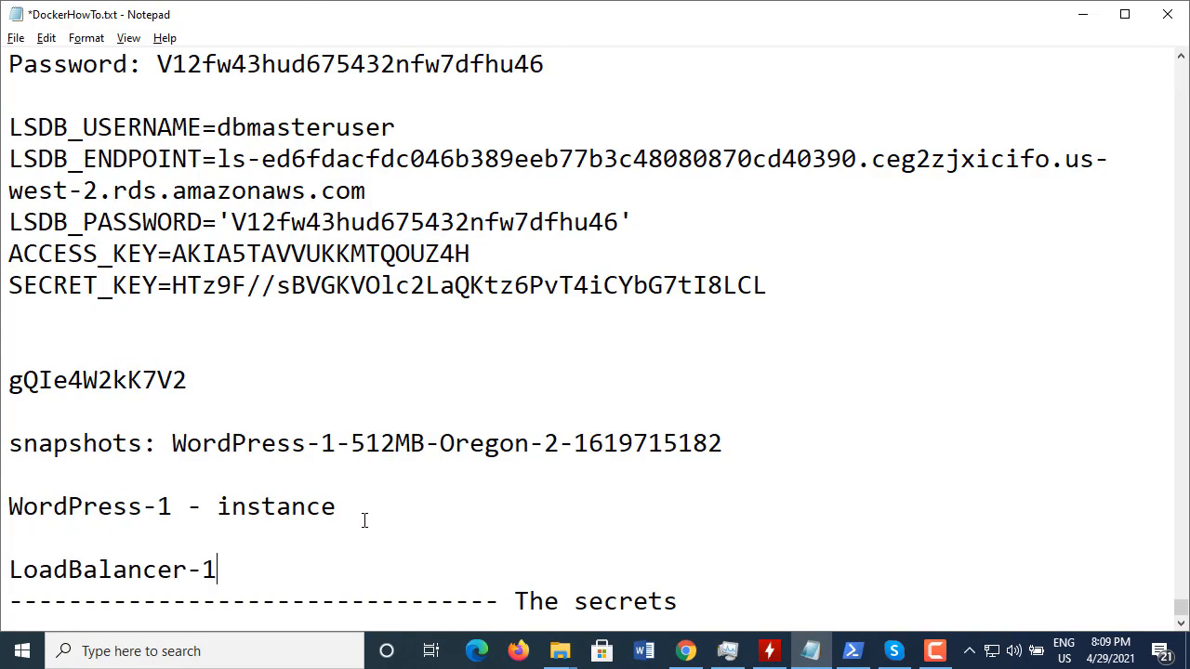
{"action": "key", "text": "ctrl+s"}
{"action": "key", "text": "alt+Tab"}
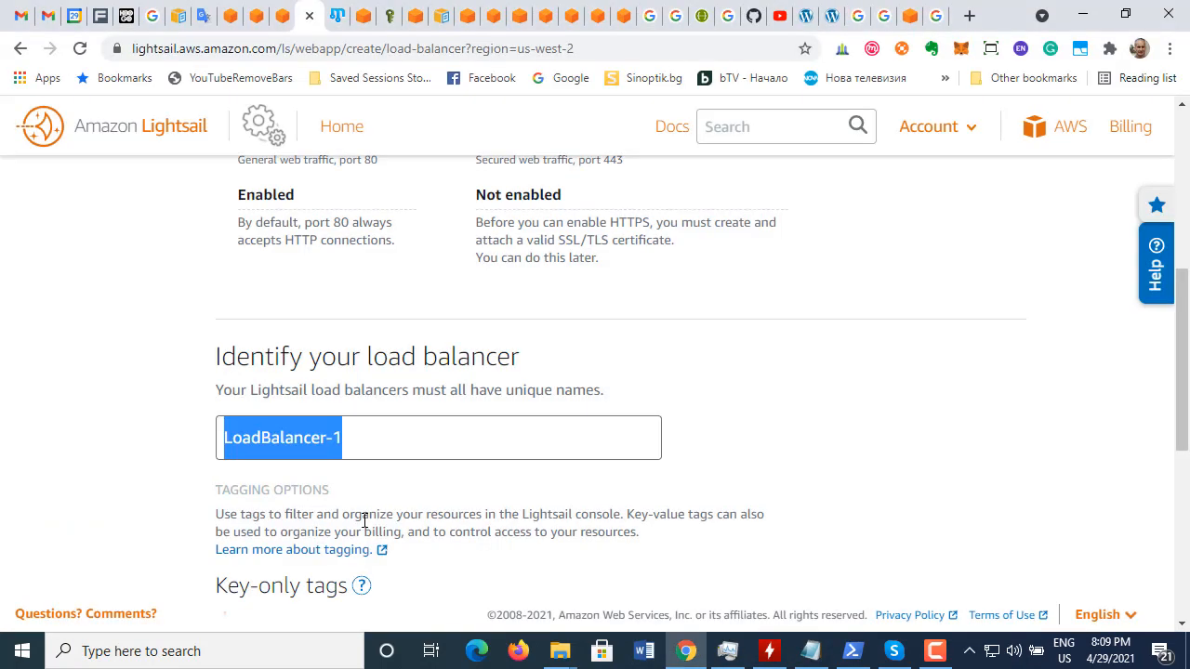
{"action": "left_click", "coordinate": [309, 492]}
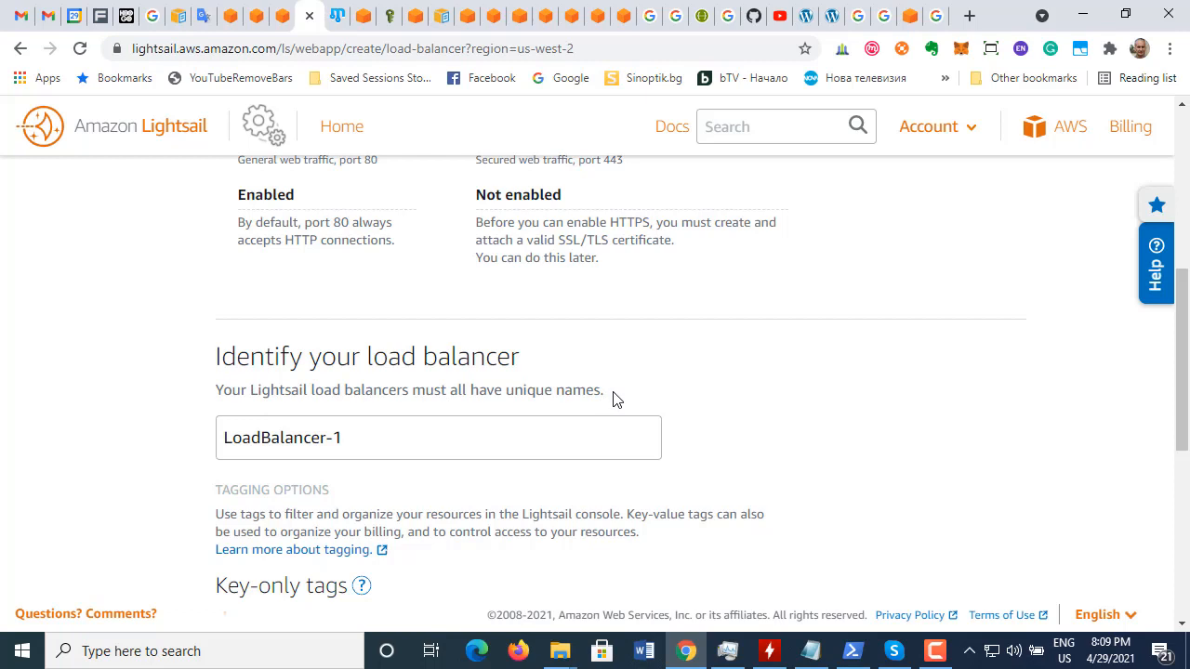
Step: Review the tagging options and the monthly cost in the load balancer form
{"action": "scroll", "coordinate": [637, 421], "scroll_direction": "down", "scroll_amount": 1}
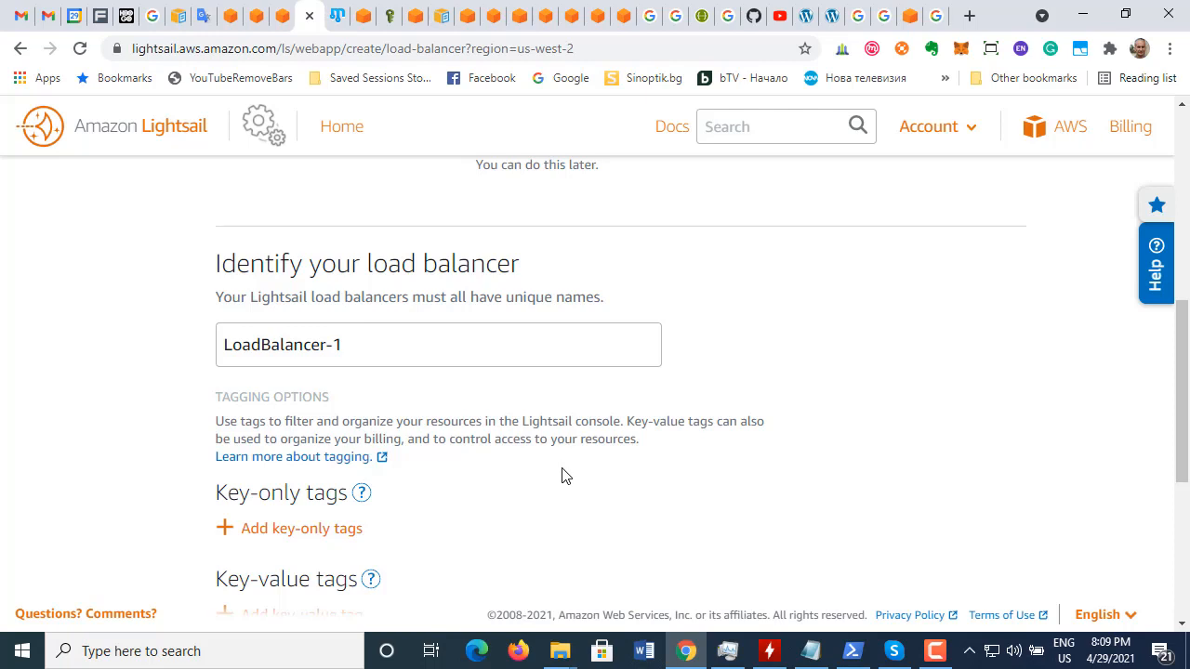
{"action": "scroll", "coordinate": [562, 476], "scroll_direction": "down", "scroll_amount": 3}
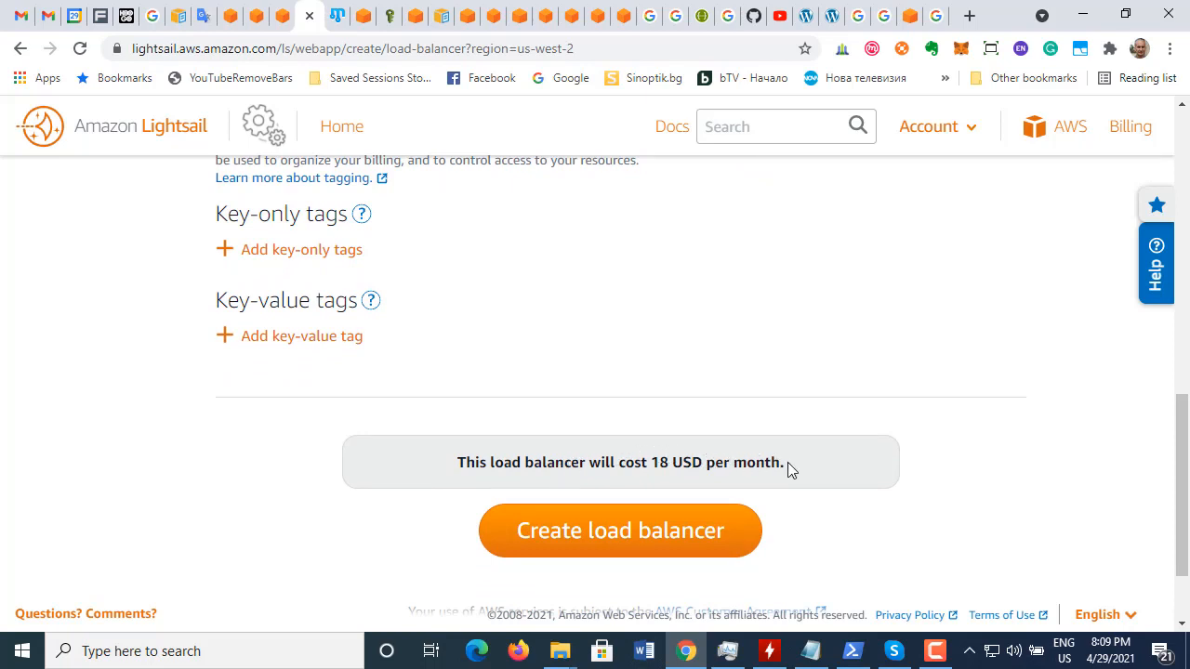
{"action": "left_click", "coordinate": [624, 550]}
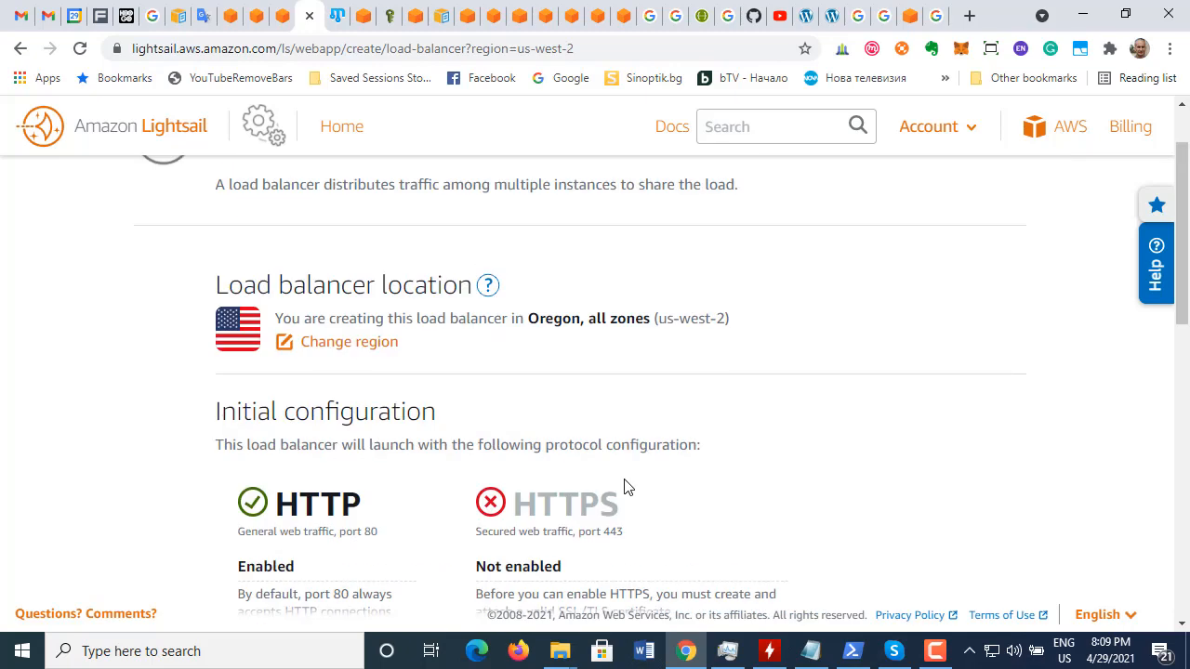
{"action": "scroll", "coordinate": [624, 485], "scroll_direction": "down", "scroll_amount": 10}
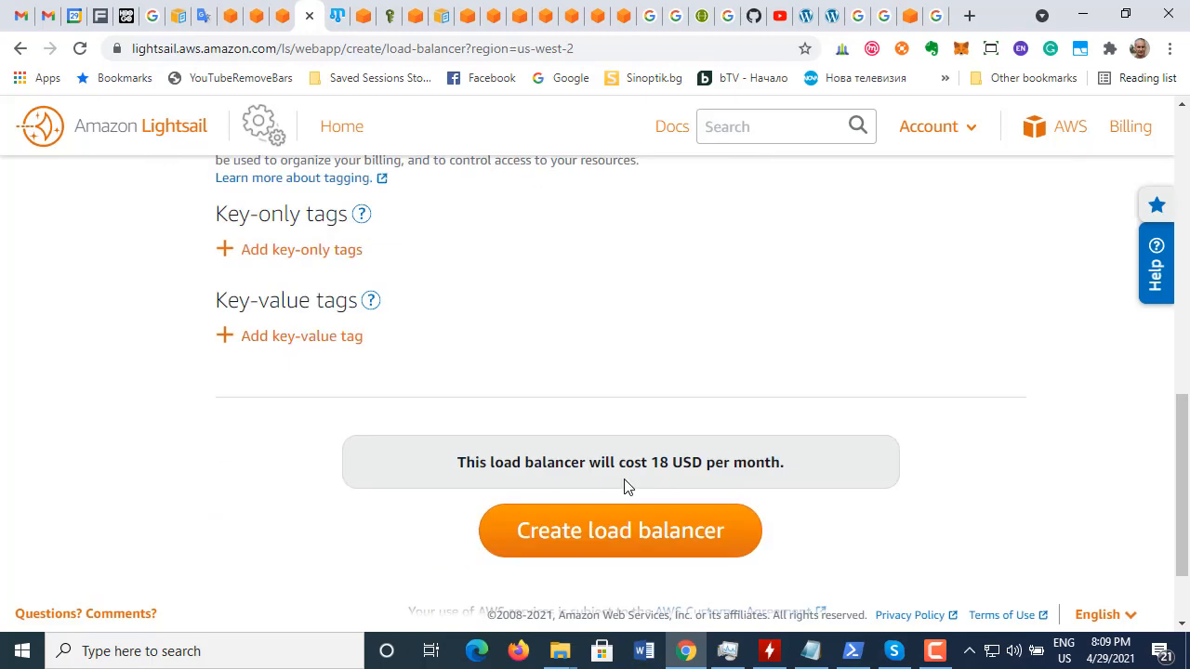
Step: Reread guide steps e and f and recheck the load balancer form's location, protocol and name settings
{"action": "left_click", "coordinate": [275, 25]}
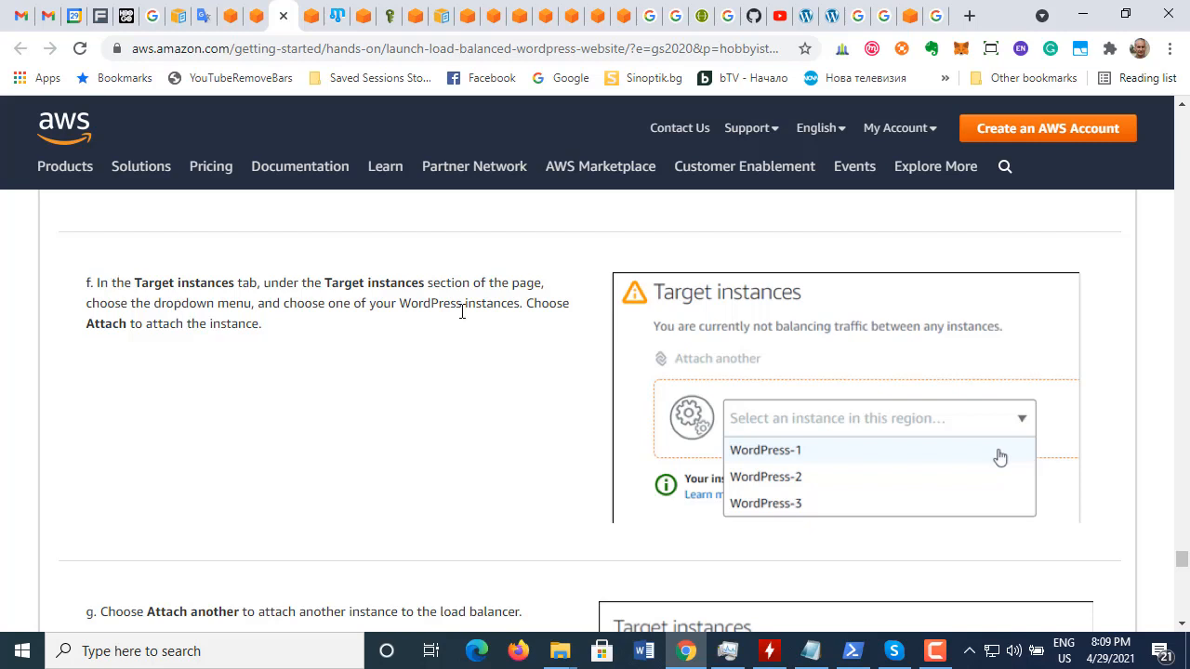
{"action": "scroll", "coordinate": [462, 311], "scroll_direction": "up", "scroll_amount": 2}
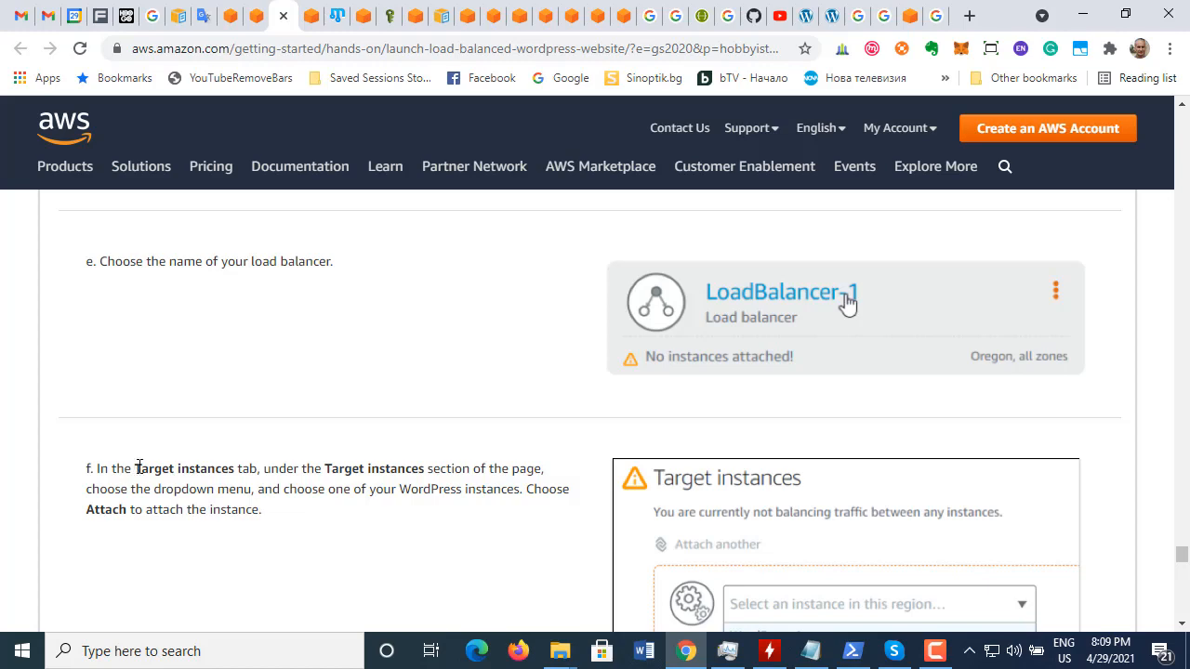
{"action": "left_click", "coordinate": [308, 19]}
{"action": "scroll", "coordinate": [604, 356], "scroll_direction": "up", "scroll_amount": 6}
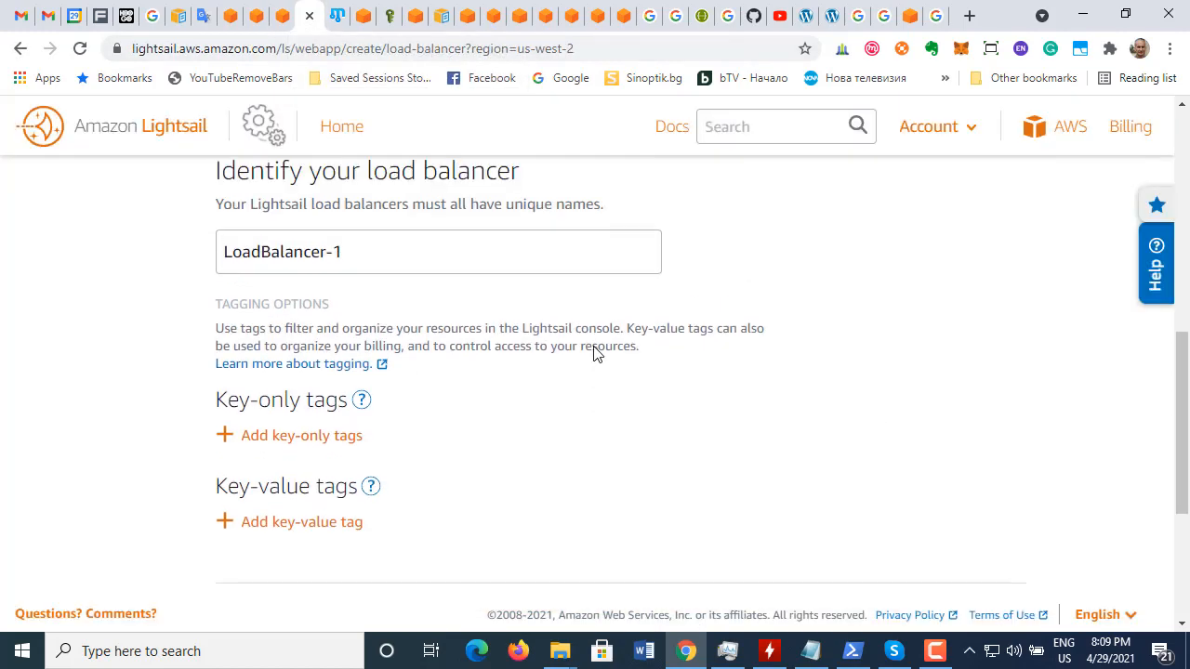
{"action": "scroll", "coordinate": [595, 346], "scroll_direction": "up", "scroll_amount": 3}
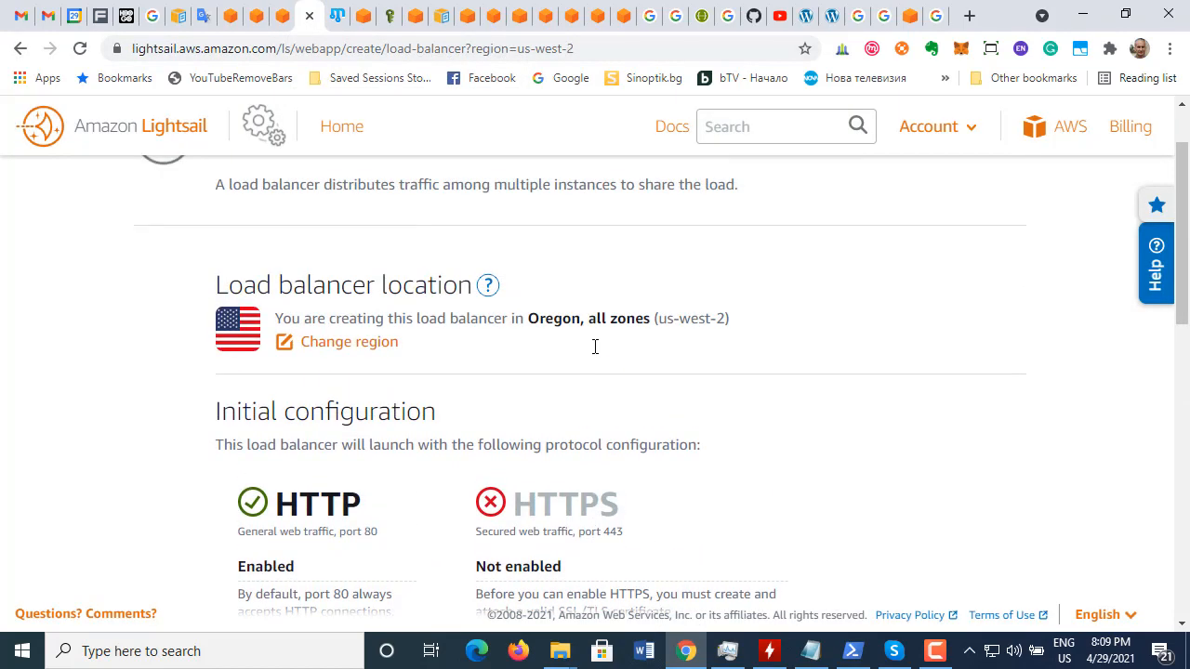
{"action": "scroll", "coordinate": [595, 346], "scroll_direction": "up", "scroll_amount": 1}
{"action": "scroll", "coordinate": [595, 351], "scroll_direction": "down", "scroll_amount": 15}
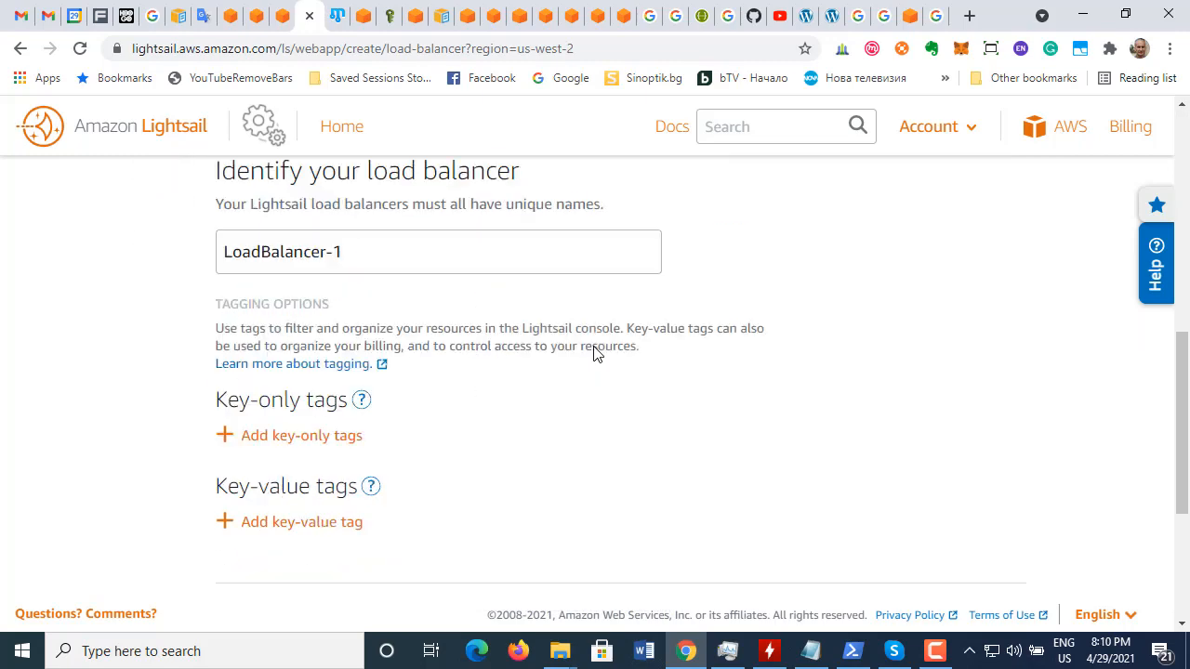
Step: Create the load balancer LoadBalancer-1 and copy its DNS name line into DockerHowTo.txt in Notepad below LoadBalancer-1, returning to the Lightsail page
{"action": "left_click", "coordinate": [605, 425]}
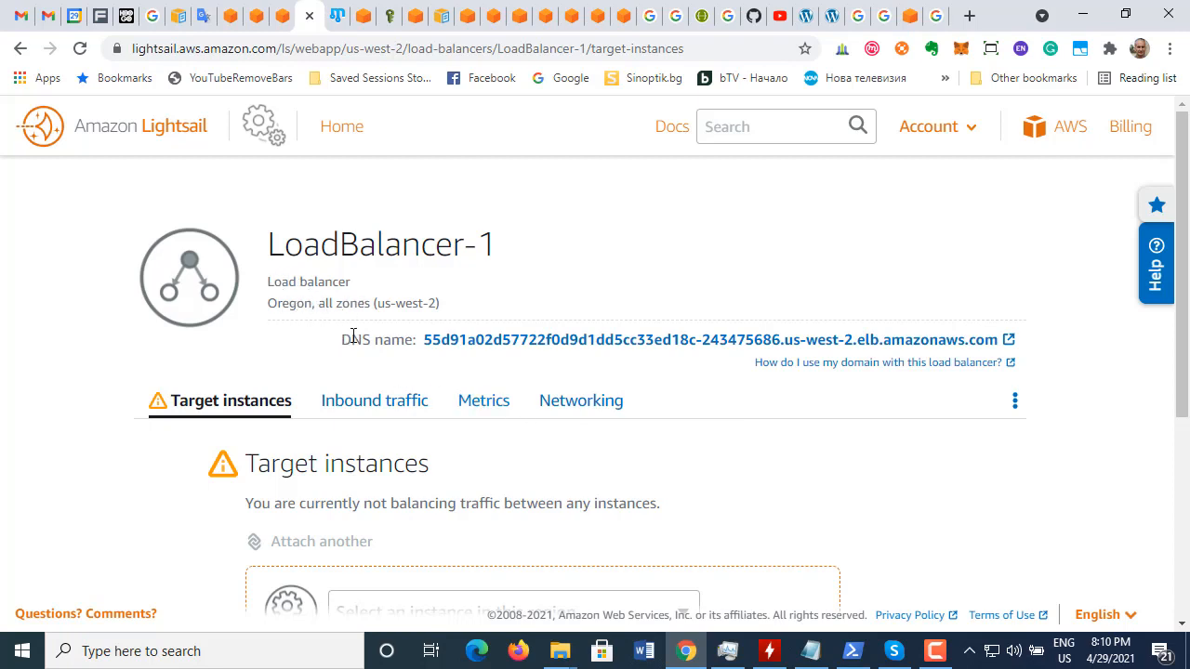
{"action": "left_click_drag", "start_coordinate": [421, 340], "coordinate": [345, 333]}
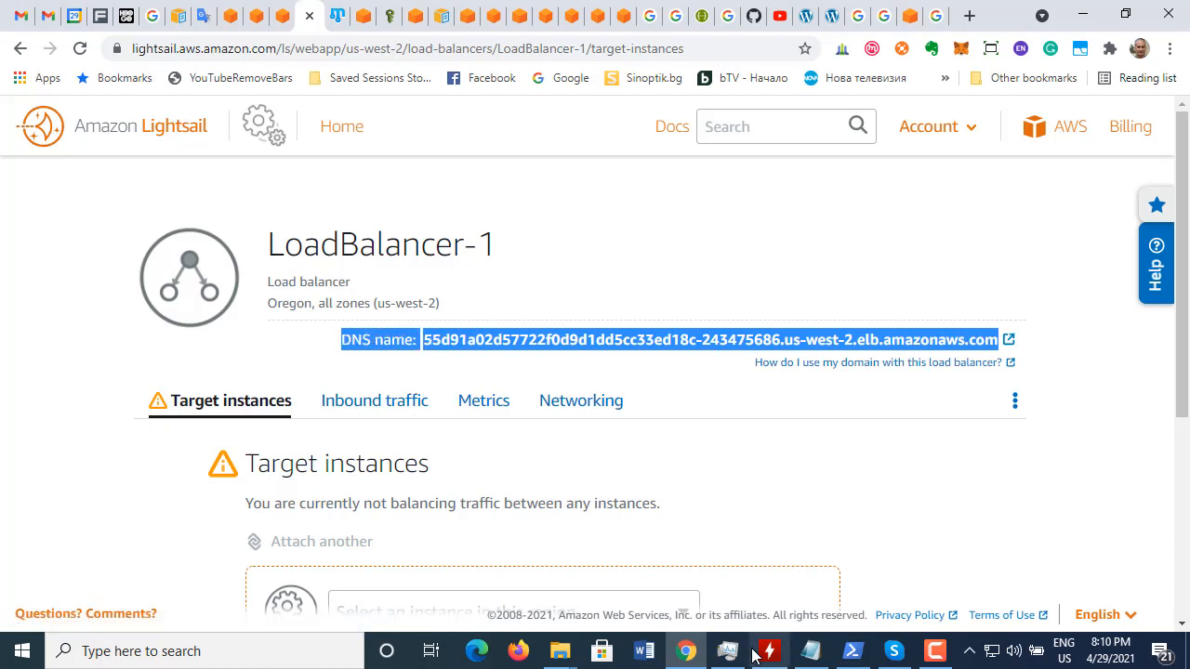
{"action": "left_click", "coordinate": [812, 653]}
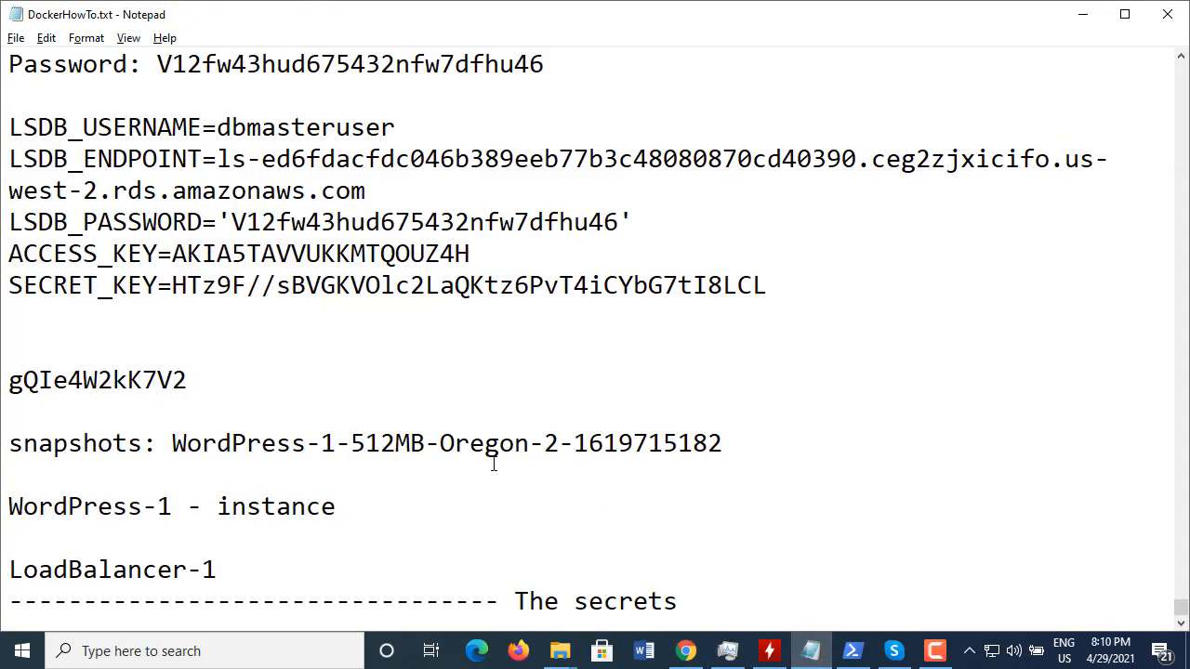
{"action": "key", "text": "Return"}
{"action": "key", "text": "Return"}
{"action": "scroll", "coordinate": [494, 464], "scroll_direction": "down", "scroll_amount": 1}
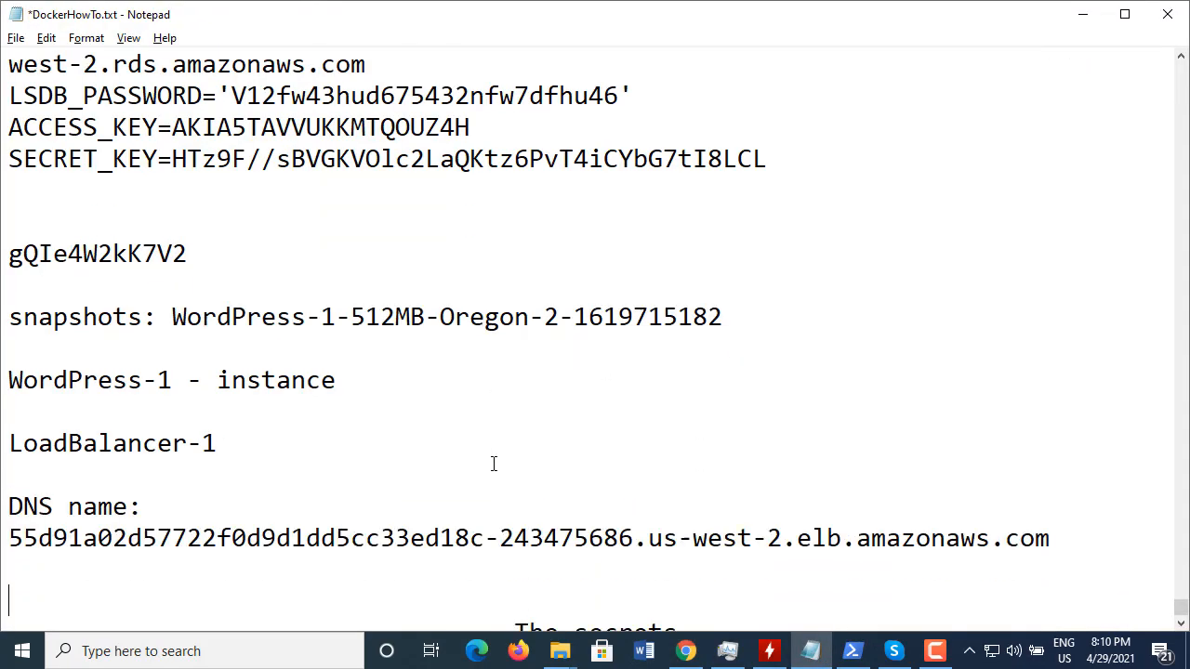
{"action": "key", "text": "alt+Tab"}
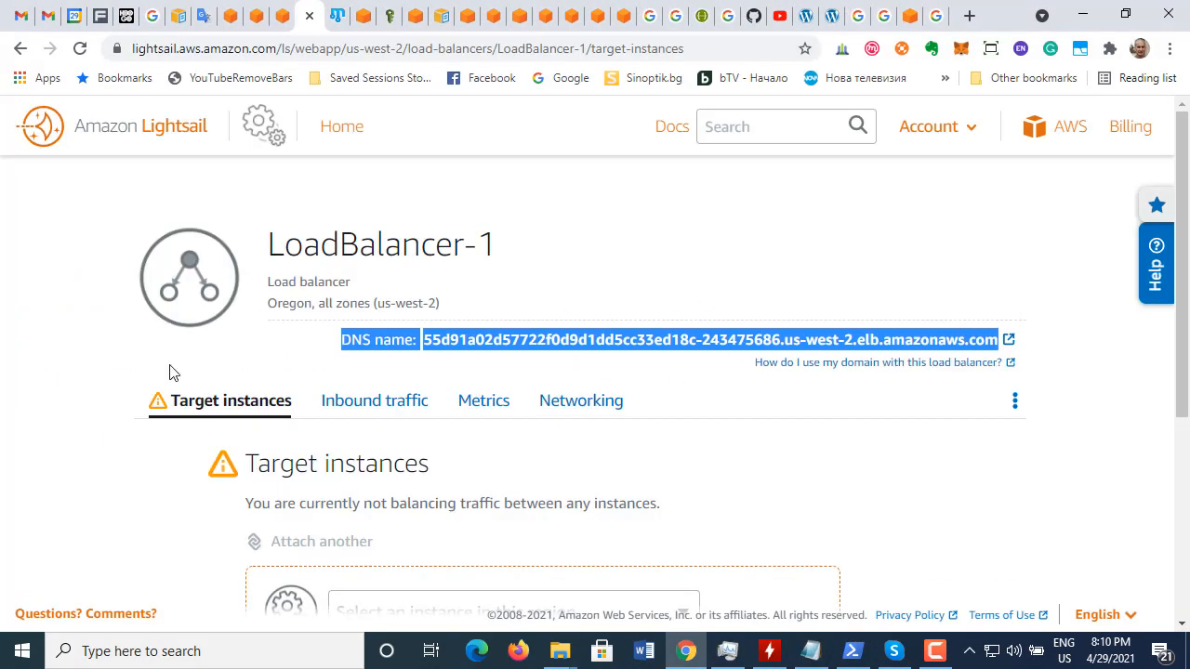
{"action": "left_click", "coordinate": [92, 389]}
Step: Attach the instance WordPress-1-512MB-Oregon-2 to LoadBalancer-1 as its first target instance
{"action": "scroll", "coordinate": [294, 487], "scroll_direction": "down", "scroll_amount": 2}
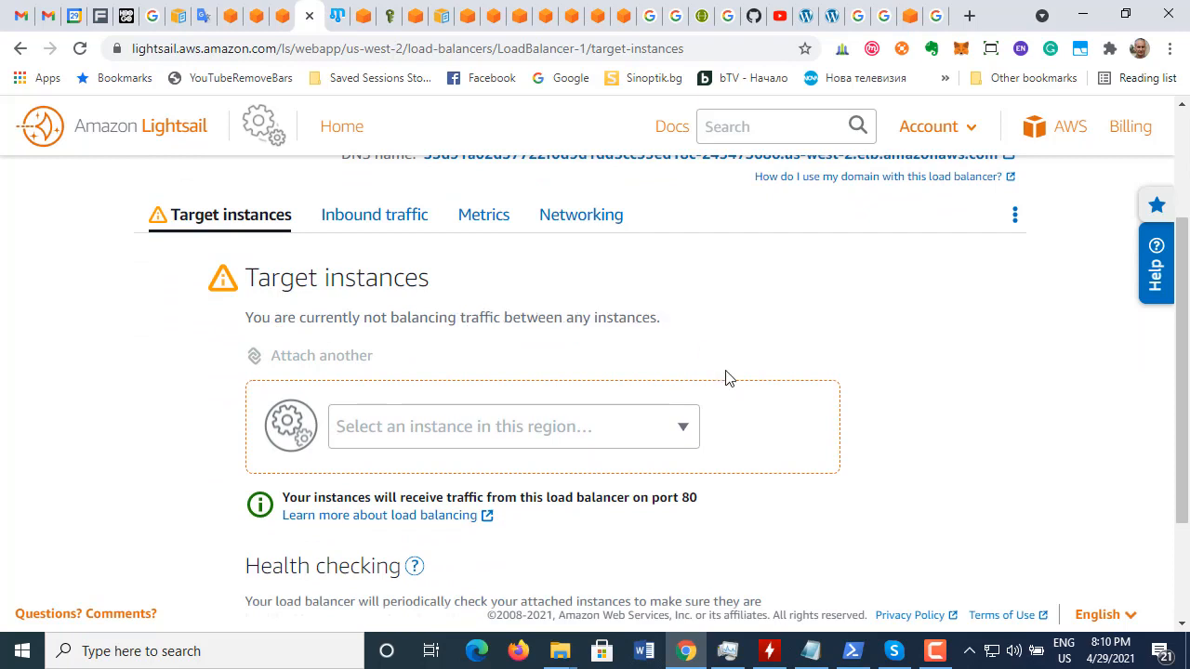
{"action": "left_click", "coordinate": [686, 429]}
{"action": "left_click", "coordinate": [545, 473]}
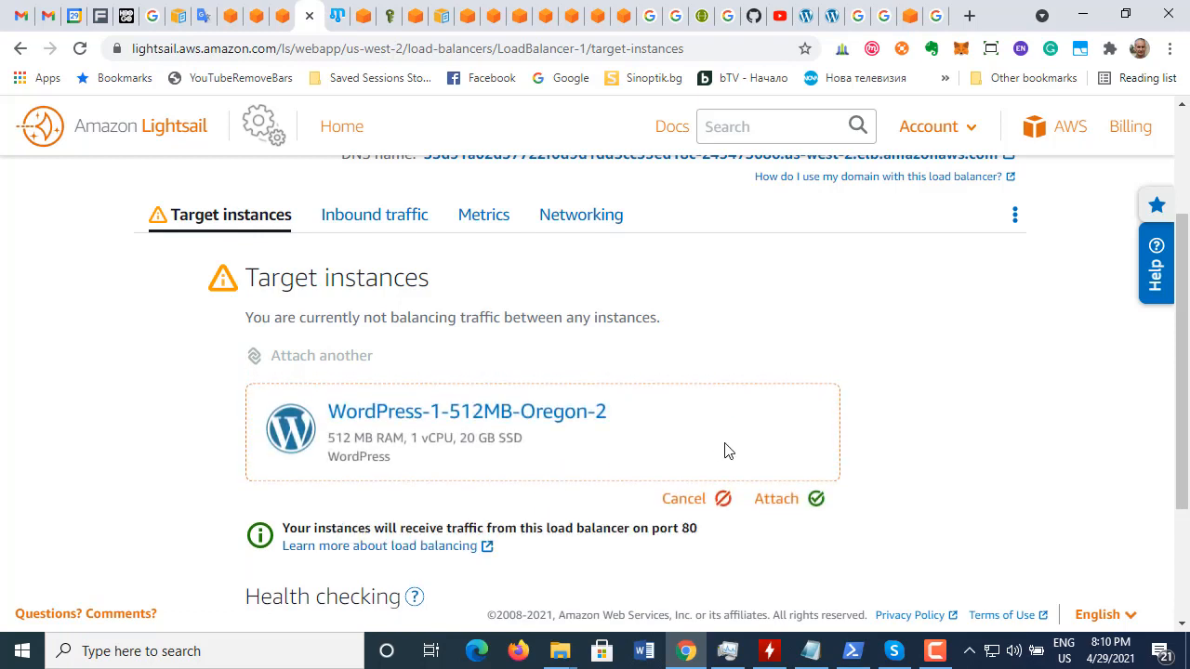
{"action": "left_click", "coordinate": [816, 497]}
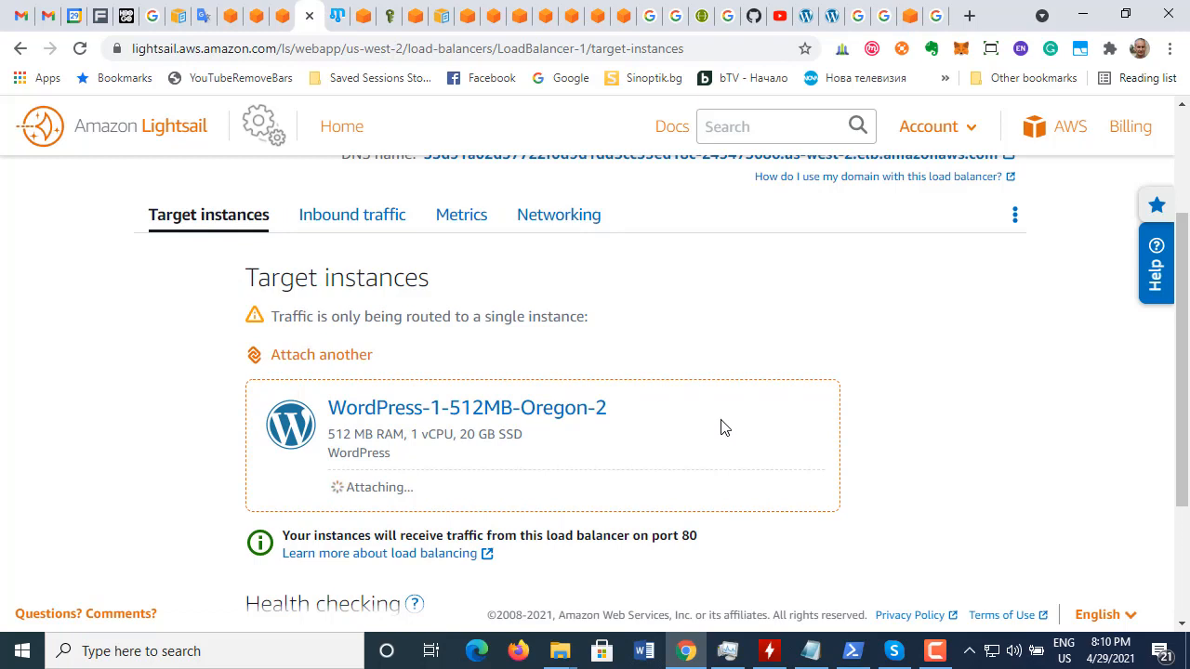
Step: Attach WordPress-1 as another target instance of LoadBalancer-1 and check the target list and health checking section
{"action": "scroll", "coordinate": [723, 431], "scroll_direction": "down", "scroll_amount": 1}
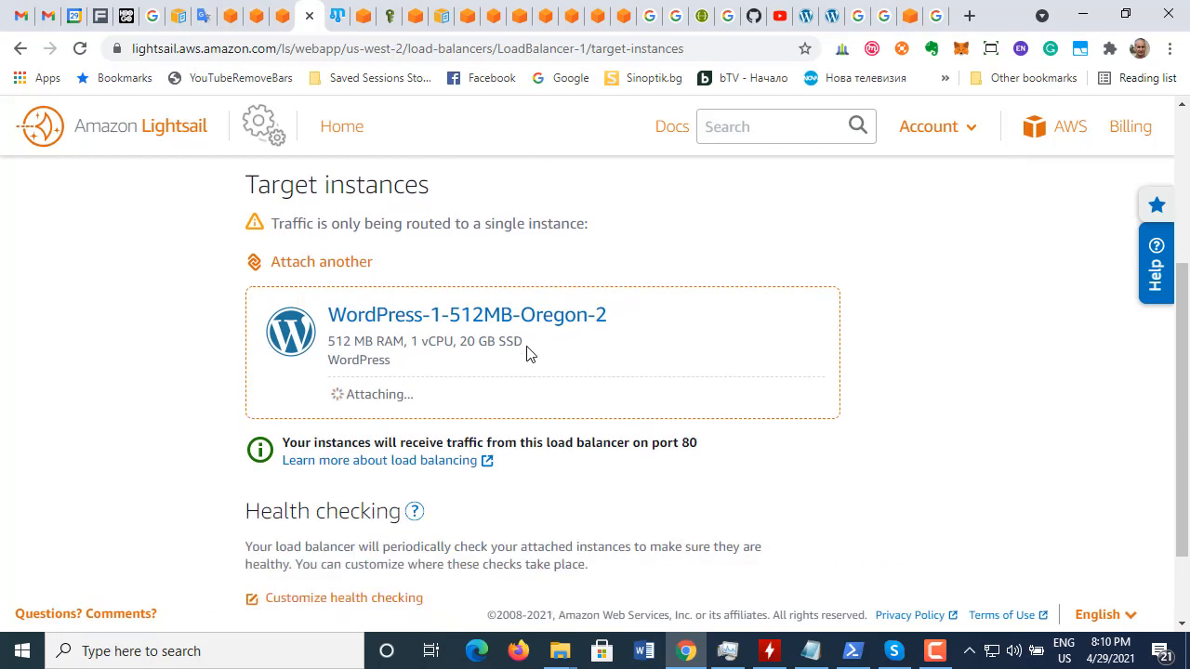
{"action": "left_click", "coordinate": [313, 265]}
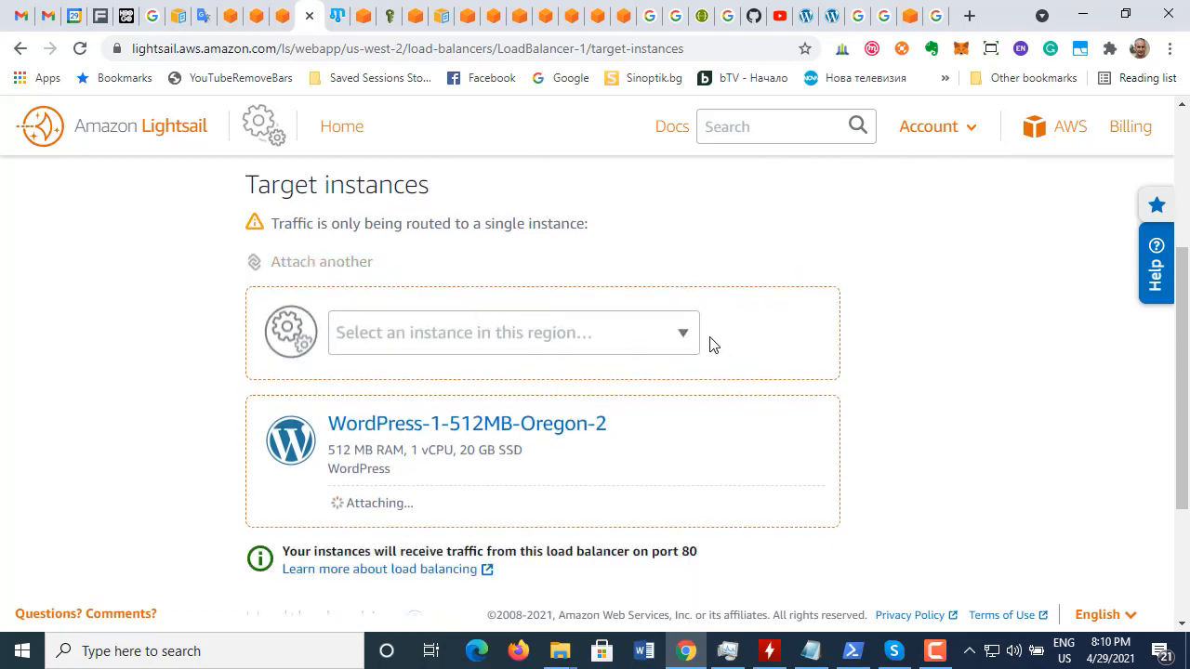
{"action": "left_click", "coordinate": [682, 337]}
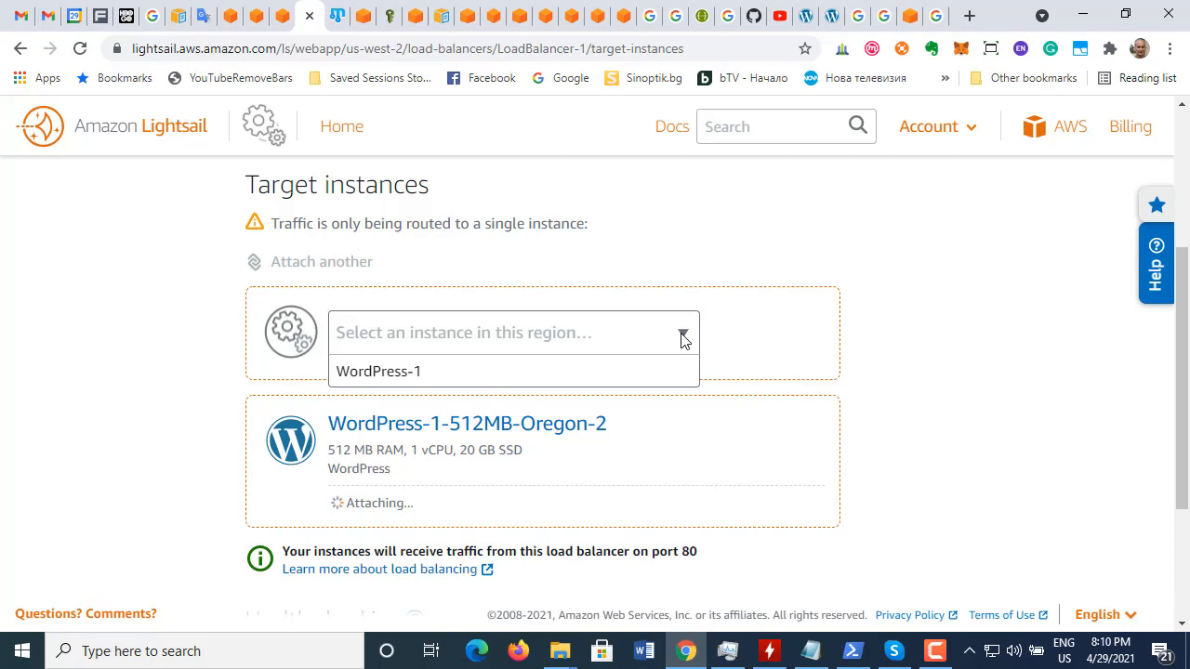
{"action": "left_click", "coordinate": [412, 382]}
{"action": "left_click", "coordinate": [816, 406]}
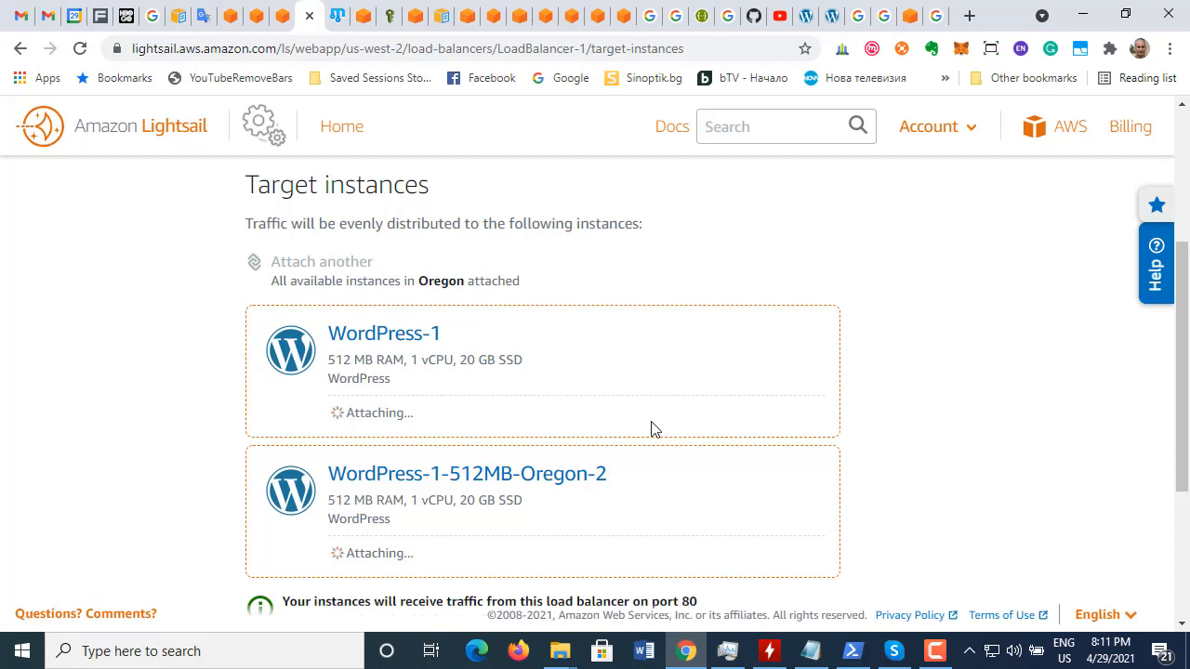
{"action": "scroll", "coordinate": [651, 428], "scroll_direction": "up", "scroll_amount": 1}
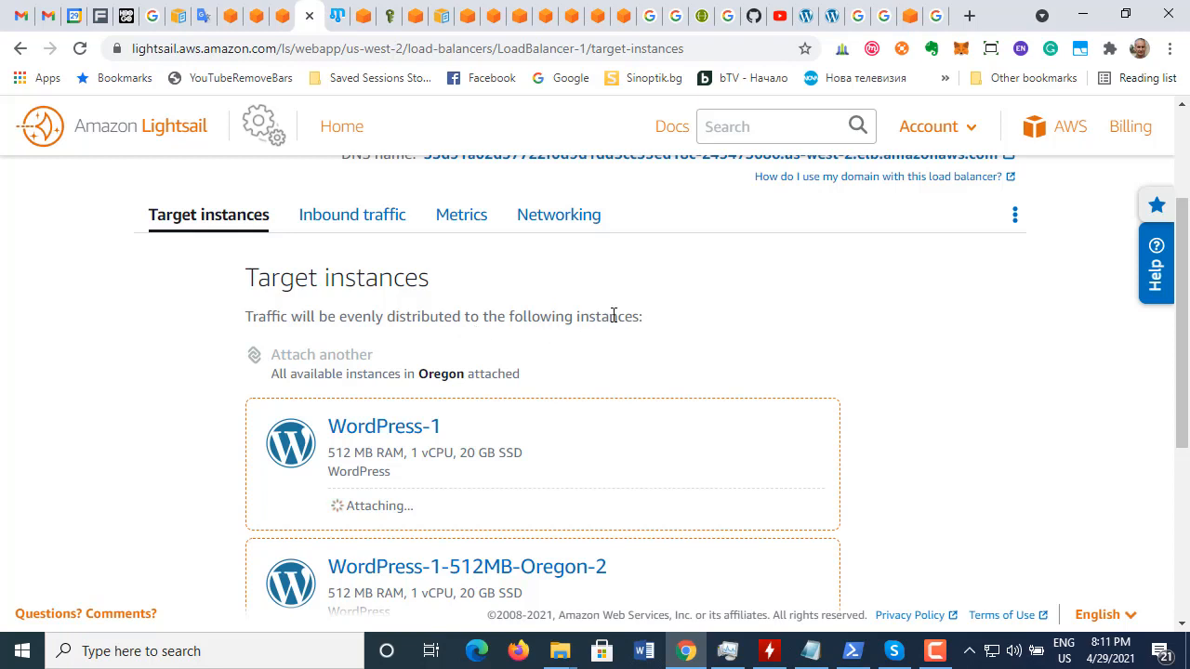
{"action": "scroll", "coordinate": [508, 402], "scroll_direction": "down", "scroll_amount": 2}
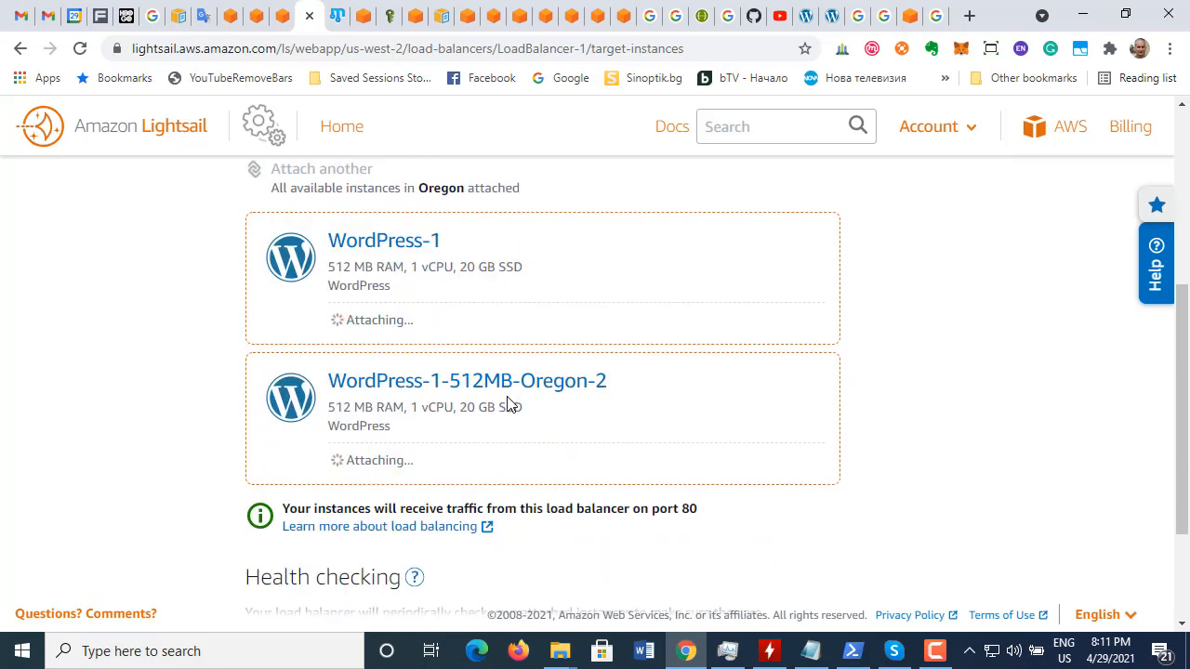
{"action": "scroll", "coordinate": [509, 401], "scroll_direction": "down", "scroll_amount": 1}
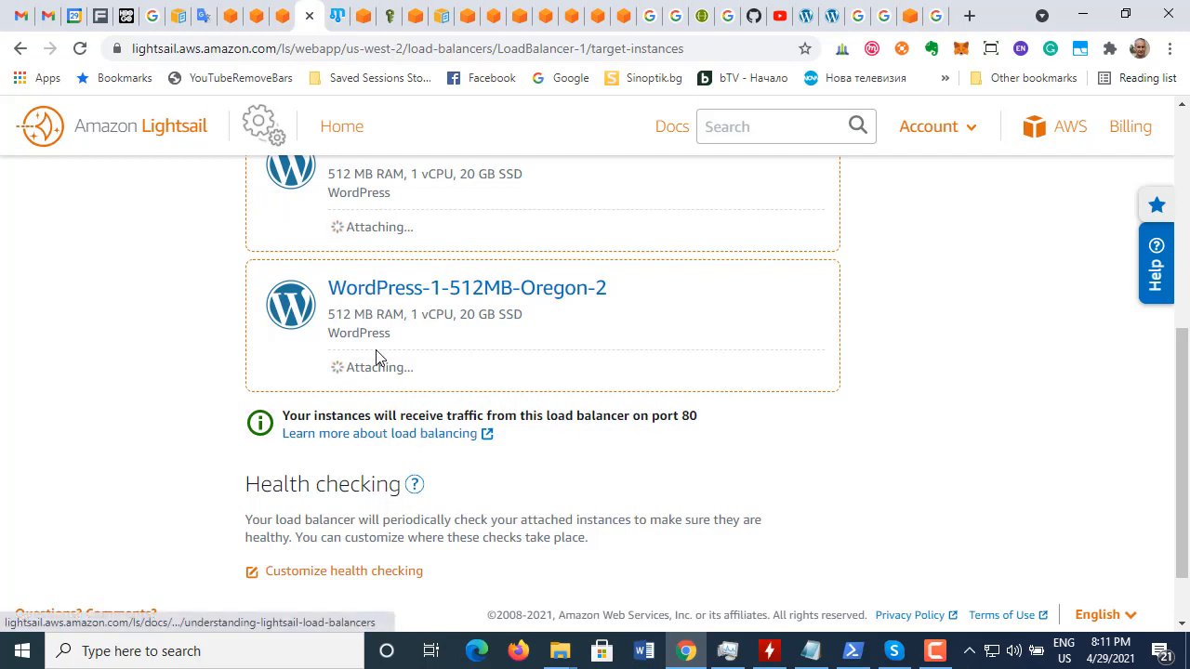
{"action": "scroll", "coordinate": [465, 424], "scroll_direction": "up", "scroll_amount": 1}
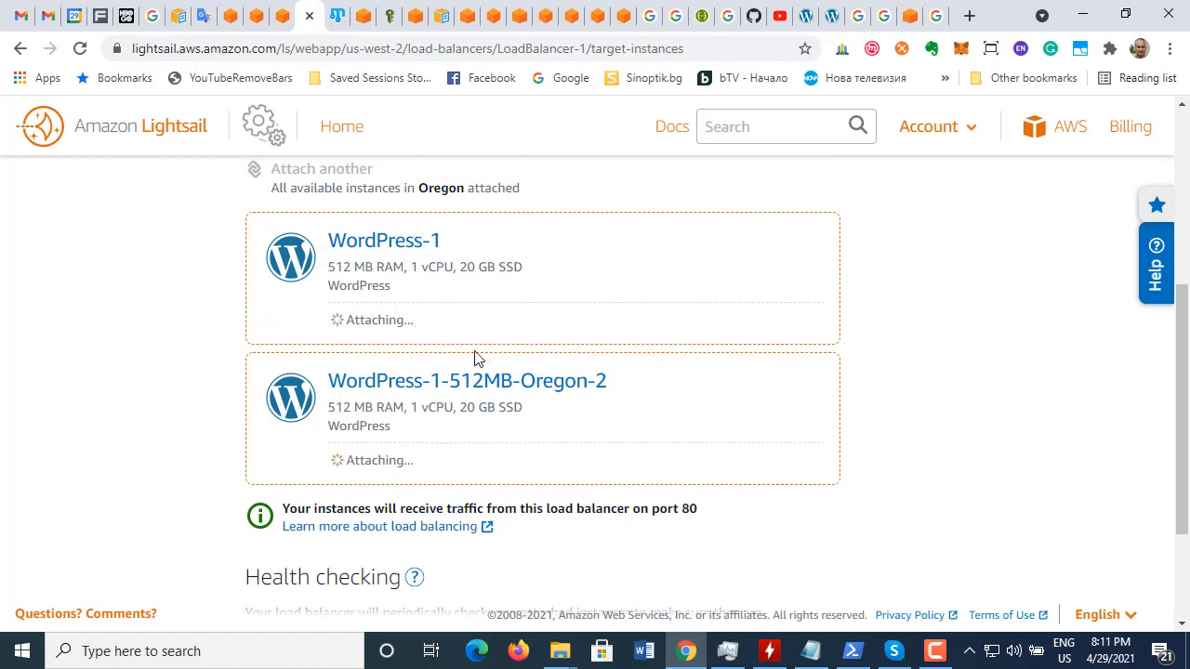
Step: Read steps f to i of the AWS load-balanced WordPress guide, covering attaching instances and testing the load balancer's DNS name
{"action": "left_click", "coordinate": [289, 16]}
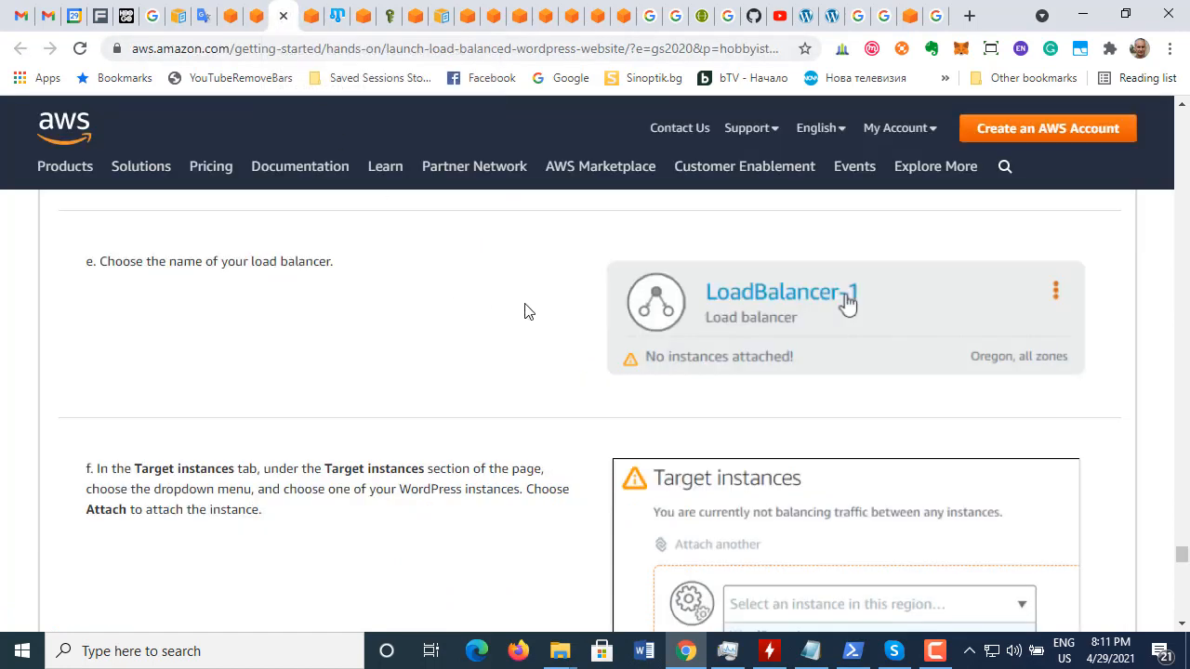
{"action": "scroll", "coordinate": [412, 498], "scroll_direction": "down", "scroll_amount": 2}
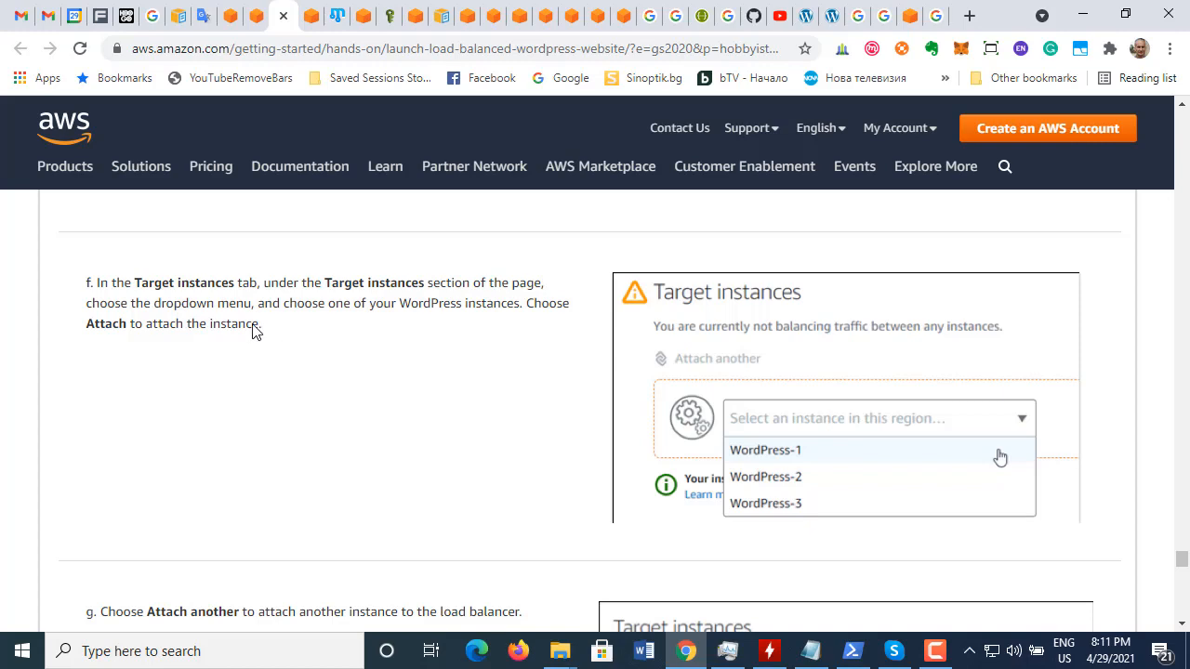
{"action": "scroll", "coordinate": [341, 351], "scroll_direction": "down", "scroll_amount": 2}
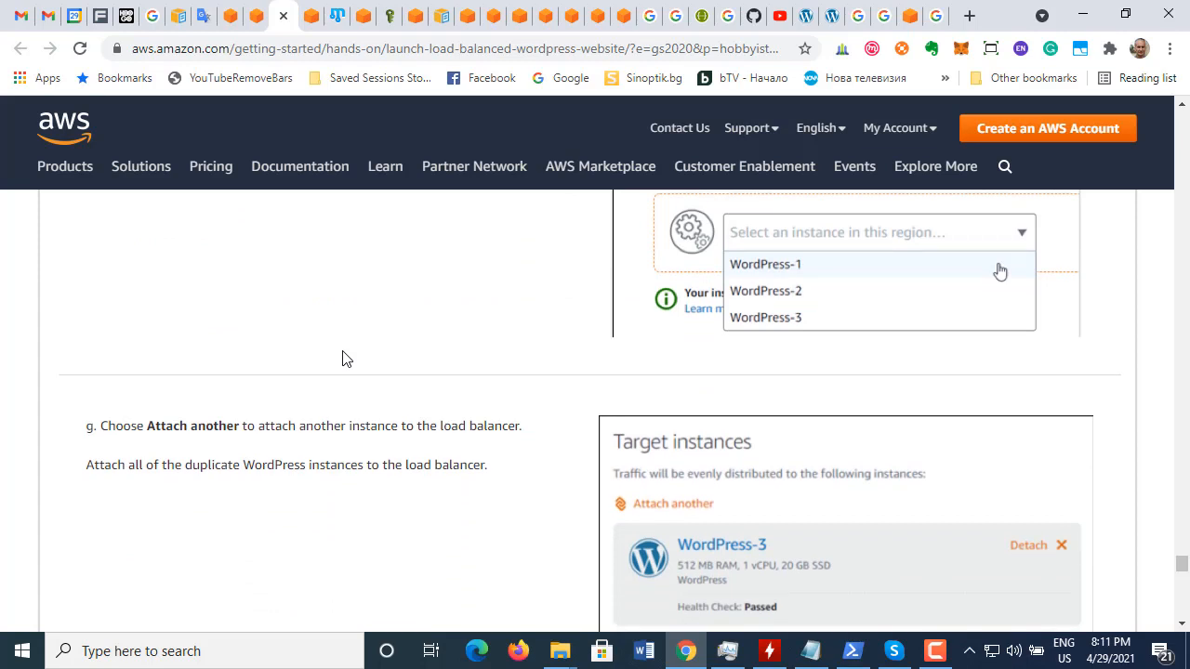
{"action": "scroll", "coordinate": [345, 365], "scroll_direction": "down", "scroll_amount": 1}
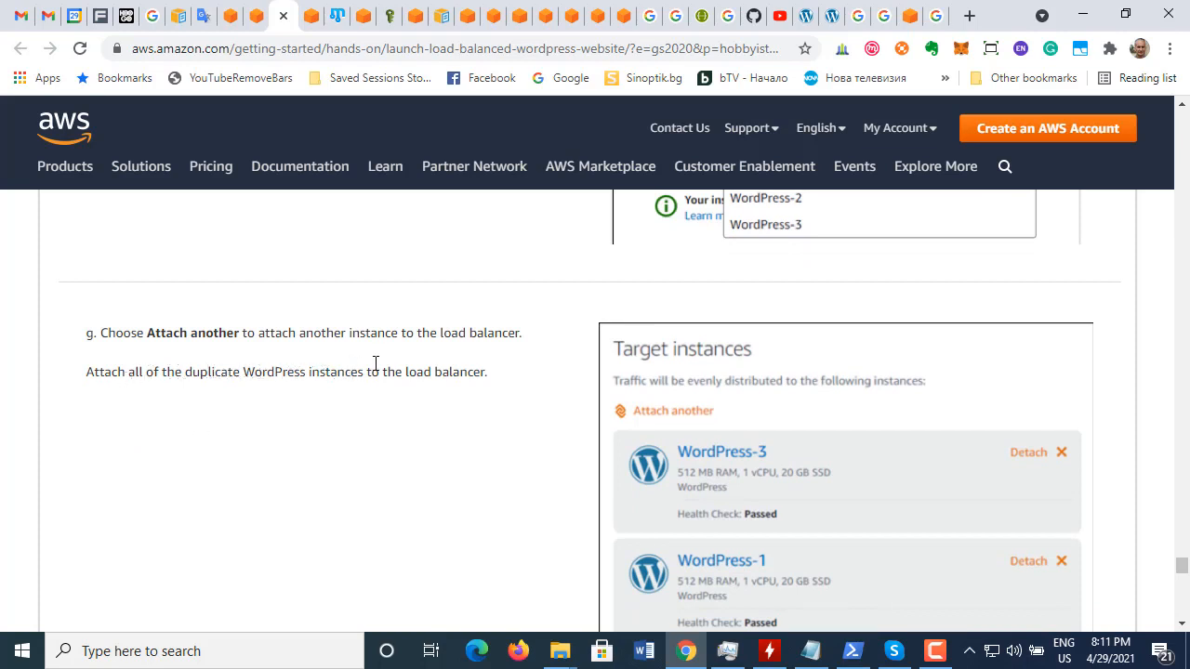
{"action": "scroll", "coordinate": [471, 377], "scroll_direction": "down", "scroll_amount": 6}
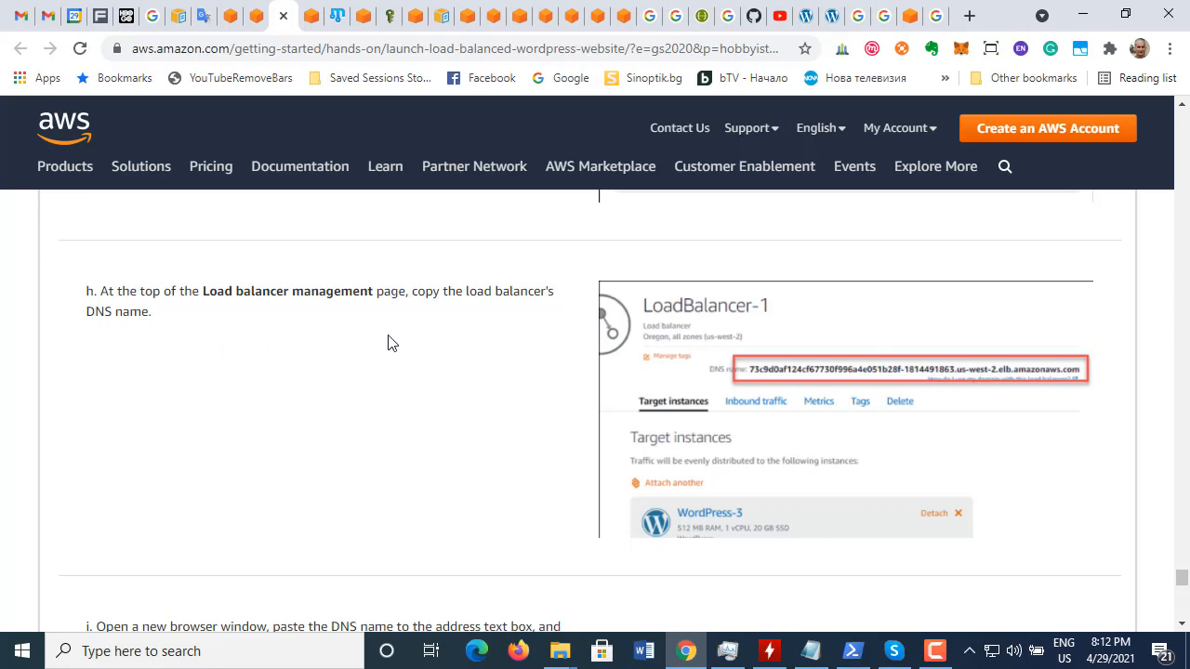
{"action": "scroll", "coordinate": [389, 343], "scroll_direction": "down", "scroll_amount": 1}
{"action": "scroll", "coordinate": [390, 346], "scroll_direction": "down", "scroll_amount": 2}
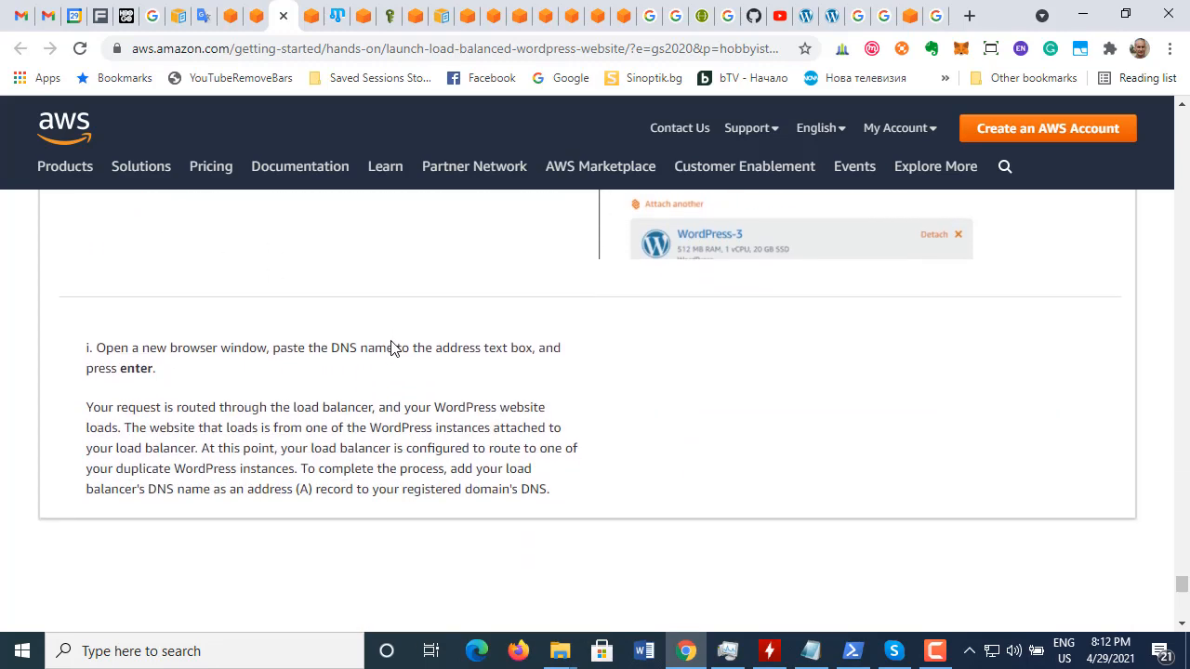
{"action": "scroll", "coordinate": [462, 340], "scroll_direction": "up", "scroll_amount": 1}
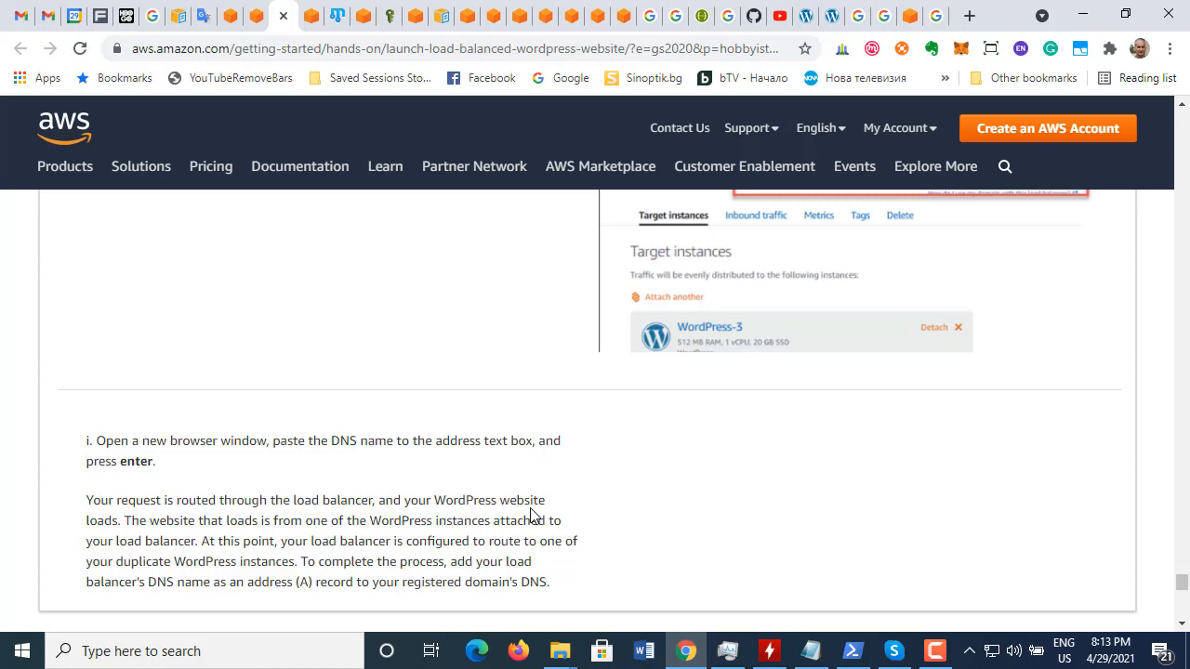
{"action": "left_click", "coordinate": [749, 167]}
Step: Copy LoadBalancer-1's DNS name from its Lightsail page and load it in a new browser tab, dismissing the browser notification
{"action": "left_click", "coordinate": [312, 16]}
{"action": "scroll", "coordinate": [558, 420], "scroll_direction": "up", "scroll_amount": 3}
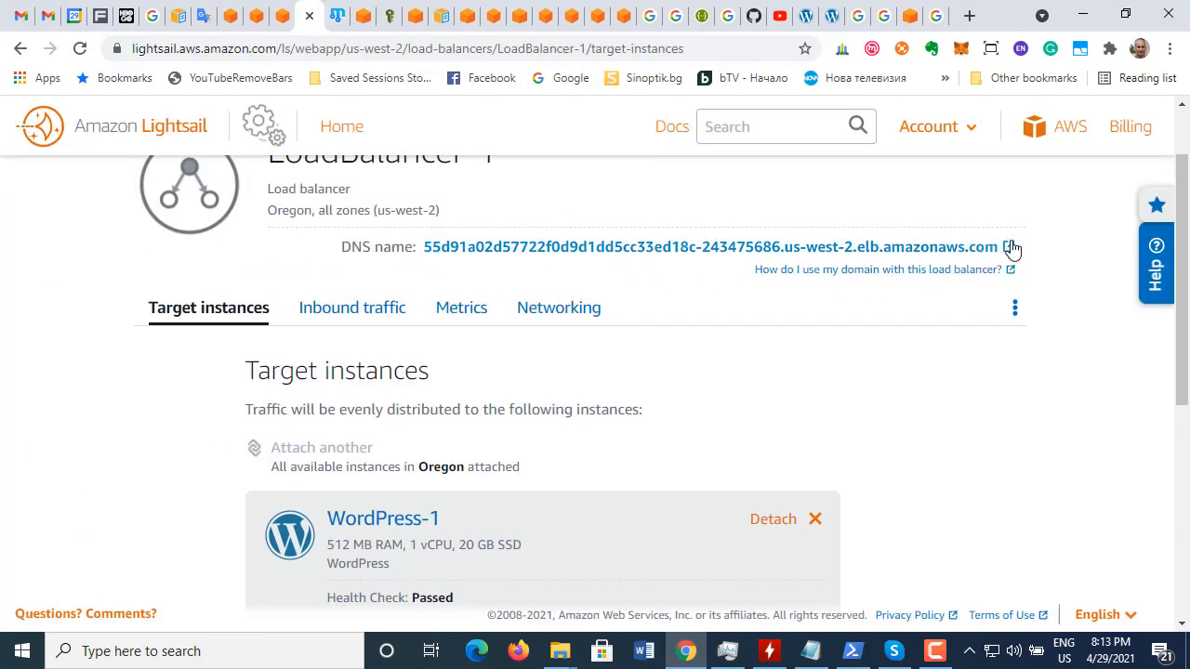
{"action": "triple_click", "coordinate": [446, 249]}
{"action": "key", "text": "ctrl+c"}
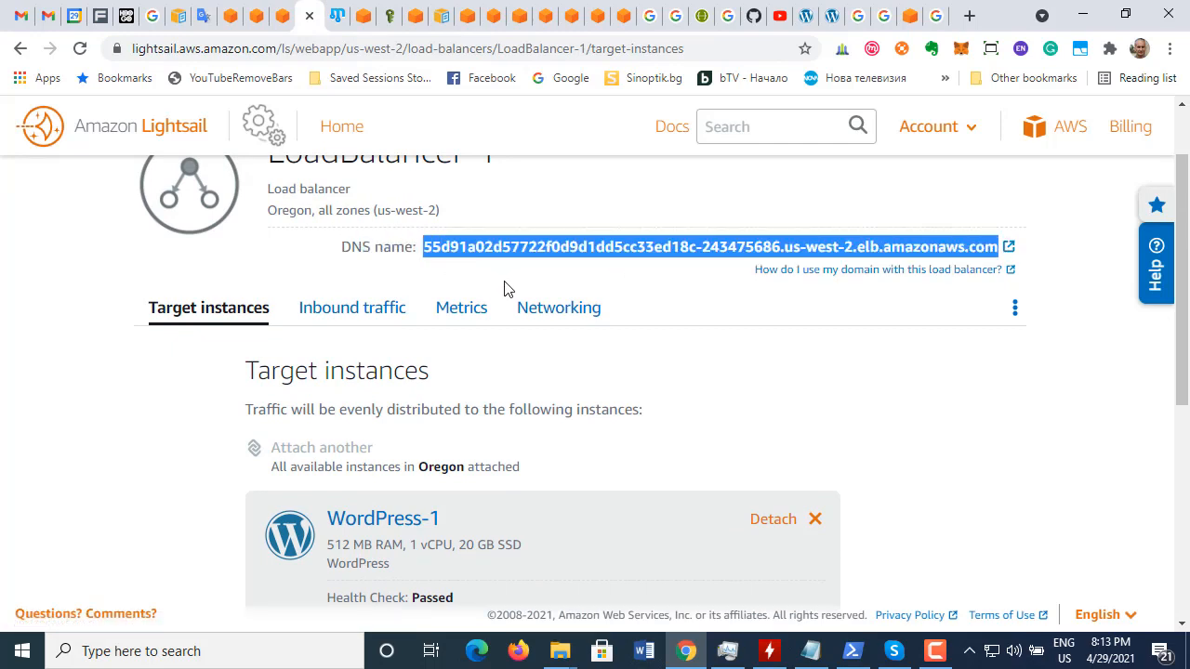
{"action": "left_click", "coordinate": [971, 19]}
{"action": "left_click", "coordinate": [598, 52]}
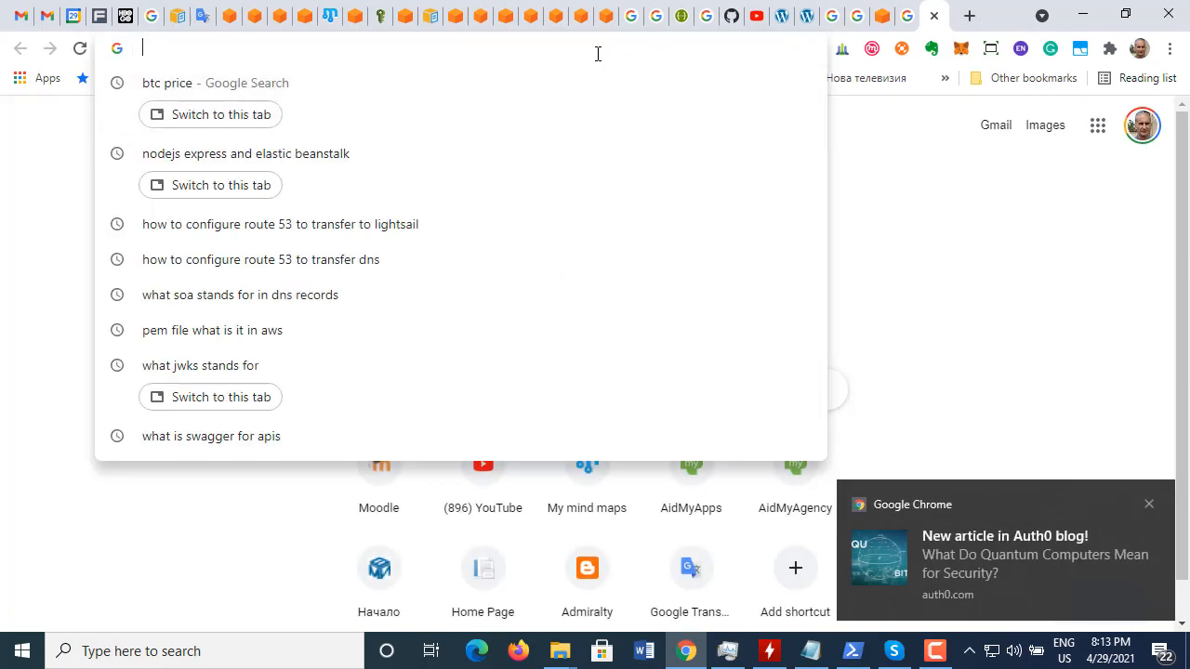
{"action": "key", "text": "ctrl+v"}
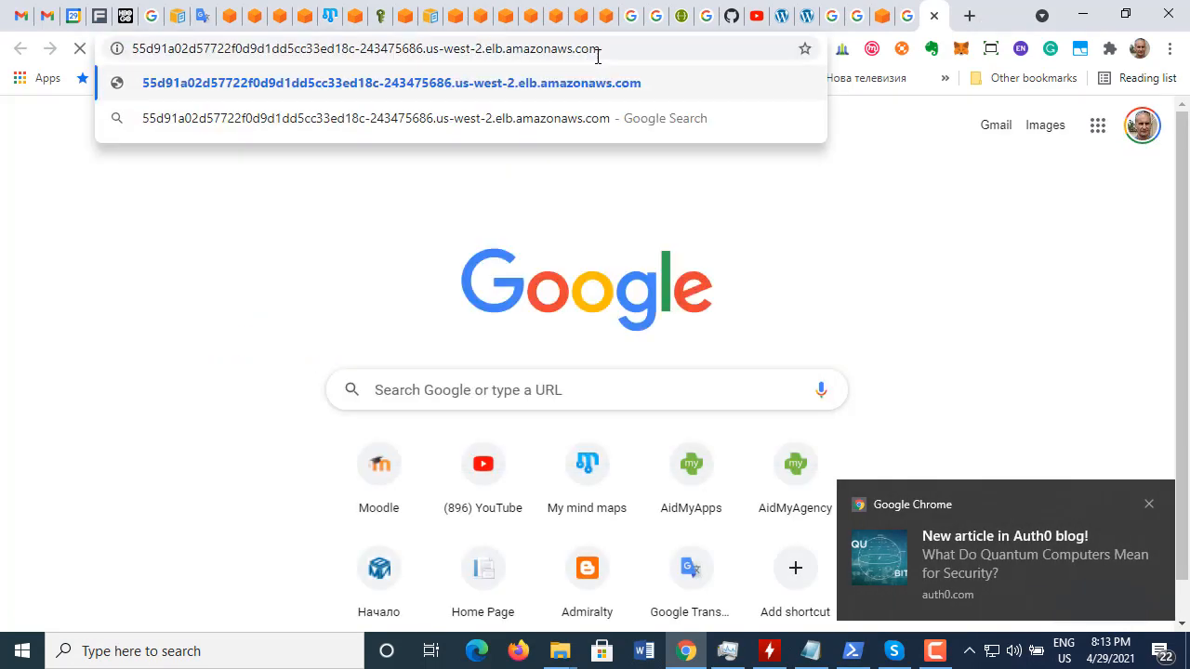
{"action": "key", "text": "Return"}
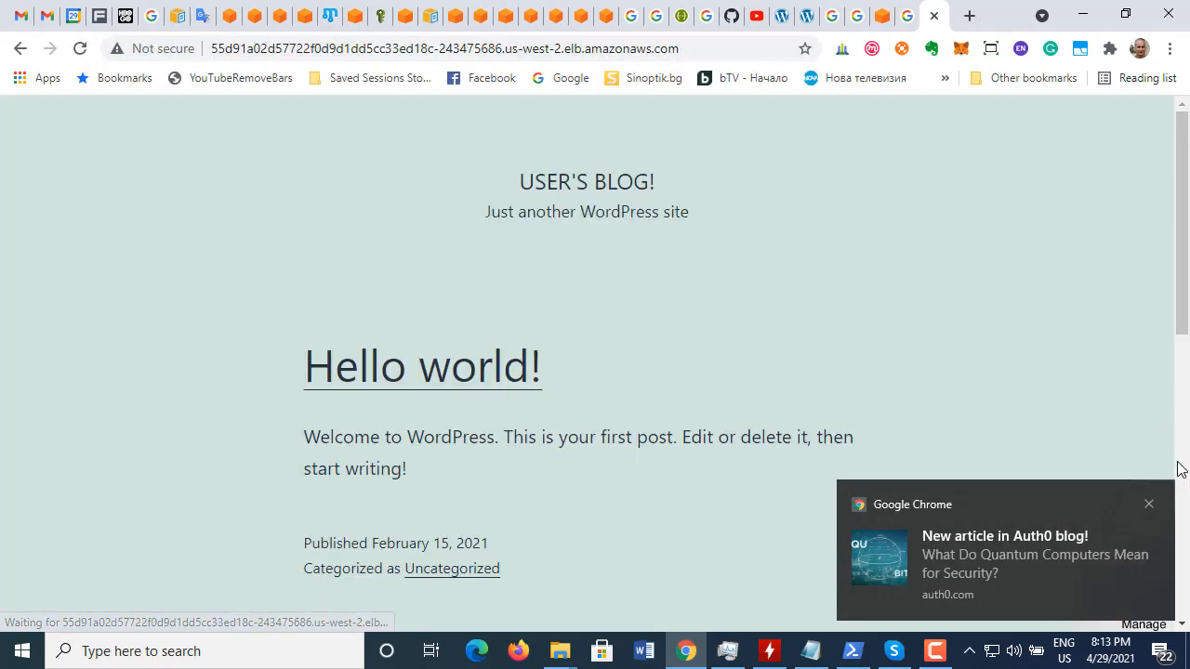
{"action": "left_click", "coordinate": [1149, 504]}
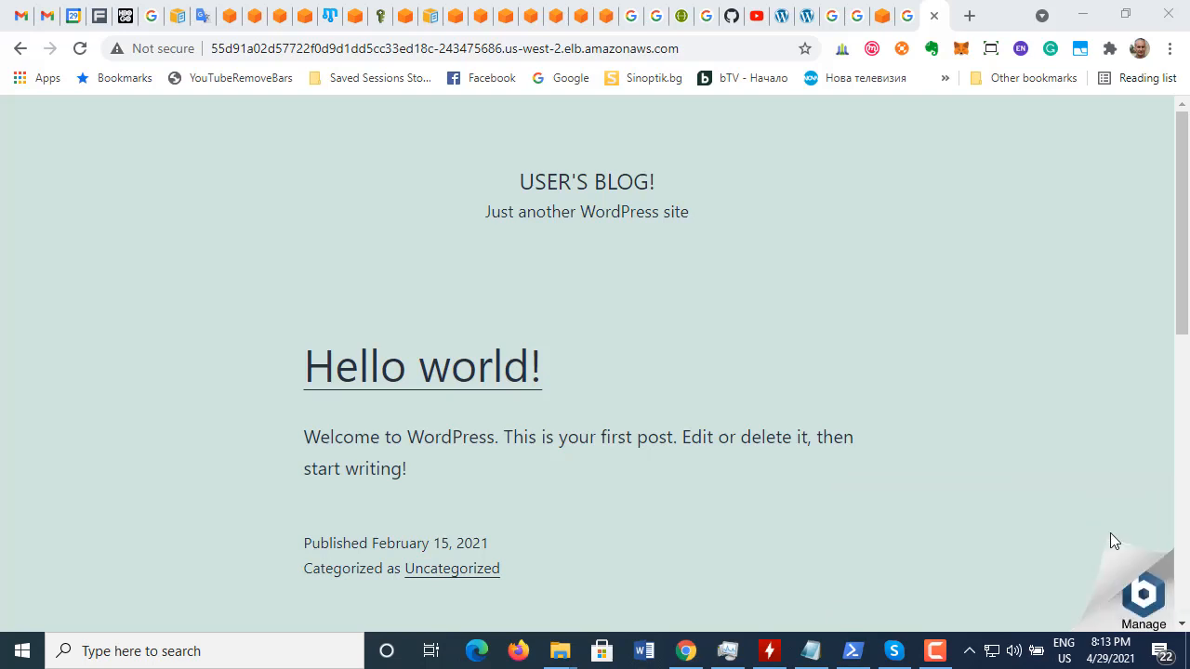
Step: Find the open Route 53 Hosted Zones console and open the hosted zone mystoyan.com
{"action": "left_click", "coordinate": [698, 50]}
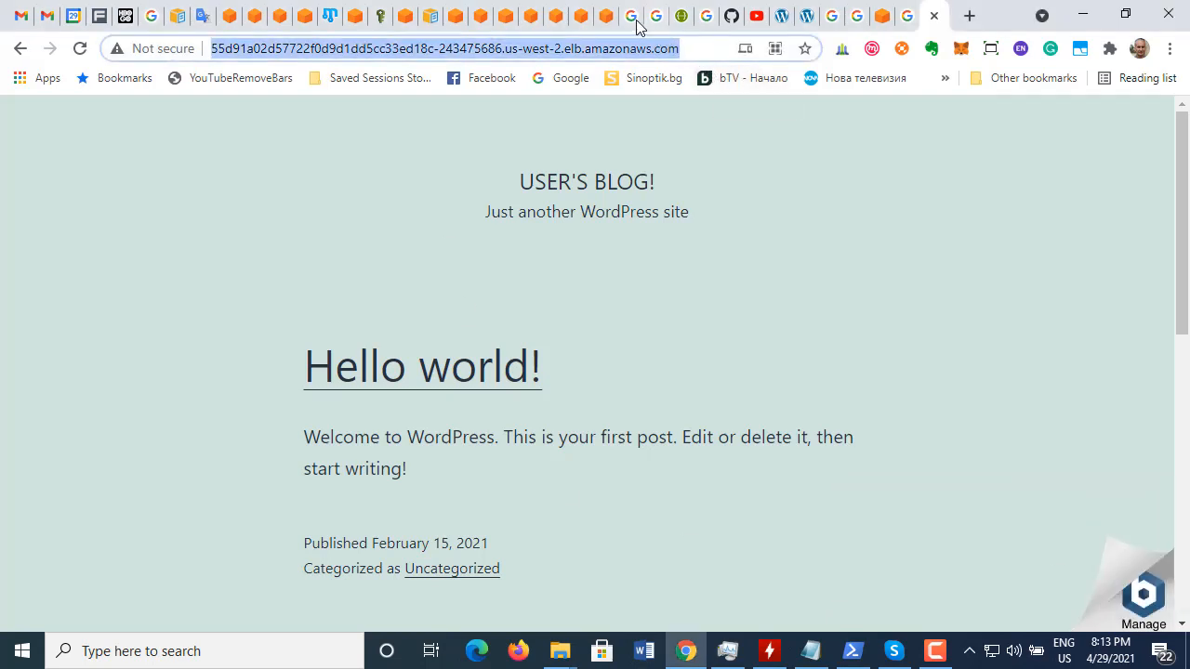
{"action": "left_click", "coordinate": [605, 16]}
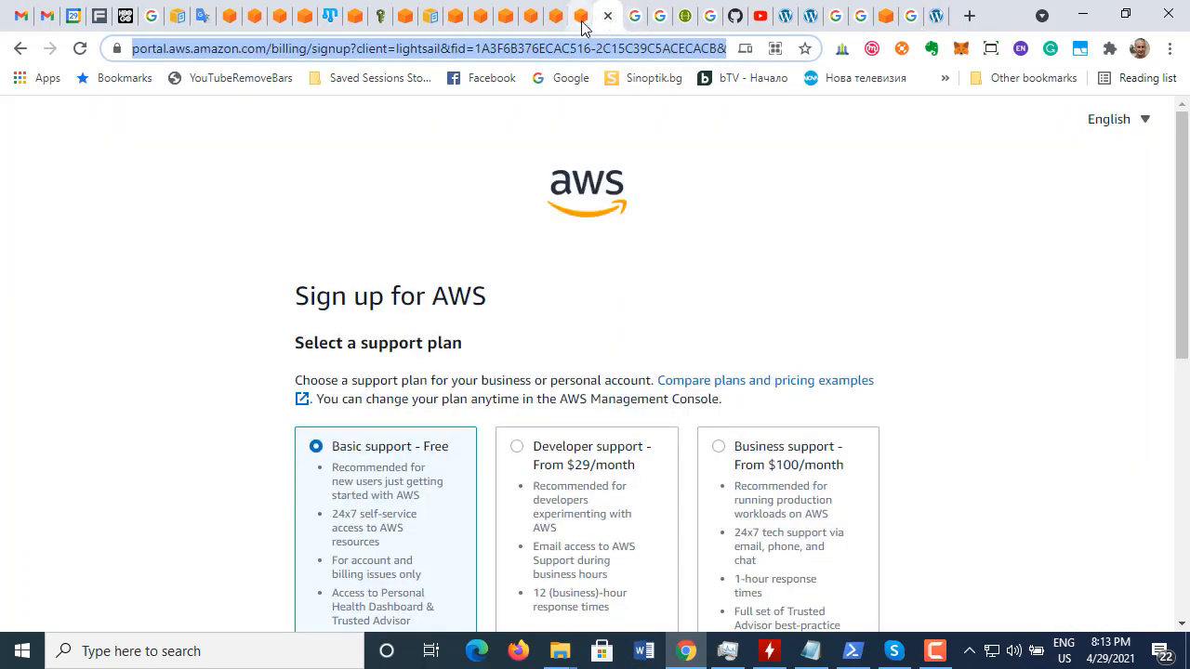
{"action": "left_click", "coordinate": [607, 16]}
{"action": "left_click", "coordinate": [555, 17]}
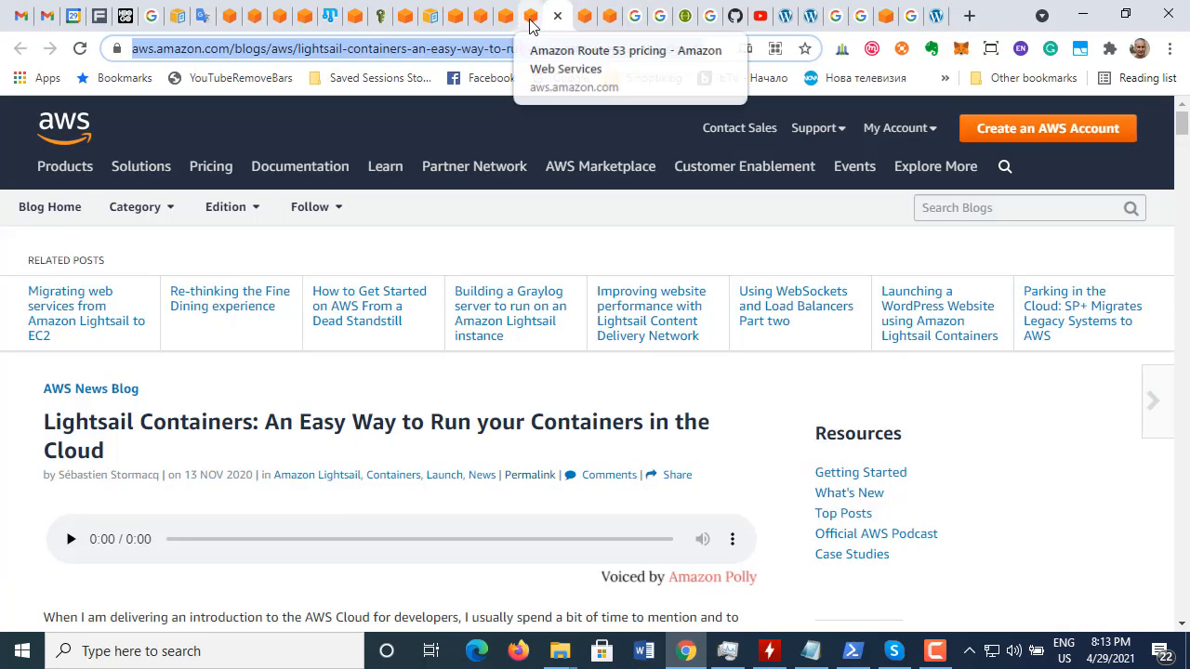
{"action": "left_click", "coordinate": [532, 21]}
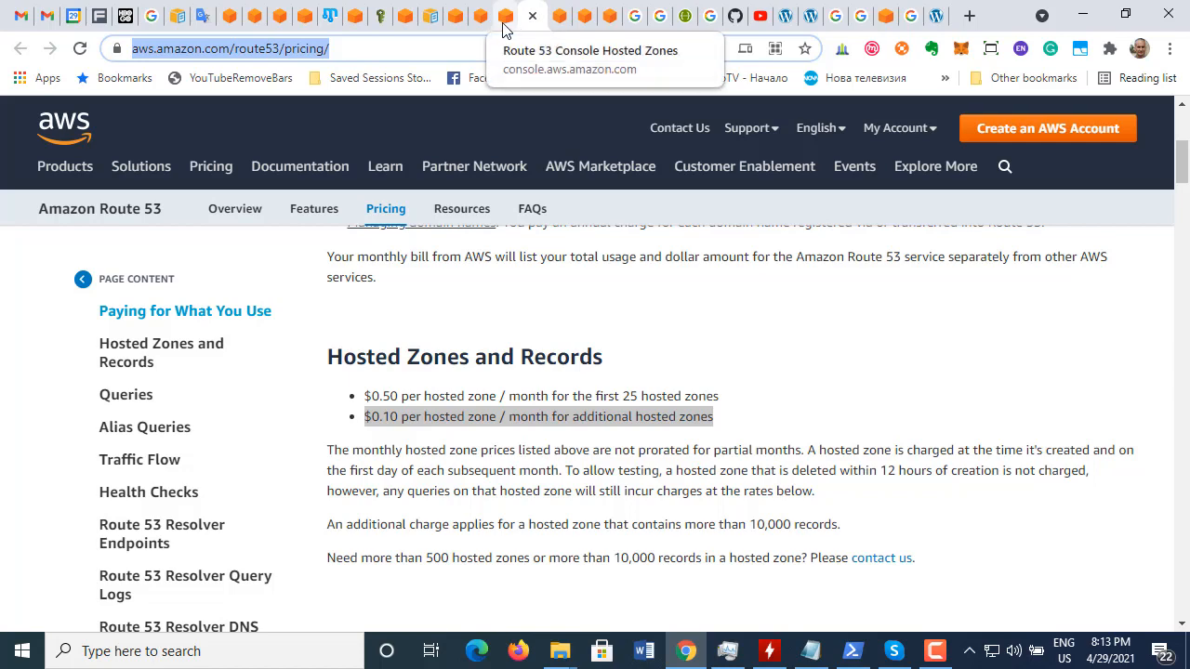
{"action": "left_click", "coordinate": [502, 27]}
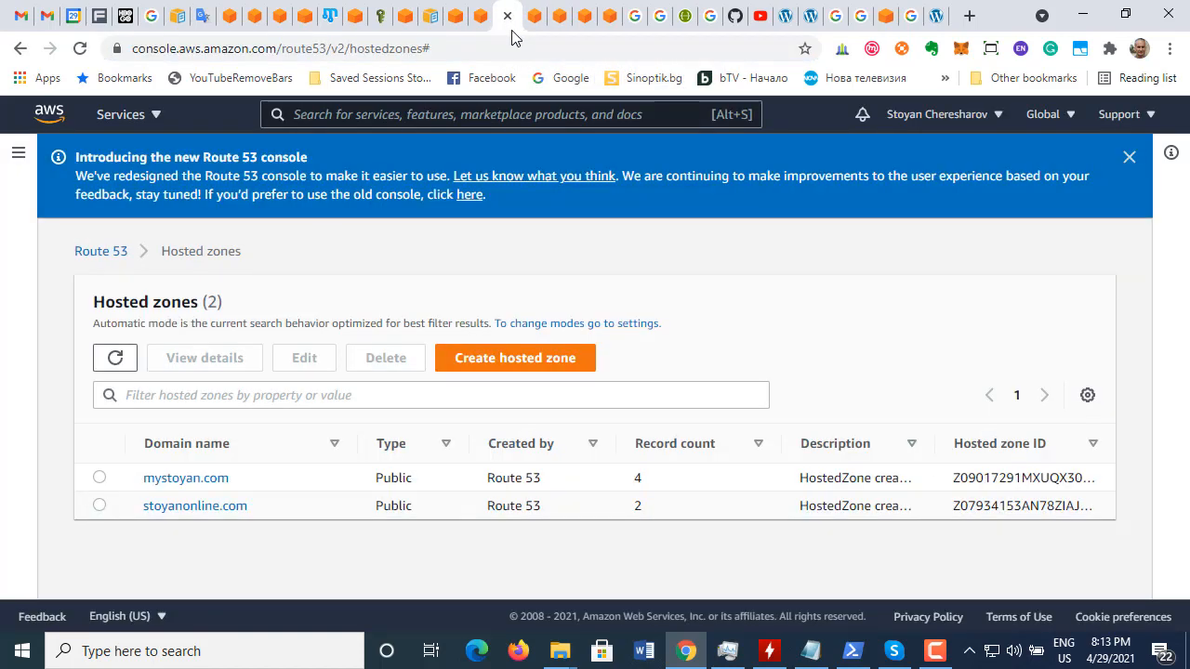
{"action": "left_click", "coordinate": [158, 480]}
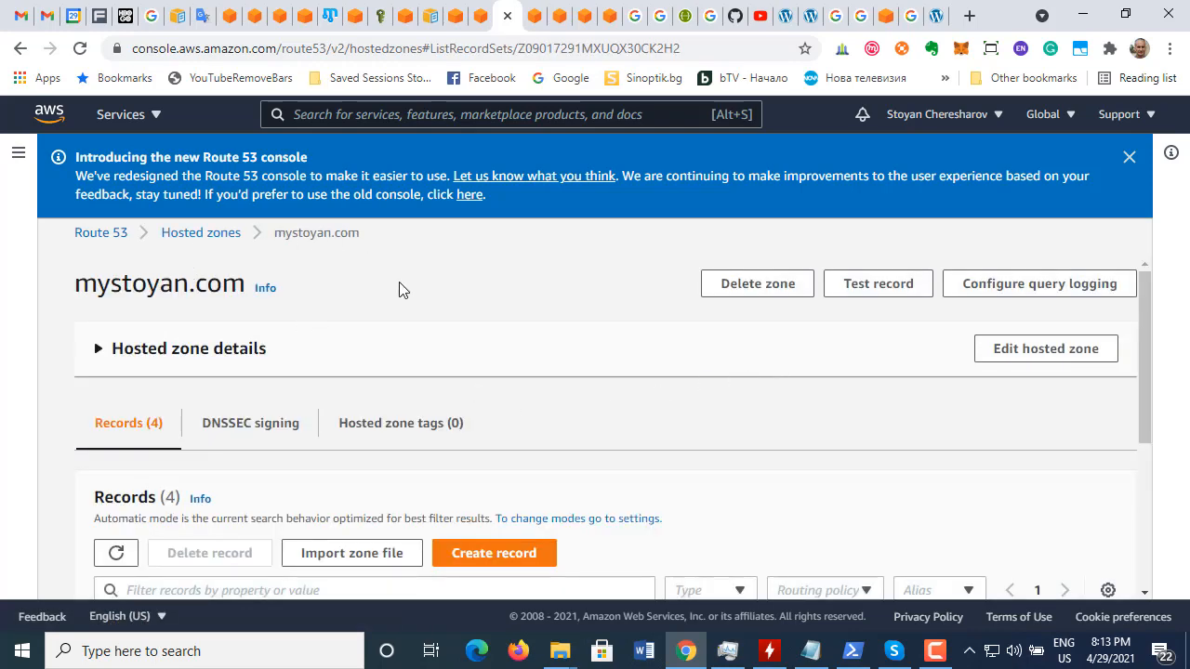
Step: Review the existing records of mystoyan.com and compare them with the LoadBalancer-1 page and the guide's instruction on adding an A record
{"action": "scroll", "coordinate": [414, 291], "scroll_direction": "down", "scroll_amount": 3}
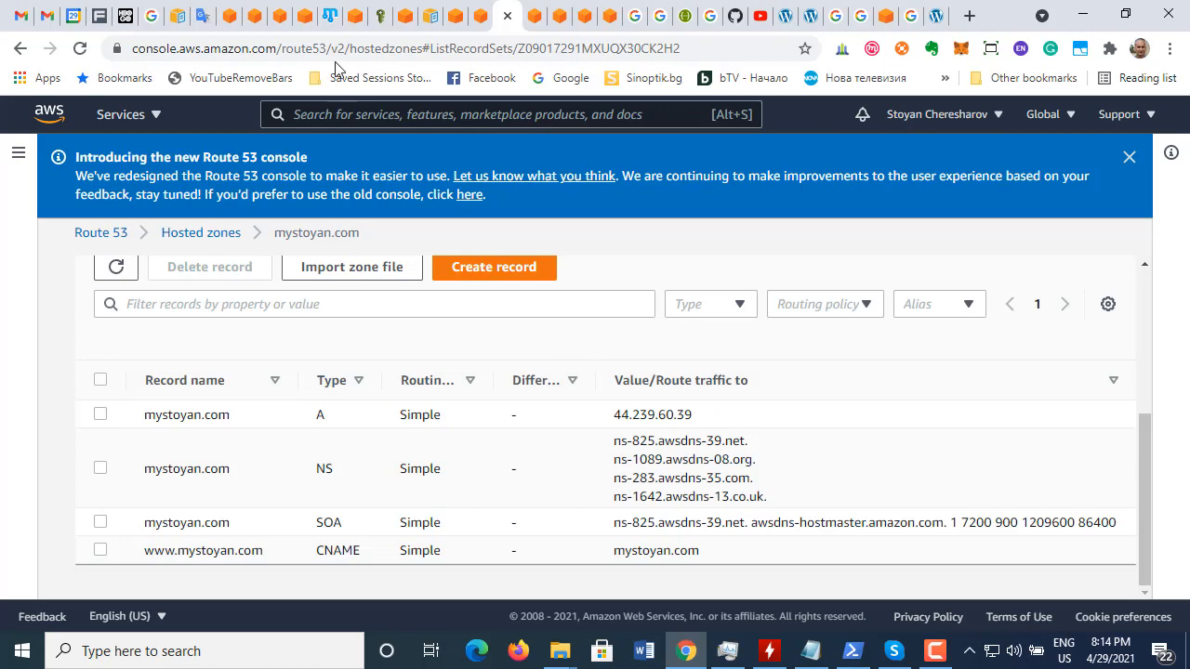
{"action": "left_click", "coordinate": [307, 17]}
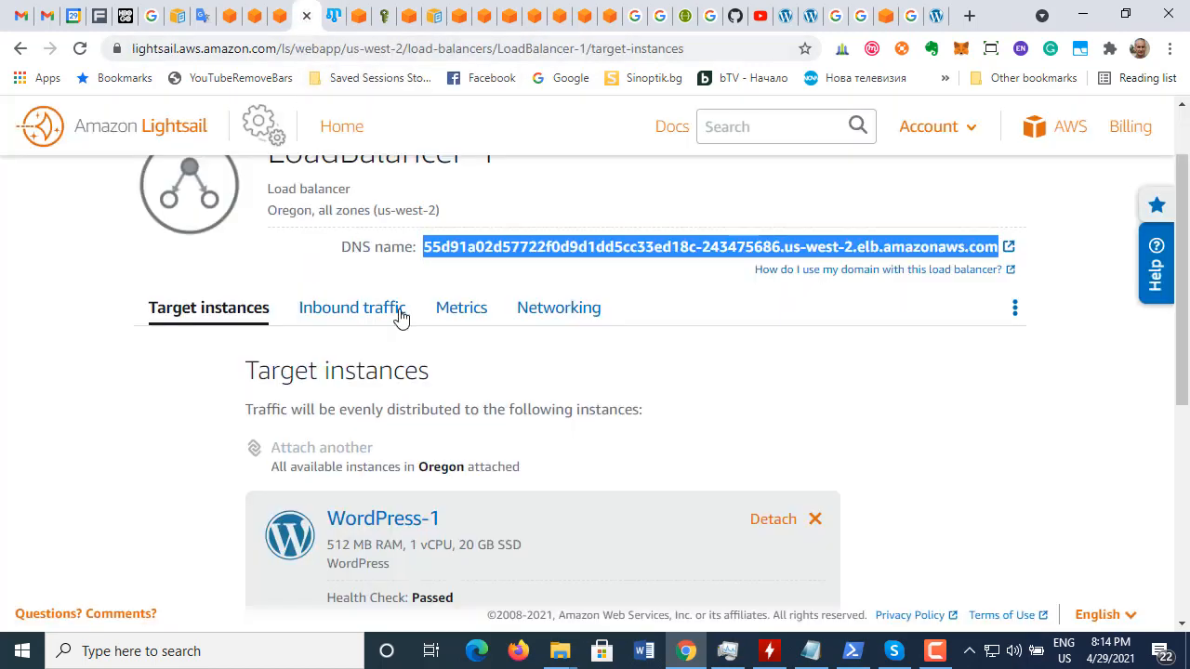
{"action": "left_click", "coordinate": [271, 16]}
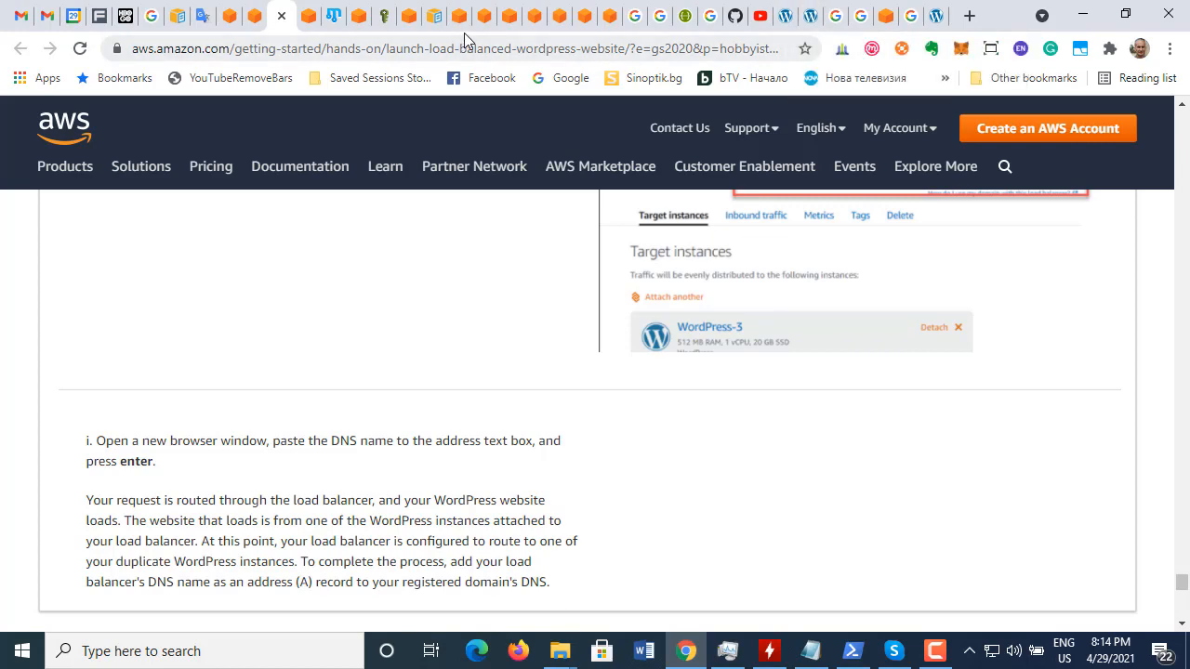
{"action": "left_click", "coordinate": [490, 30]}
{"action": "left_click", "coordinate": [509, 32]}
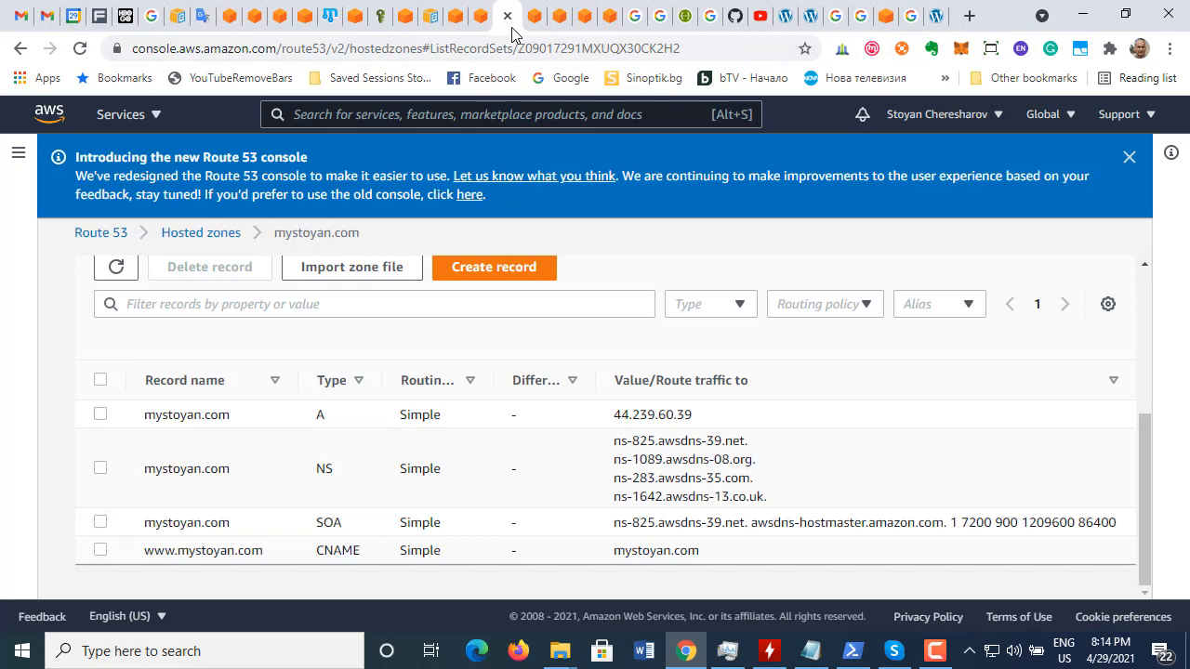
{"action": "left_click", "coordinate": [502, 276]}
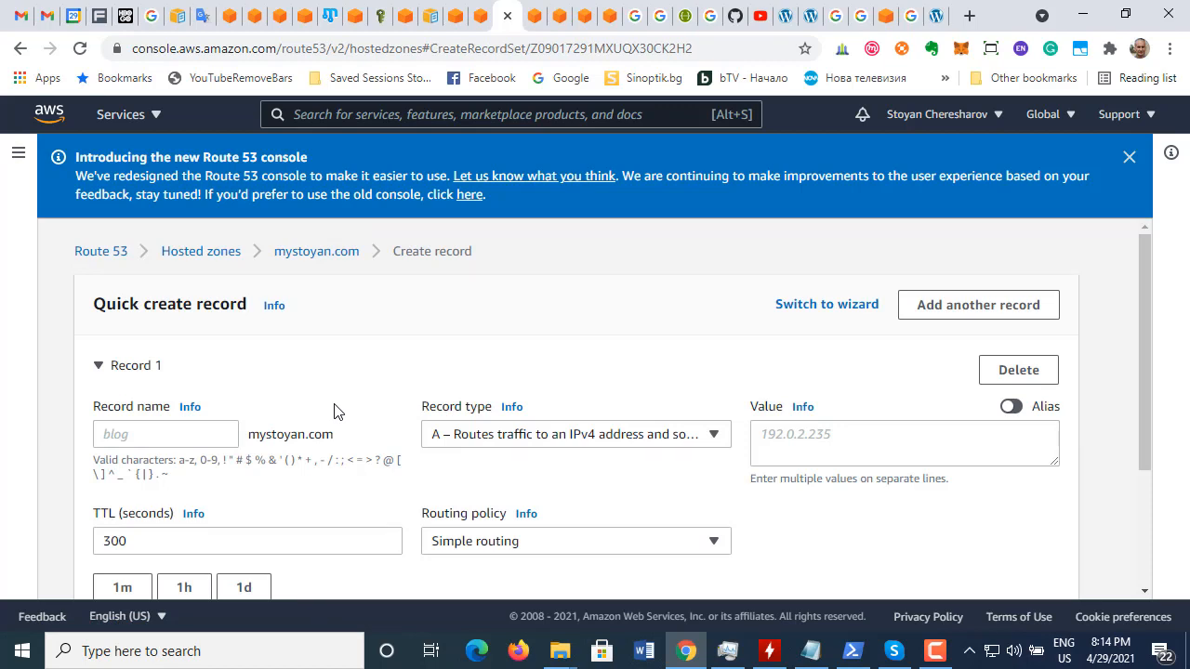
{"action": "scroll", "coordinate": [335, 411], "scroll_direction": "down", "scroll_amount": 1}
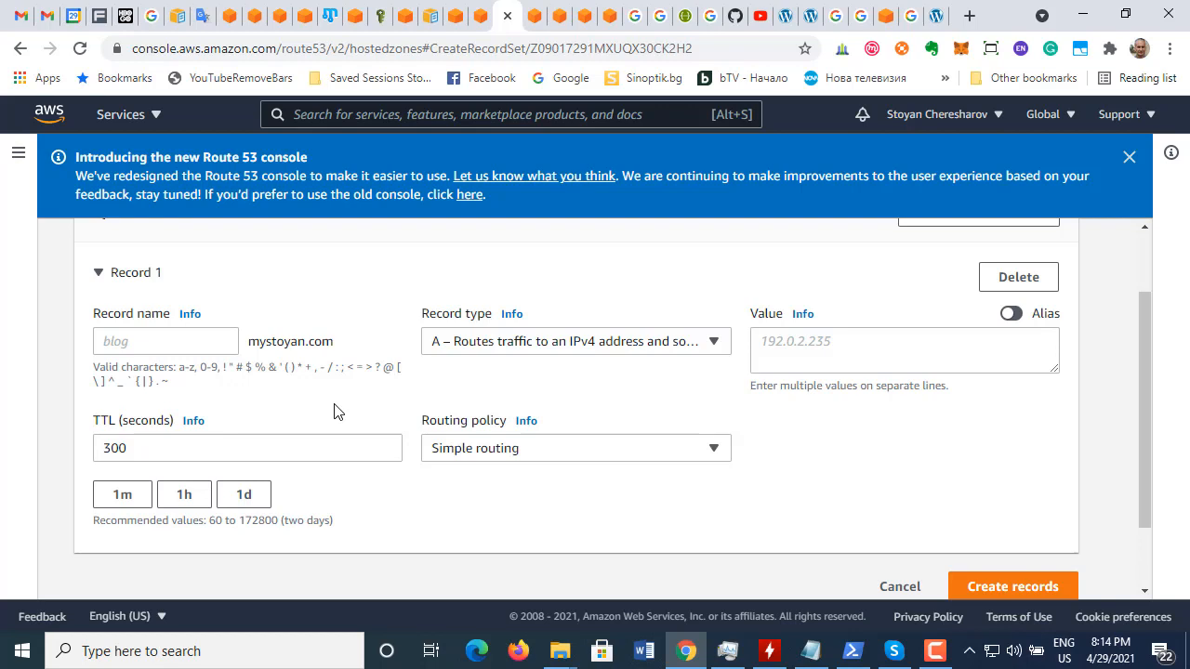
{"action": "left_click", "coordinate": [712, 344]}
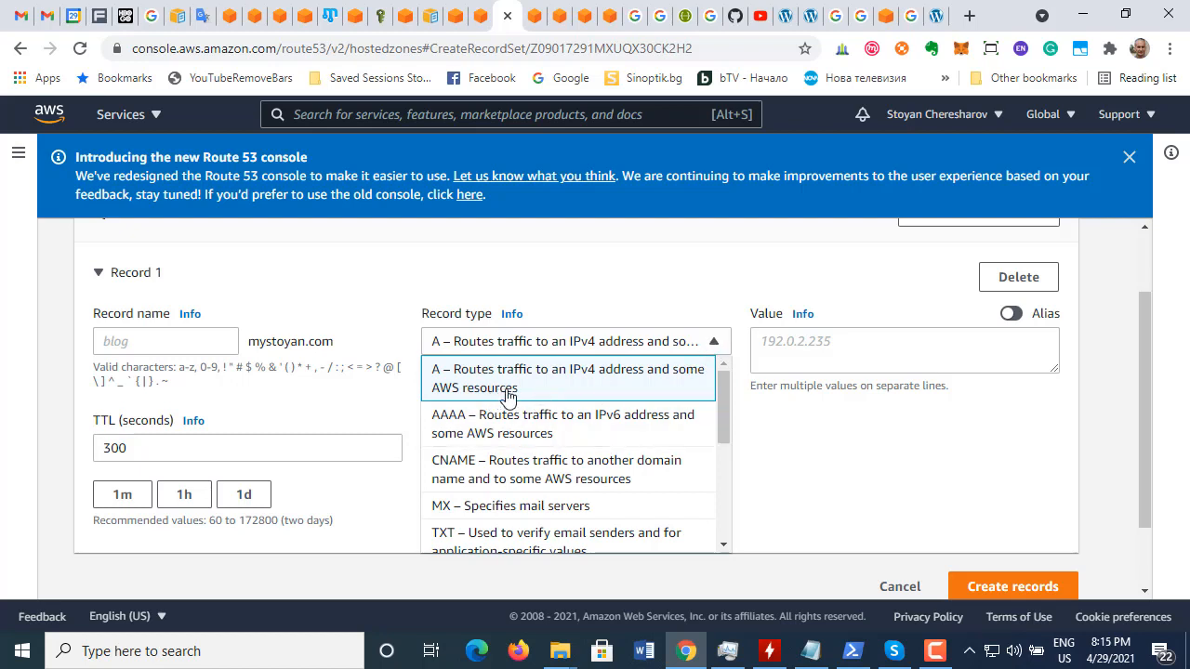
{"action": "left_click", "coordinate": [804, 344]}
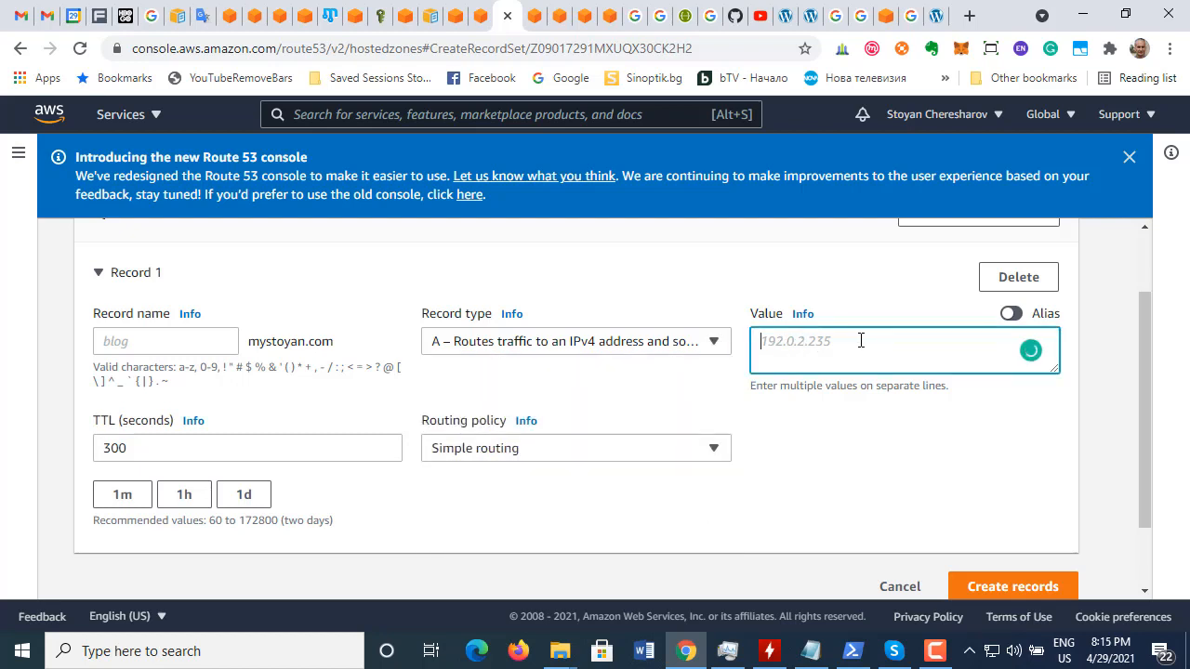
{"action": "type", "text": "http://55d91a02d57722f0d9d1dd5cc33ed18c-243475686.us-west-2.elb.amazonaws.com/"}
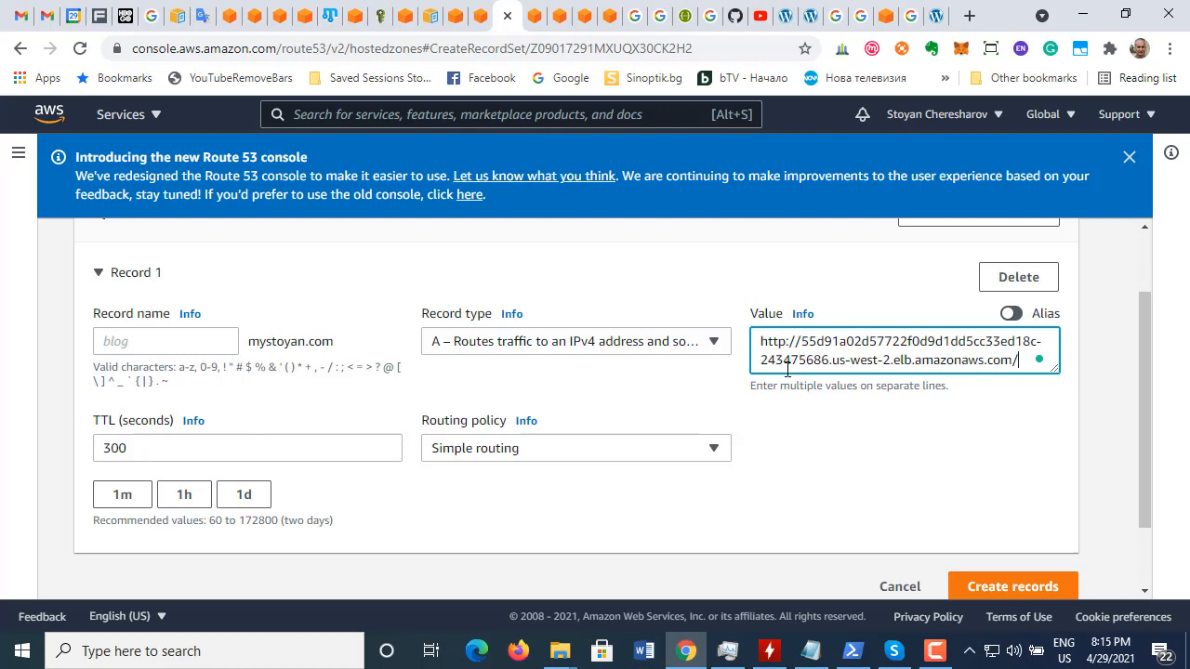
{"action": "left_click", "coordinate": [304, 26]}
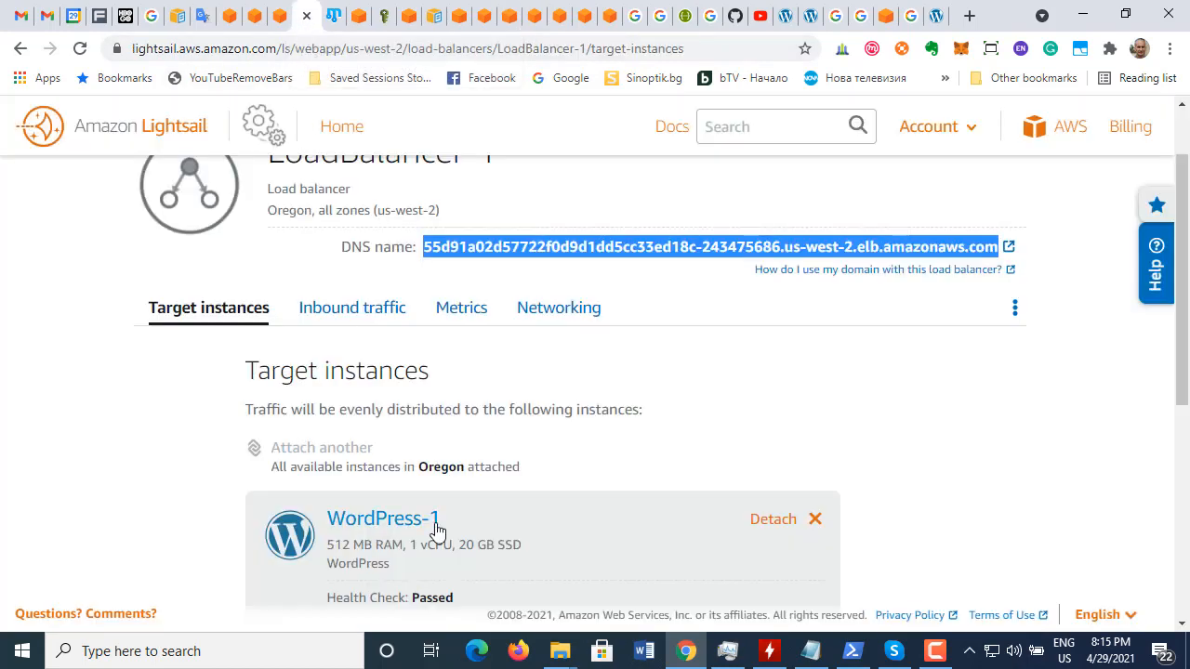
{"action": "left_click", "coordinate": [284, 17]}
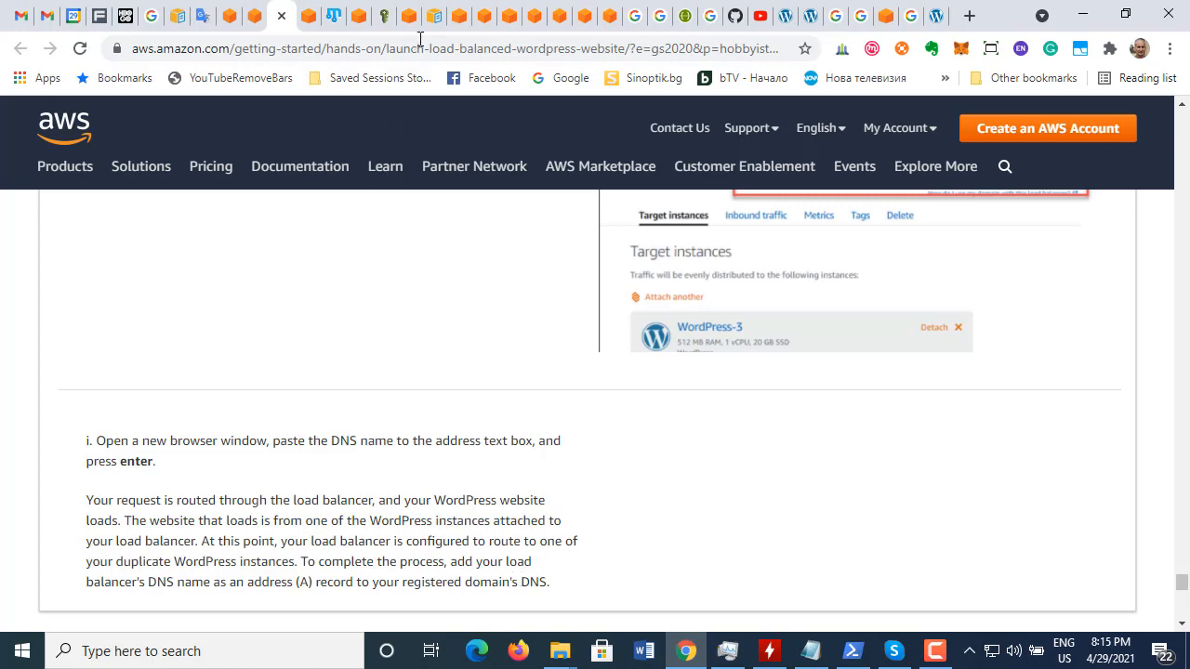
{"action": "left_click", "coordinate": [458, 28]}
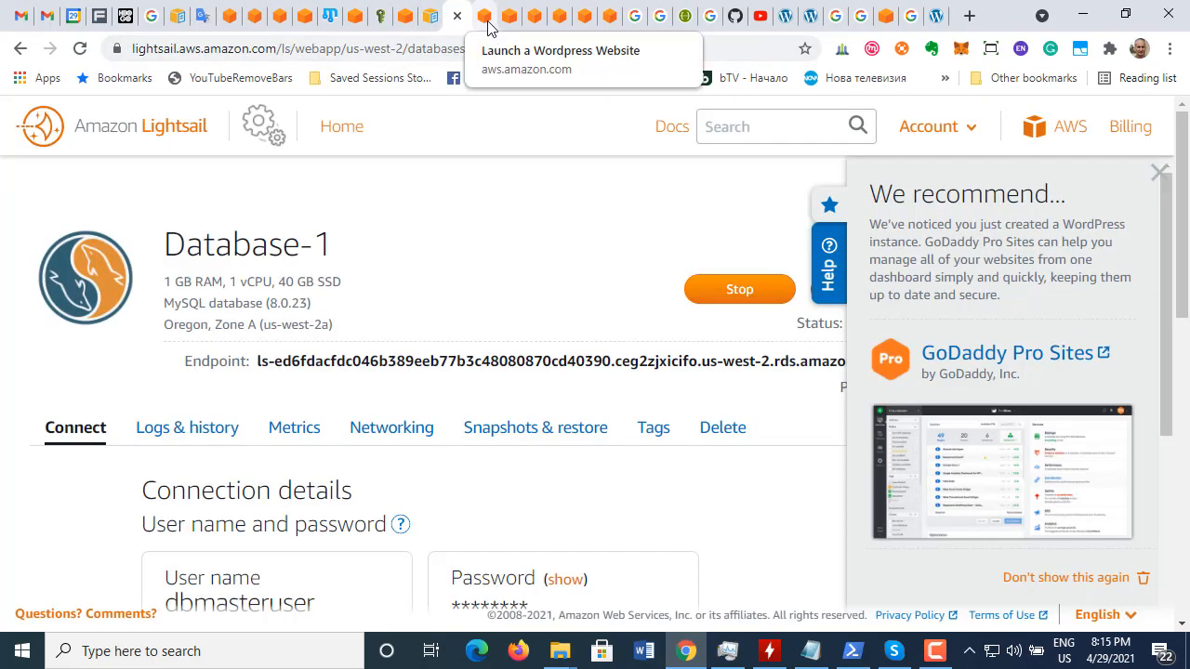
{"action": "left_click", "coordinate": [485, 26]}
{"action": "left_click", "coordinate": [508, 26]}
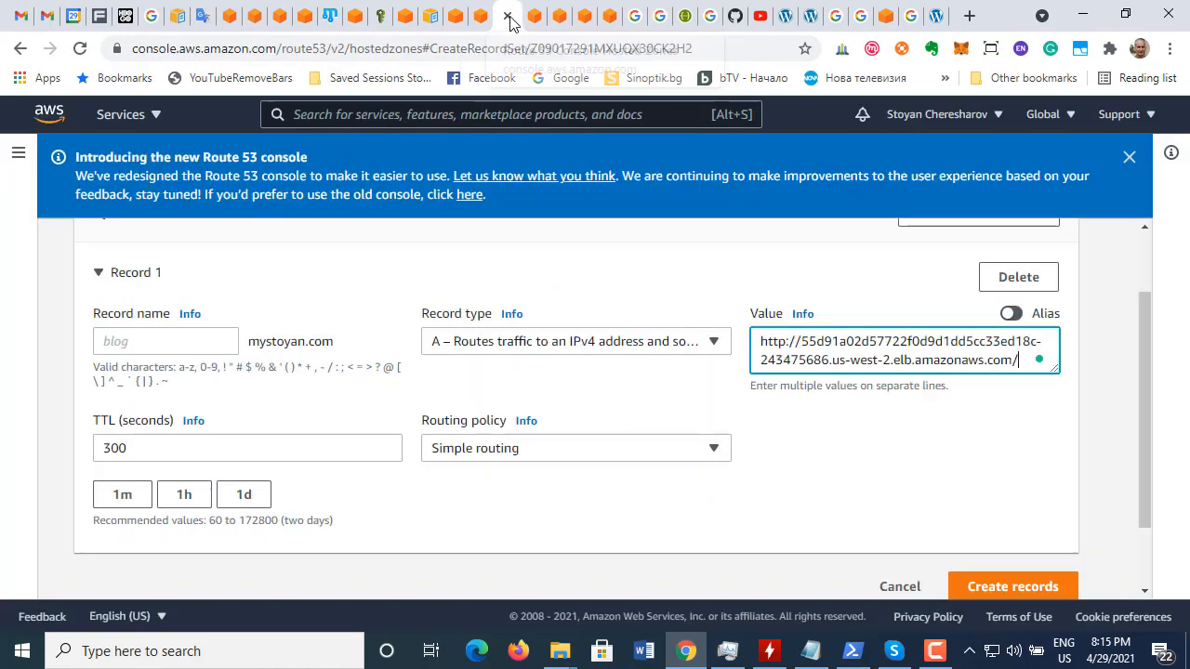
{"action": "left_click_drag", "start_coordinate": [801, 341], "coordinate": [753, 341]}
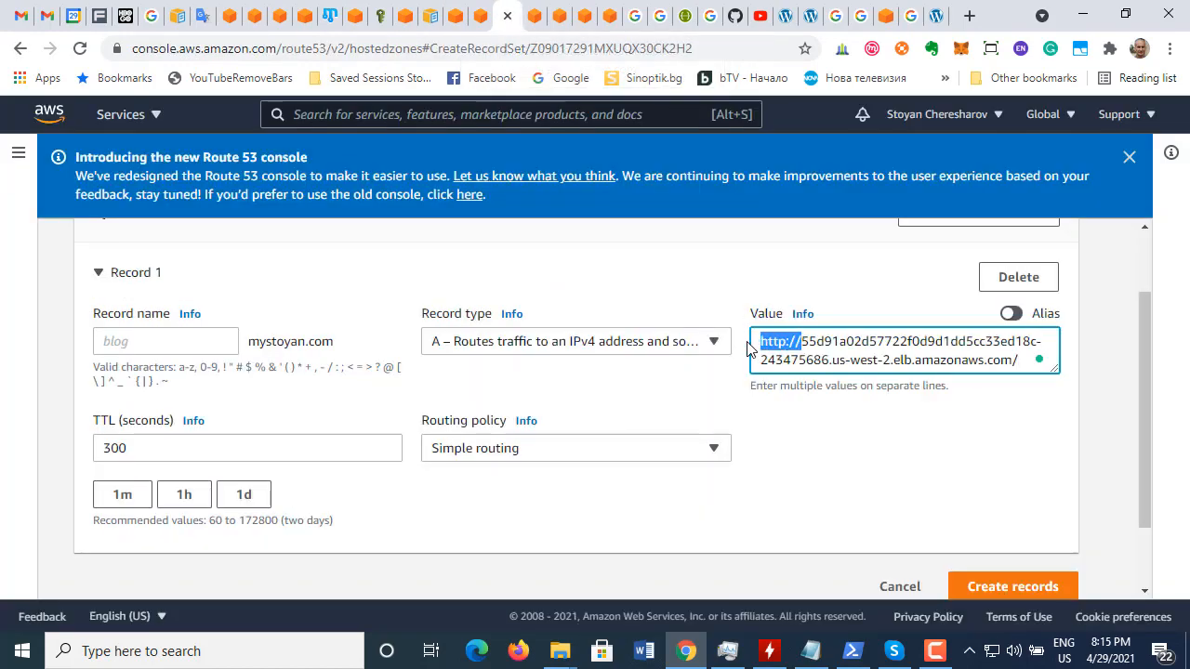
{"action": "key", "text": "BackSpace"}
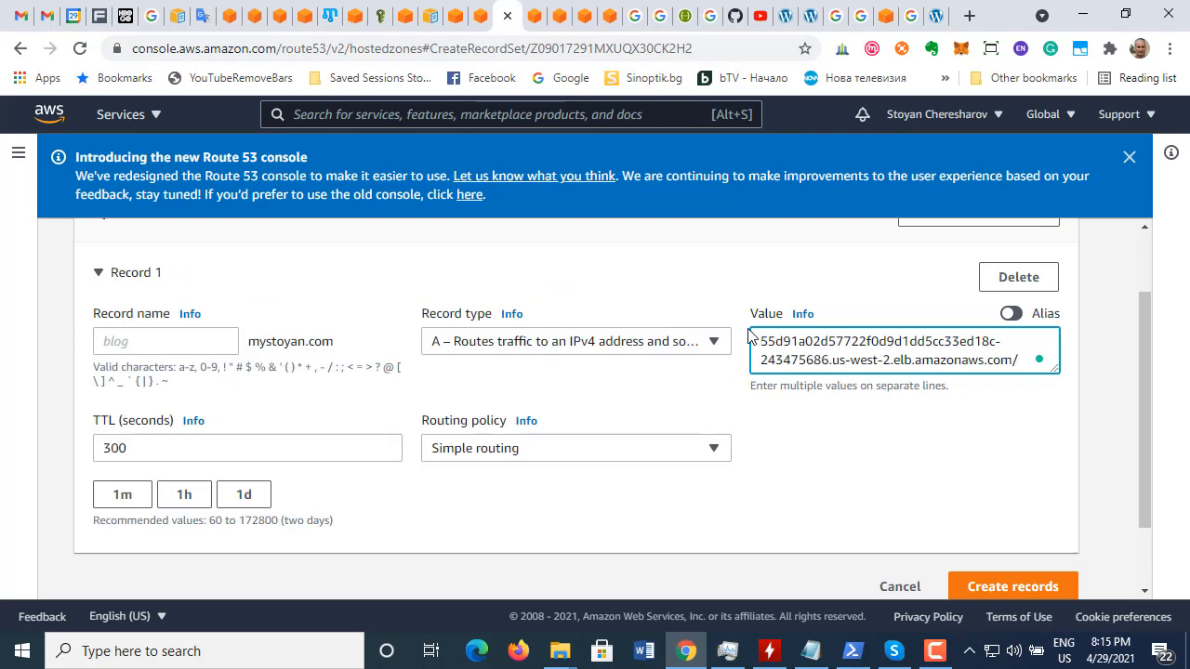
Step: Read the help on the record's Value/route traffic to setting
{"action": "left_click", "coordinate": [802, 316]}
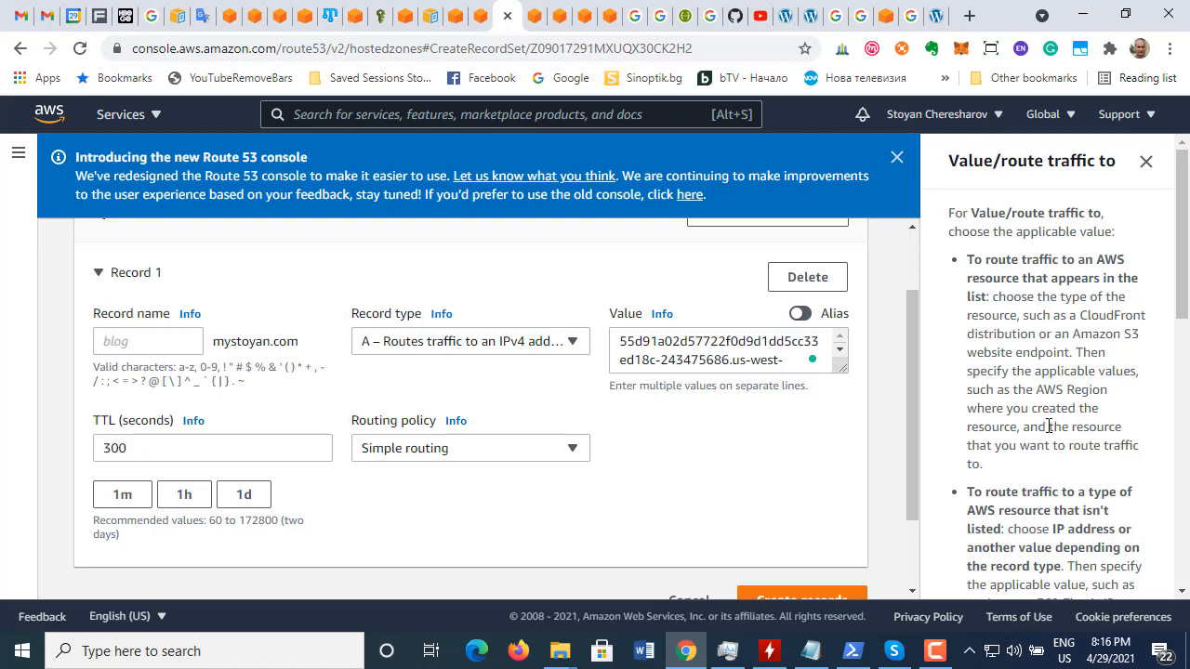
{"action": "scroll", "coordinate": [1048, 428], "scroll_direction": "down", "scroll_amount": 1}
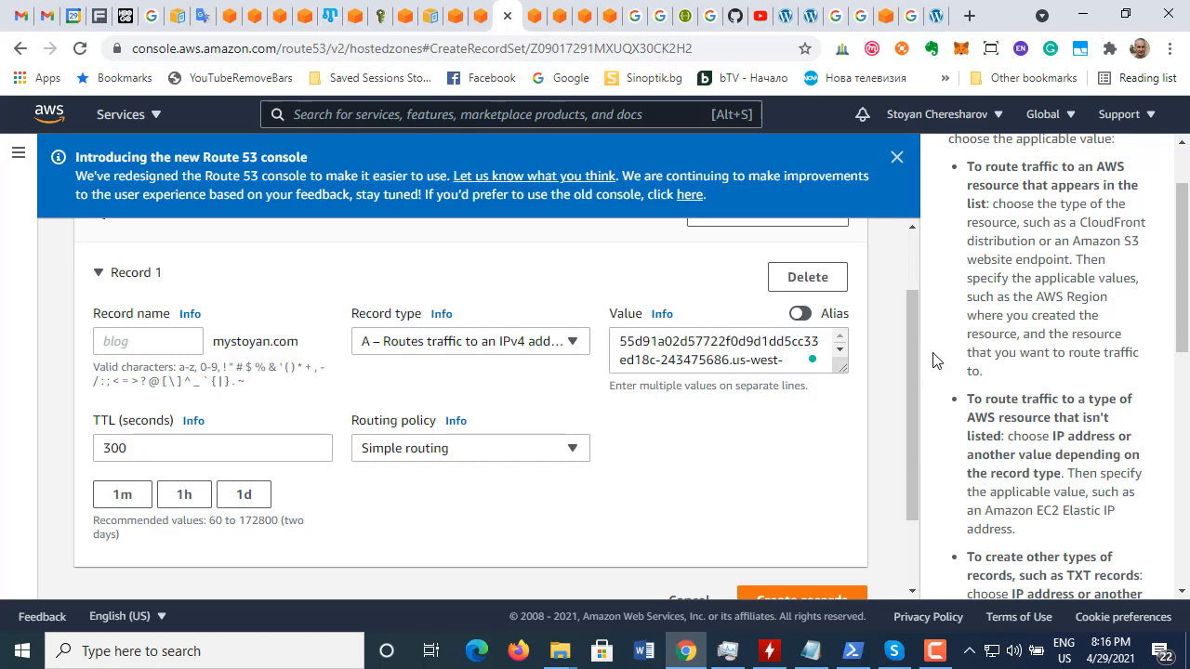
{"action": "mouse_move", "coordinate": [908, 341]}
{"action": "left_mouse_down"}
{"action": "mouse_move", "coordinate": [908, 417]}
{"action": "mouse_move", "coordinate": [923, 346]}
{"action": "left_mouse_up"}
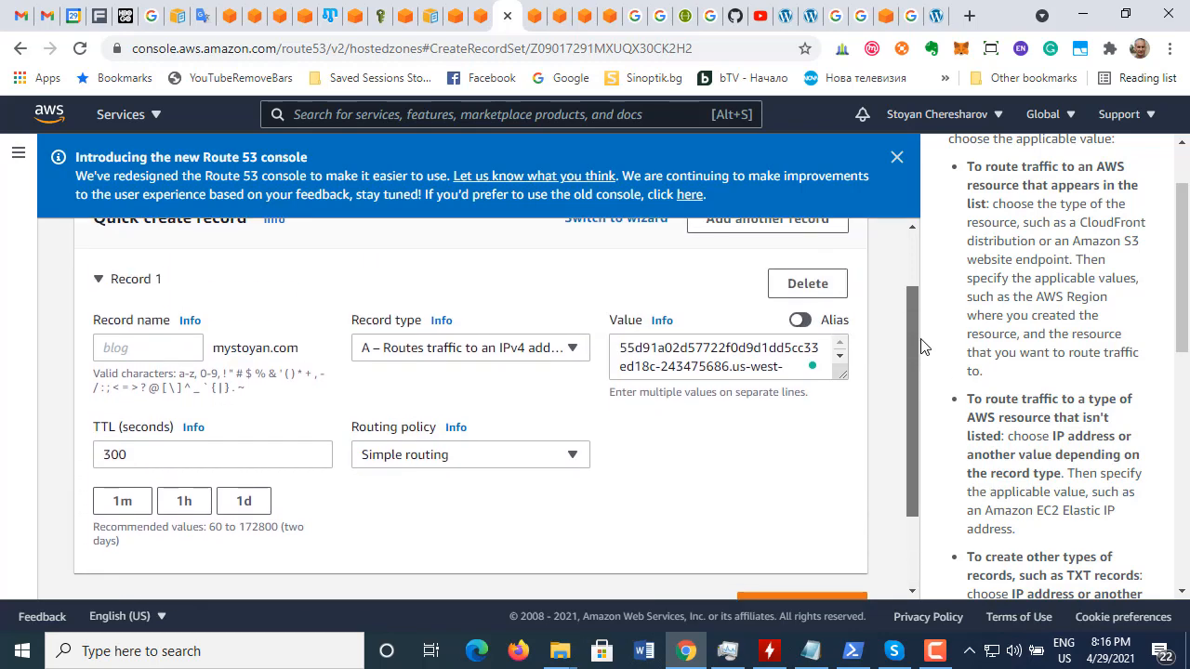
Step: Name the record loadbalacer and try to create it as an A record with simple routing
{"action": "left_click", "coordinate": [149, 344]}
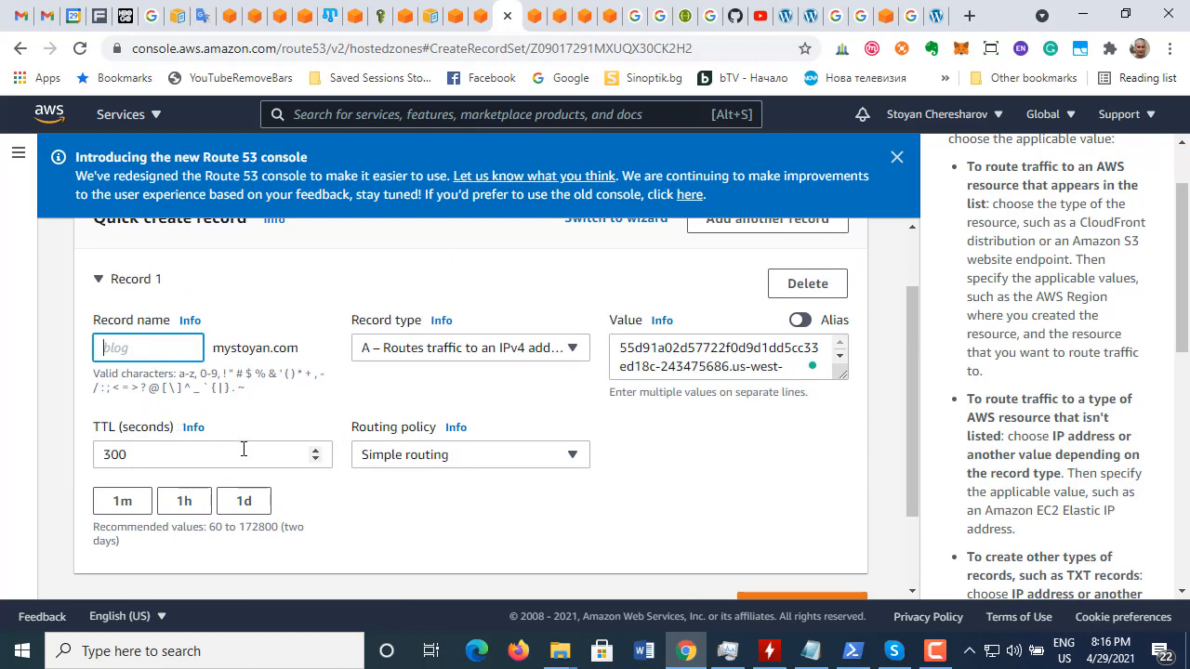
{"action": "type", "text": "loa"}
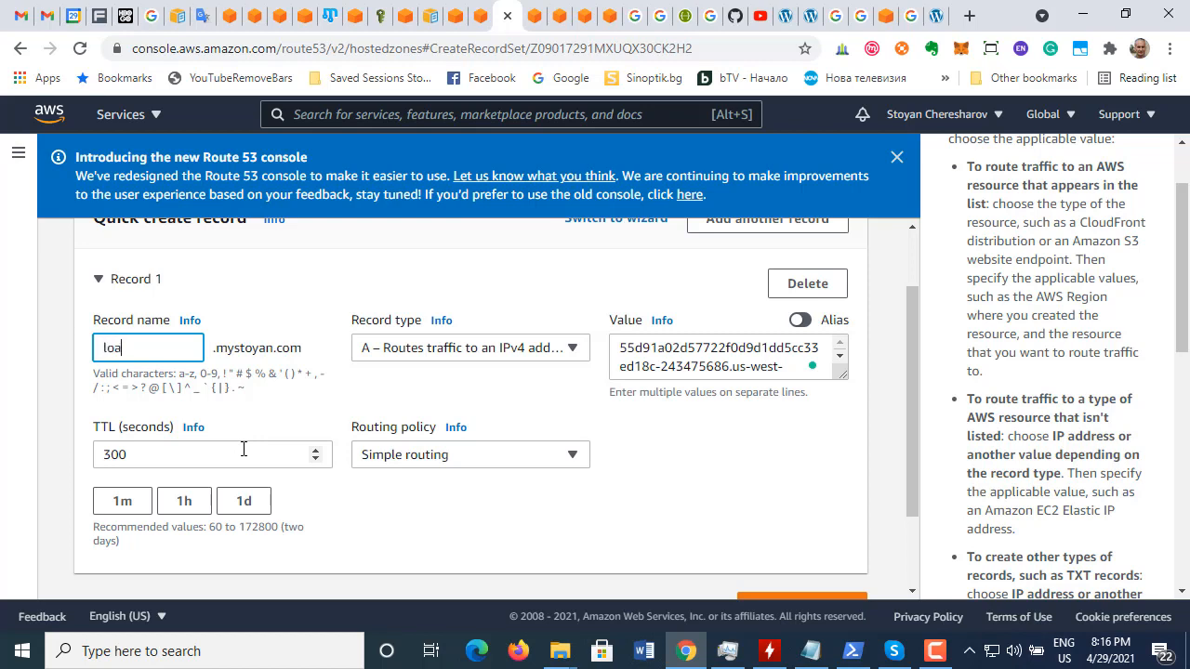
{"action": "type", "text": "dbalacer"}
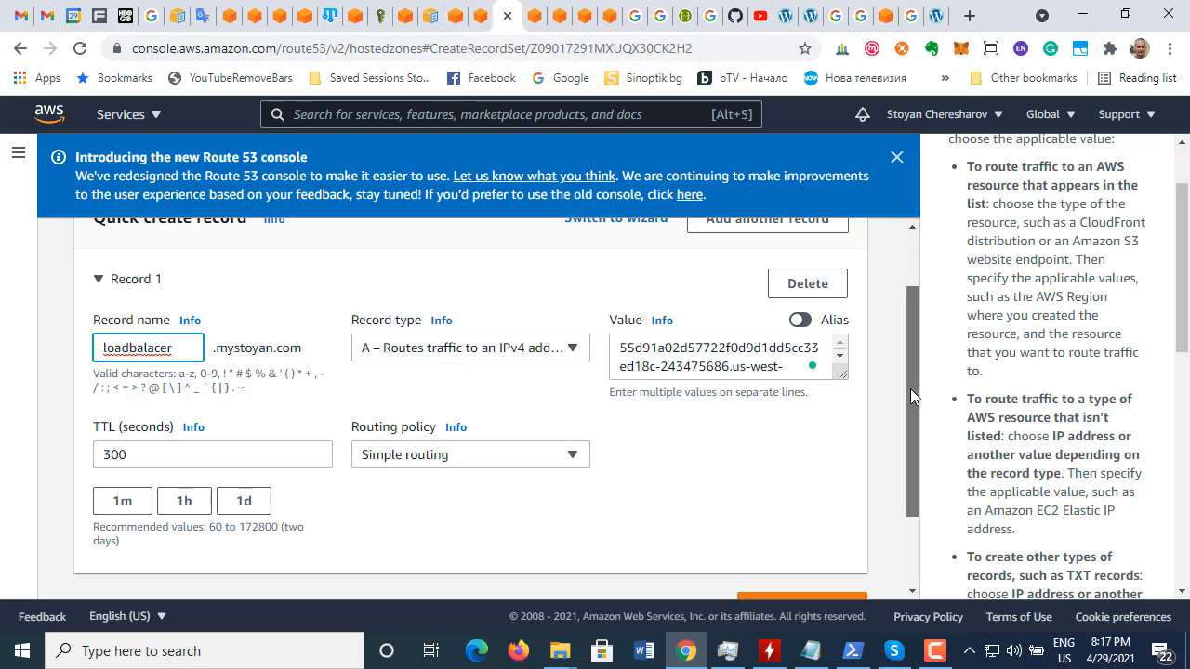
{"action": "scroll", "coordinate": [911, 389], "scroll_direction": "down", "scroll_amount": 3}
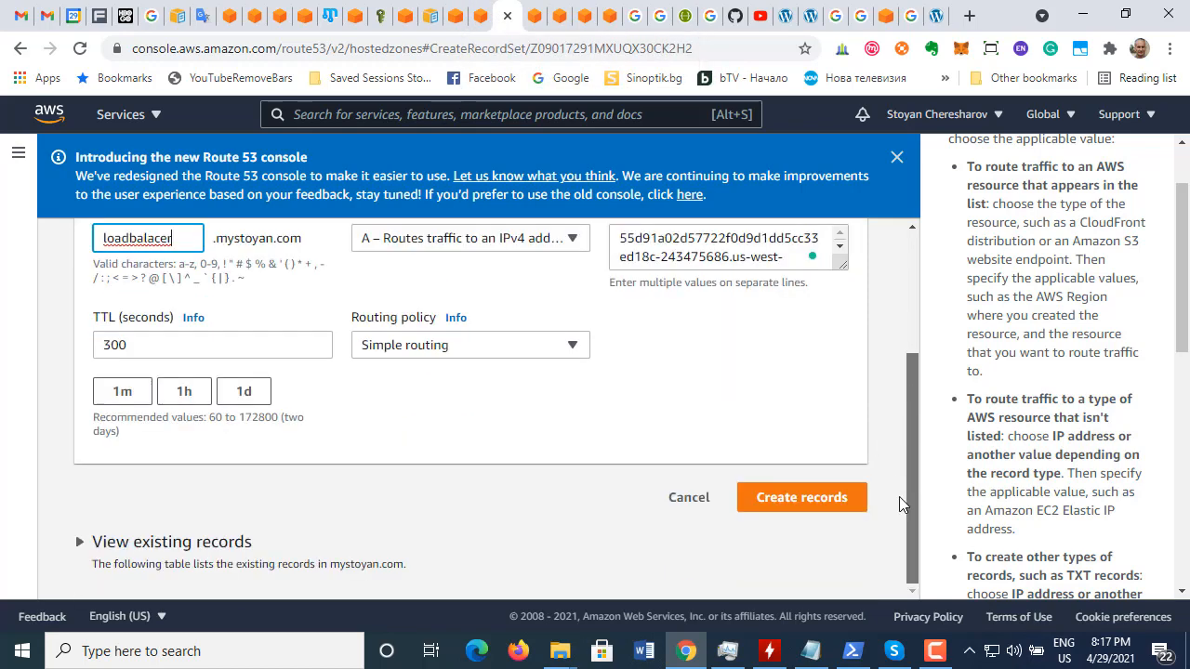
{"action": "left_click", "coordinate": [801, 502]}
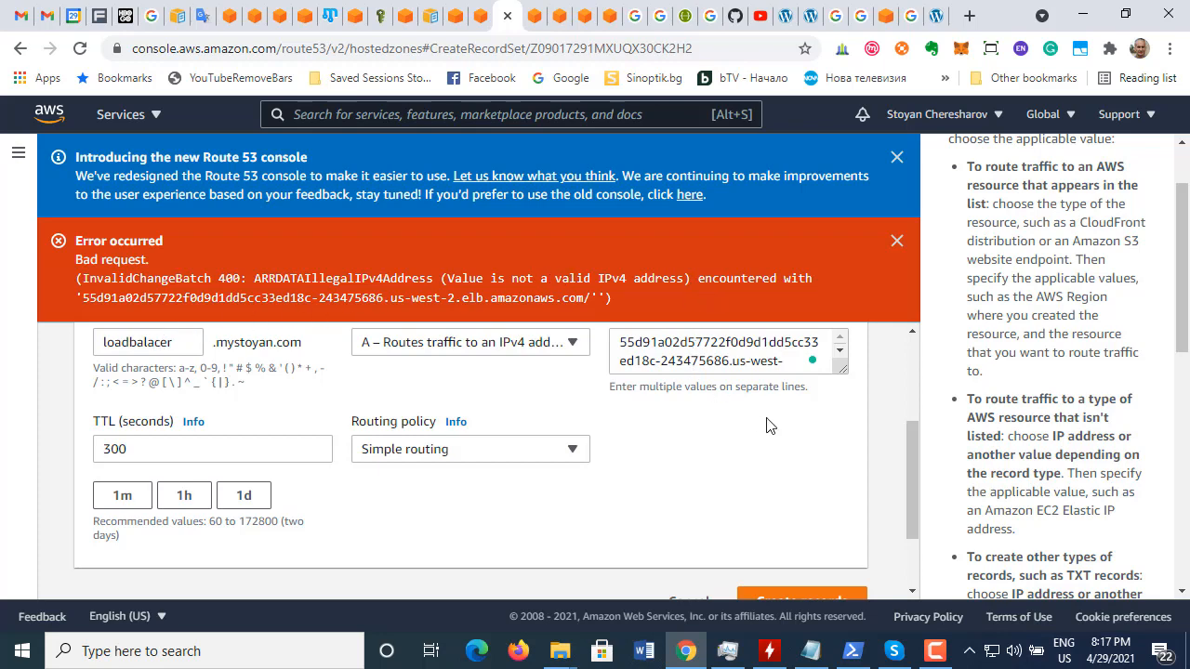
Step: Enlarge the record's value box, remove the trailing slash from the DNS name, and try to create the record again
{"action": "left_click_drag", "start_coordinate": [912, 453], "coordinate": [924, 430]}
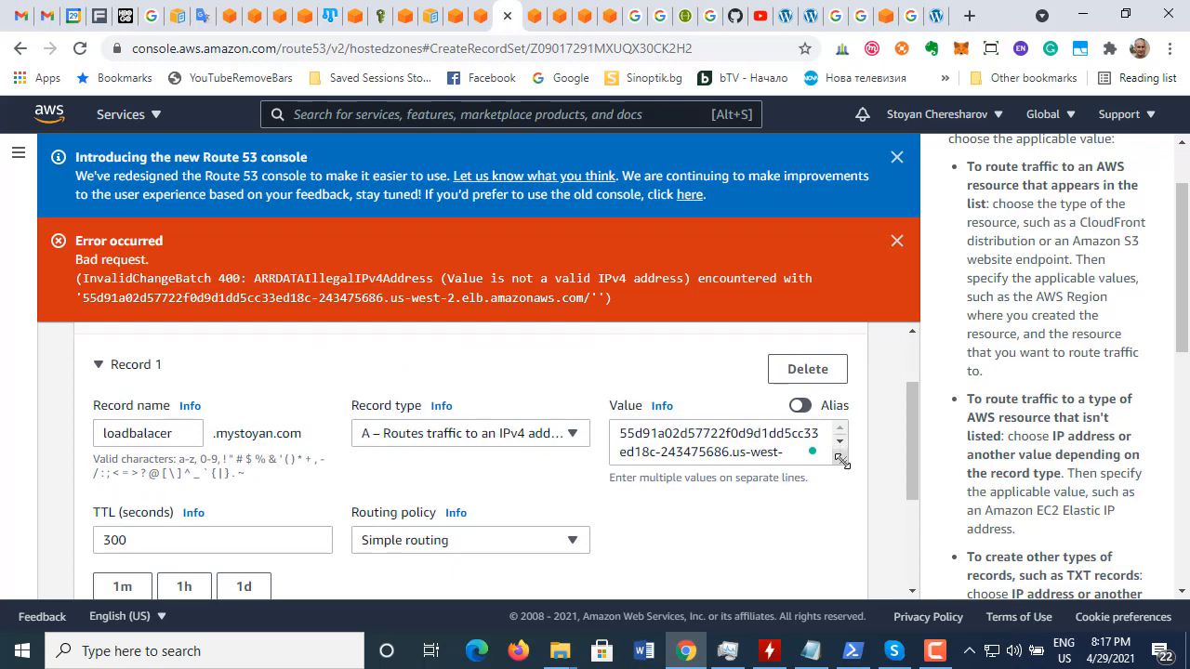
{"action": "left_click_drag", "start_coordinate": [841, 459], "coordinate": [844, 491]}
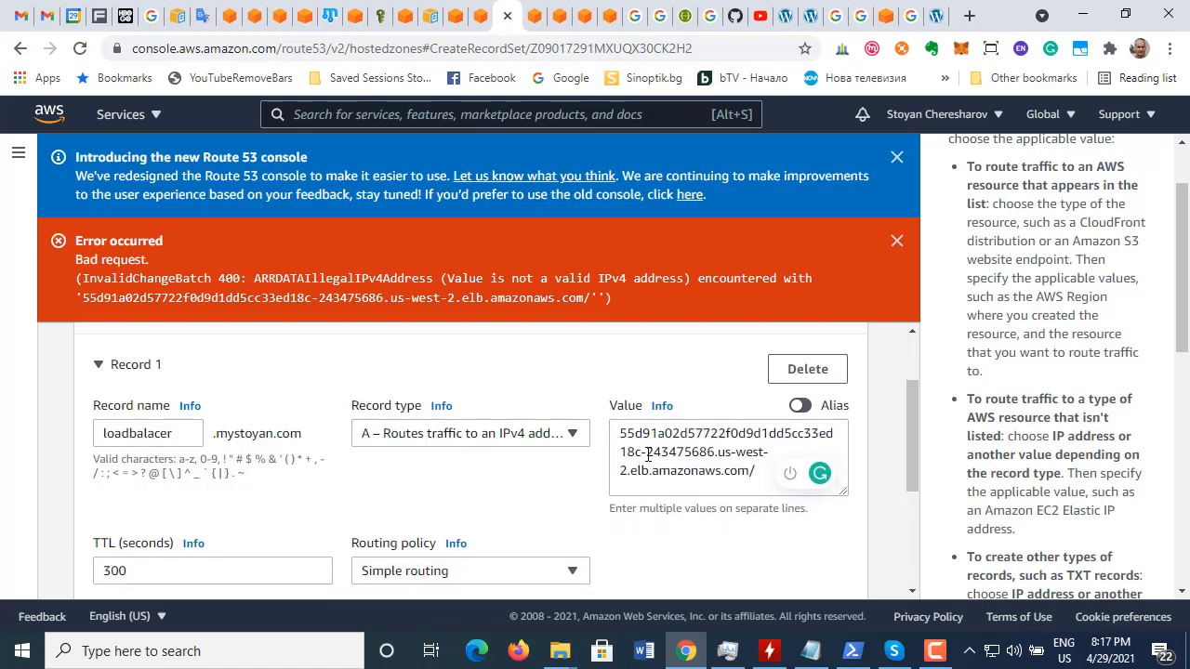
{"action": "left_click", "coordinate": [758, 468]}
{"action": "key", "text": "BackSpace"}
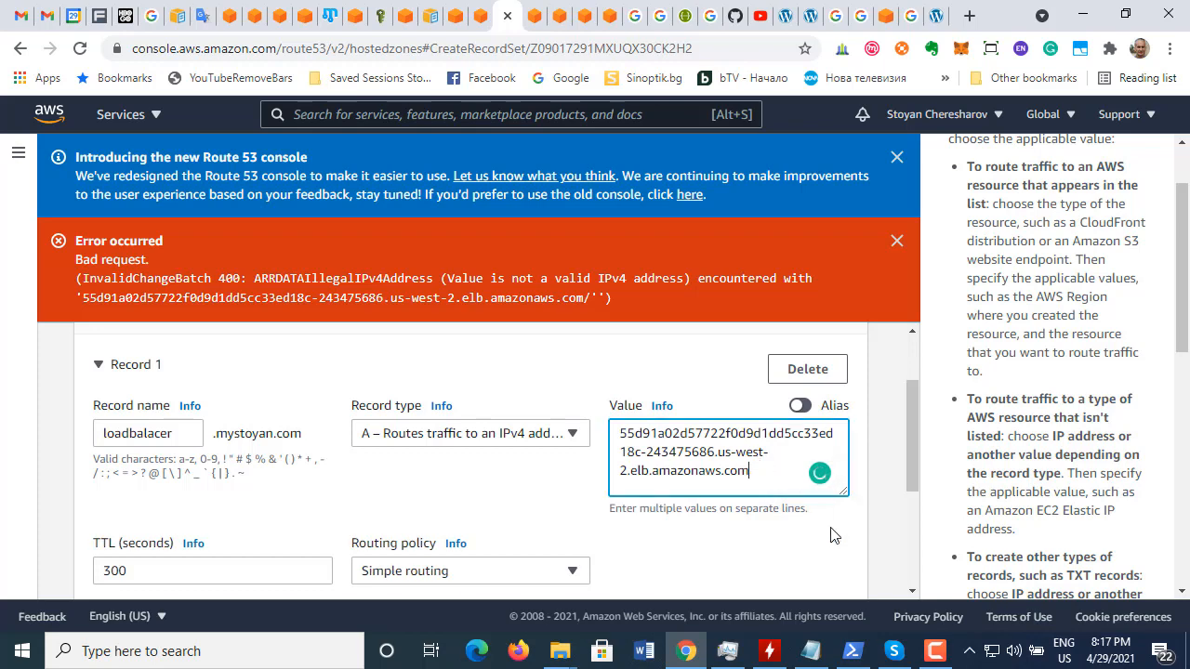
{"action": "left_click_drag", "start_coordinate": [910, 407], "coordinate": [838, 510]}
{"action": "left_click", "coordinate": [789, 504]}
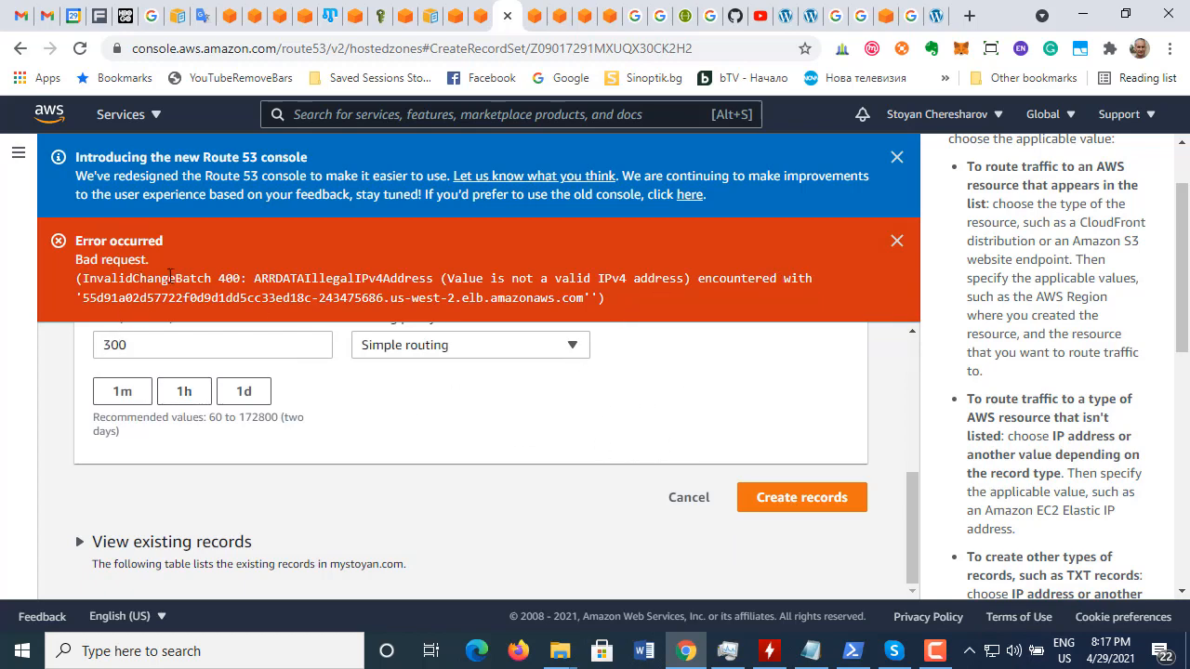
Step: Review the record's value against the LoadBalancer-1 page and re-read steps f to i of the AWS load-balanced WordPress guide
{"action": "scroll", "coordinate": [632, 390], "scroll_direction": "up", "scroll_amount": 3}
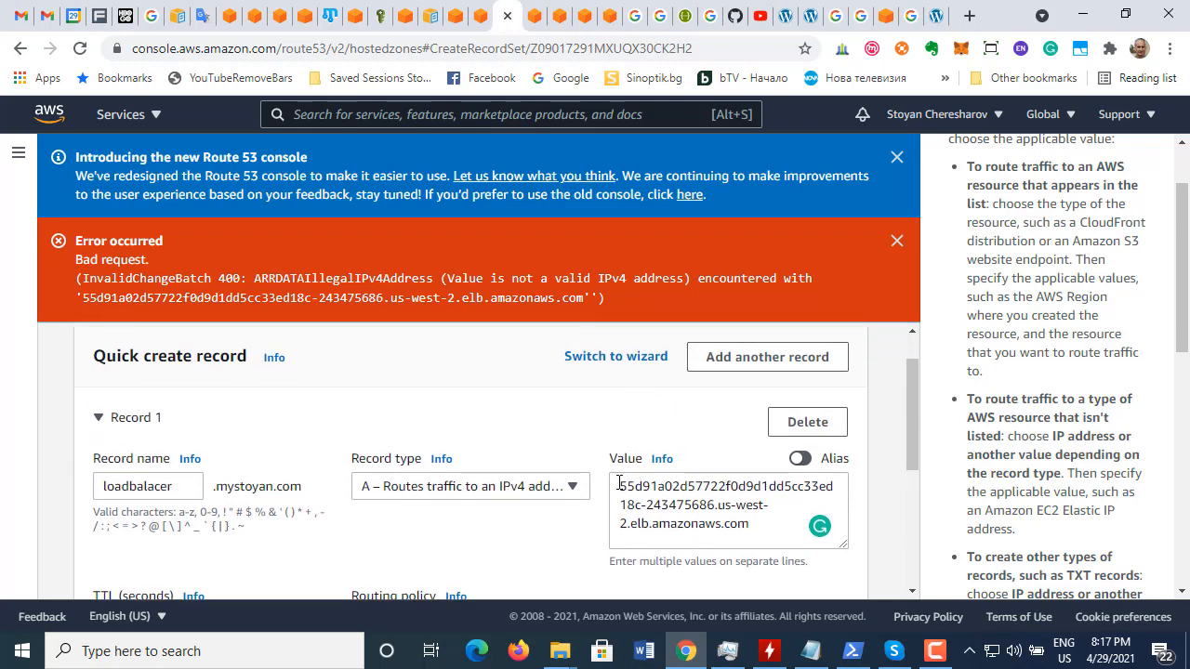
{"action": "left_click_drag", "start_coordinate": [619, 484], "coordinate": [760, 527]}
{"action": "left_click", "coordinate": [727, 507]}
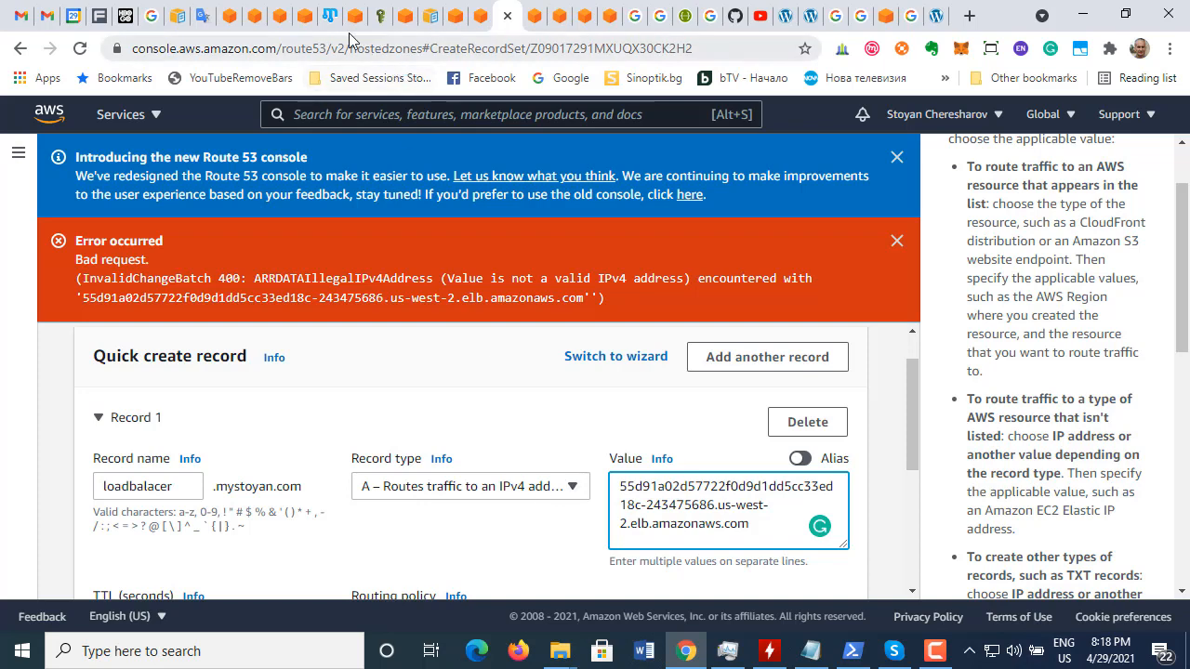
{"action": "left_click", "coordinate": [299, 16]}
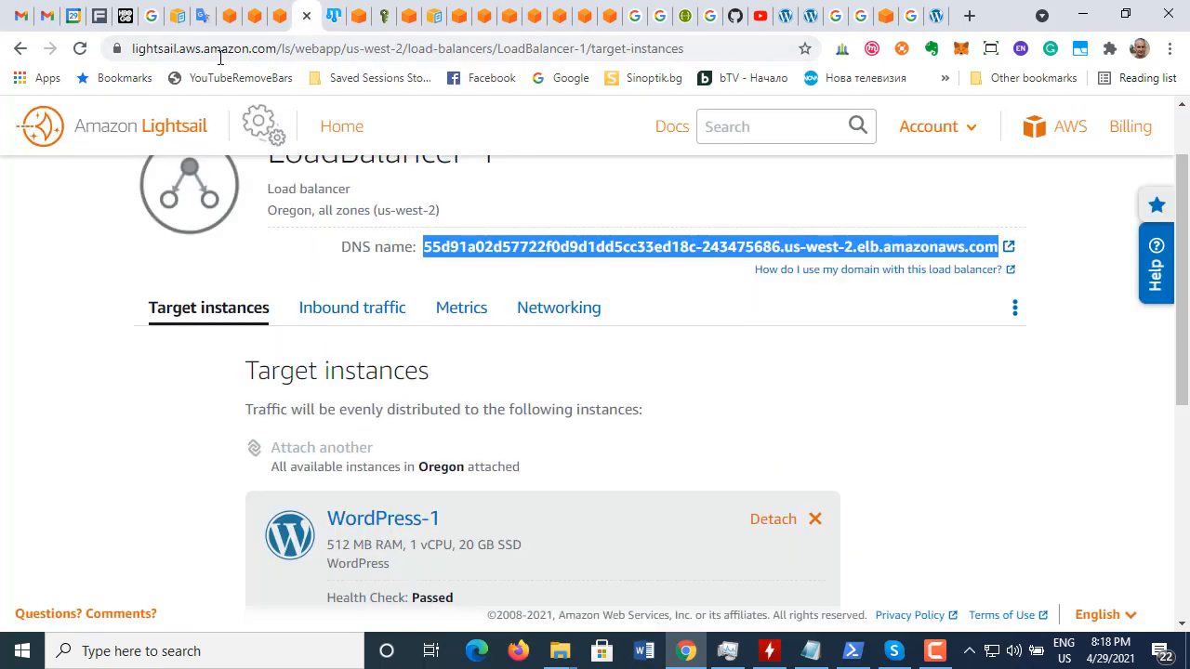
{"action": "left_click", "coordinate": [266, 16]}
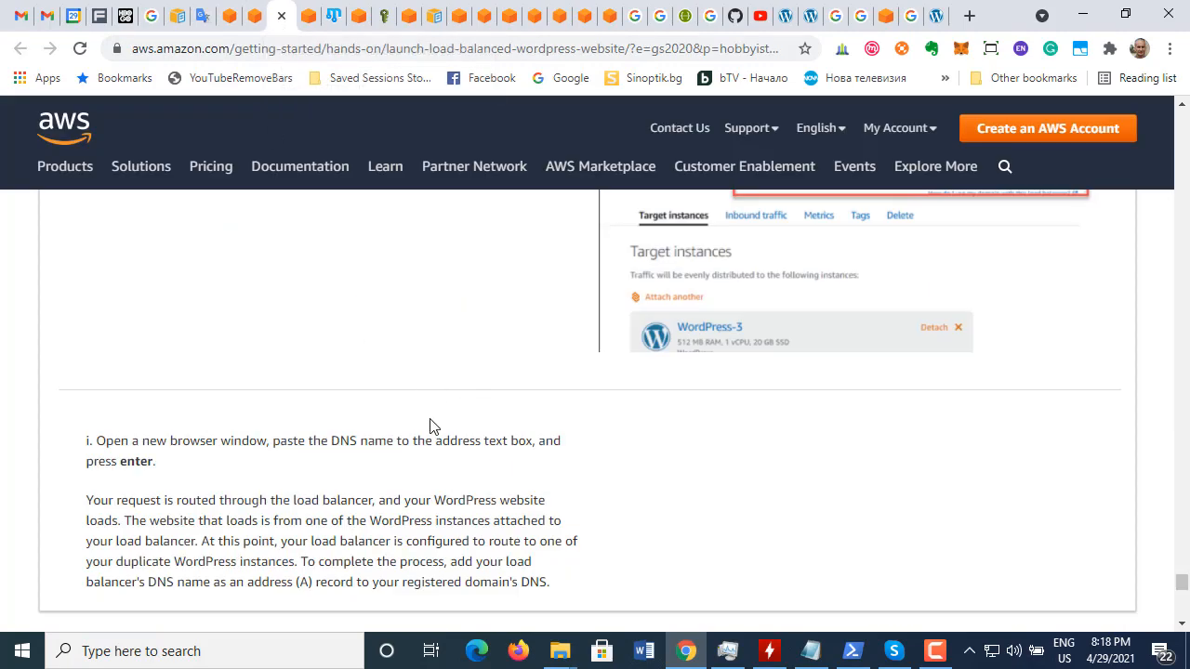
{"action": "scroll", "coordinate": [431, 426], "scroll_direction": "down", "scroll_amount": 1}
{"action": "scroll", "coordinate": [431, 422], "scroll_direction": "up", "scroll_amount": 2}
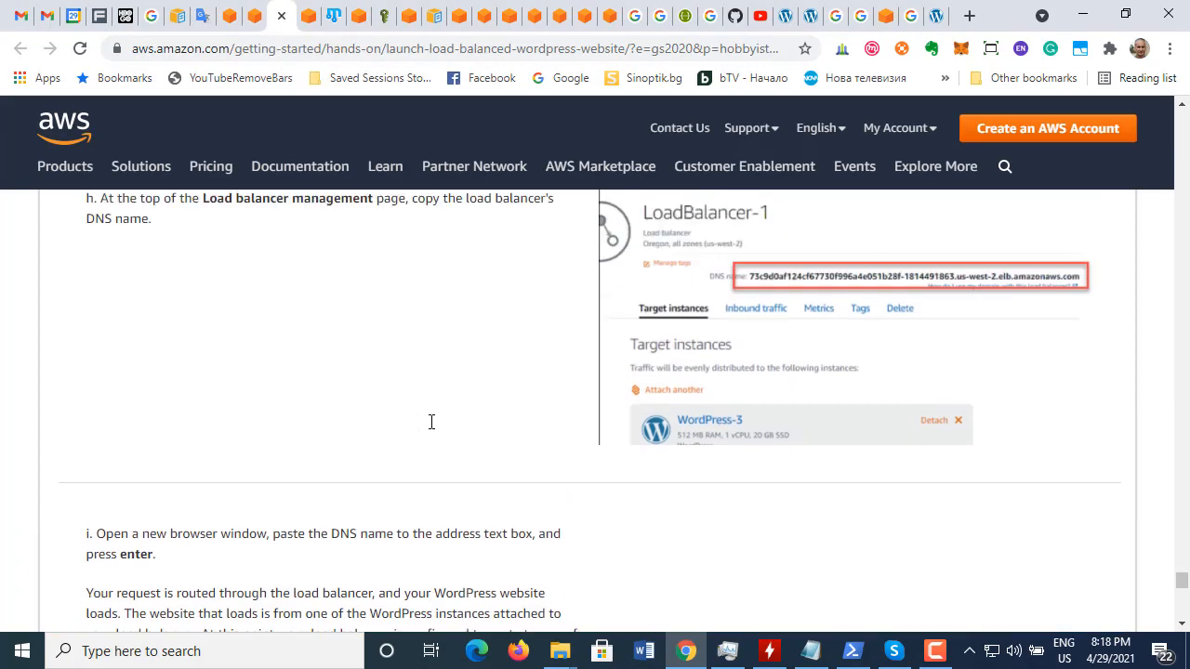
{"action": "scroll", "coordinate": [431, 422], "scroll_direction": "up", "scroll_amount": 3}
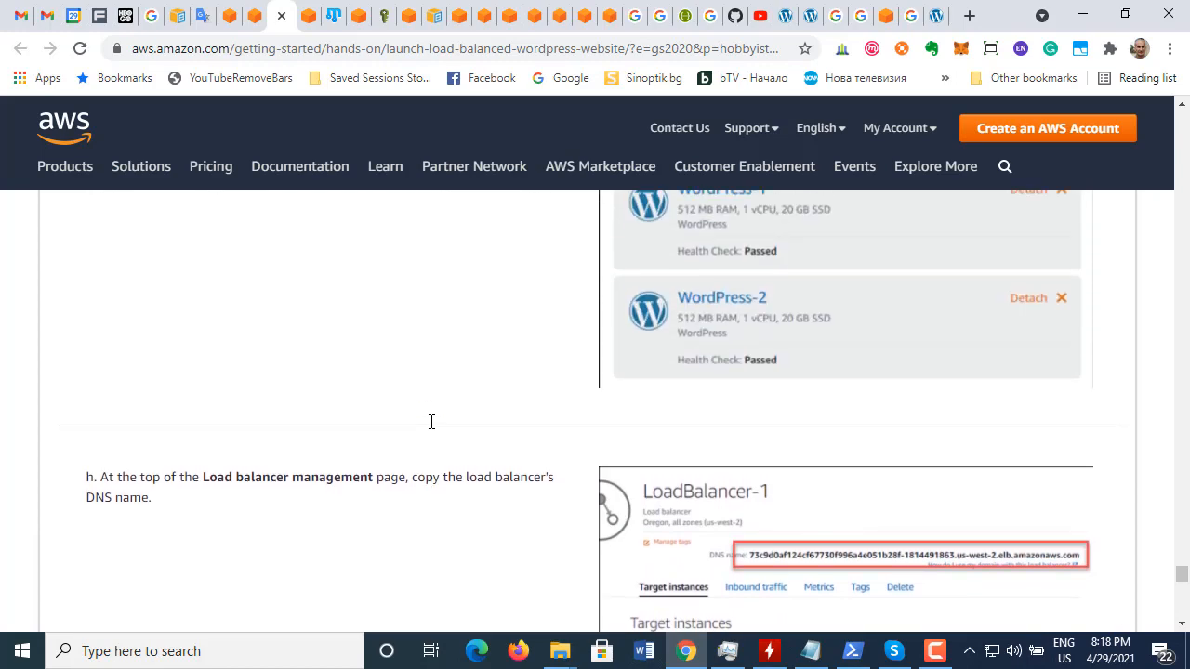
{"action": "scroll", "coordinate": [431, 422], "scroll_direction": "up", "scroll_amount": 8}
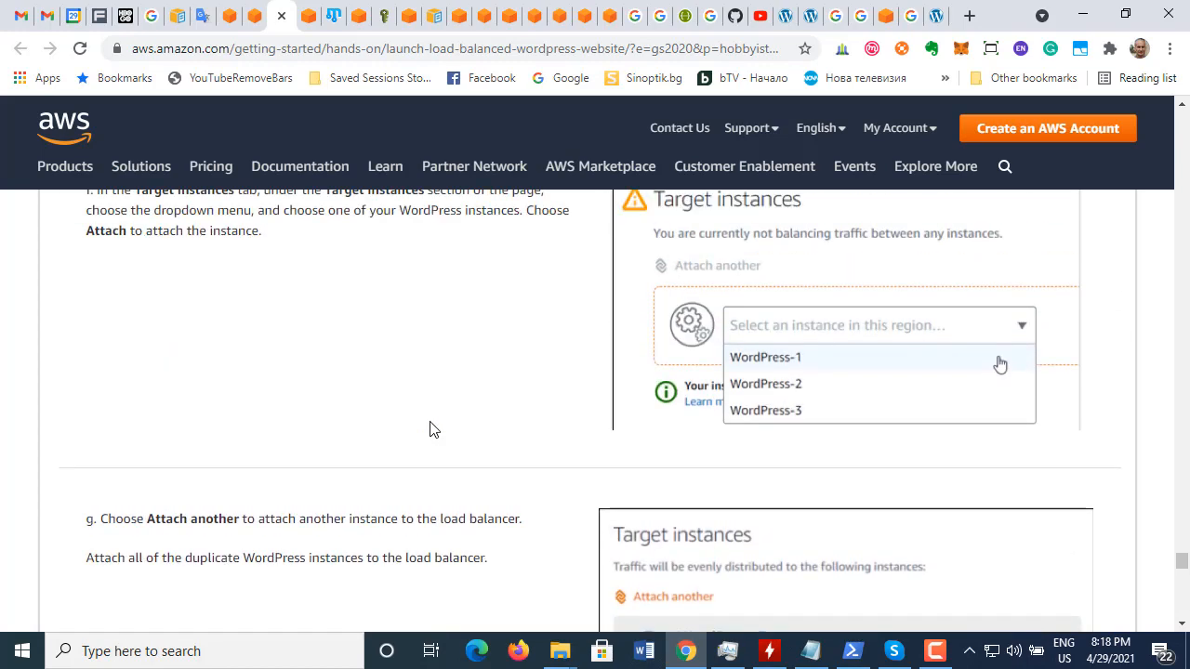
{"action": "scroll", "coordinate": [431, 428], "scroll_direction": "down", "scroll_amount": 10}
{"action": "scroll", "coordinate": [430, 428], "scroll_direction": "up", "scroll_amount": 3}
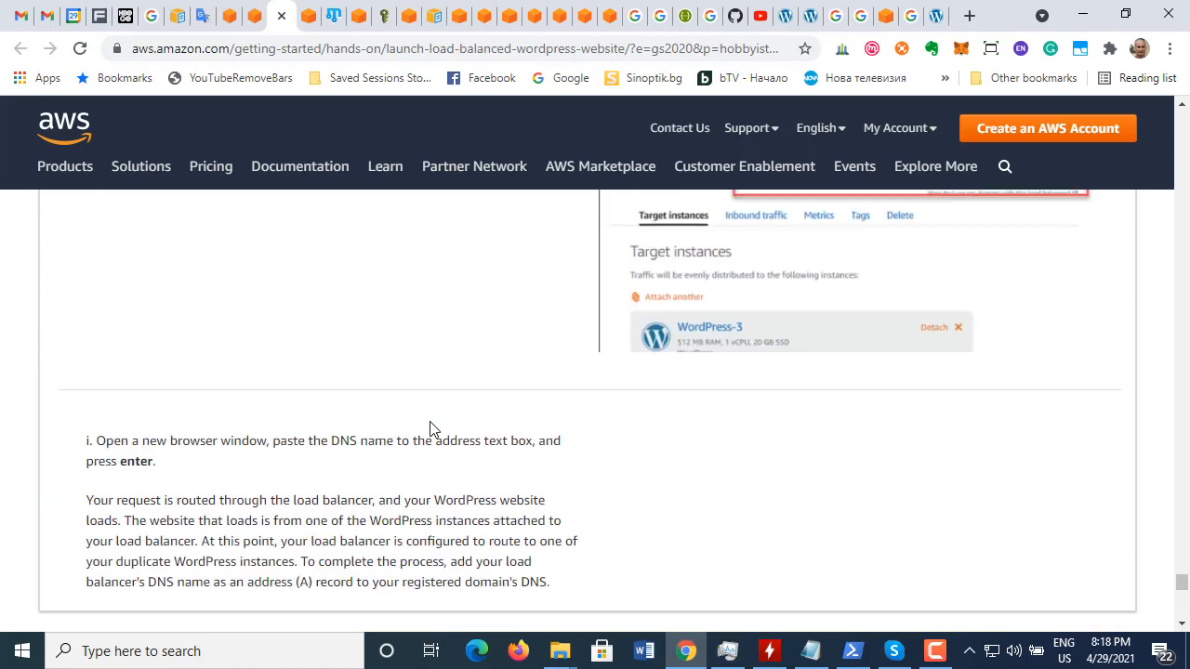
Step: Read step i of the AWS guide on adding the load balancer's DNS name as an A record to the registered domain's DNS
{"action": "scroll", "coordinate": [430, 429], "scroll_direction": "down", "scroll_amount": 2}
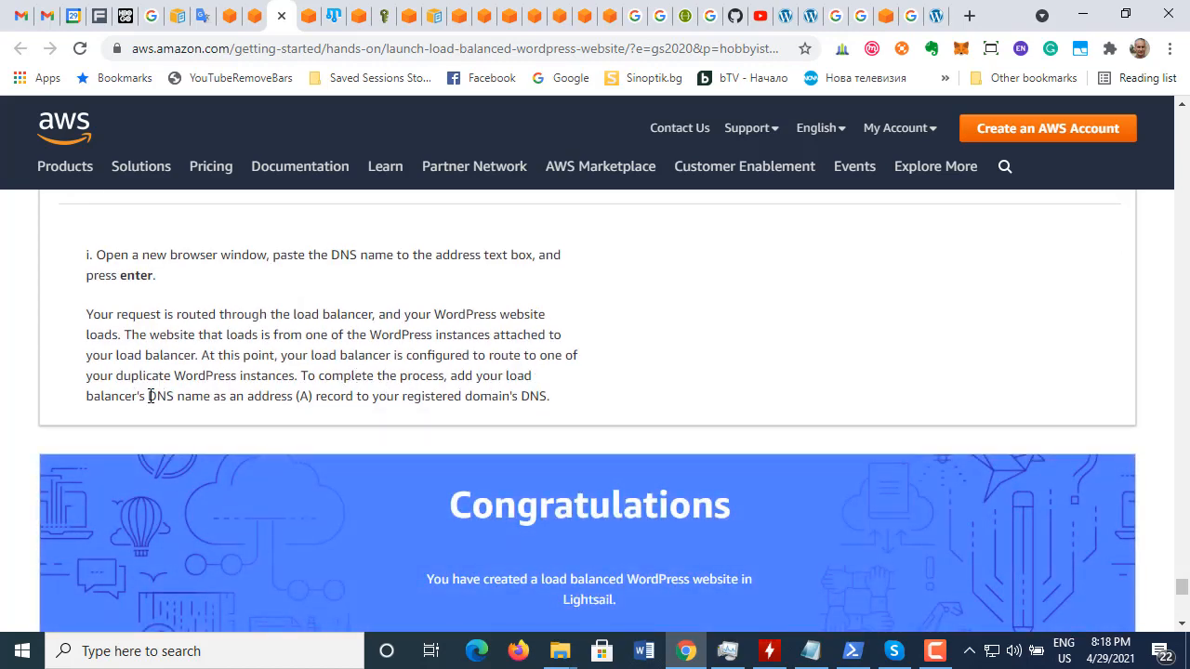
{"action": "left_click_drag", "start_coordinate": [149, 396], "coordinate": [548, 401]}
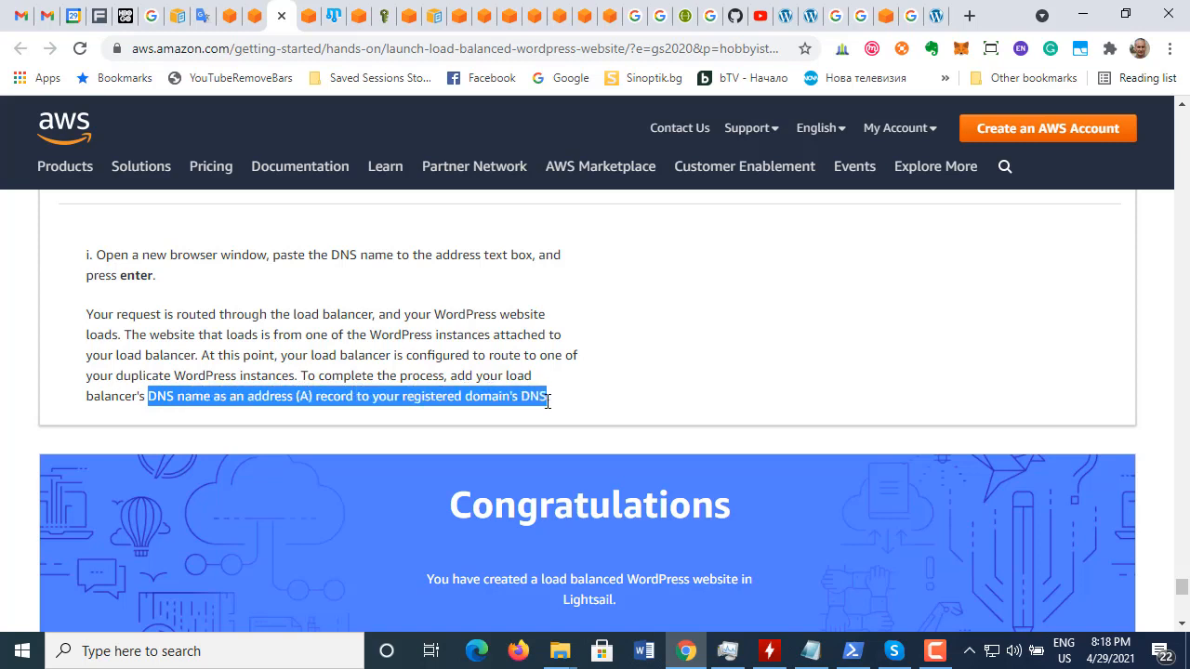
{"action": "left_click", "coordinate": [422, 359]}
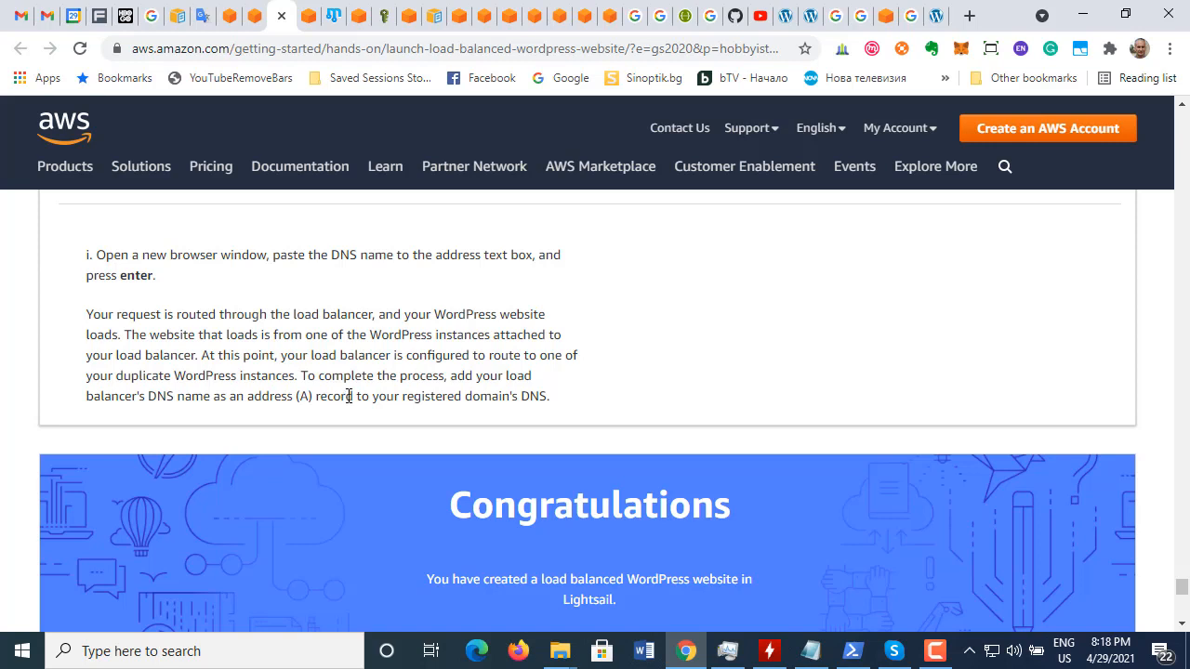
{"action": "scroll", "coordinate": [349, 396], "scroll_direction": "up", "scroll_amount": 2}
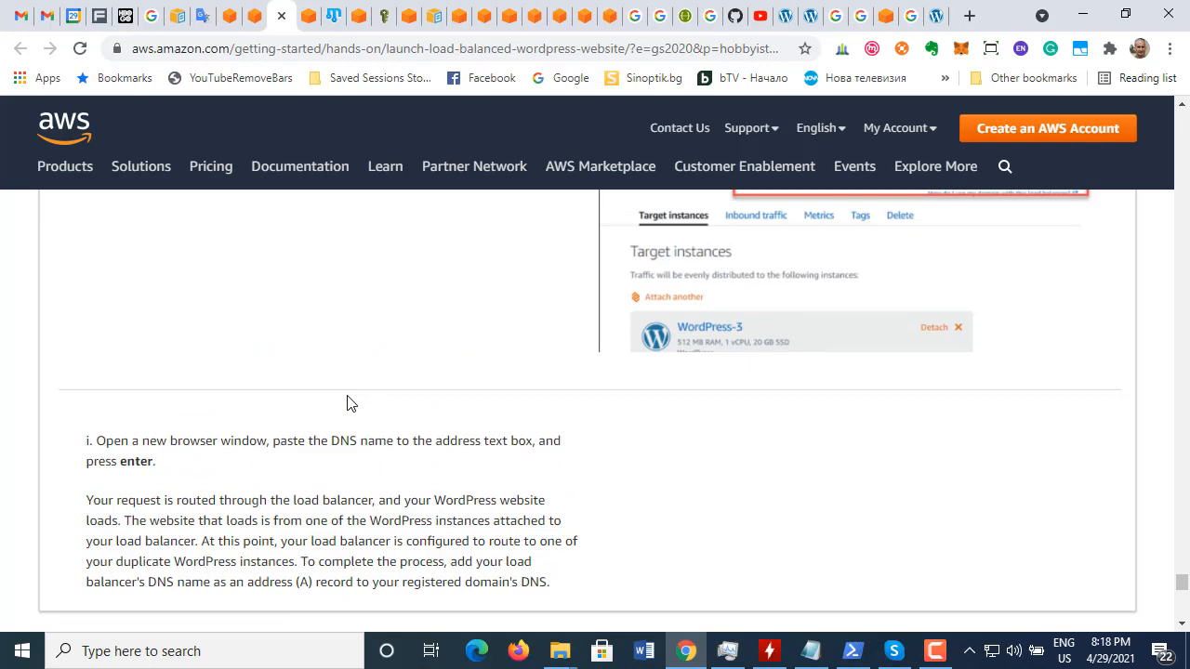
Step: Return to the Route 53 quick create record form and look through the available routing policies, keeping simple routing
{"action": "left_click", "coordinate": [461, 26]}
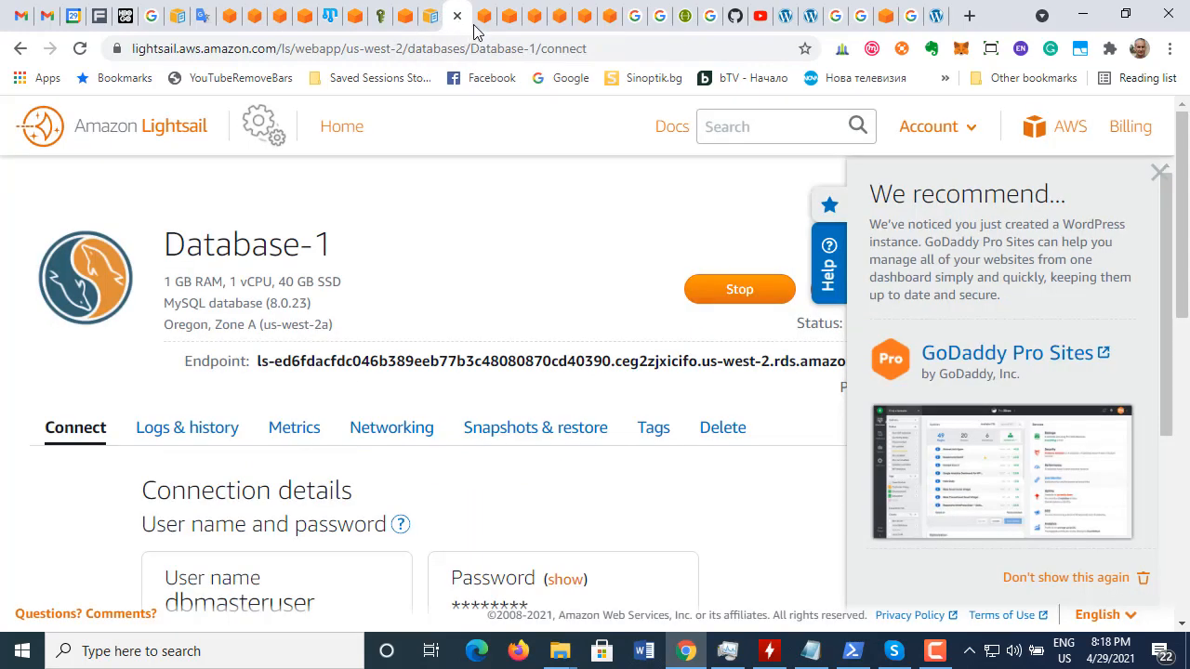
{"action": "left_click", "coordinate": [480, 26]}
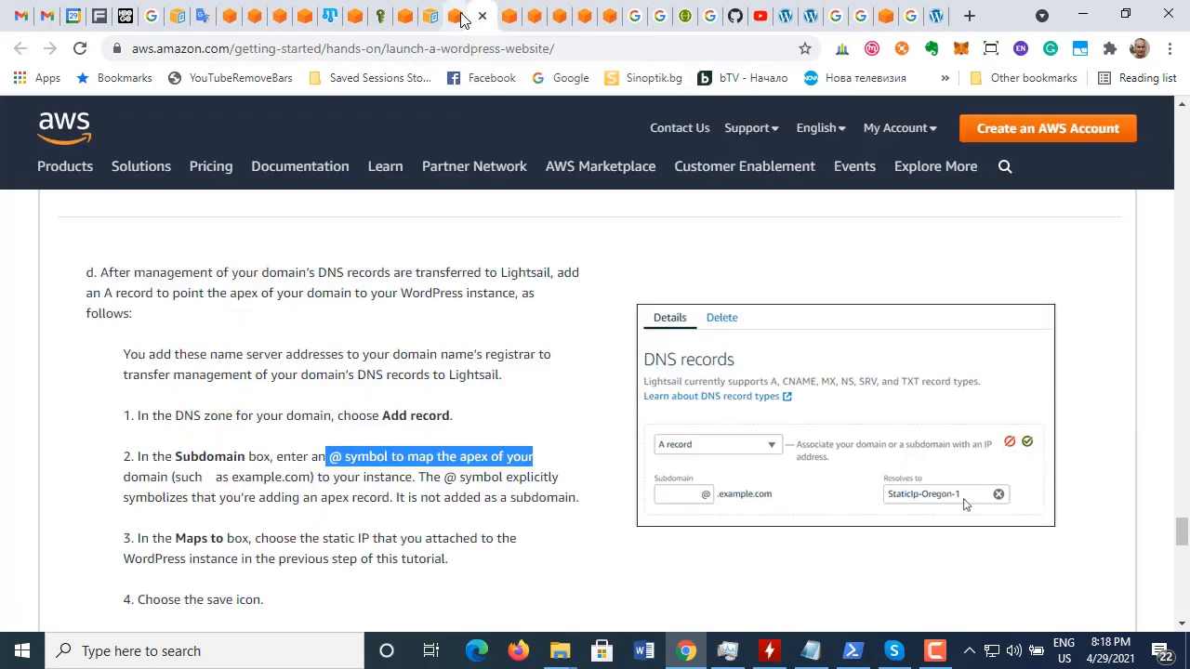
{"action": "left_click", "coordinate": [459, 22]}
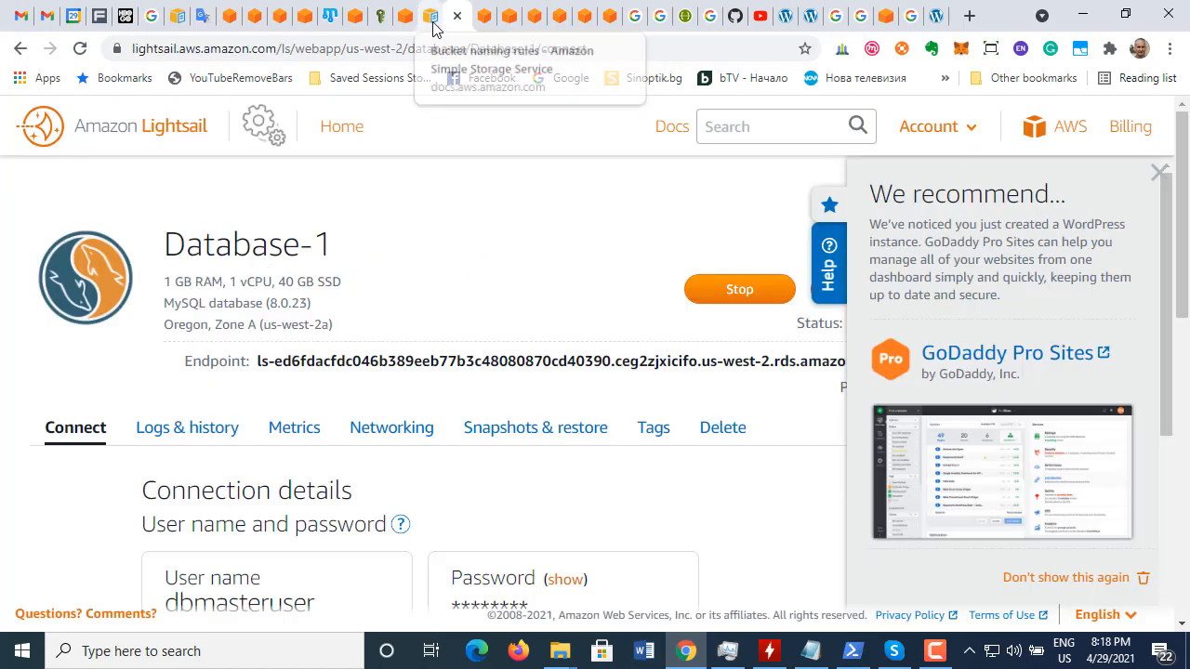
{"action": "left_click", "coordinate": [433, 23]}
{"action": "left_click", "coordinate": [483, 27]}
{"action": "left_click", "coordinate": [504, 27]}
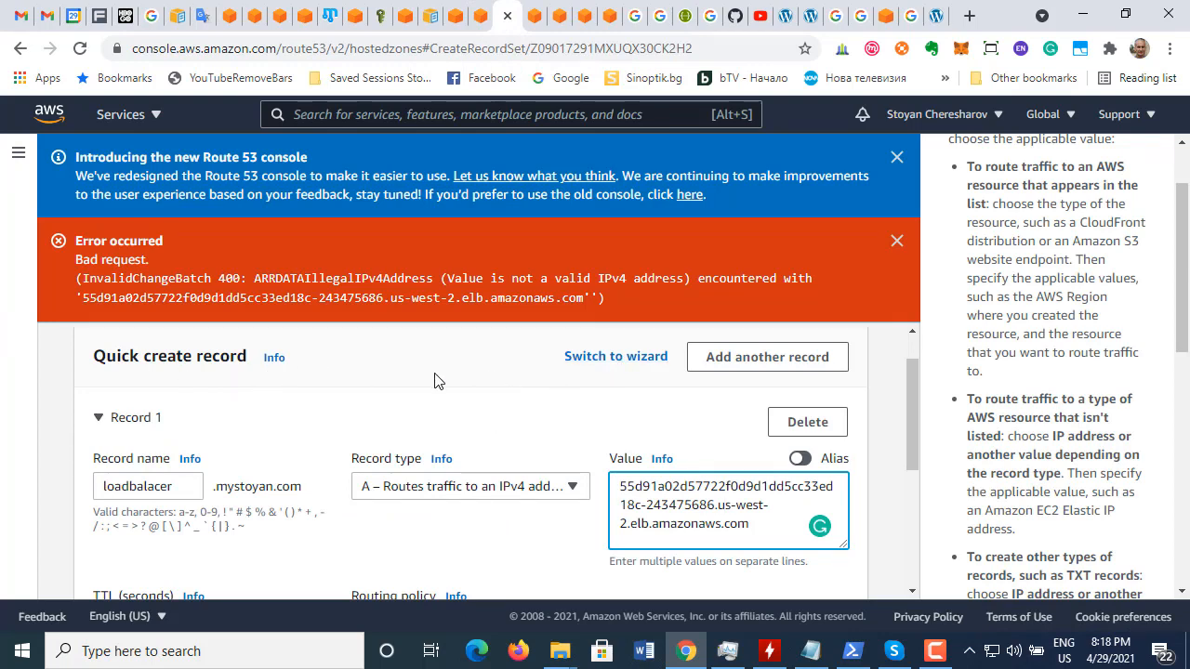
{"action": "scroll", "coordinate": [434, 381], "scroll_direction": "down", "scroll_amount": 1}
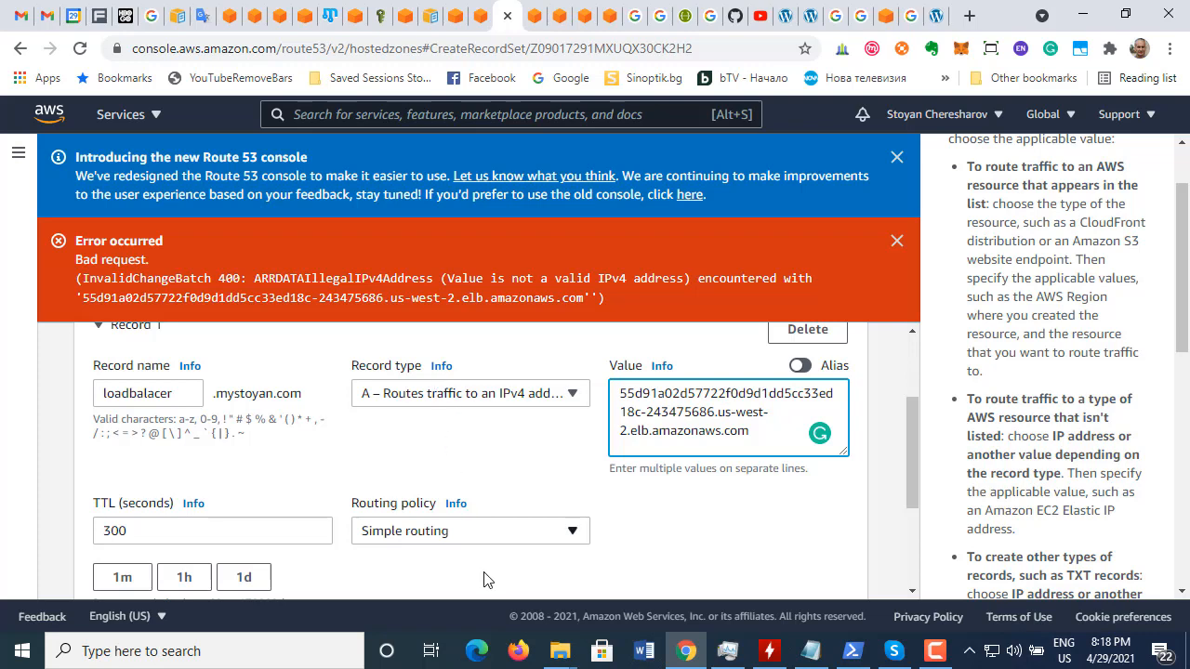
{"action": "left_click", "coordinate": [572, 533]}
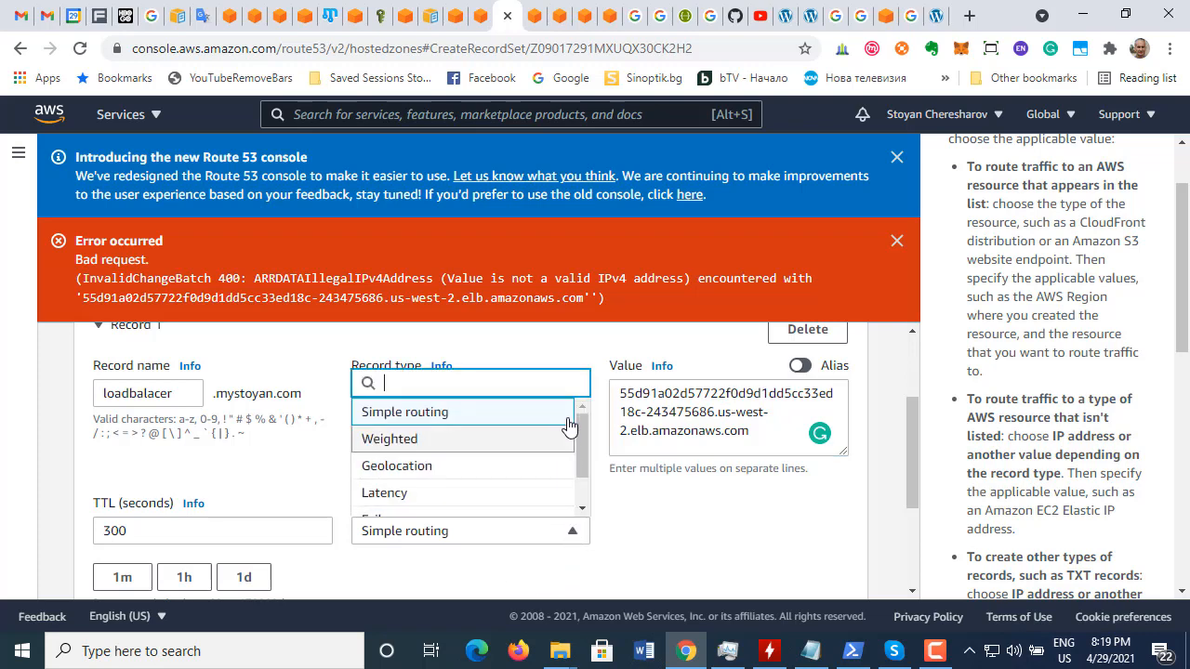
{"action": "left_click_drag", "start_coordinate": [581, 426], "coordinate": [575, 393]}
{"action": "left_click", "coordinate": [724, 527]}
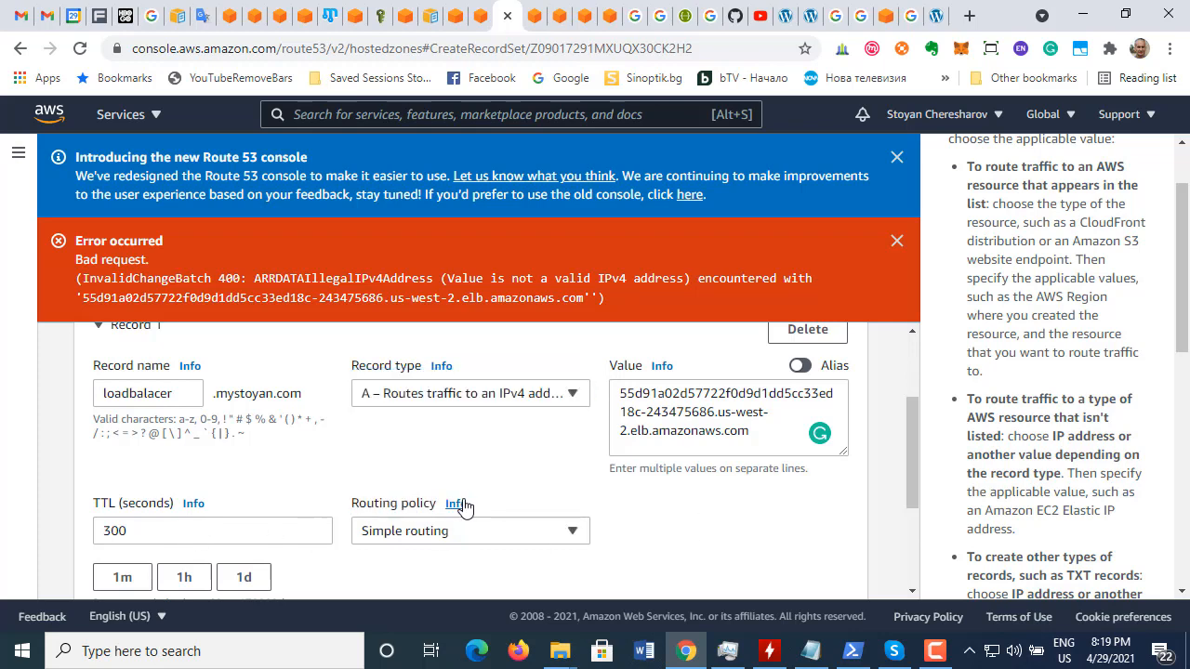
Step: Change the loadbalacer record's type to CNAME and create the record
{"action": "scroll", "coordinate": [465, 505], "scroll_direction": "up", "scroll_amount": 1}
{"action": "left_click", "coordinate": [571, 487]}
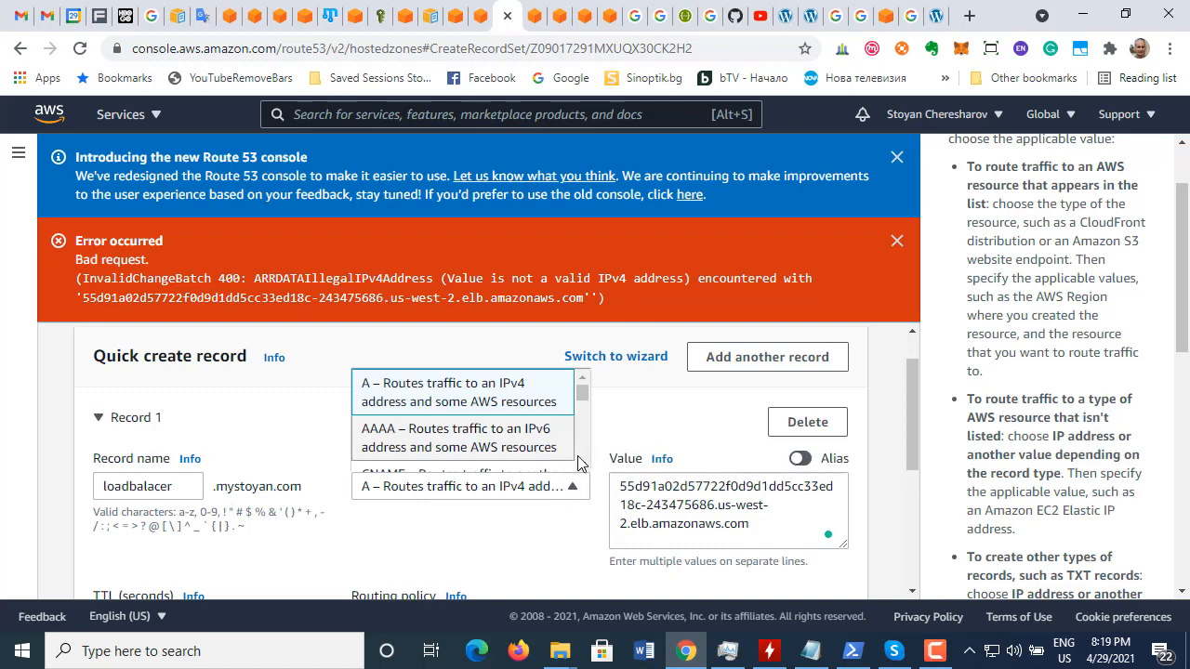
{"action": "left_click", "coordinate": [584, 467]}
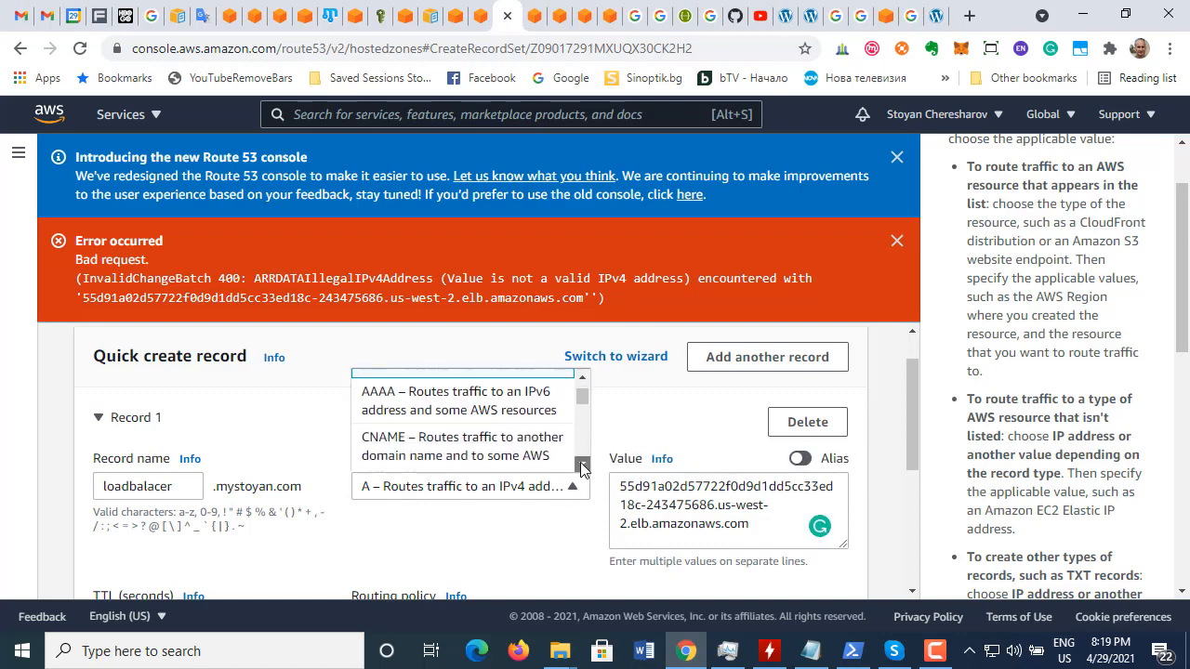
{"action": "left_click", "coordinate": [584, 467]}
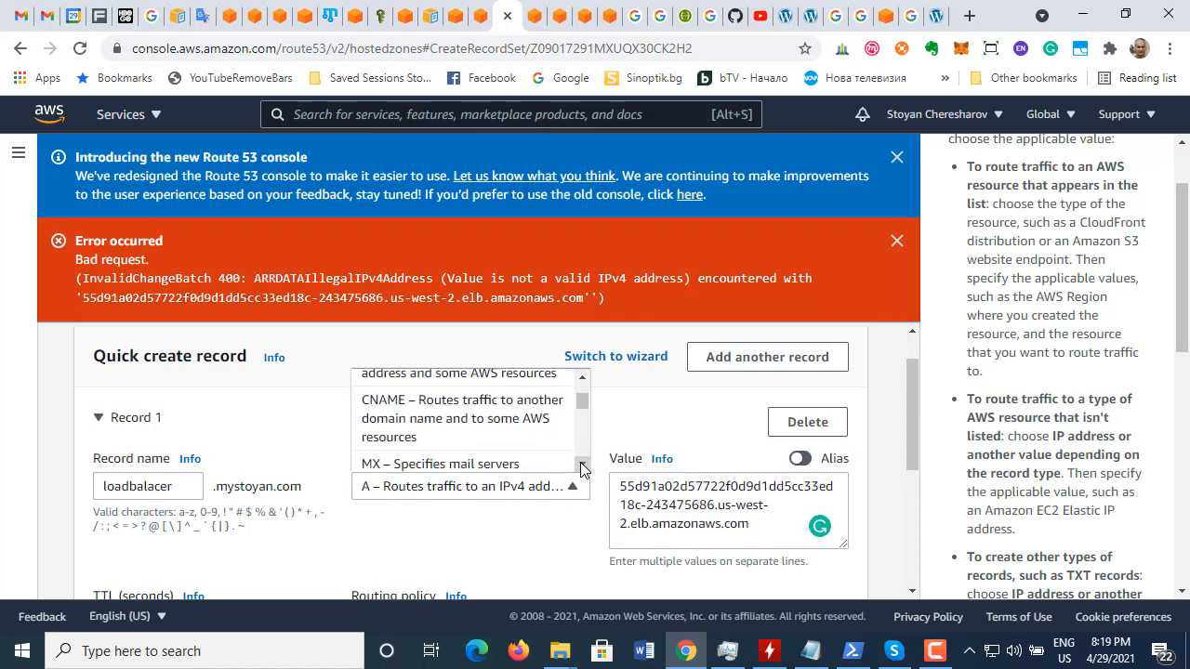
{"action": "left_click", "coordinate": [475, 427]}
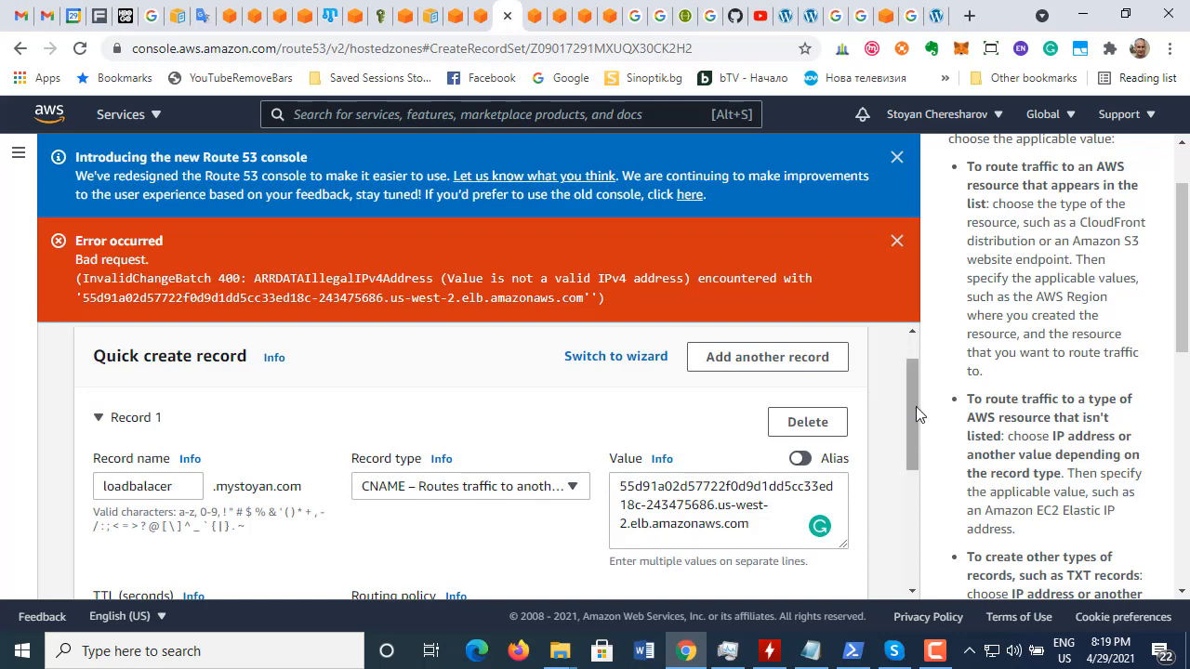
{"action": "left_click_drag", "start_coordinate": [911, 405], "coordinate": [894, 507]}
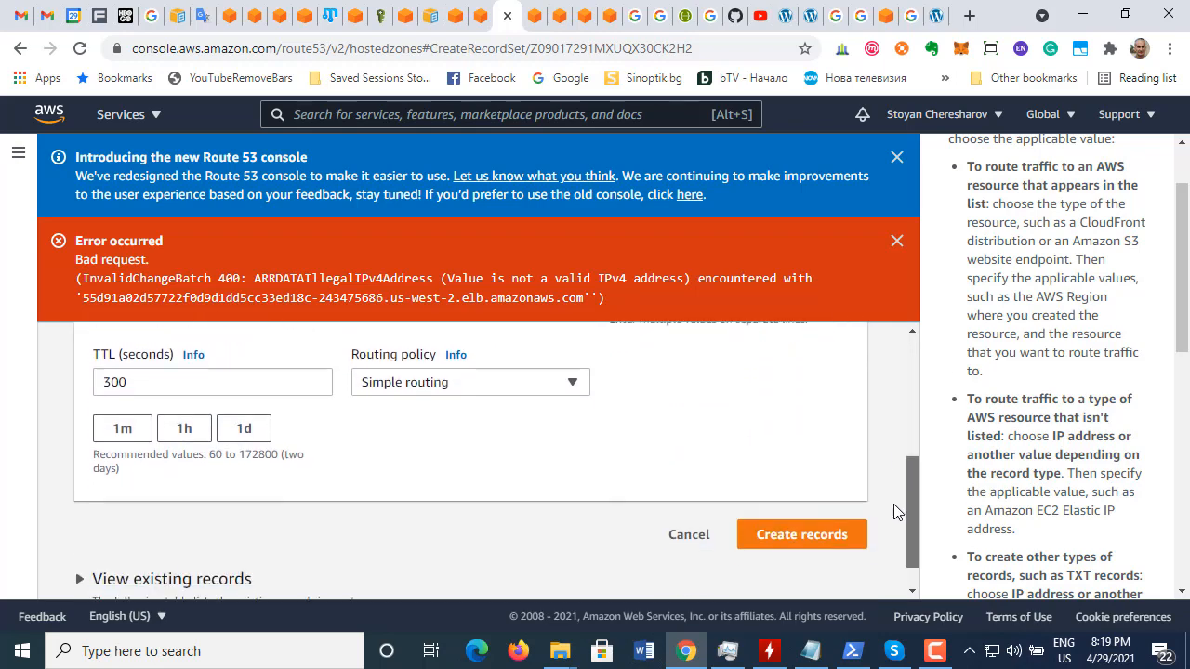
{"action": "left_click", "coordinate": [768, 541]}
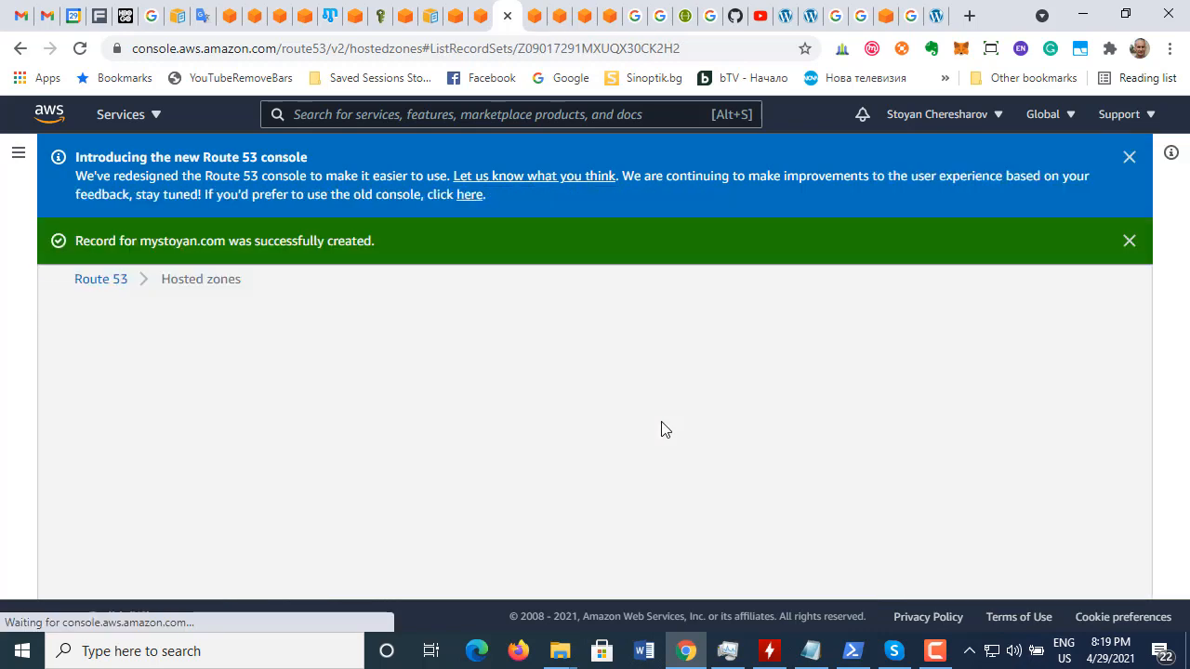
Step: Review the mystoyan.com records list, dismissing the browser notification and widening the Record name column to show full names
{"action": "scroll", "coordinate": [584, 409], "scroll_direction": "down", "scroll_amount": 1}
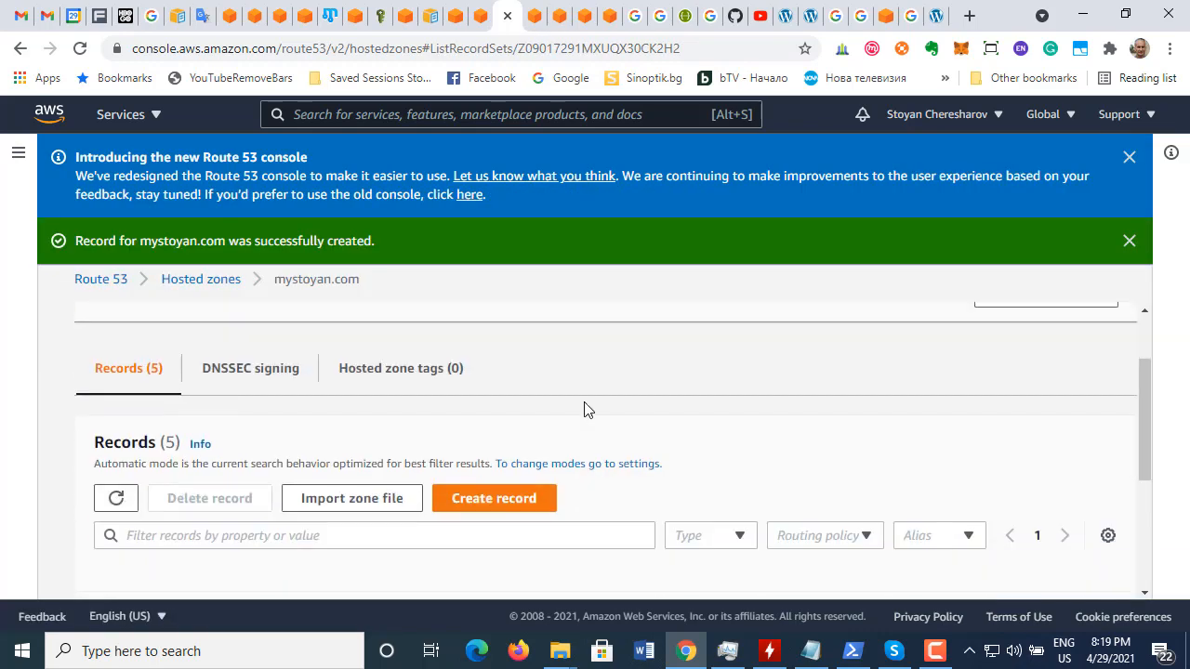
{"action": "scroll", "coordinate": [584, 409], "scroll_direction": "down", "scroll_amount": 3}
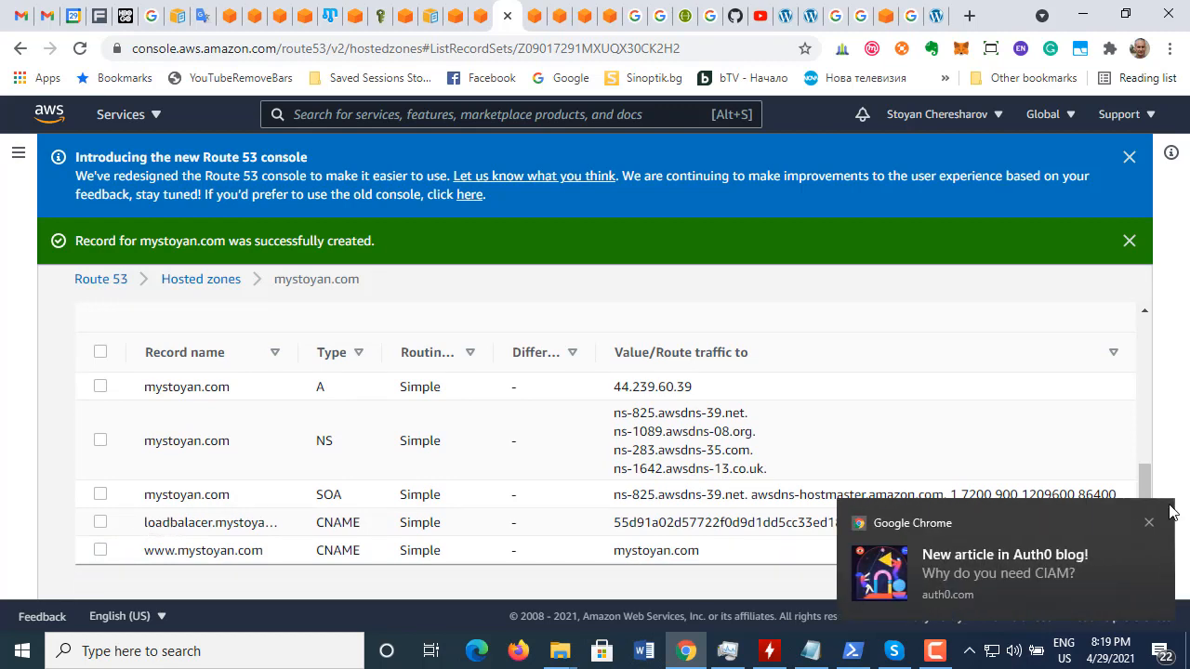
{"action": "left_click", "coordinate": [1149, 523]}
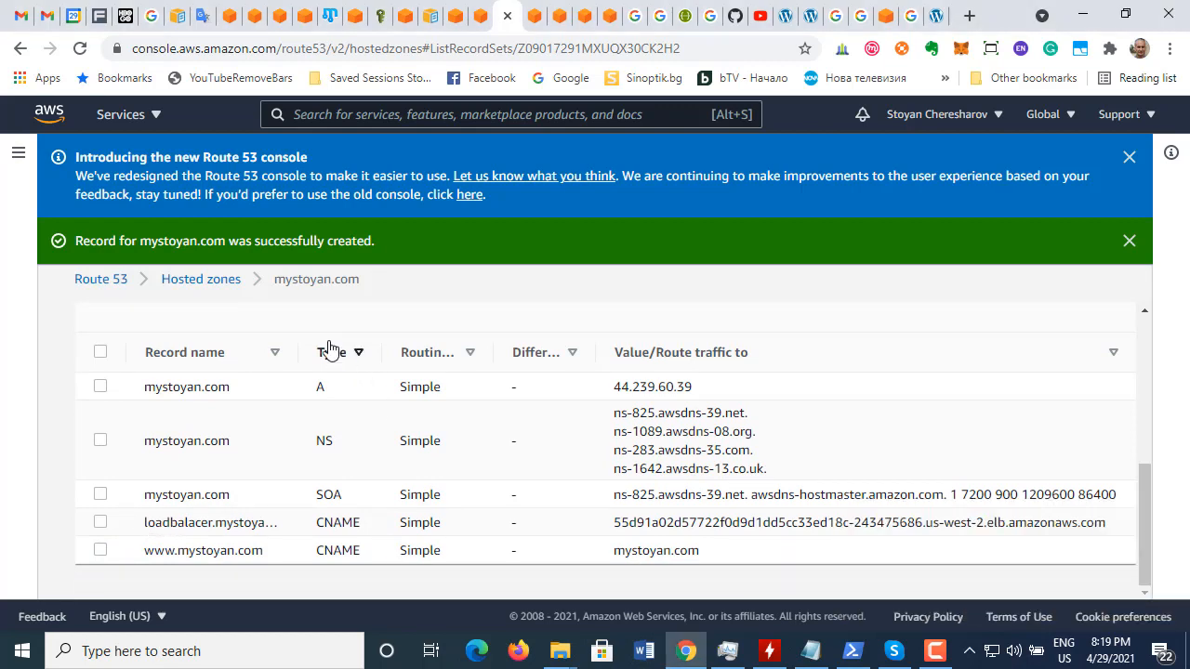
{"action": "left_click_drag", "start_coordinate": [301, 350], "coordinate": [398, 348]}
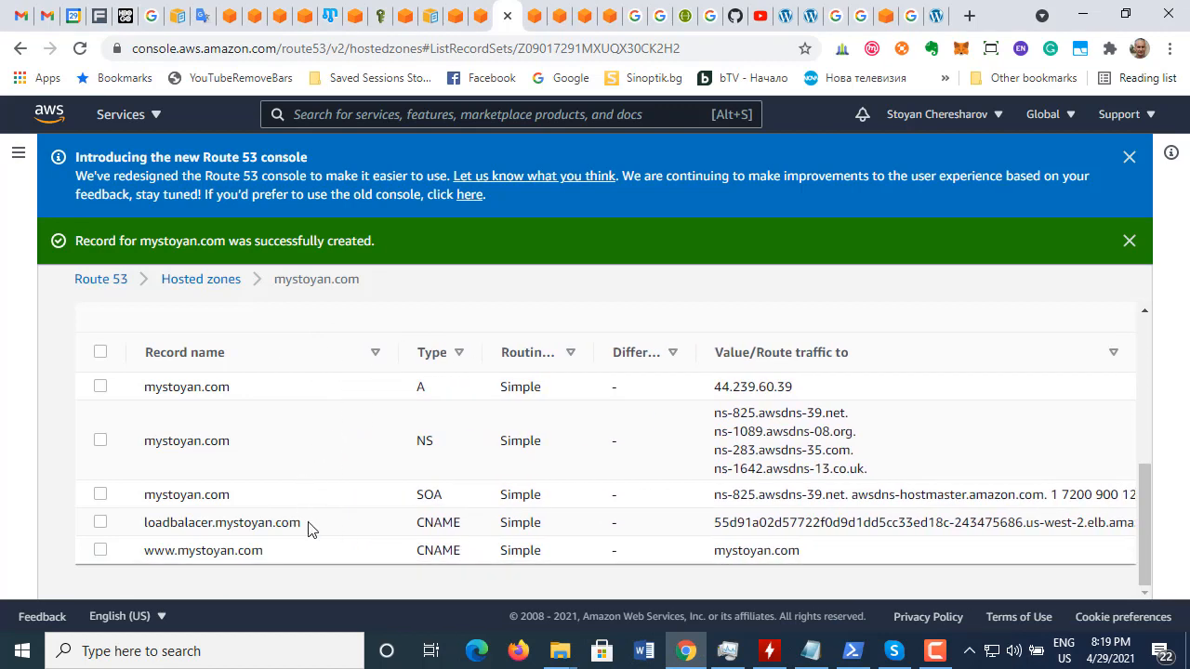
Step: Copy the record name loadbalacer.mystoyan.com and open it as a website in a new browser tab
{"action": "left_click_drag", "start_coordinate": [308, 528], "coordinate": [143, 523]}
{"action": "key", "text": "ctrl+c"}
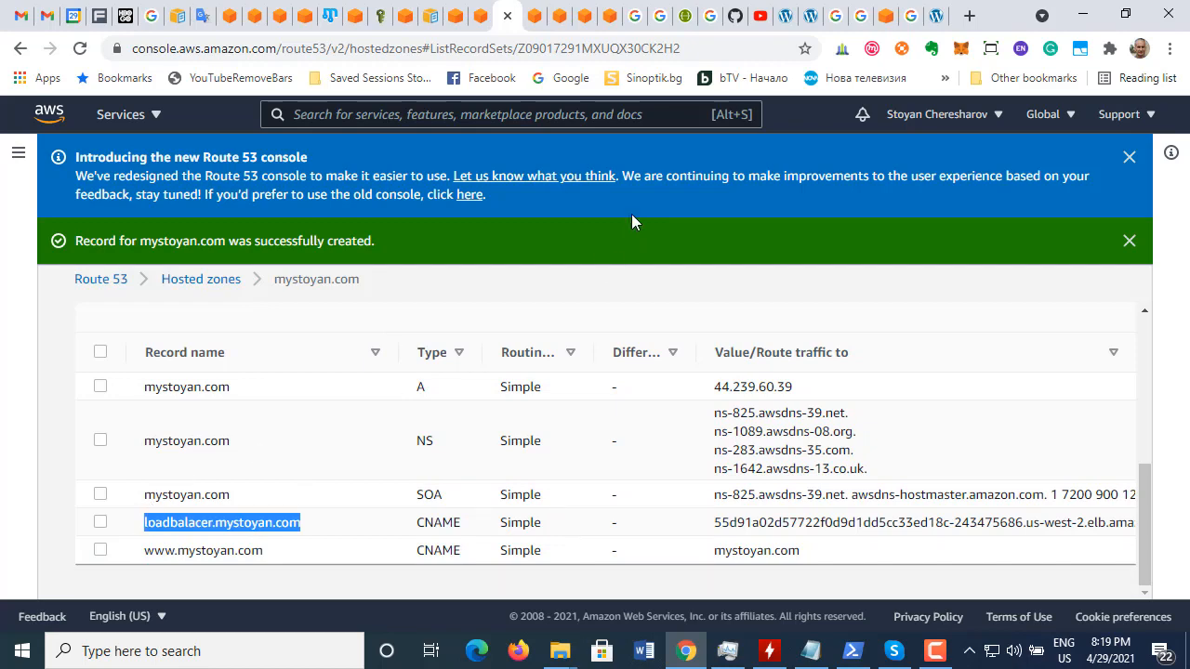
{"action": "left_click", "coordinate": [969, 16]}
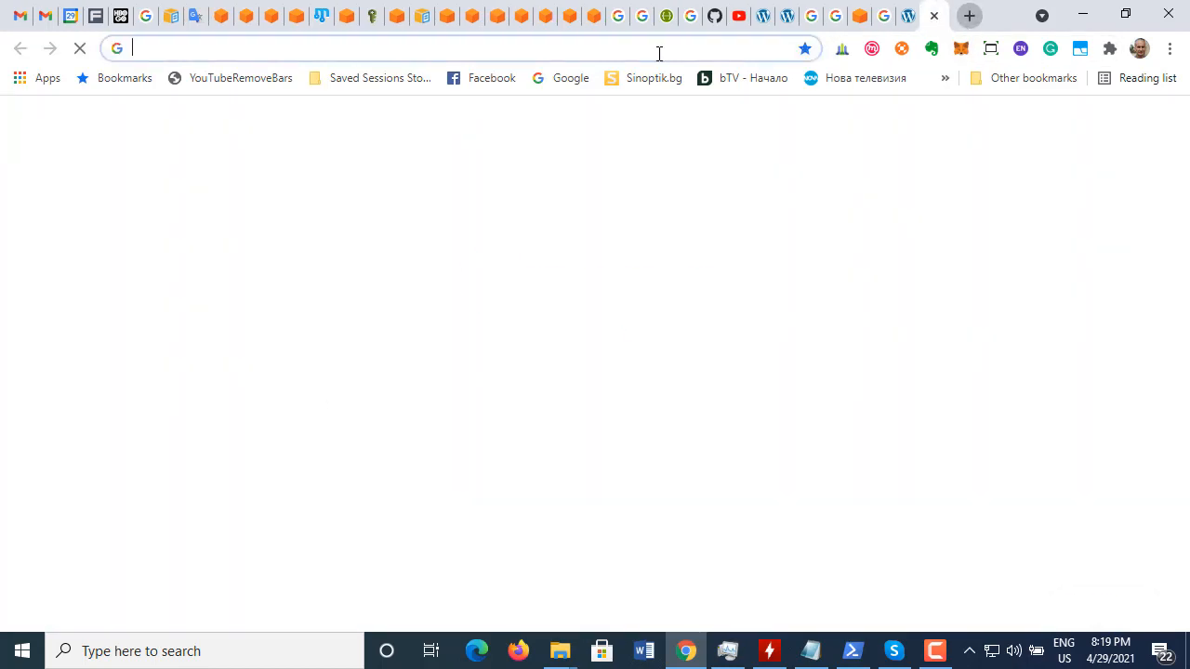
{"action": "key", "text": "ctrl+v"}
{"action": "key", "text": "Return"}
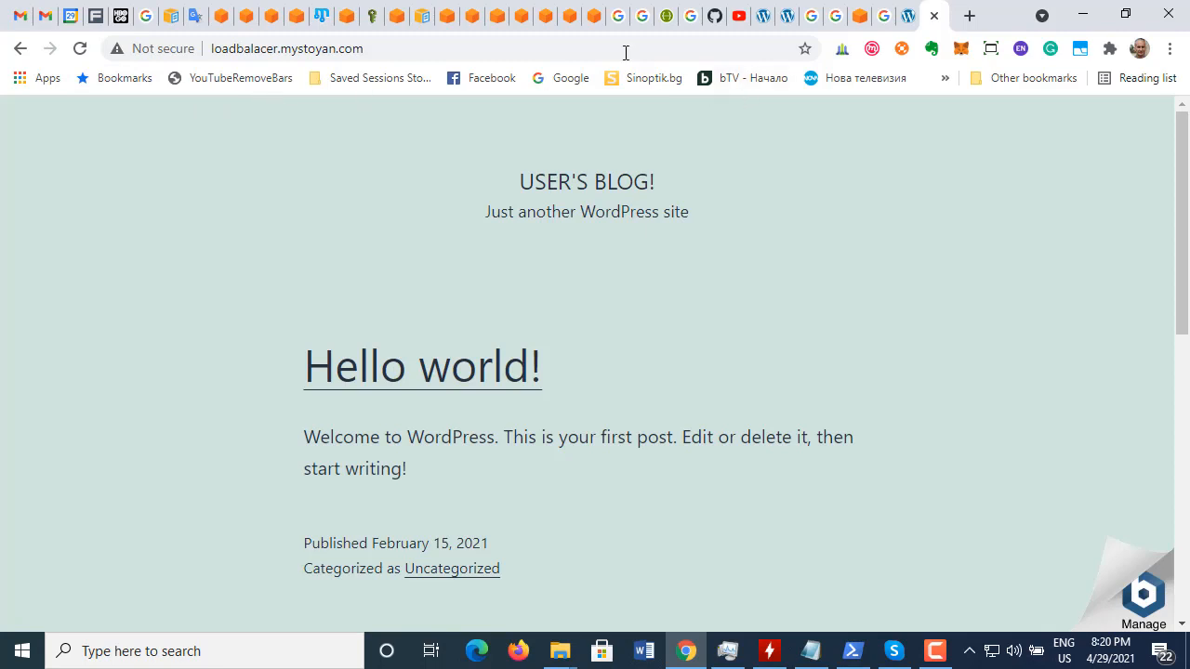
{"action": "left_click", "coordinate": [368, 51]}
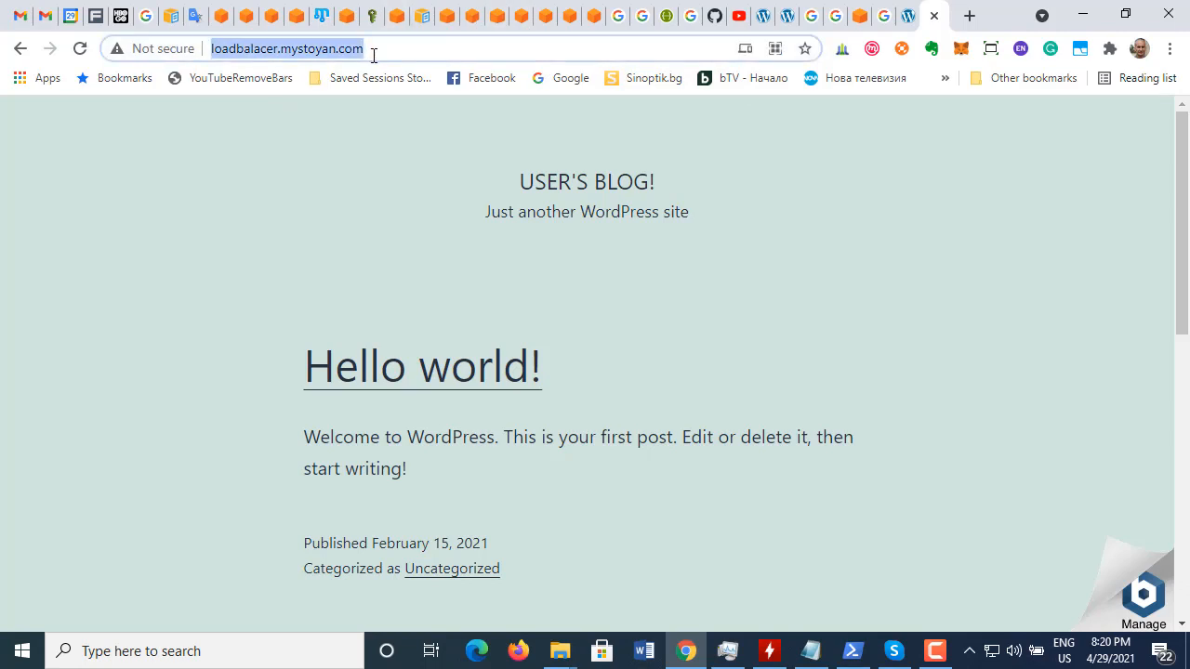
{"action": "left_click", "coordinate": [375, 53]}
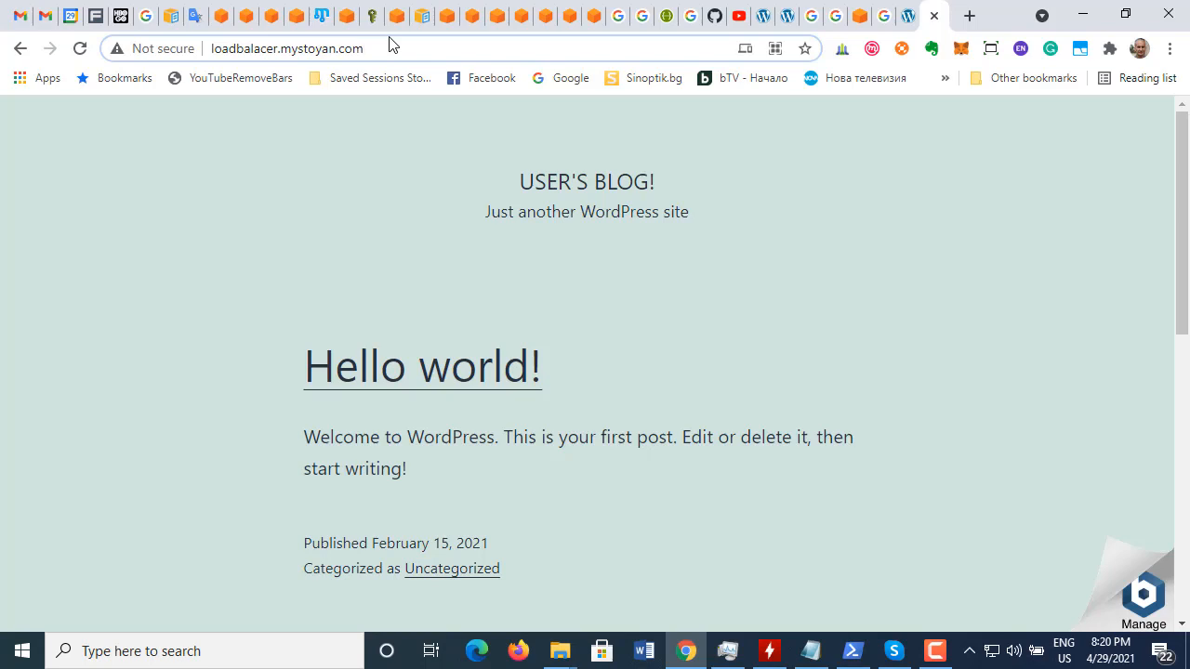
{"action": "left_click_drag", "start_coordinate": [377, 50], "coordinate": [191, 18]}
{"action": "key", "text": "ctrl+c"}
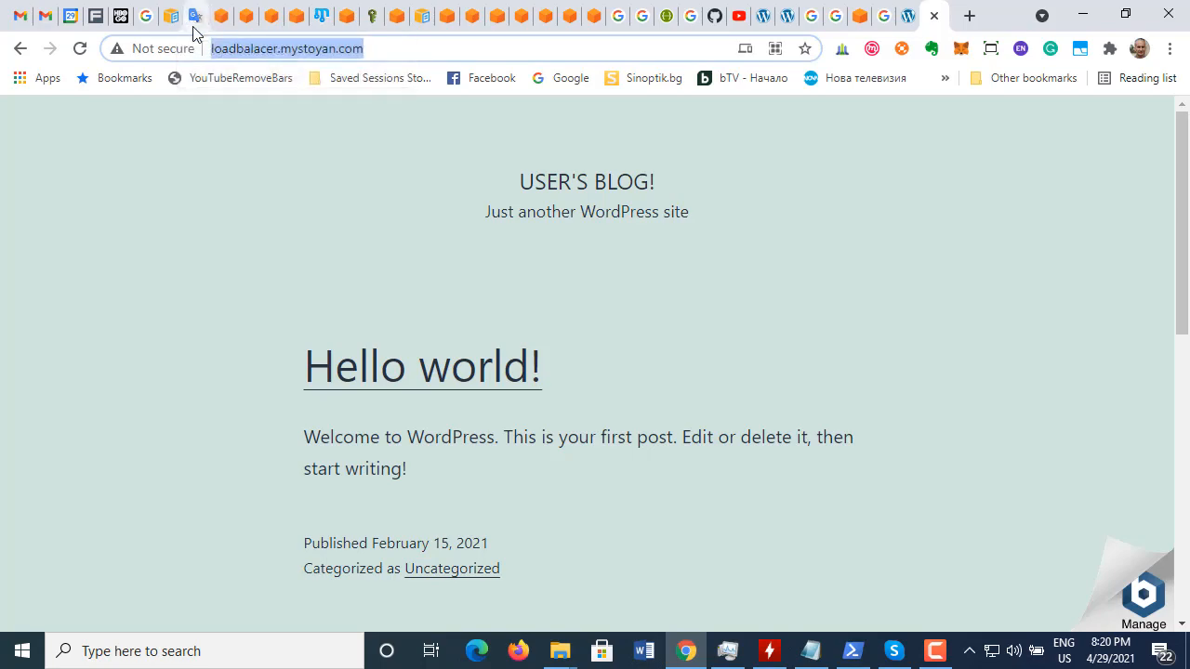
{"action": "left_click", "coordinate": [808, 653]}
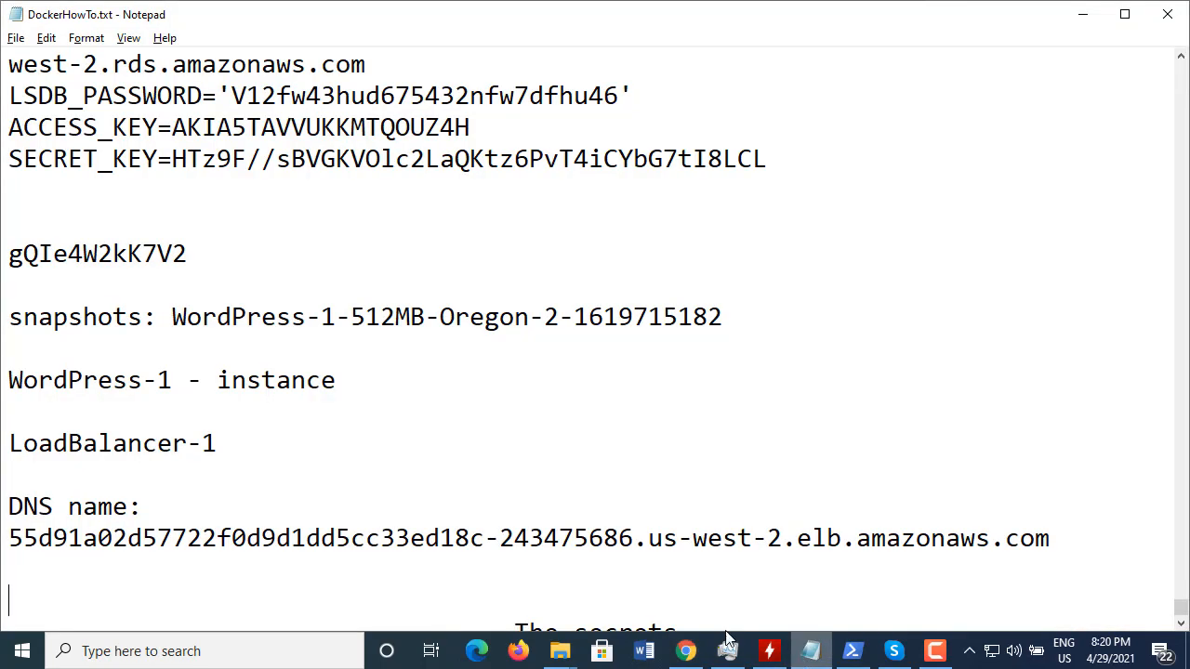
{"action": "scroll", "coordinate": [394, 539], "scroll_direction": "down", "scroll_amount": 3}
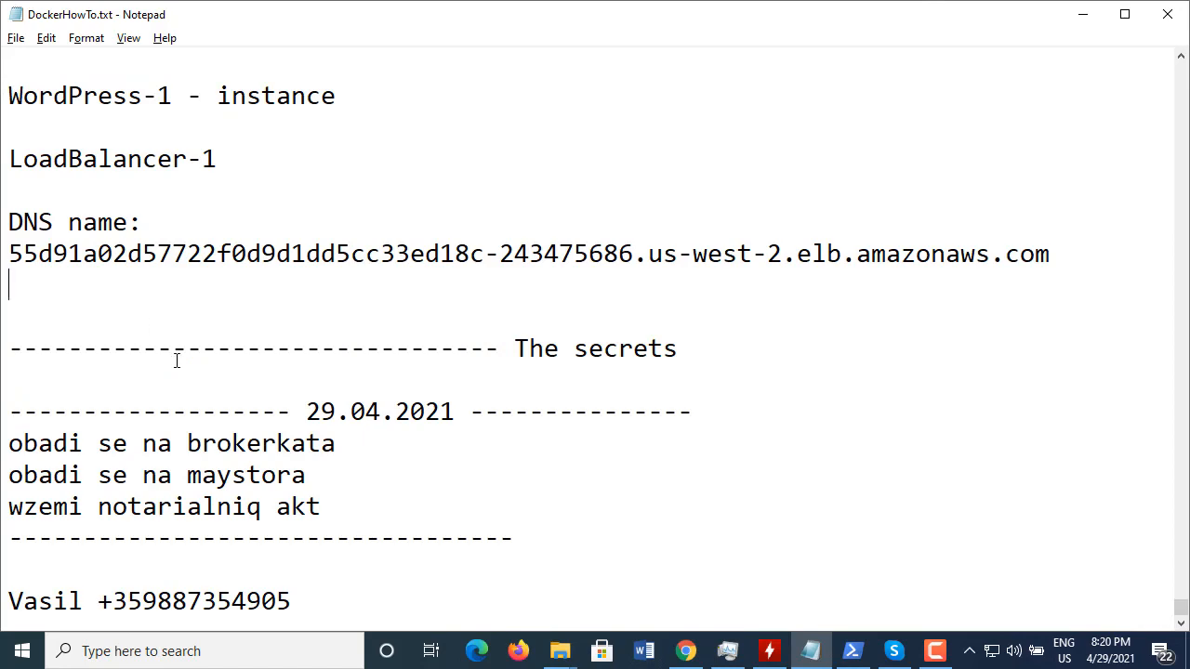
{"action": "scroll", "coordinate": [186, 372], "scroll_direction": "up", "scroll_amount": 2}
{"action": "key", "text": "ctrl+v"}
{"action": "key", "text": "Delete"}
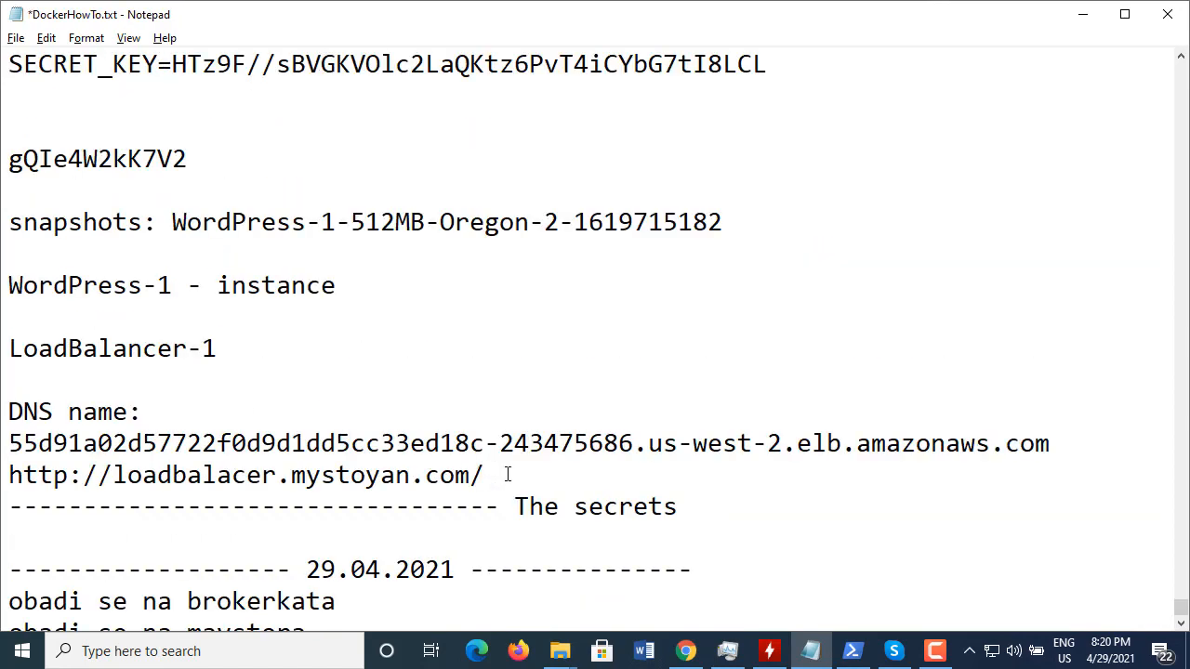
{"action": "key", "text": "Return"}
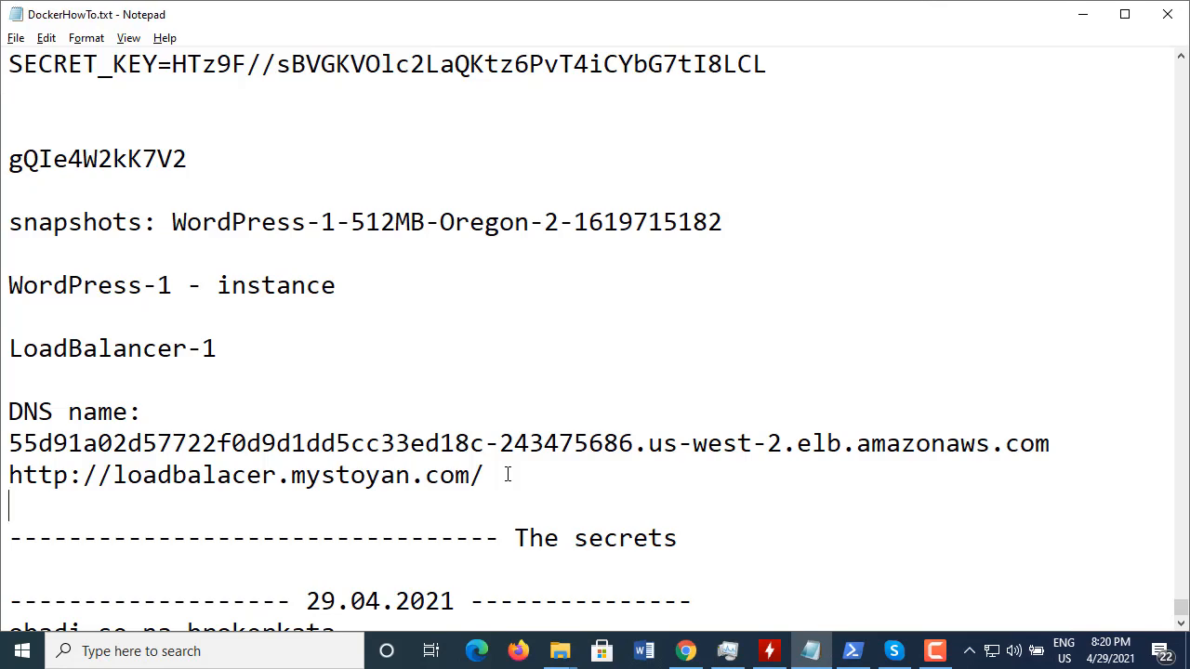
{"action": "left_click", "coordinate": [1083, 14]}
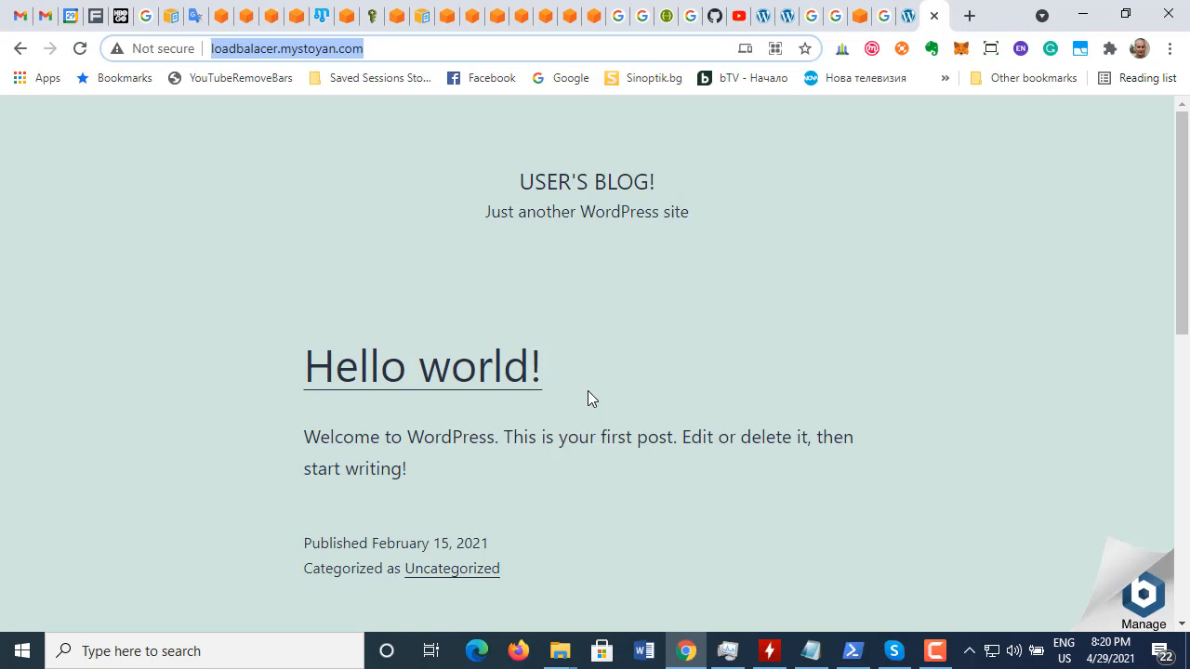
Step: Look over the WordPress page, then open the Inbound traffic settings of LoadBalancer-1 in Lightsail
{"action": "scroll", "coordinate": [587, 398], "scroll_direction": "down", "scroll_amount": 2}
{"action": "scroll", "coordinate": [588, 398], "scroll_direction": "up", "scroll_amount": 2}
{"action": "left_click", "coordinate": [296, 16]}
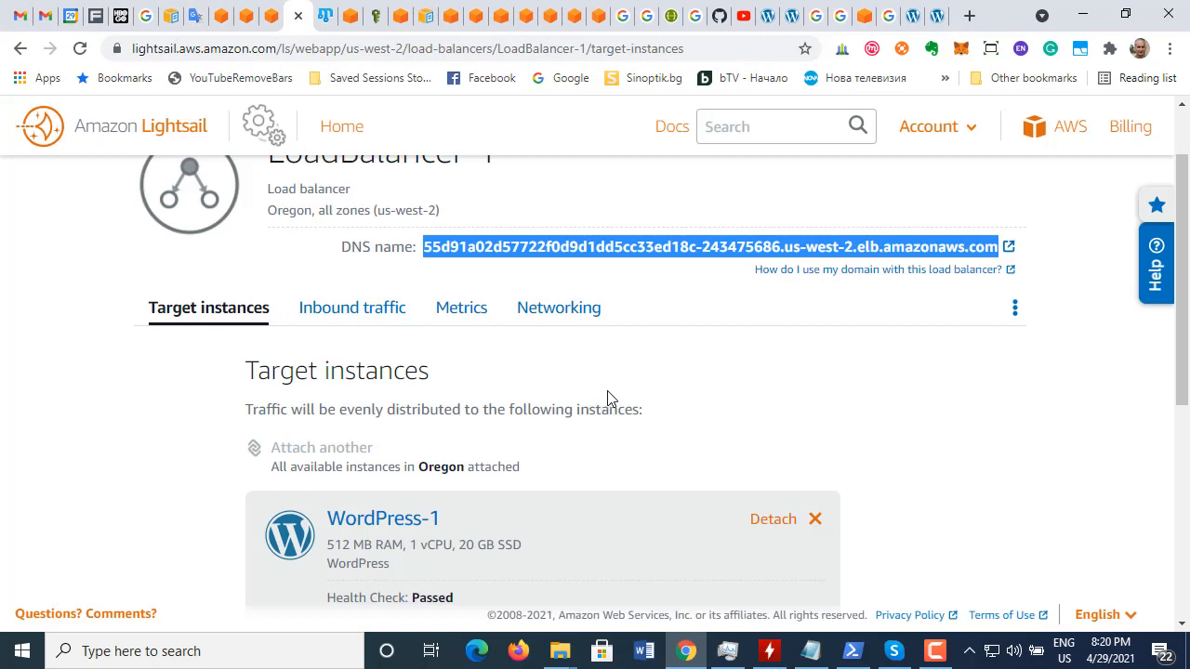
{"action": "left_click", "coordinate": [504, 421]}
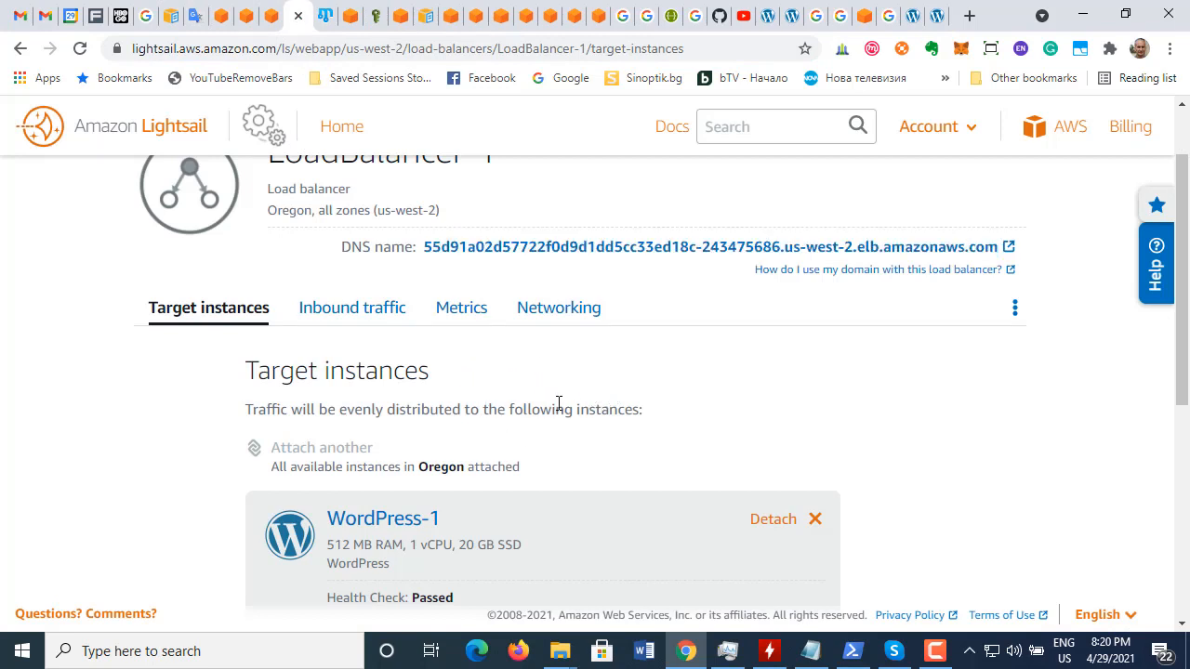
{"action": "left_click", "coordinate": [383, 312]}
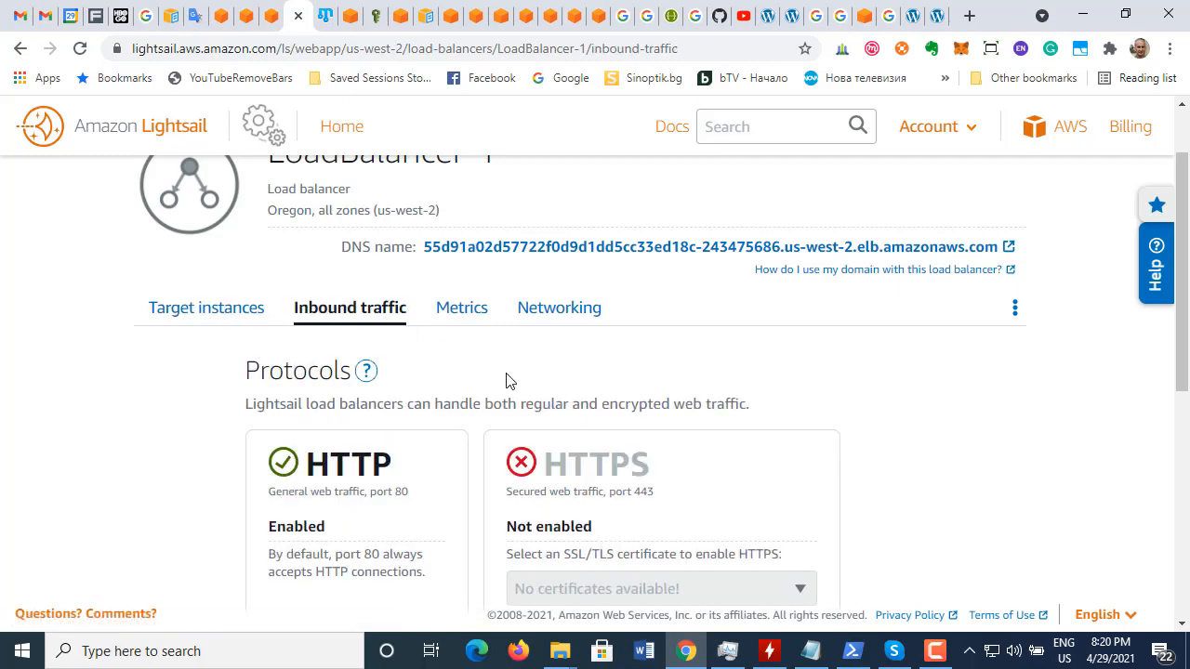
Step: Review LoadBalancer-1's target instances, their health checks, the health checking section and the load balancer's additional options
{"action": "left_click", "coordinate": [220, 314]}
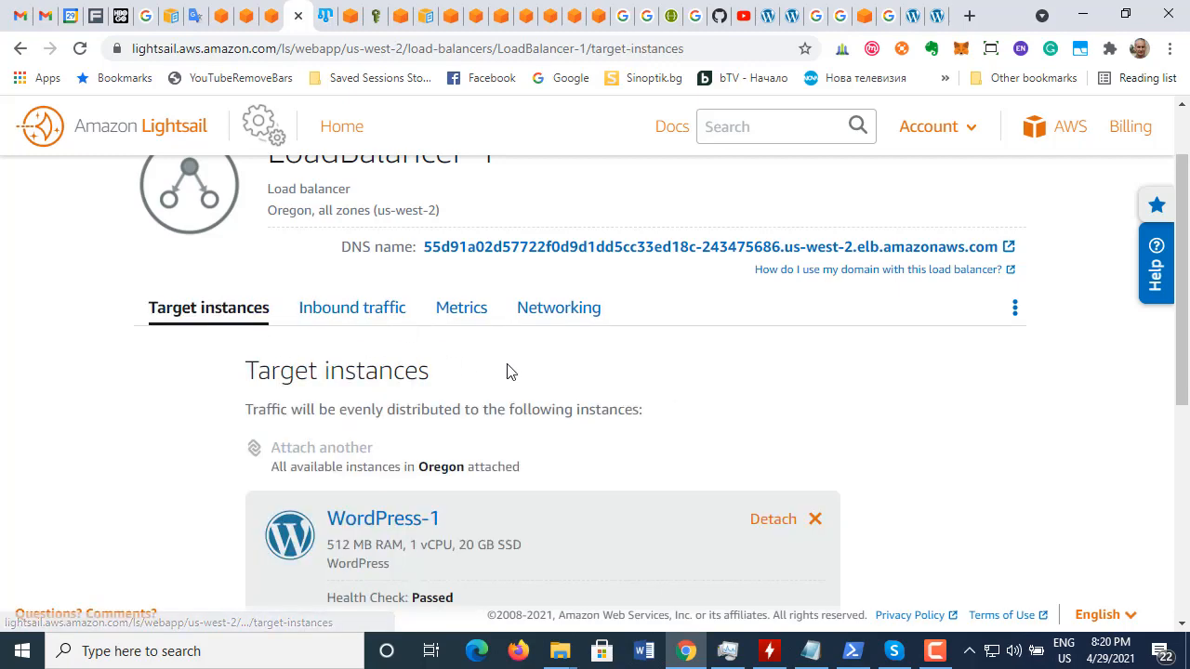
{"action": "scroll", "coordinate": [506, 372], "scroll_direction": "down", "scroll_amount": 4}
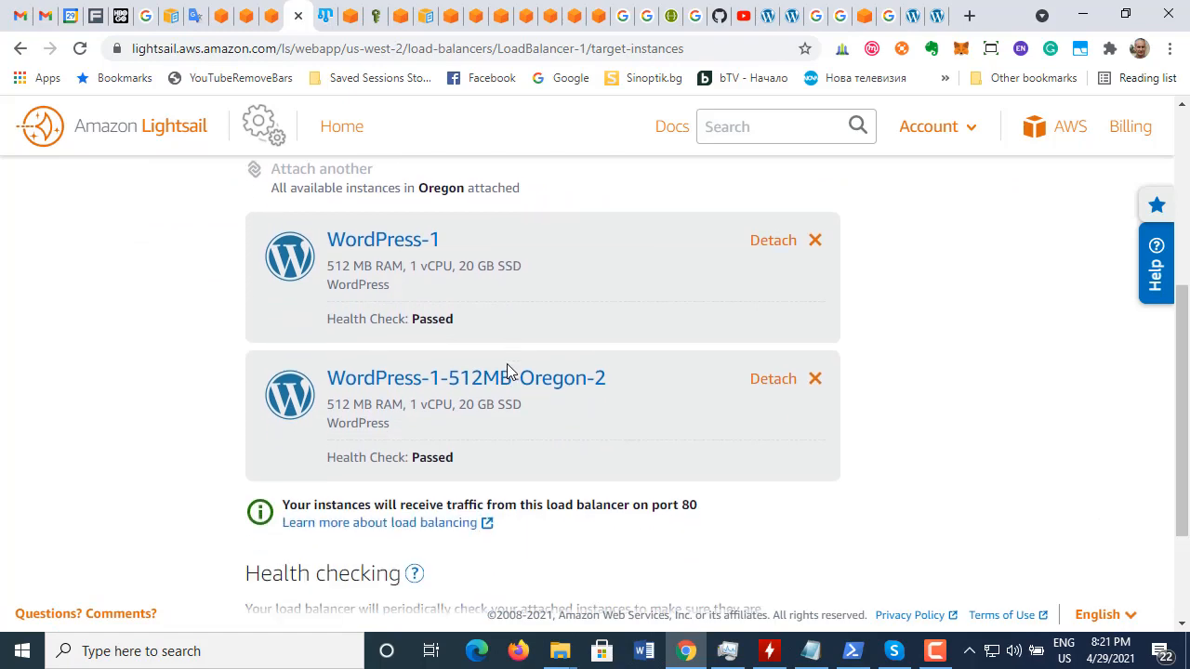
{"action": "scroll", "coordinate": [506, 372], "scroll_direction": "down", "scroll_amount": 1}
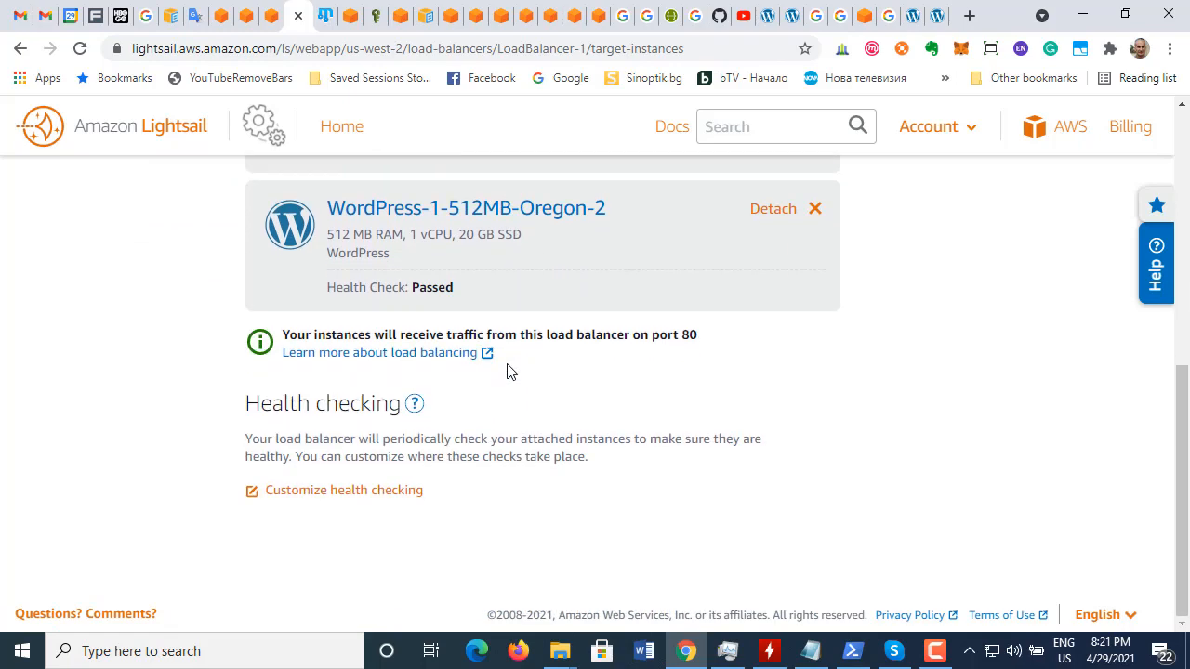
{"action": "scroll", "coordinate": [507, 372], "scroll_direction": "up", "scroll_amount": 6}
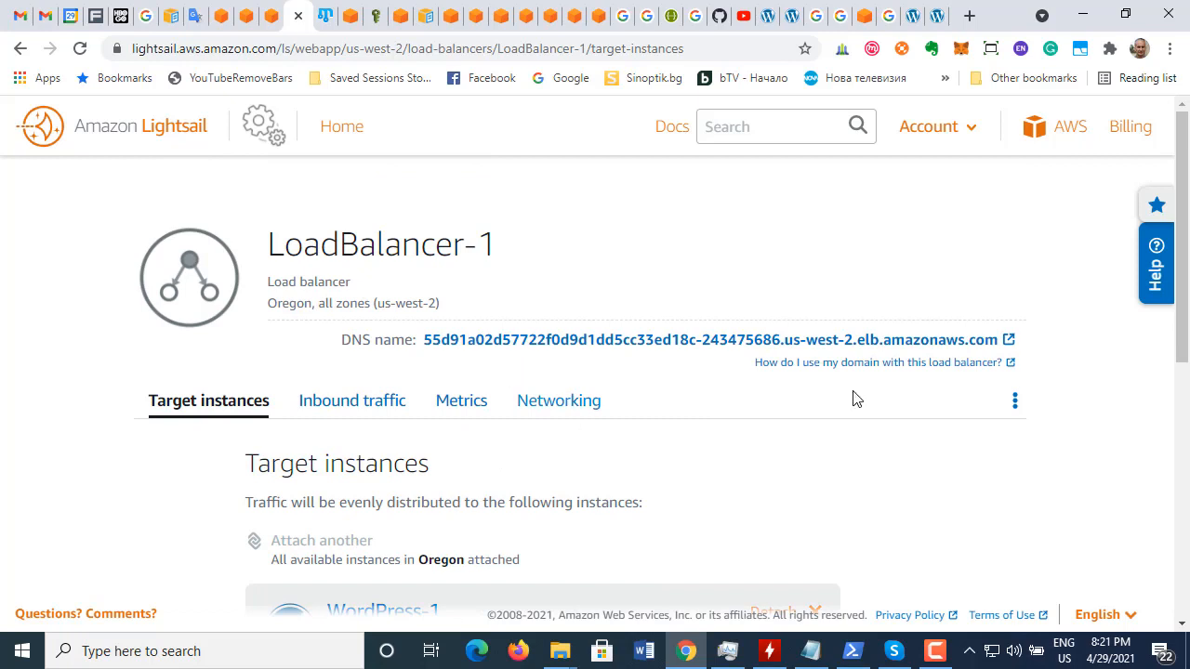
{"action": "left_click", "coordinate": [1016, 407]}
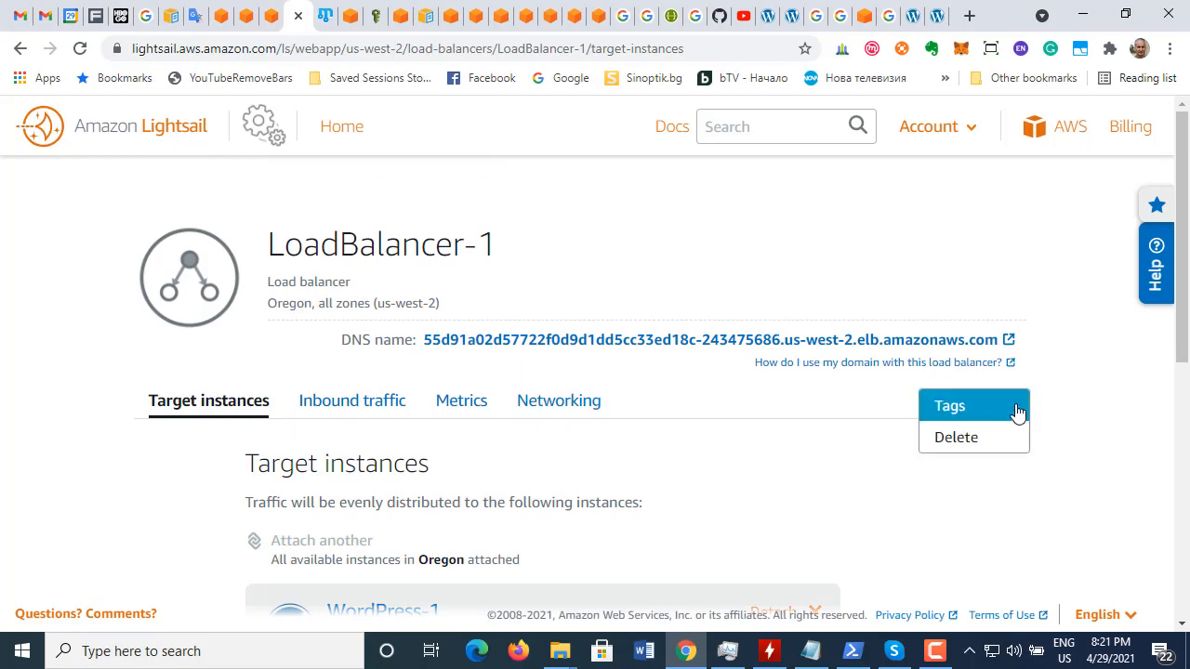
{"action": "left_click", "coordinate": [1114, 420]}
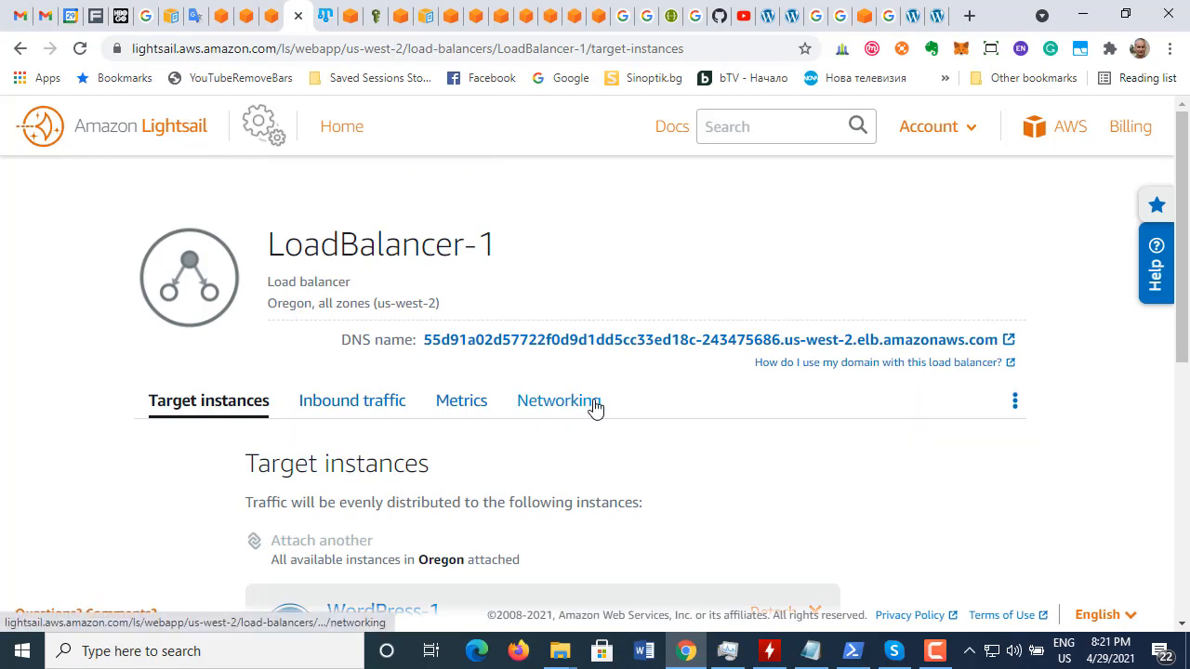
{"action": "scroll", "coordinate": [600, 401], "scroll_direction": "down", "scroll_amount": 1}
{"action": "scroll", "coordinate": [602, 400], "scroll_direction": "down", "scroll_amount": 5}
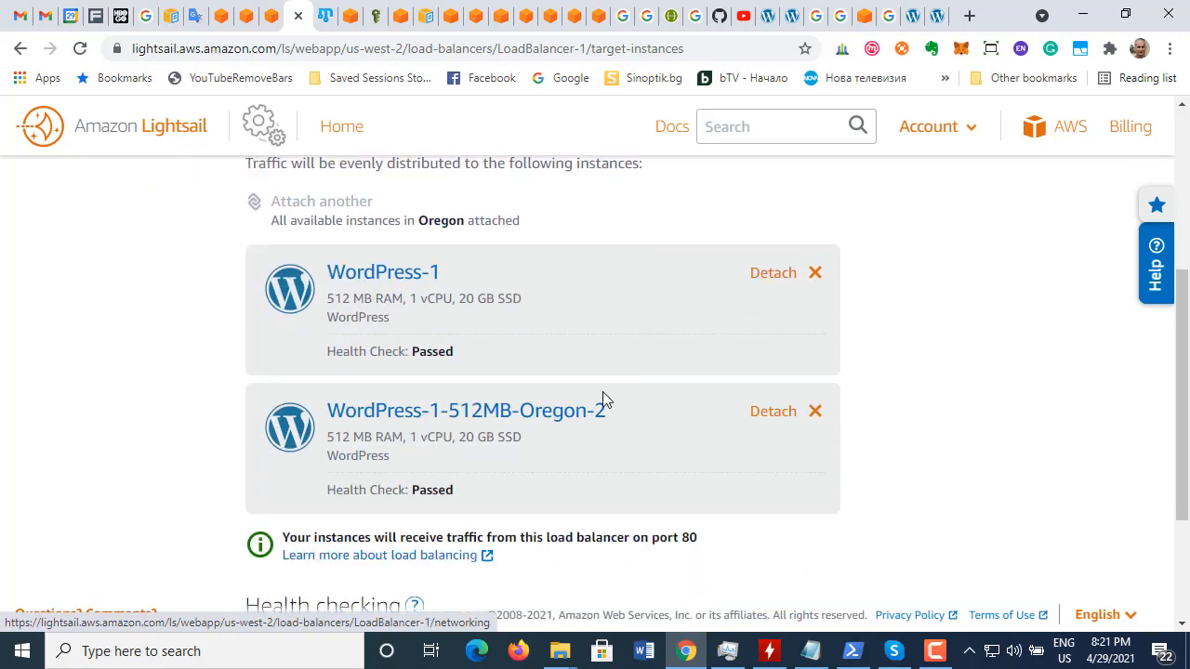
{"action": "scroll", "coordinate": [603, 402], "scroll_direction": "up", "scroll_amount": 5}
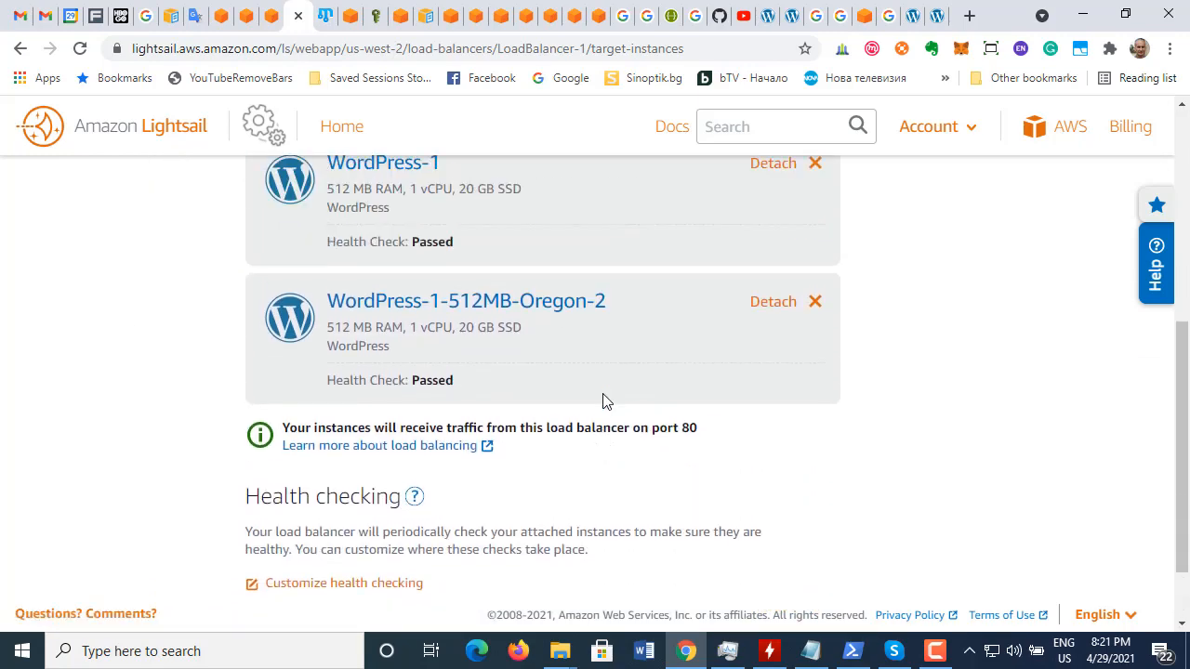
{"action": "scroll", "coordinate": [603, 402], "scroll_direction": "down", "scroll_amount": 5}
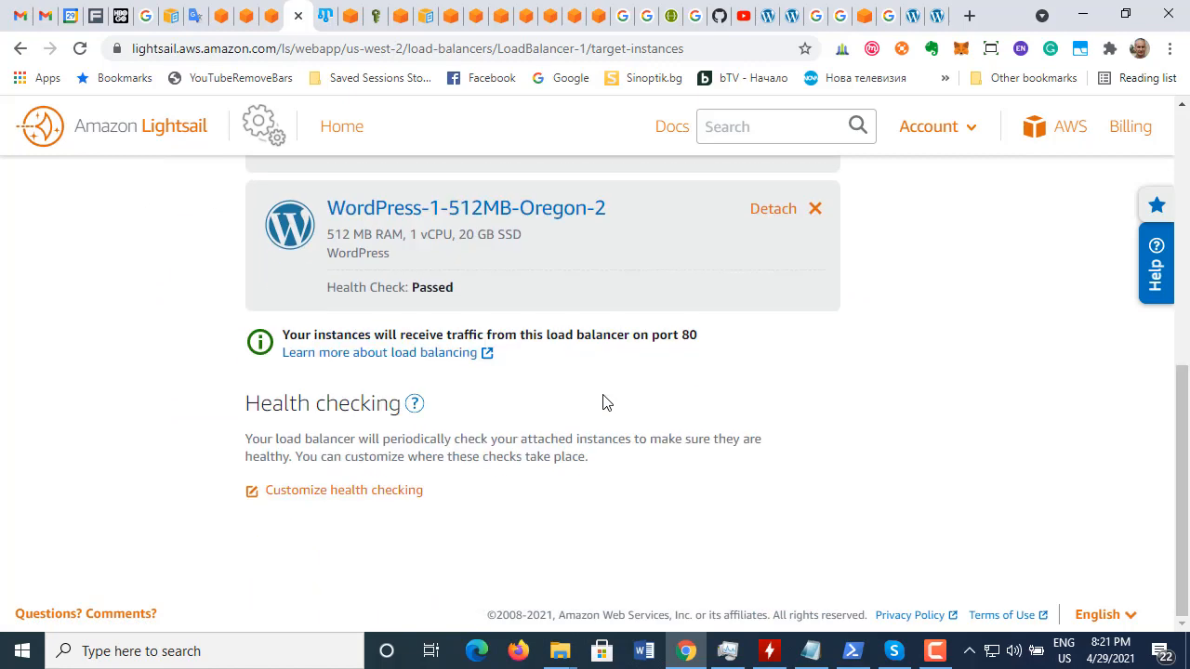
{"action": "scroll", "coordinate": [603, 401], "scroll_direction": "up", "scroll_amount": 5}
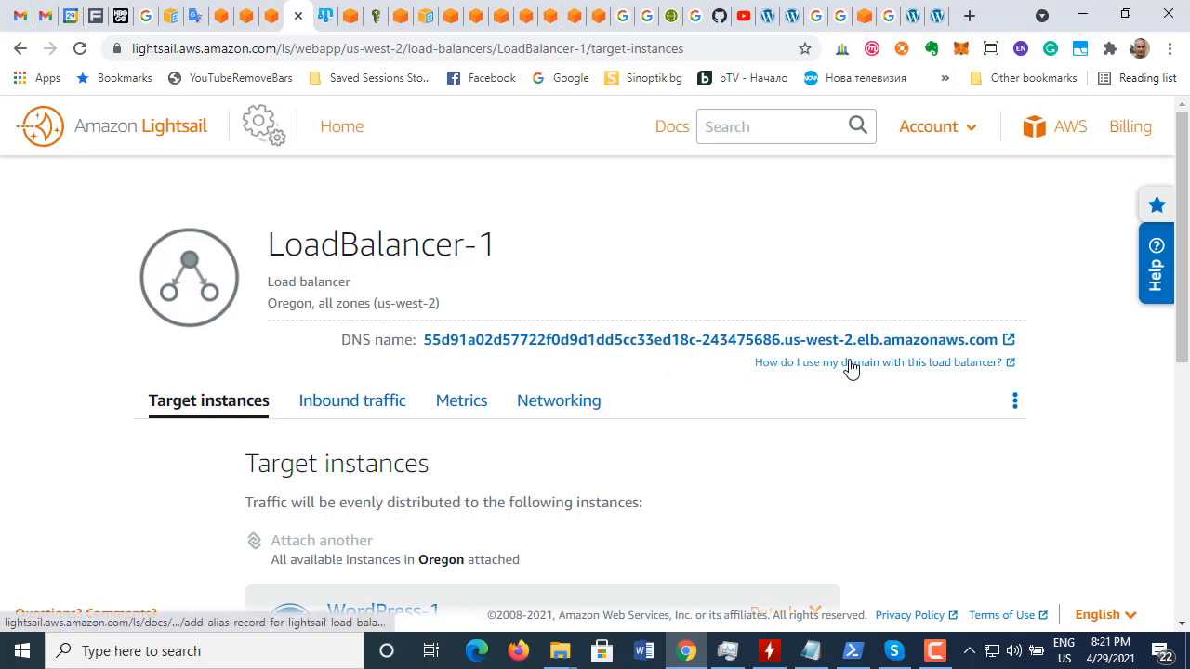
Step: Open the help article on using a domain with this load balancer in a new tab and read its introduction
{"action": "right_click", "coordinate": [902, 368]}
{"action": "left_click", "coordinate": [936, 379]}
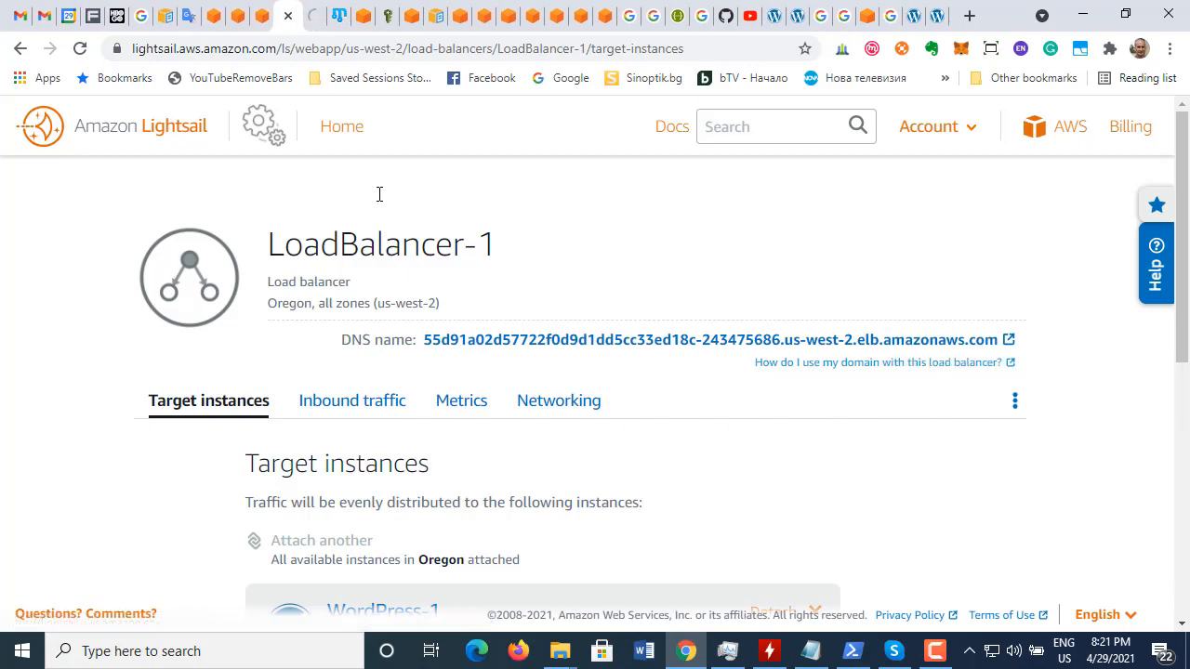
{"action": "left_click", "coordinate": [312, 21]}
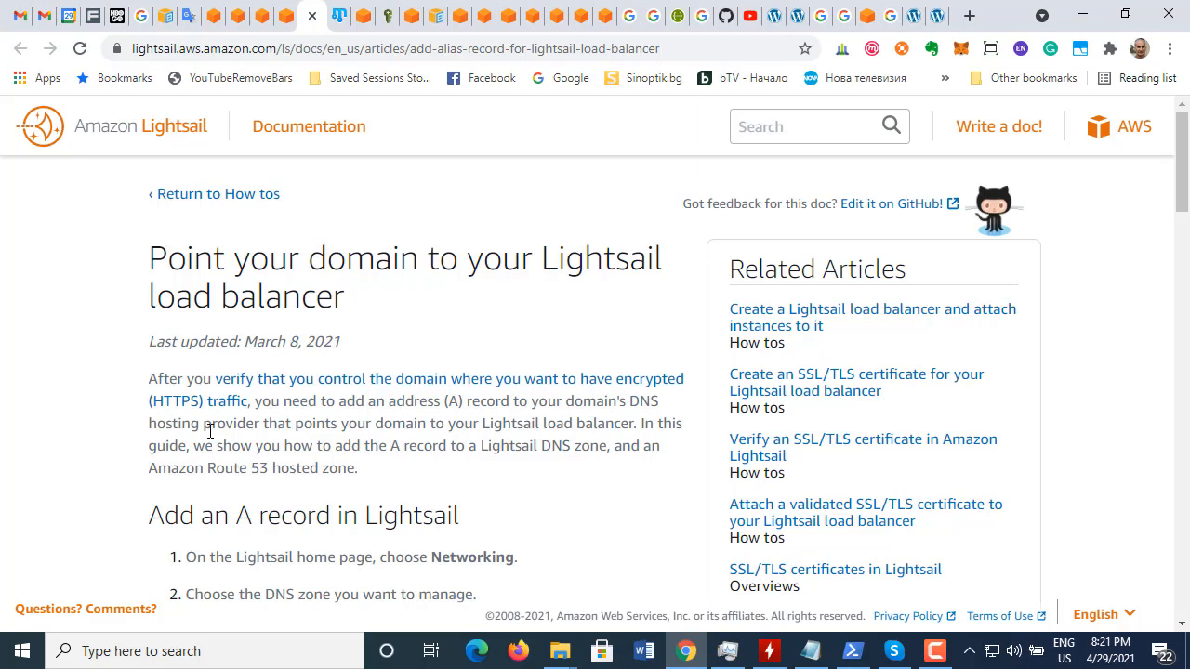
{"action": "left_click_drag", "start_coordinate": [219, 426], "coordinate": [637, 430]}
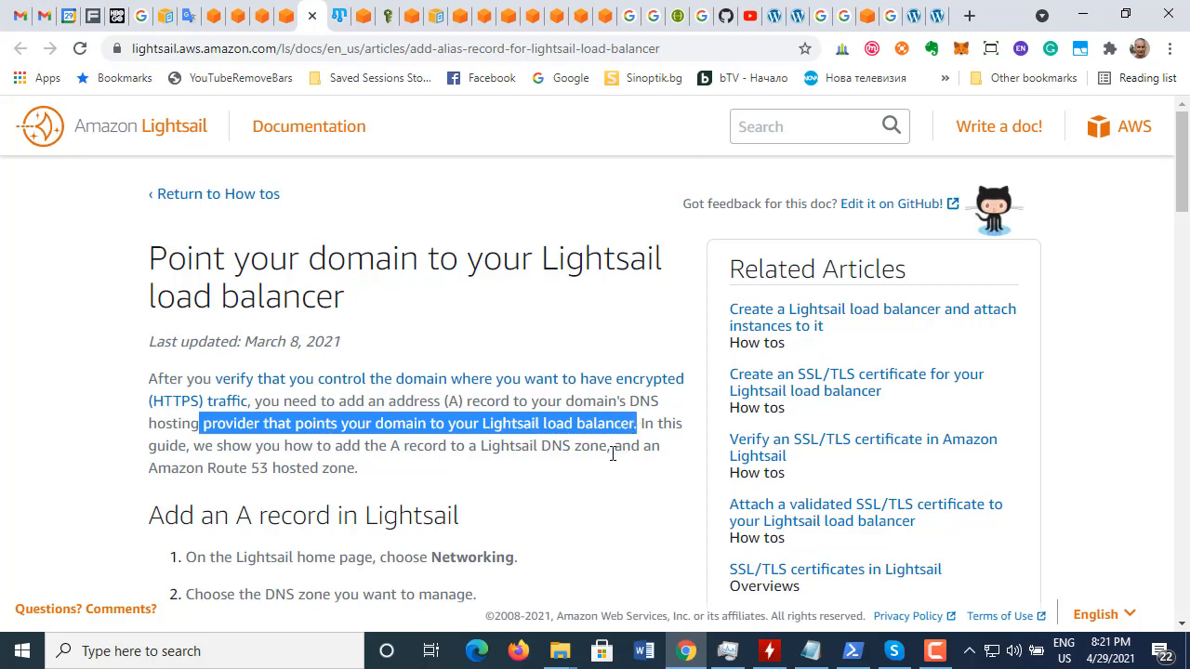
{"action": "left_click_drag", "start_coordinate": [152, 446], "coordinate": [372, 469]}
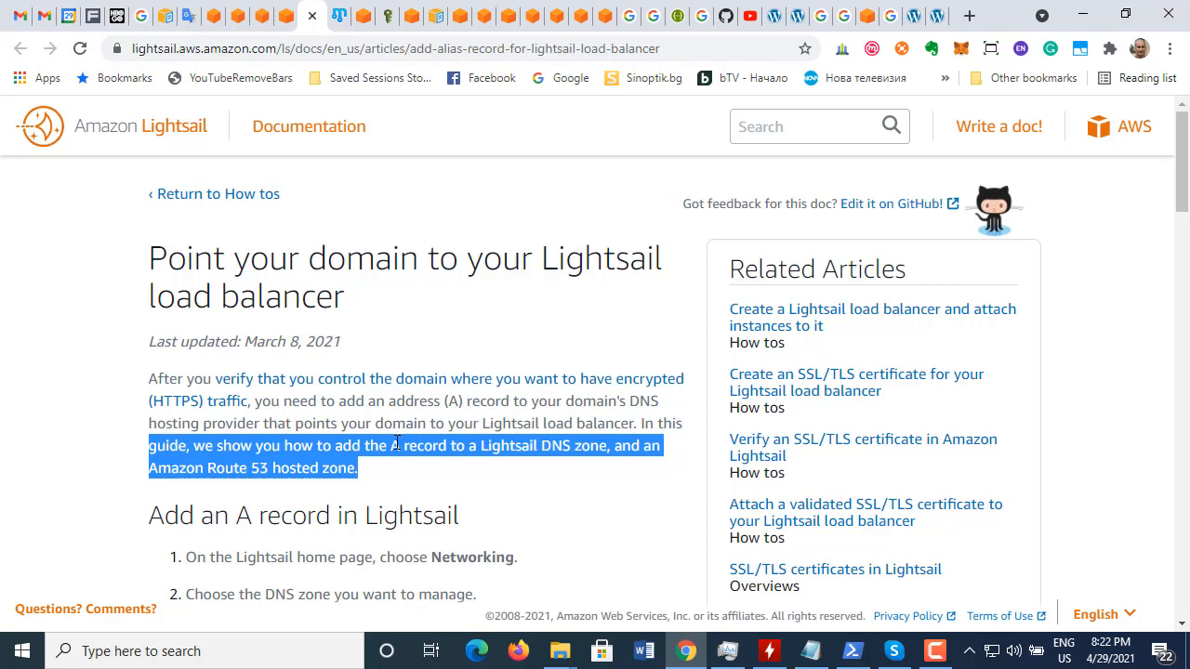
Step: Read the article's instructions for adding an A record in Lightsail, highlighting the steps through the sub-domain setting
{"action": "scroll", "coordinate": [466, 424], "scroll_direction": "down", "scroll_amount": 3}
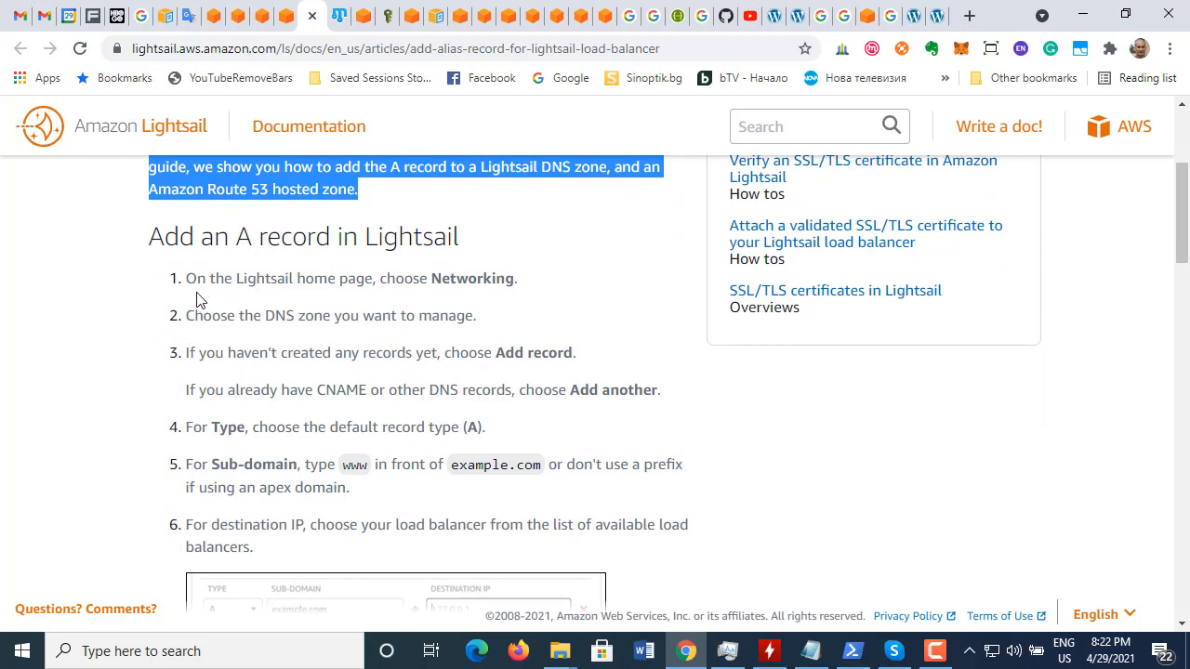
{"action": "left_click_drag", "start_coordinate": [186, 279], "coordinate": [518, 277]}
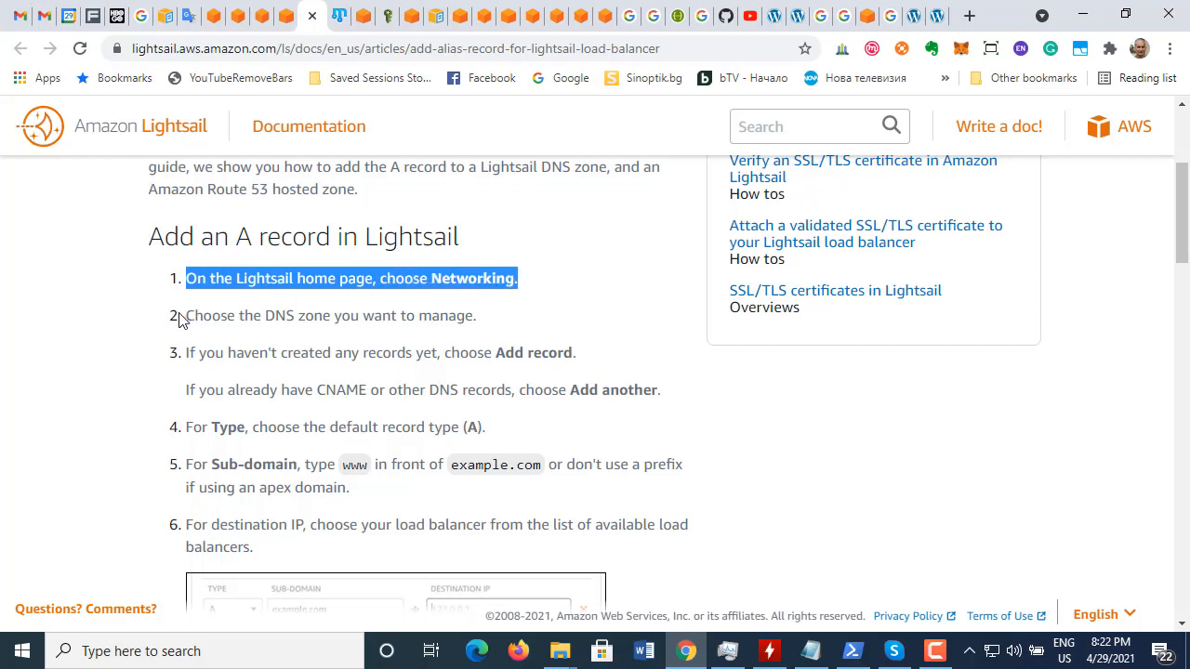
{"action": "left_click_drag", "start_coordinate": [186, 316], "coordinate": [491, 313]}
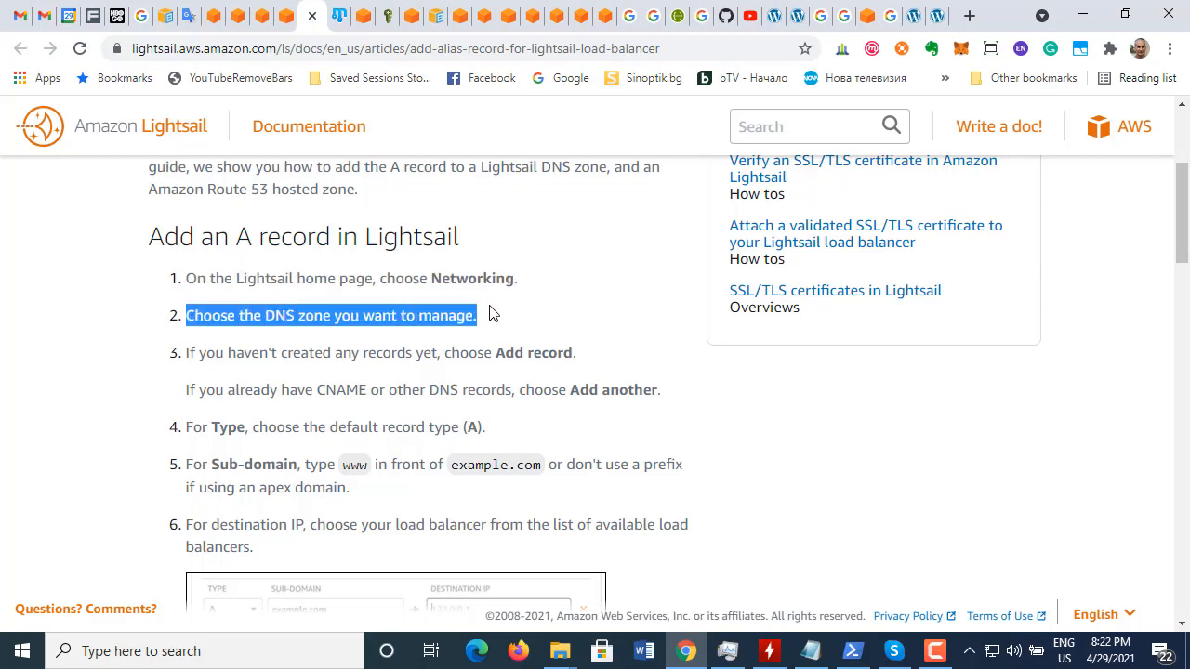
{"action": "left_click_drag", "start_coordinate": [186, 354], "coordinate": [595, 354]}
{"action": "left_click_drag", "start_coordinate": [187, 389], "coordinate": [664, 396]}
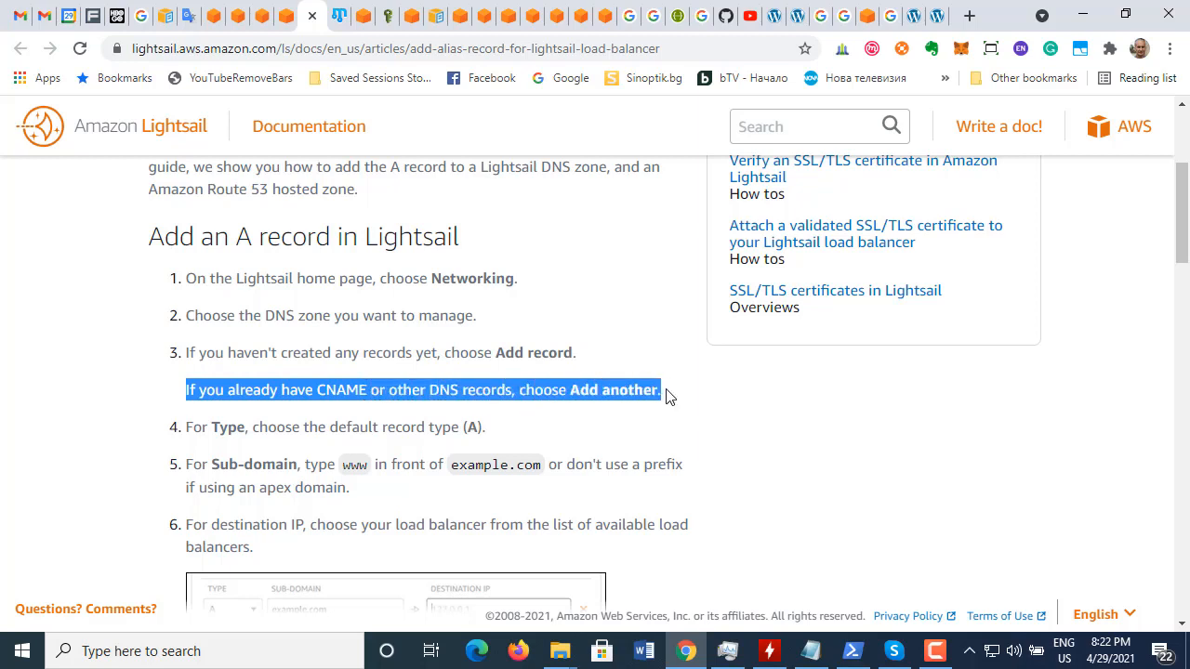
{"action": "left_click_drag", "start_coordinate": [188, 423], "coordinate": [515, 438]}
{"action": "scroll", "coordinate": [529, 417], "scroll_direction": "down", "scroll_amount": 1}
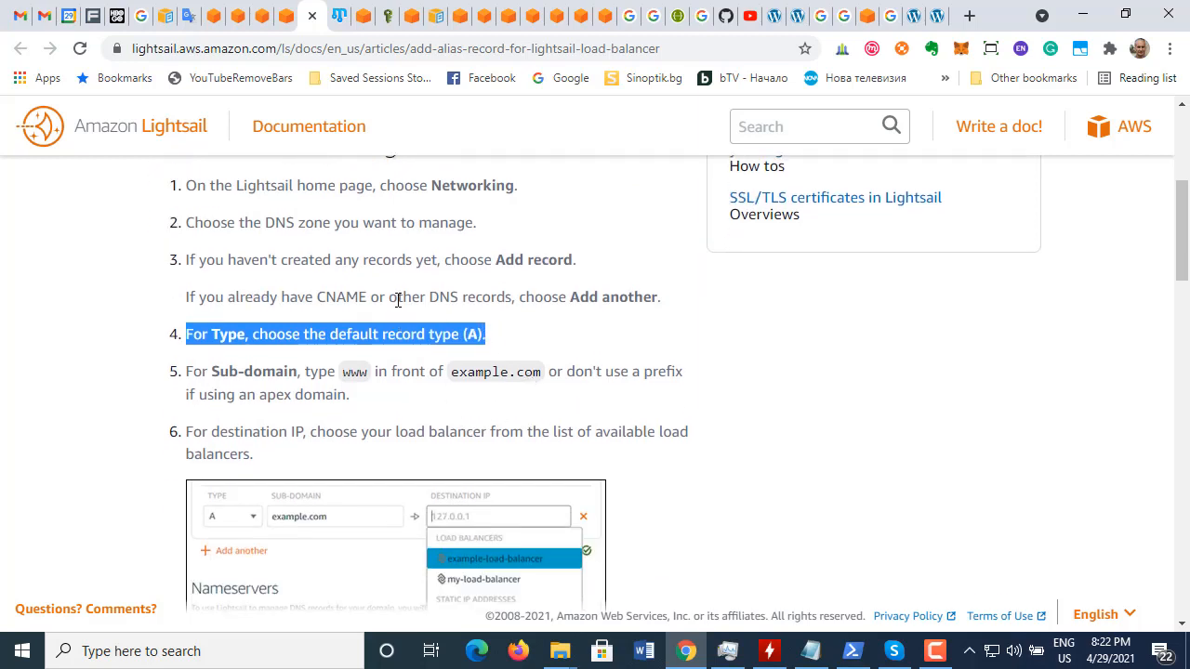
{"action": "left_click_drag", "start_coordinate": [187, 371], "coordinate": [352, 397]}
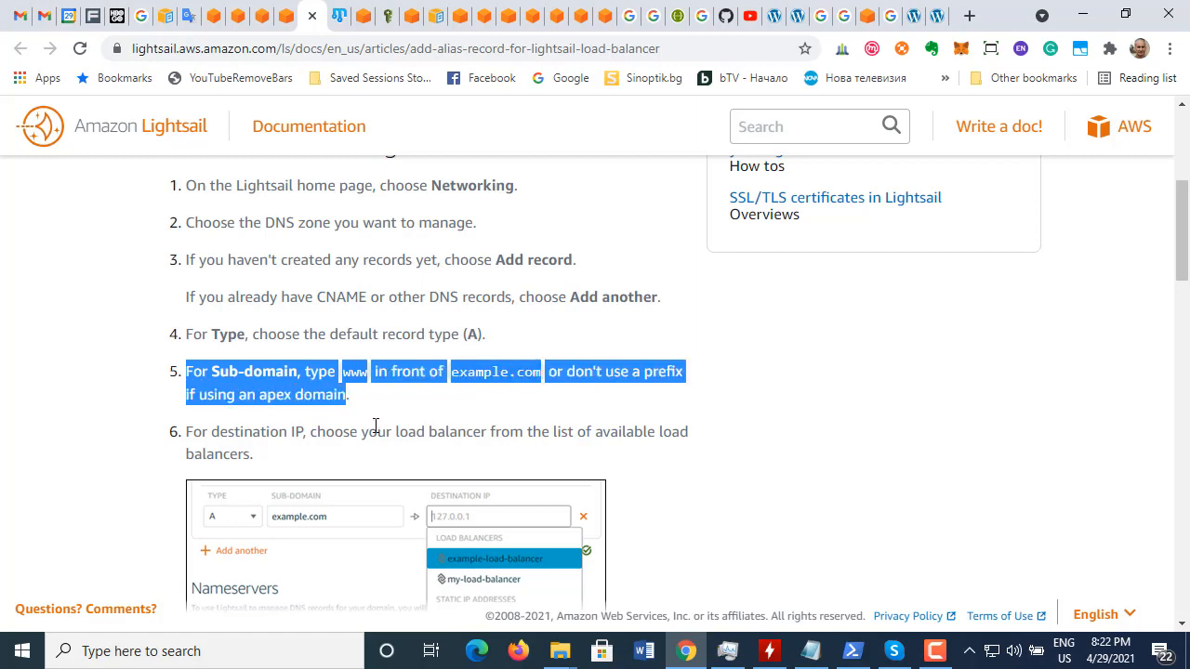
{"action": "scroll", "coordinate": [375, 425], "scroll_direction": "down", "scroll_amount": 1}
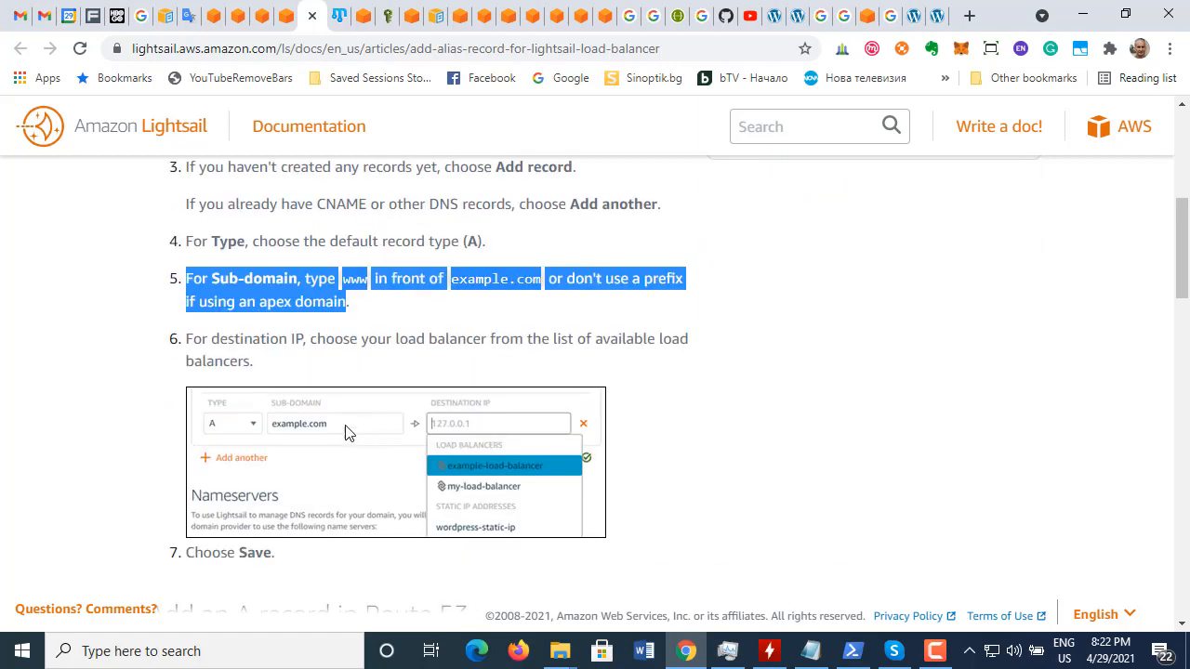
Step: Return to the load balancer's browser tab, open the mystoyan.com DNS zone from Lightsail's networking resources, and look over its records
{"action": "left_click", "coordinate": [285, 26]}
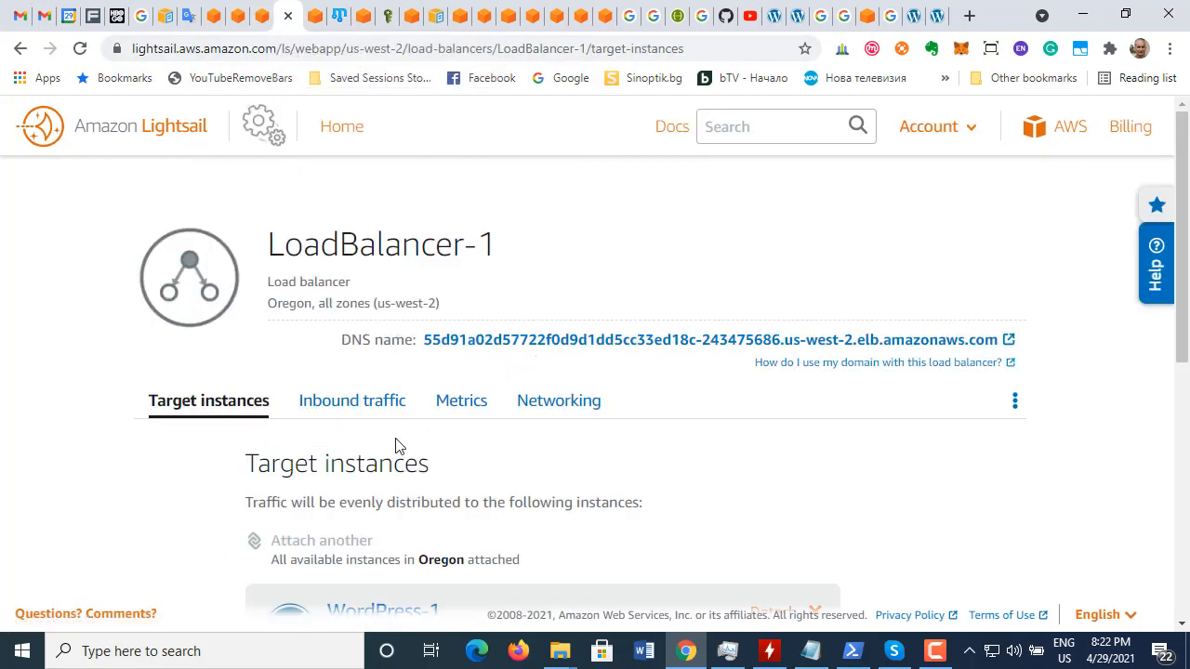
{"action": "scroll", "coordinate": [395, 446], "scroll_direction": "down", "scroll_amount": 5}
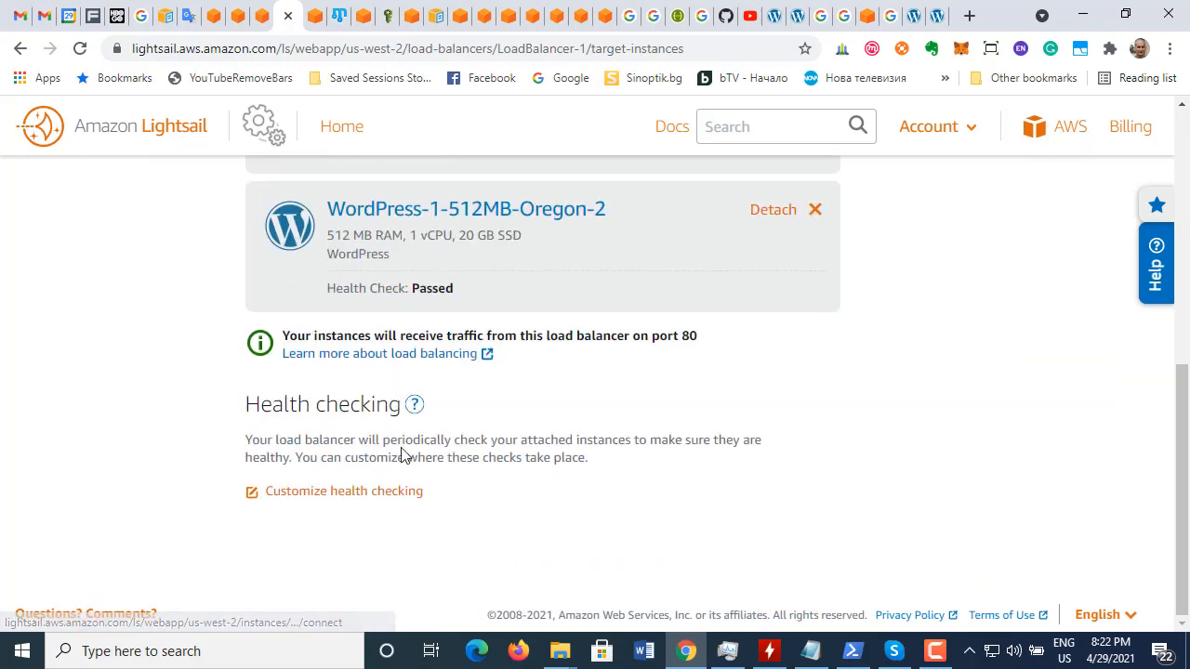
{"action": "scroll", "coordinate": [398, 452], "scroll_direction": "up", "scroll_amount": 5}
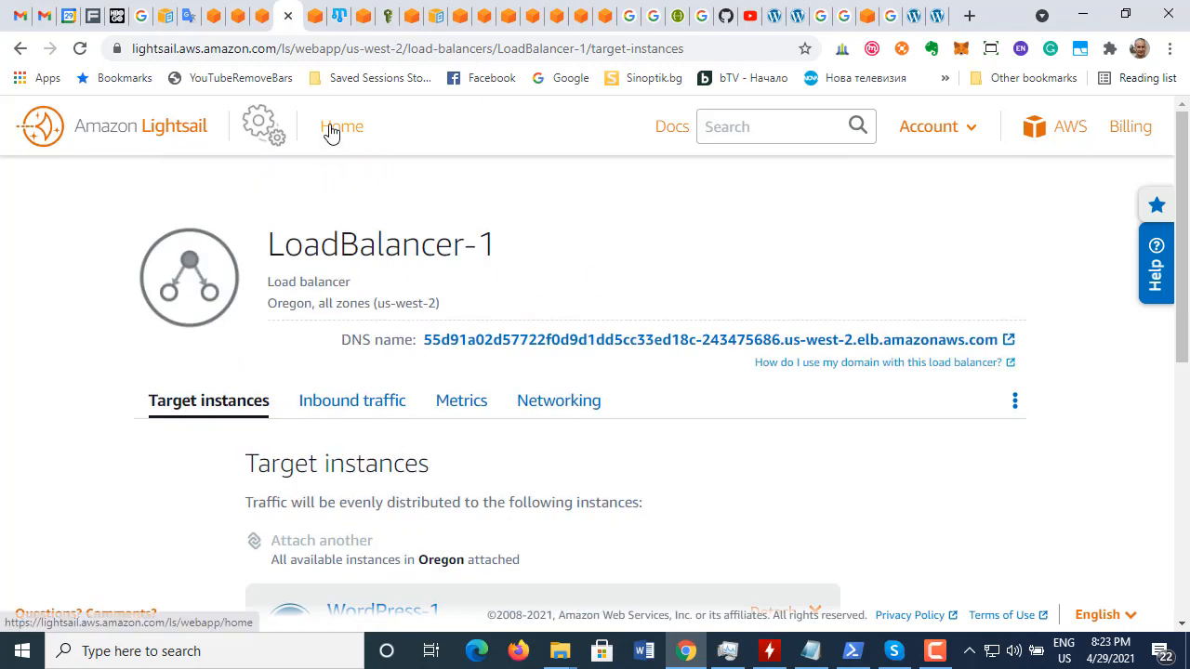
{"action": "left_click", "coordinate": [188, 128]}
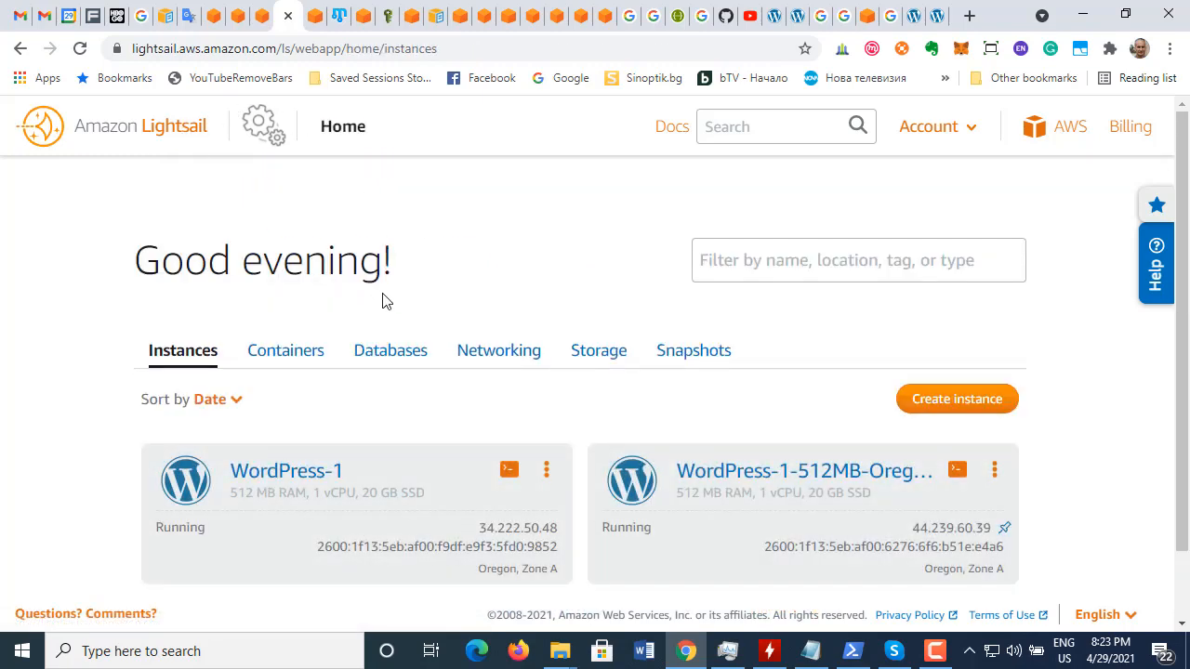
{"action": "left_click", "coordinate": [502, 351]}
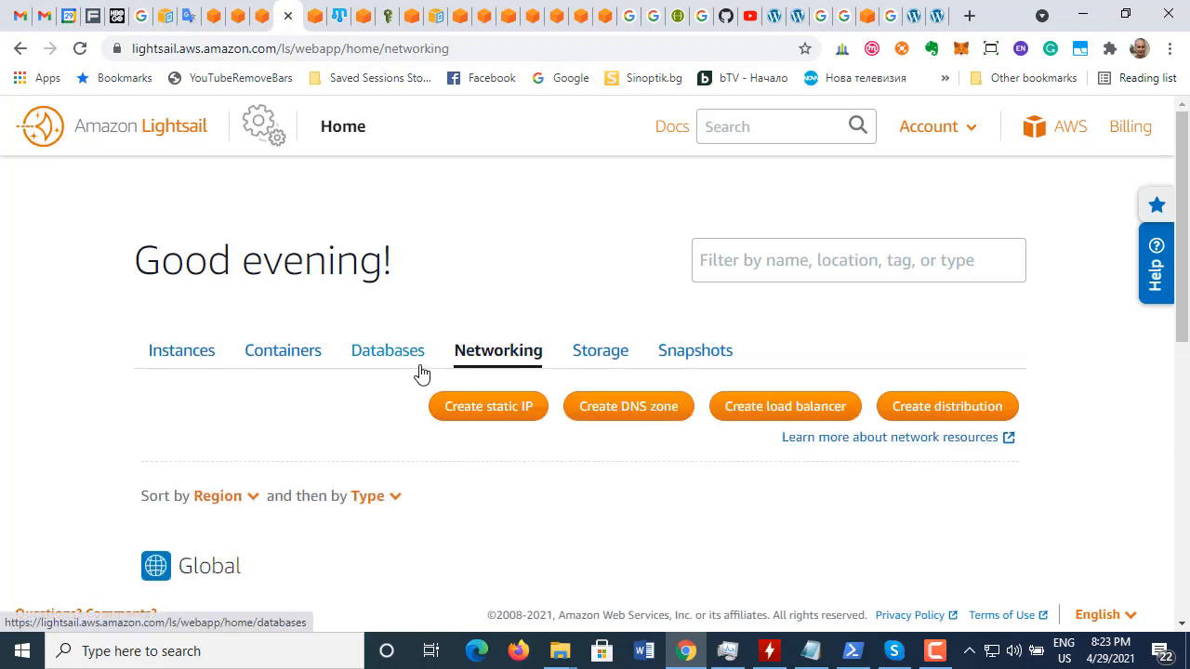
{"action": "scroll", "coordinate": [421, 373], "scroll_direction": "down", "scroll_amount": 4}
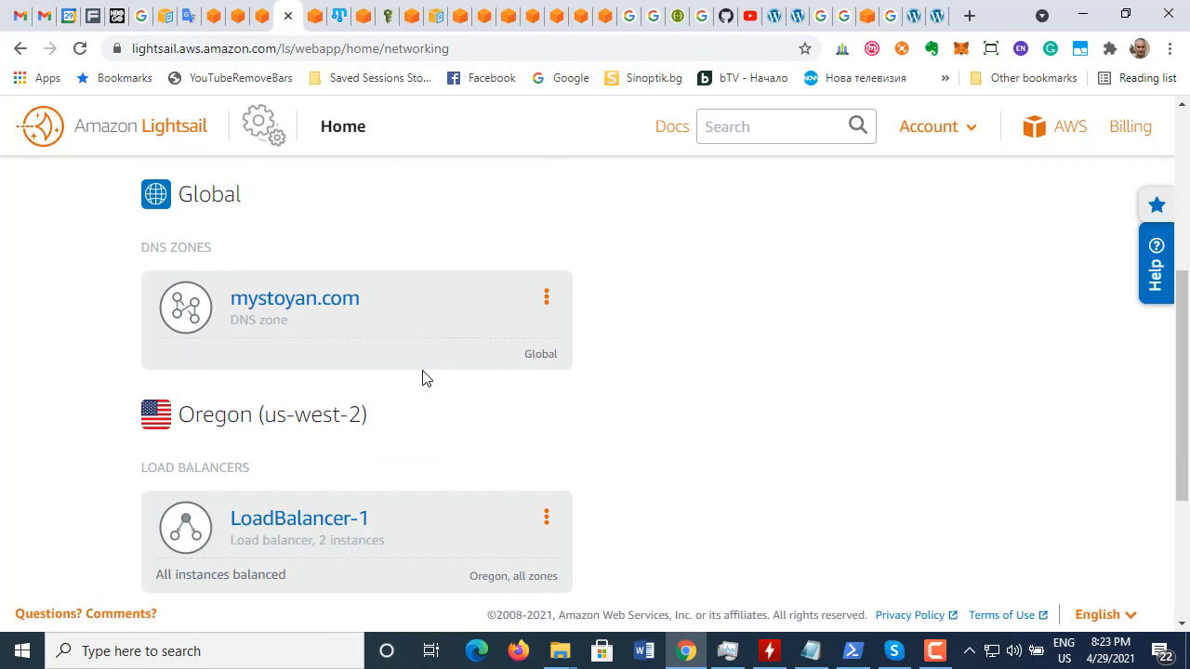
{"action": "left_click", "coordinate": [279, 298]}
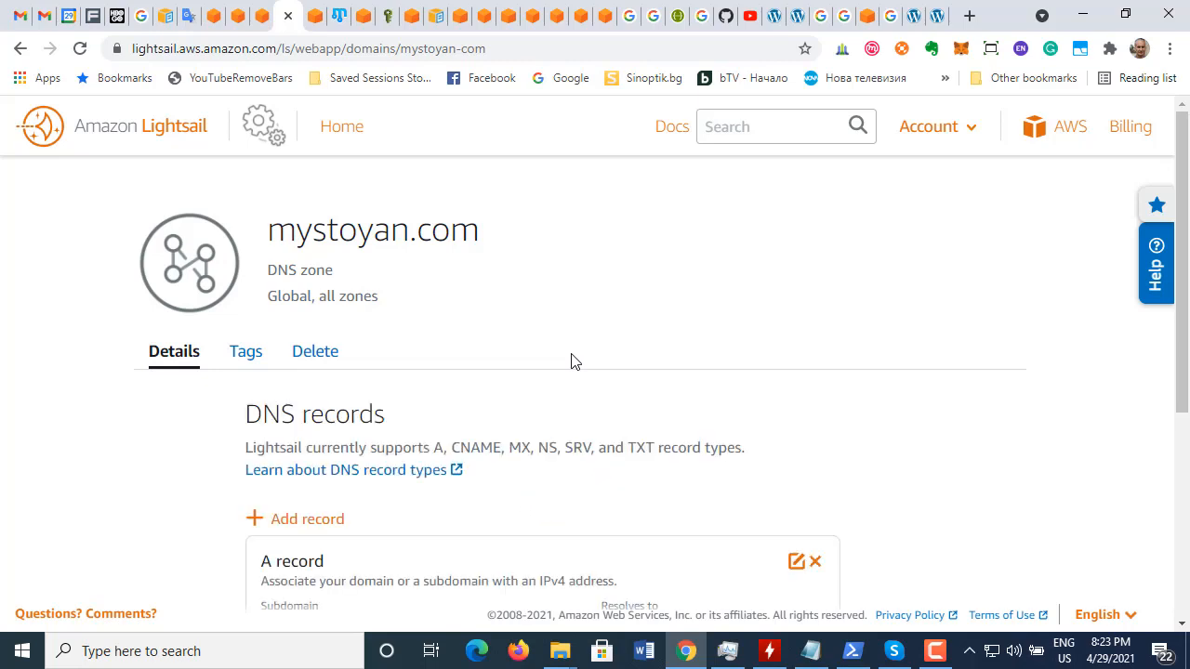
{"action": "scroll", "coordinate": [574, 362], "scroll_direction": "down", "scroll_amount": 4}
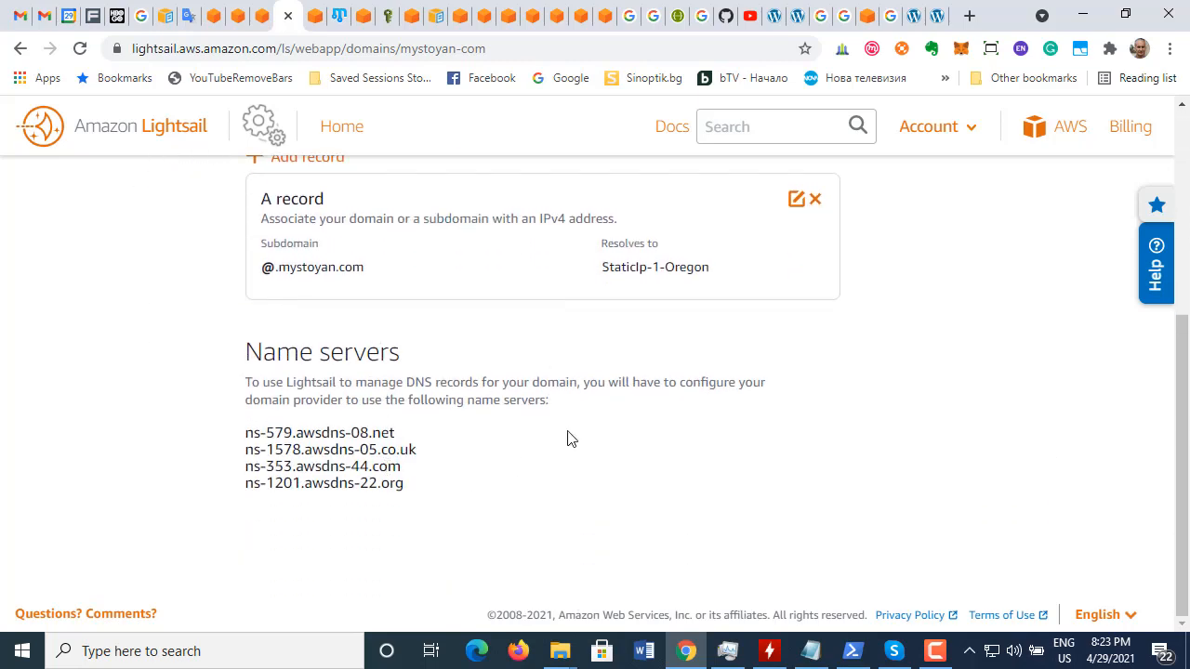
{"action": "scroll", "coordinate": [571, 439], "scroll_direction": "up", "scroll_amount": 3}
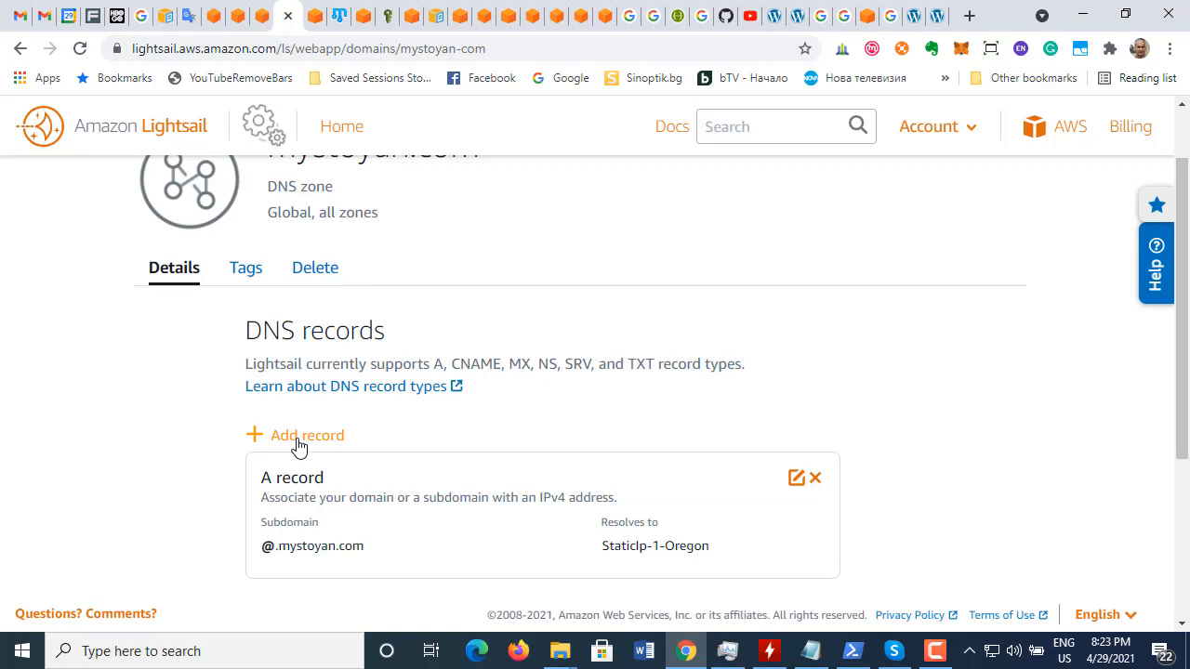
Step: Add an A record to the mystoyan.com DNS zone with subdomain loadbalancer resolving to LoadBalancer-1, and save it
{"action": "left_click", "coordinate": [299, 437]}
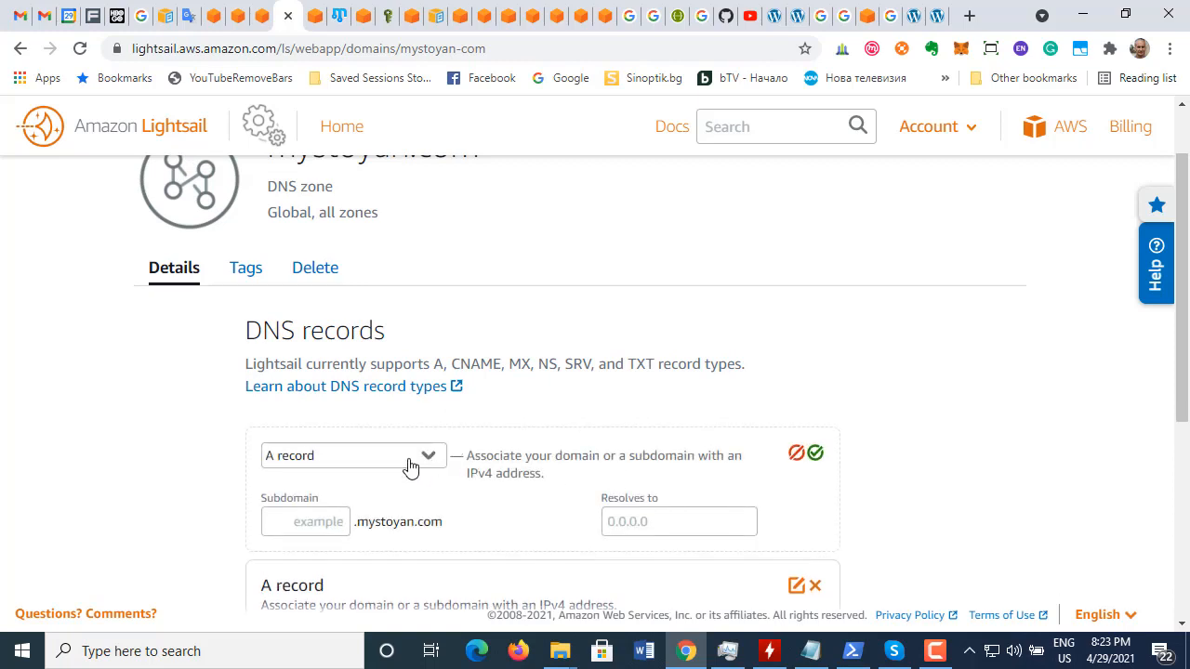
{"action": "left_click", "coordinate": [302, 520]}
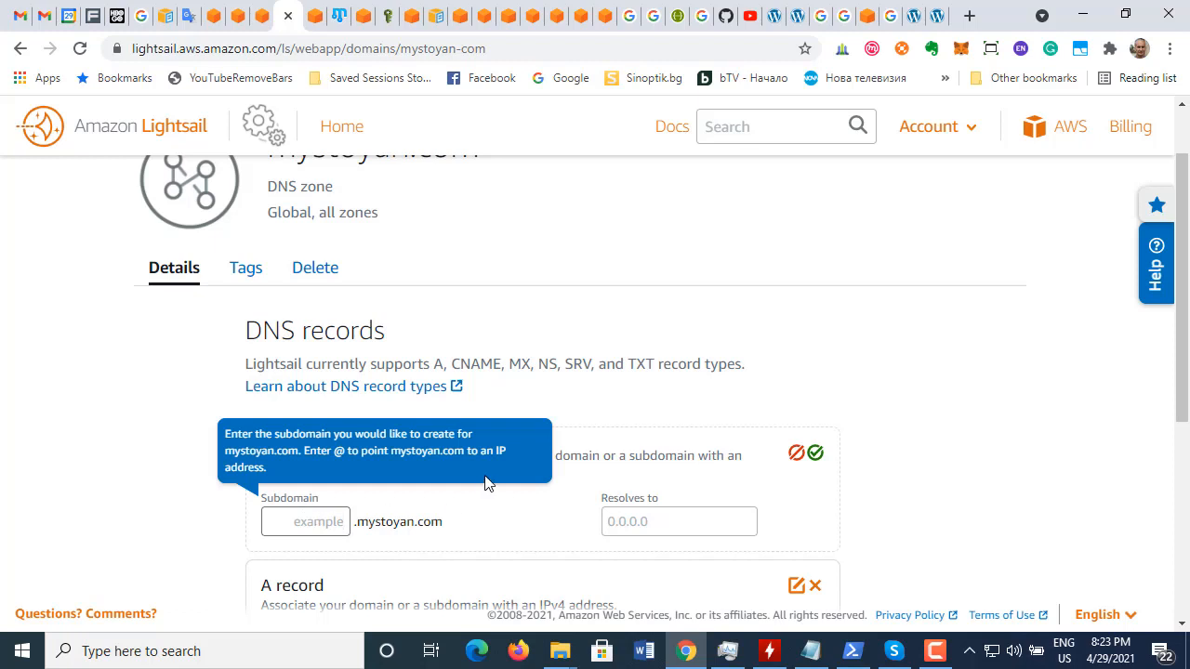
{"action": "scroll", "coordinate": [485, 482], "scroll_direction": "down", "scroll_amount": 2}
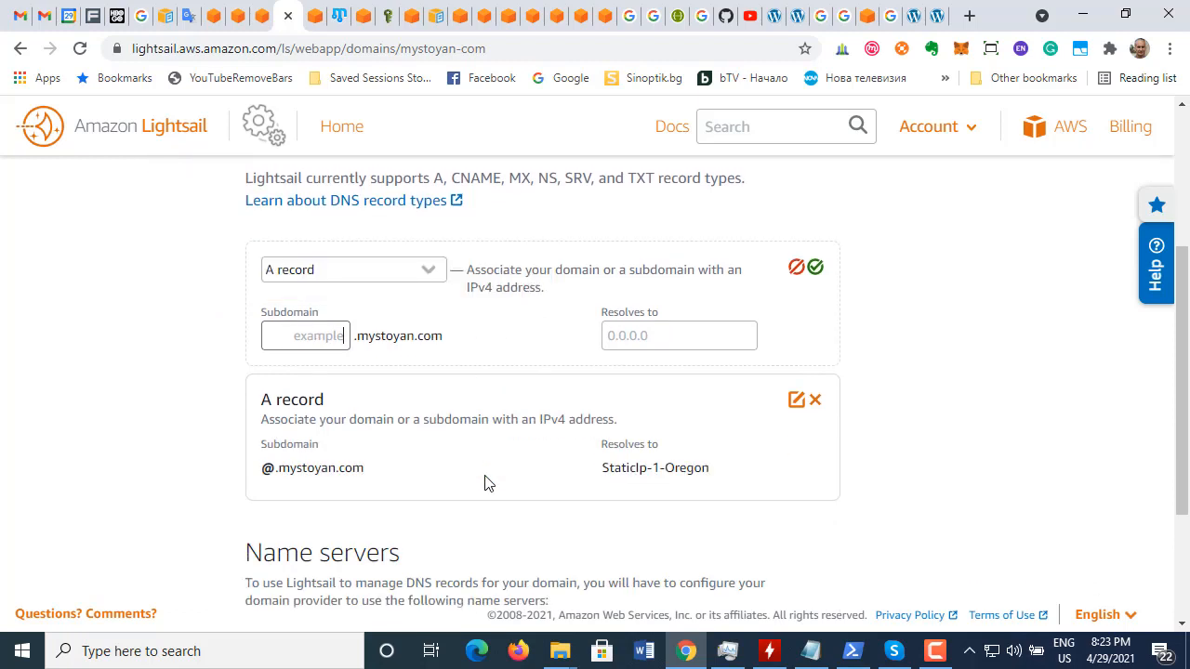
{"action": "type", "text": "loadbalancer"}
{"action": "left_click", "coordinate": [676, 335]}
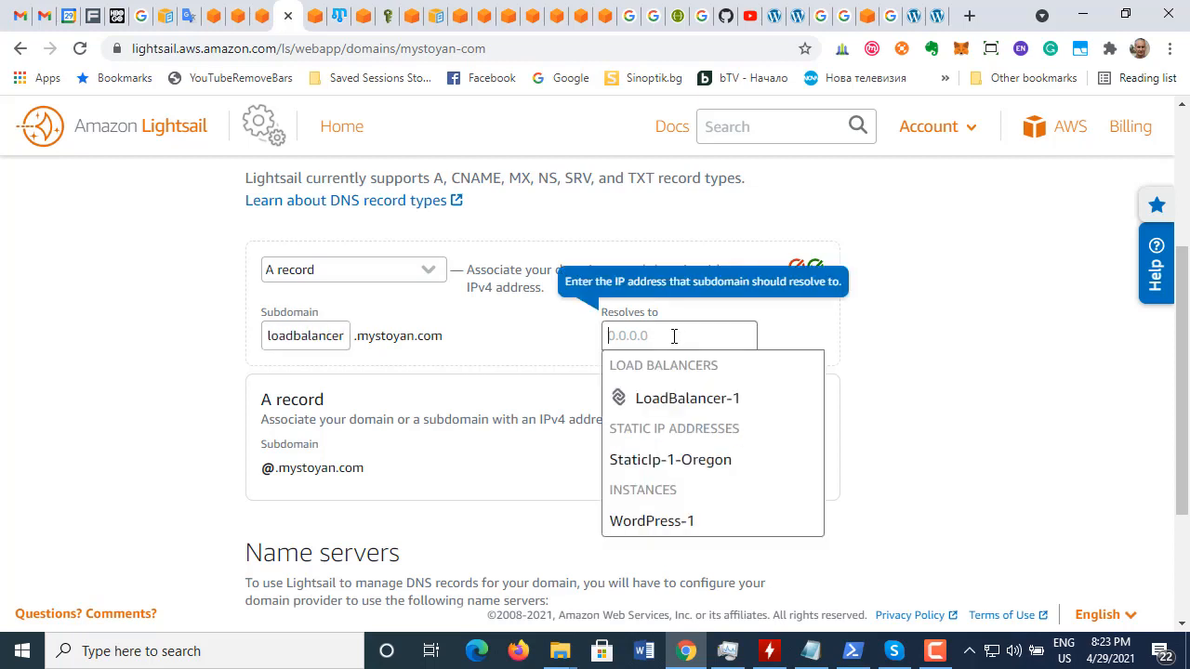
{"action": "left_click", "coordinate": [747, 399]}
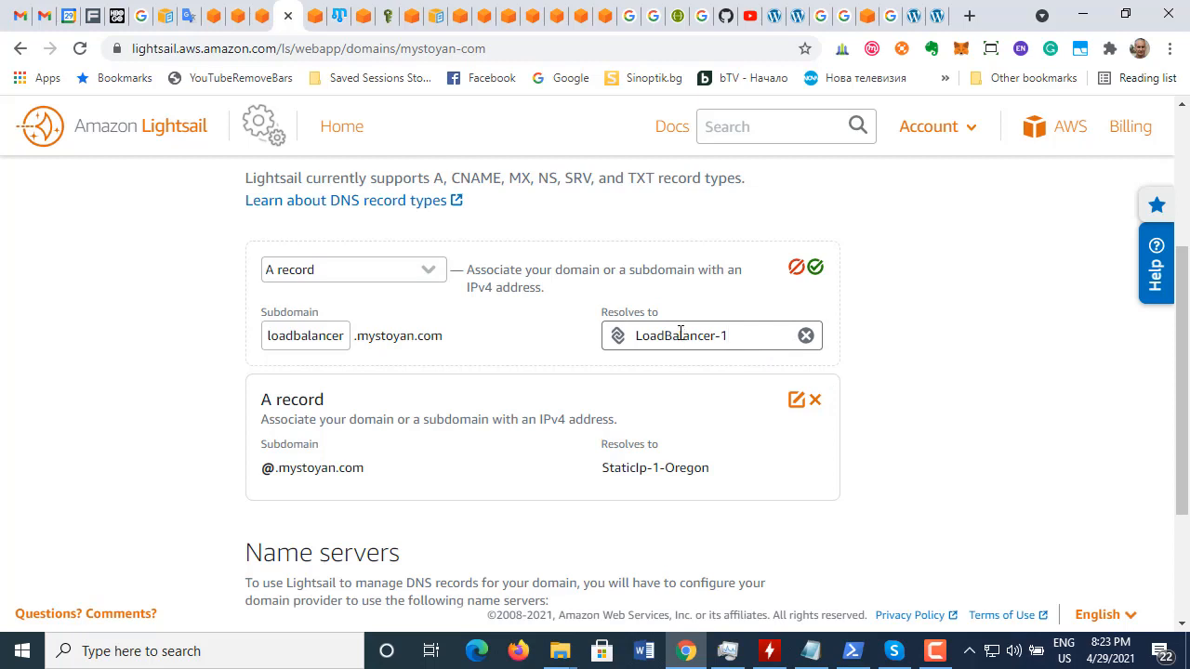
{"action": "left_click", "coordinate": [817, 270]}
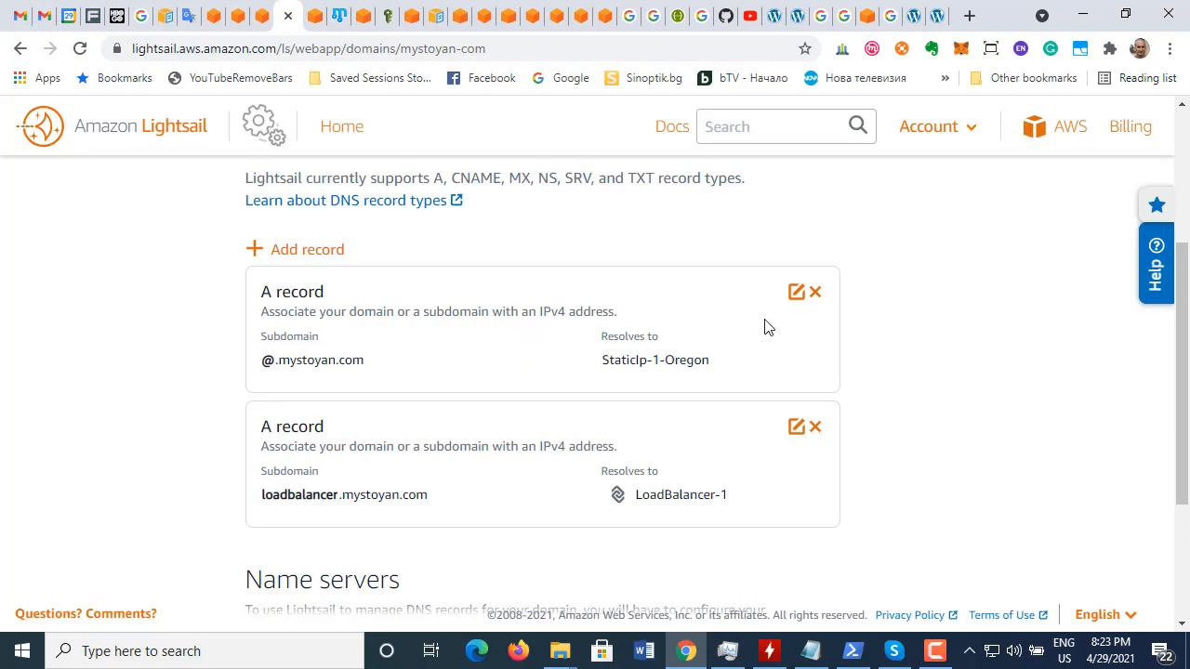
Step: Reload the loadbalacer.mystoyan.com blog page, and compare the DNS zone's records with the help article's sub-domain instructions
{"action": "left_click", "coordinate": [938, 16]}
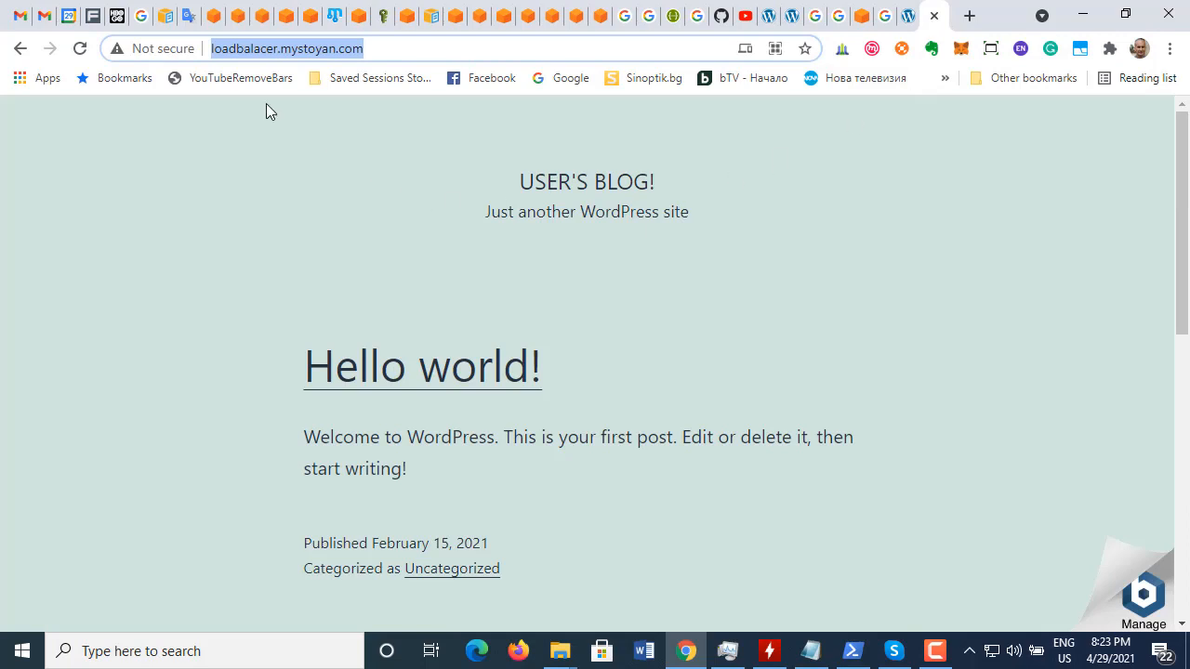
{"action": "left_click", "coordinate": [80, 48]}
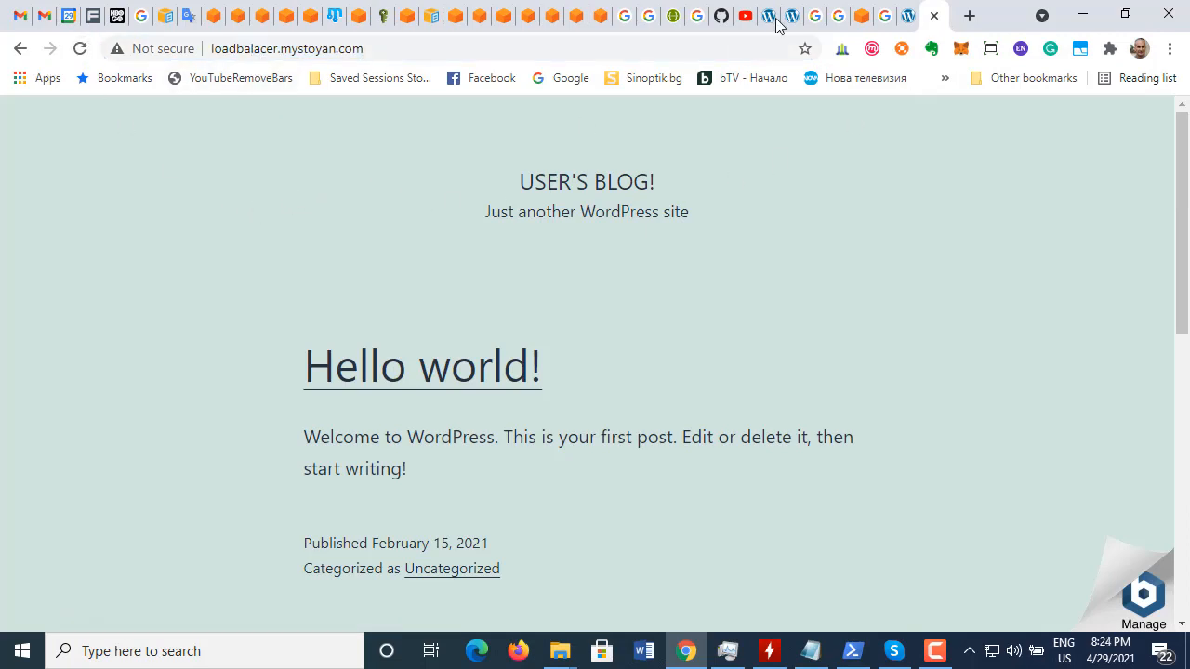
{"action": "left_click", "coordinate": [311, 15]}
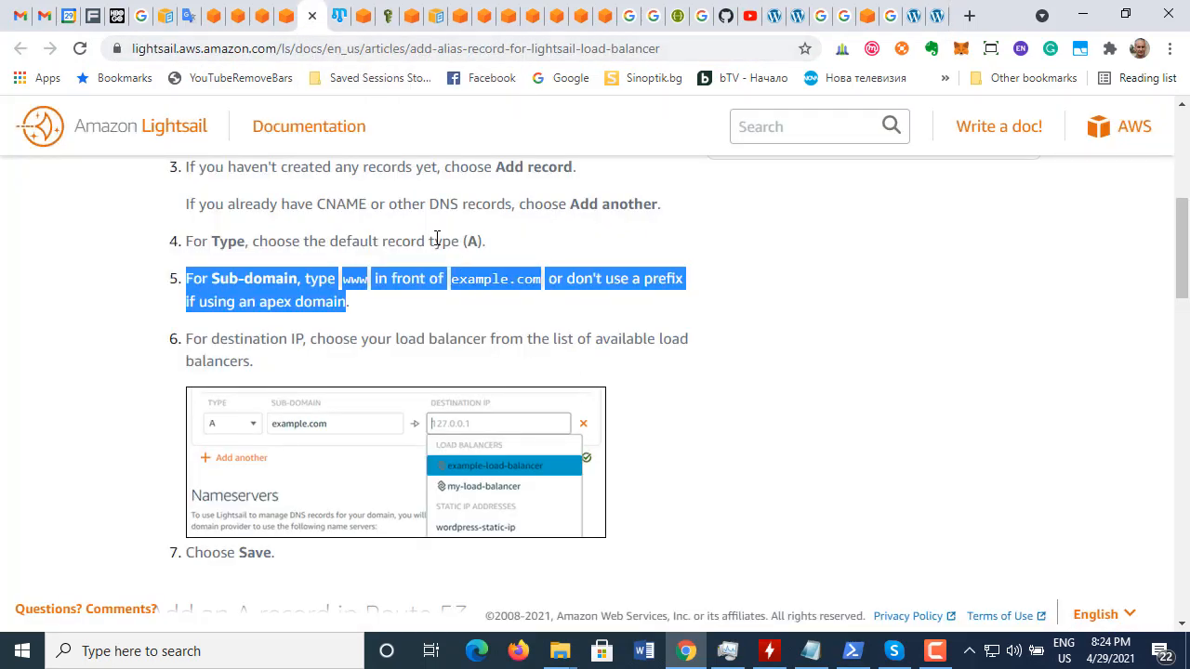
{"action": "left_click", "coordinate": [286, 16]}
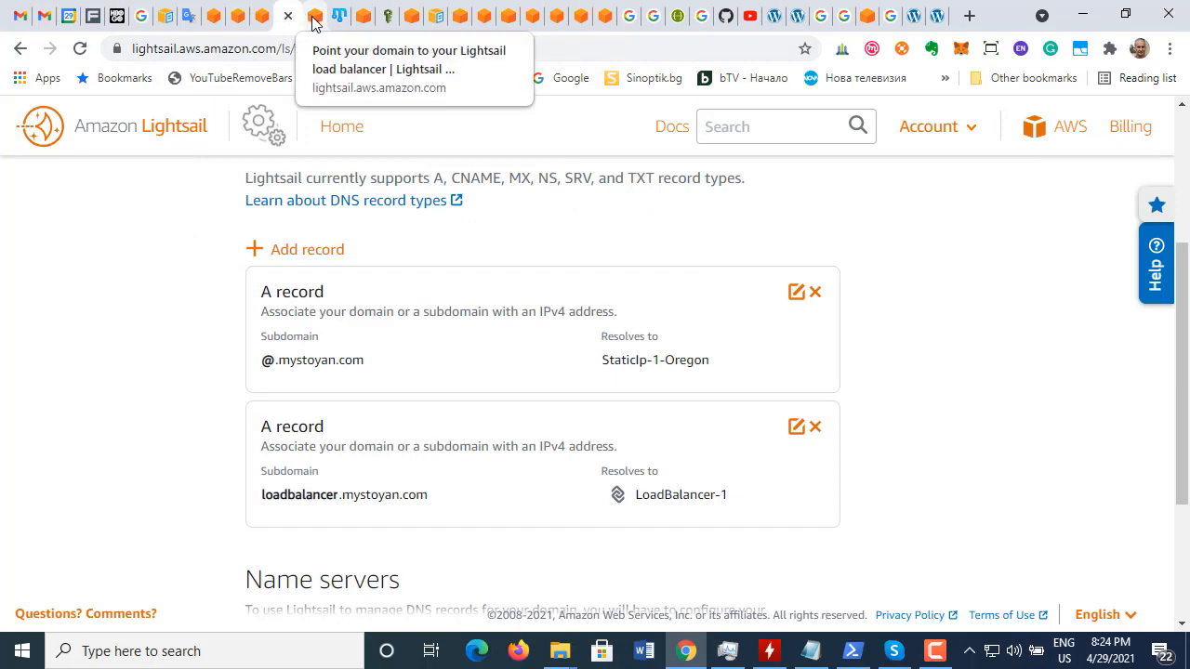
Step: Read the help article's first four instructions for adding an A record in Route 53, highlighting them through Create record
{"action": "left_click", "coordinate": [313, 21]}
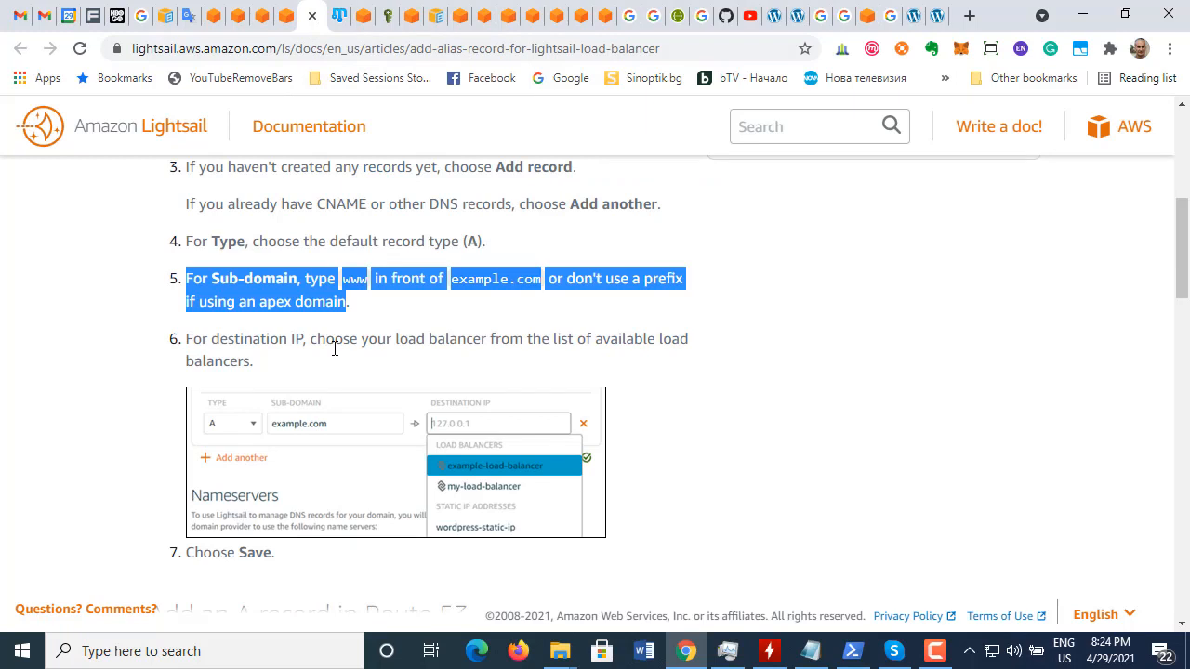
{"action": "scroll", "coordinate": [336, 358], "scroll_direction": "down", "scroll_amount": 4}
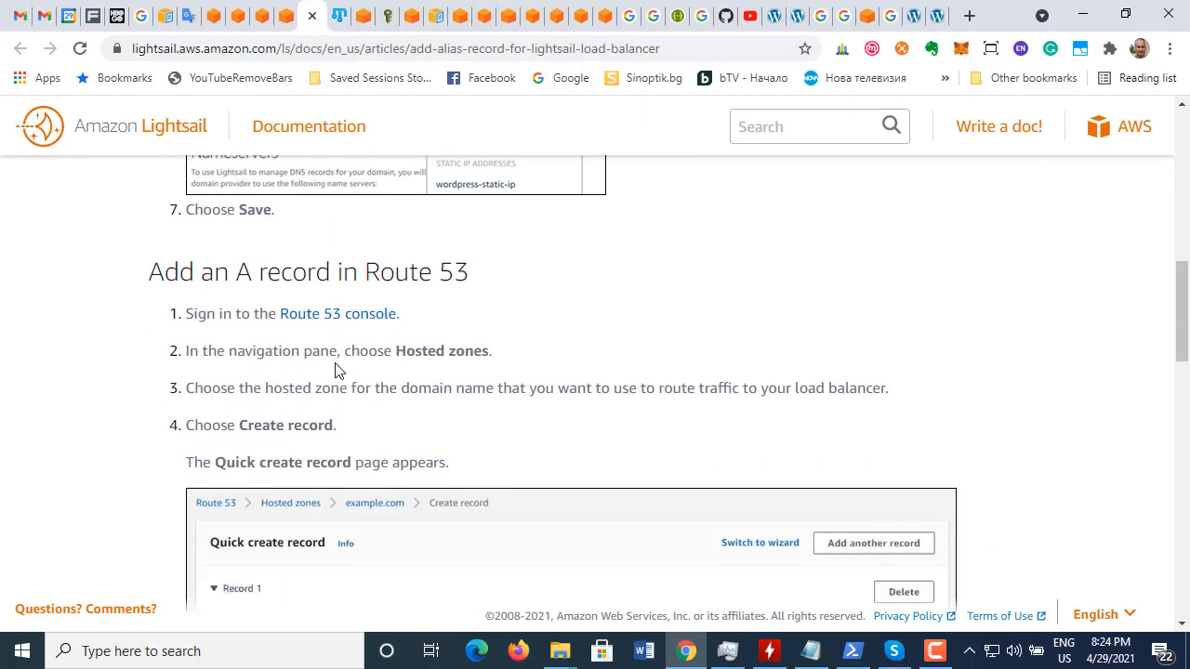
{"action": "left_click_drag", "start_coordinate": [233, 242], "coordinate": [498, 234]}
{"action": "left_click_drag", "start_coordinate": [196, 284], "coordinate": [446, 292]}
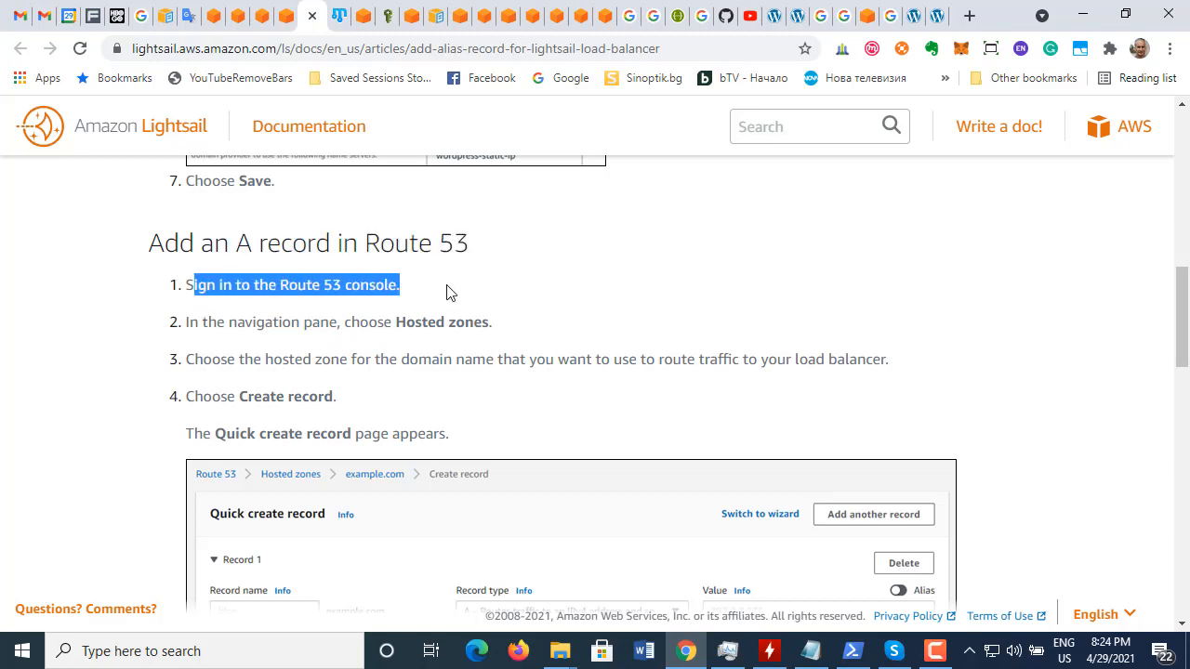
{"action": "left_click_drag", "start_coordinate": [199, 321], "coordinate": [550, 336]}
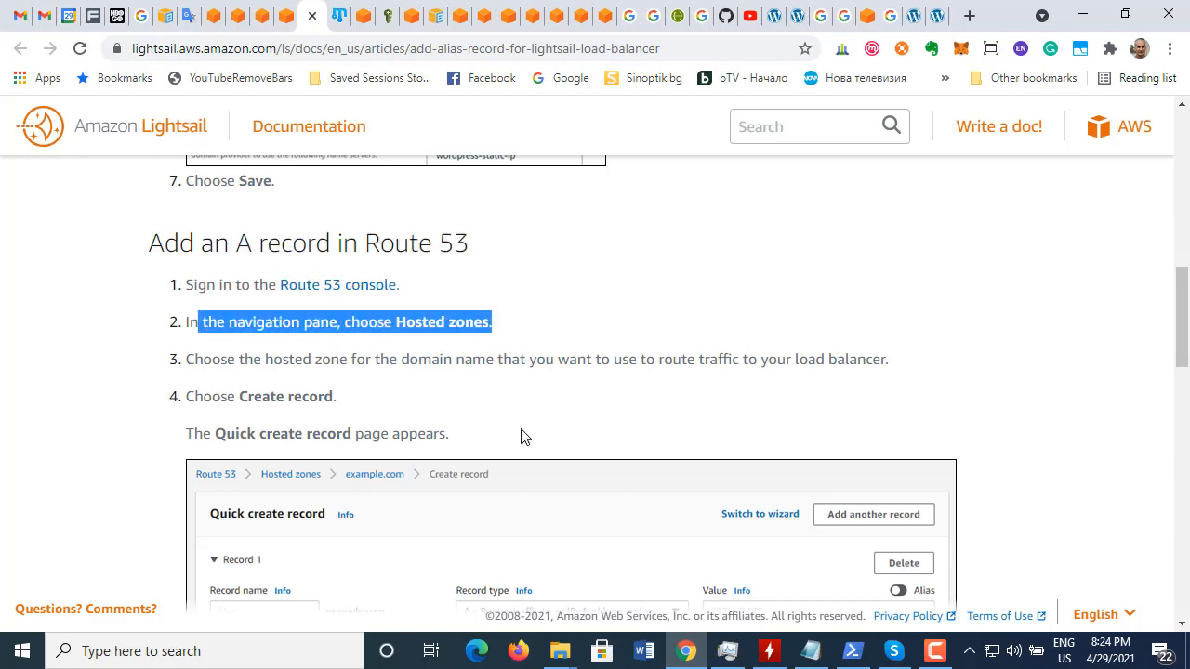
{"action": "scroll", "coordinate": [491, 448], "scroll_direction": "down", "scroll_amount": 1}
{"action": "scroll", "coordinate": [490, 450], "scroll_direction": "down", "scroll_amount": 1}
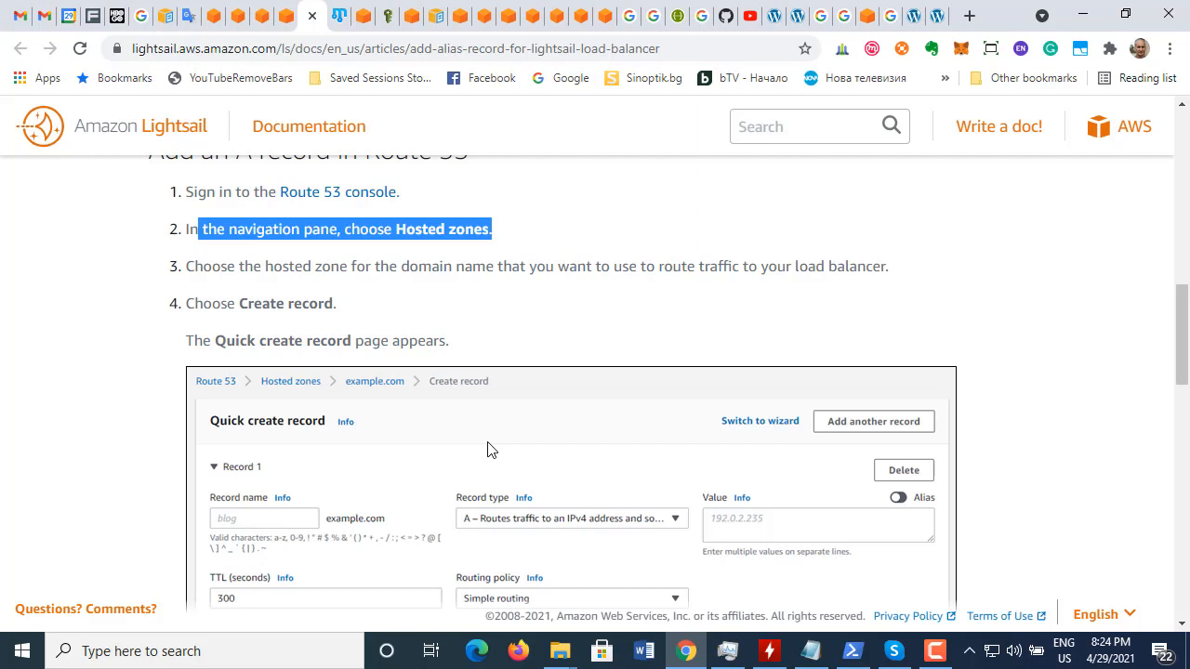
{"action": "left_click_drag", "start_coordinate": [186, 192], "coordinate": [397, 184]}
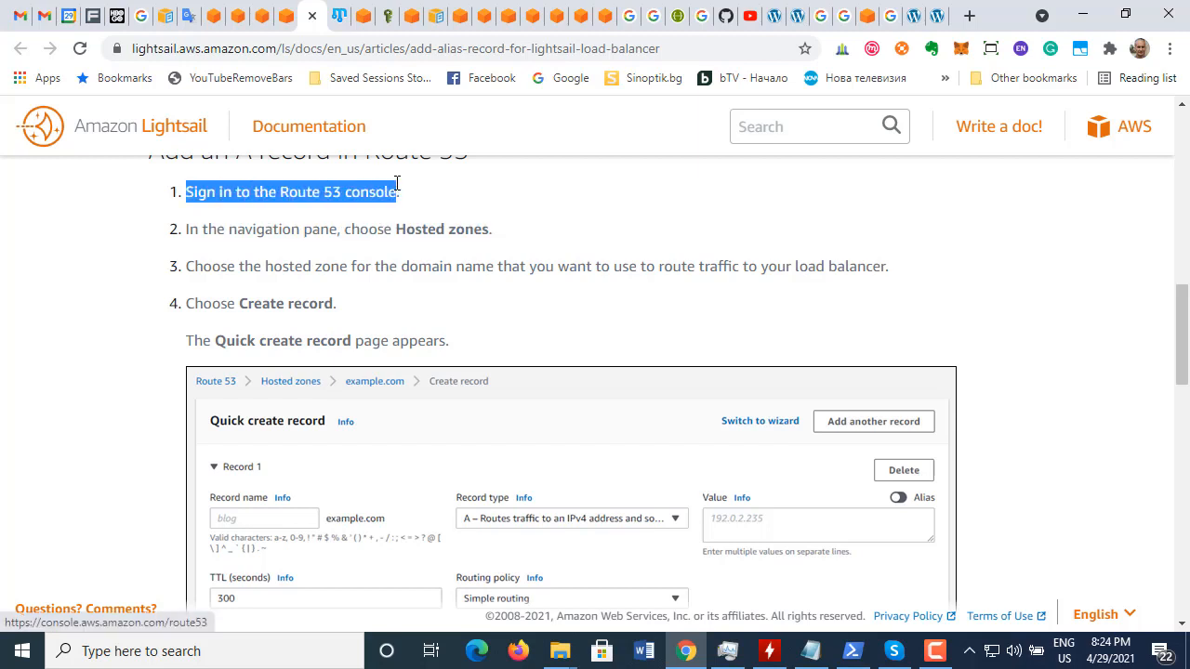
{"action": "left_click_drag", "start_coordinate": [187, 267], "coordinate": [957, 274]}
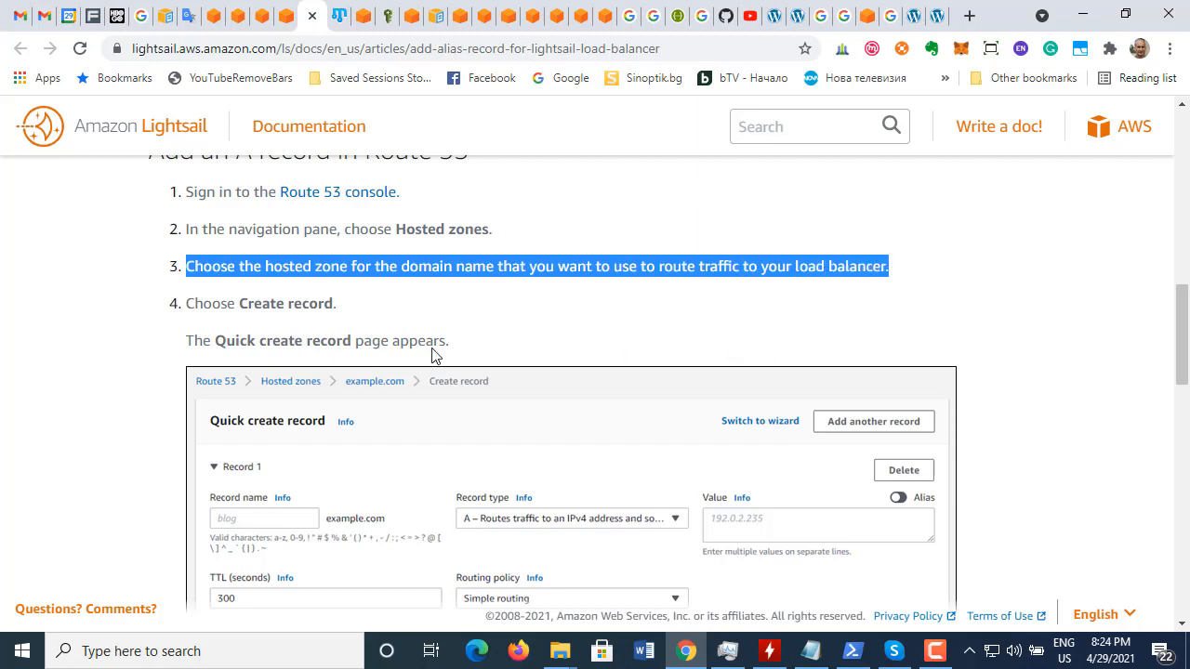
{"action": "left_click_drag", "start_coordinate": [187, 301], "coordinate": [381, 335]}
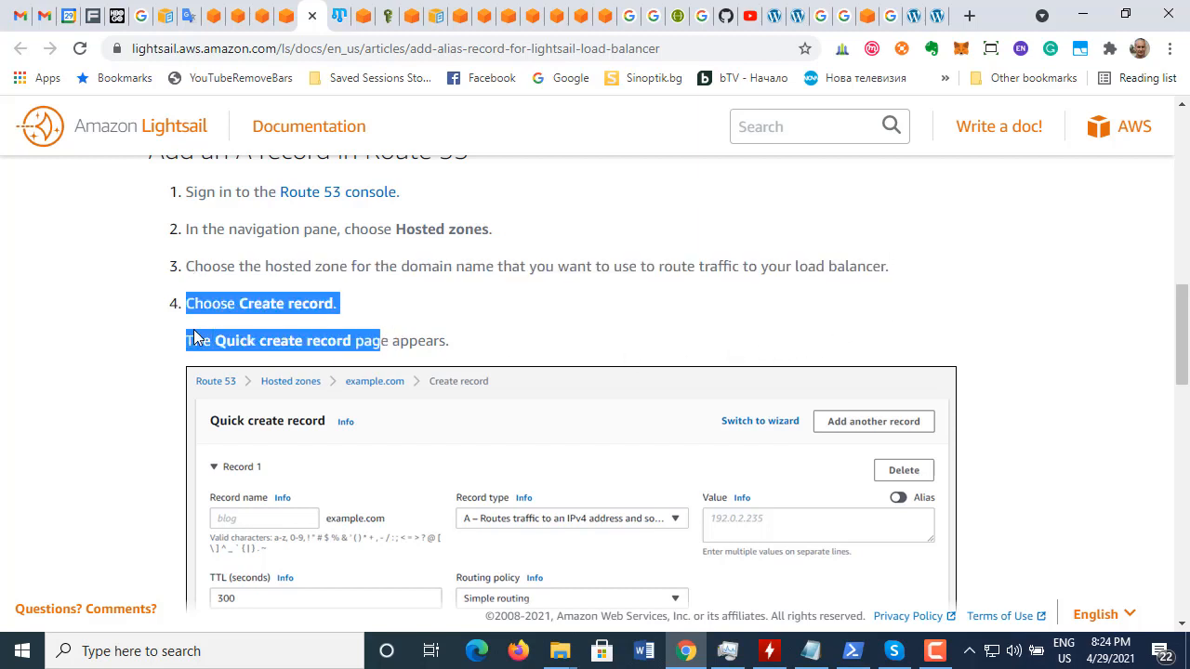
{"action": "left_click", "coordinate": [381, 346]}
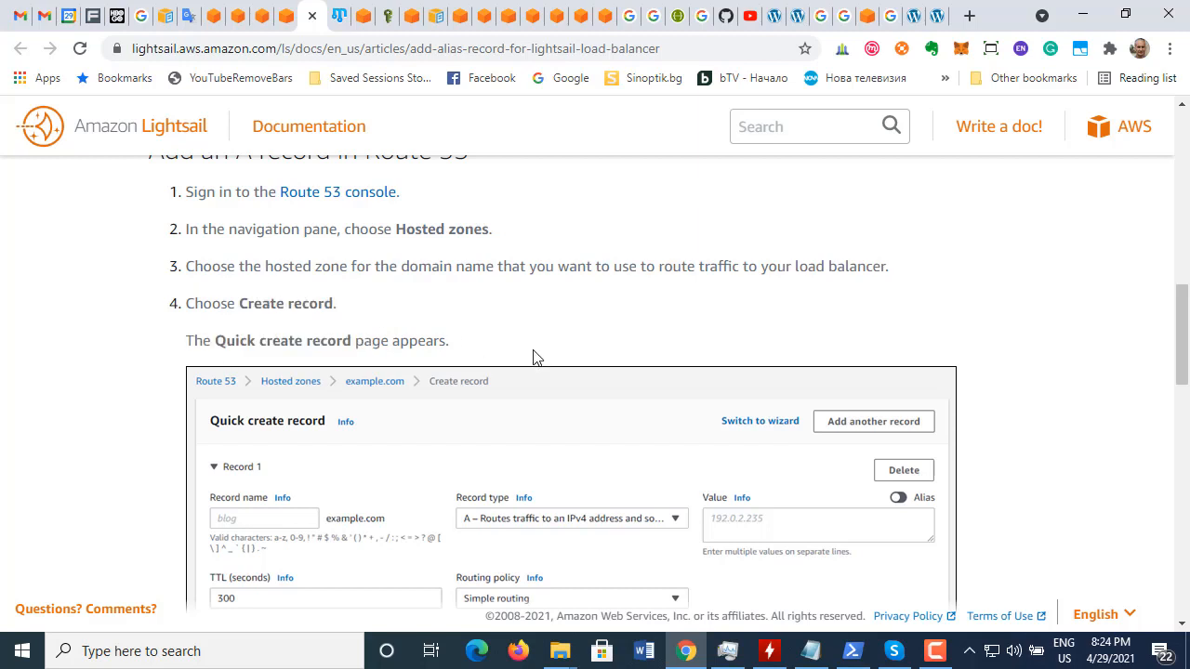
Step: Read the article's example record form and its instructions for the record name, record type and Alias toggle, highlighting the key parts
{"action": "scroll", "coordinate": [533, 358], "scroll_direction": "down", "scroll_amount": 4}
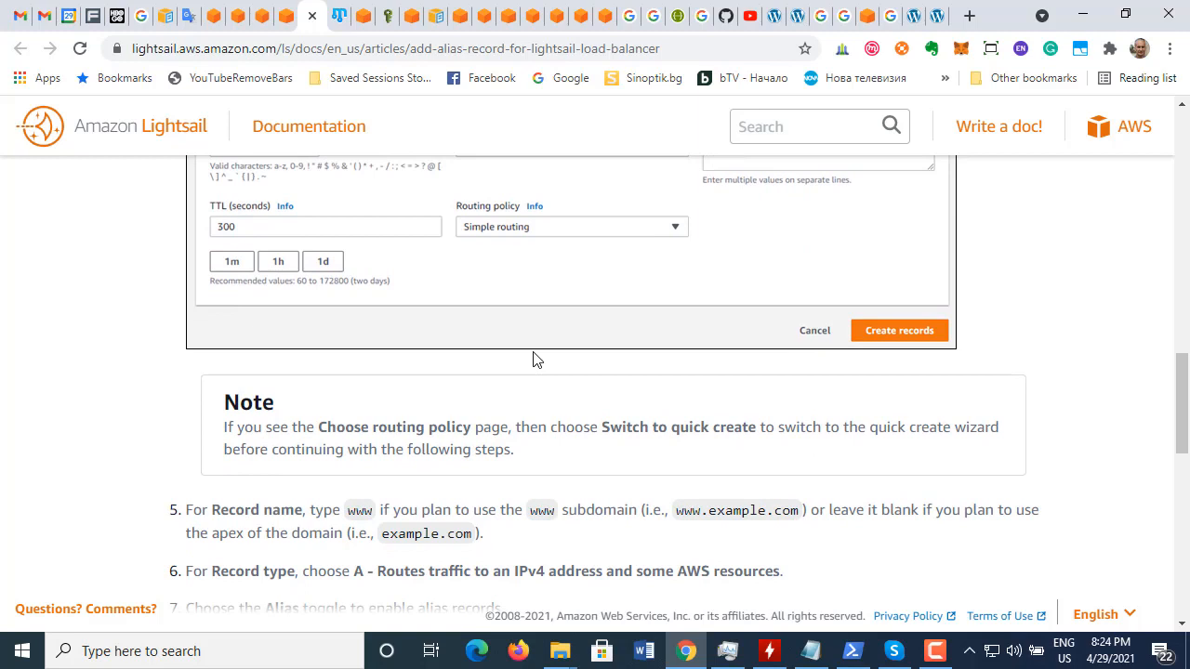
{"action": "scroll", "coordinate": [534, 360], "scroll_direction": "up", "scroll_amount": 1}
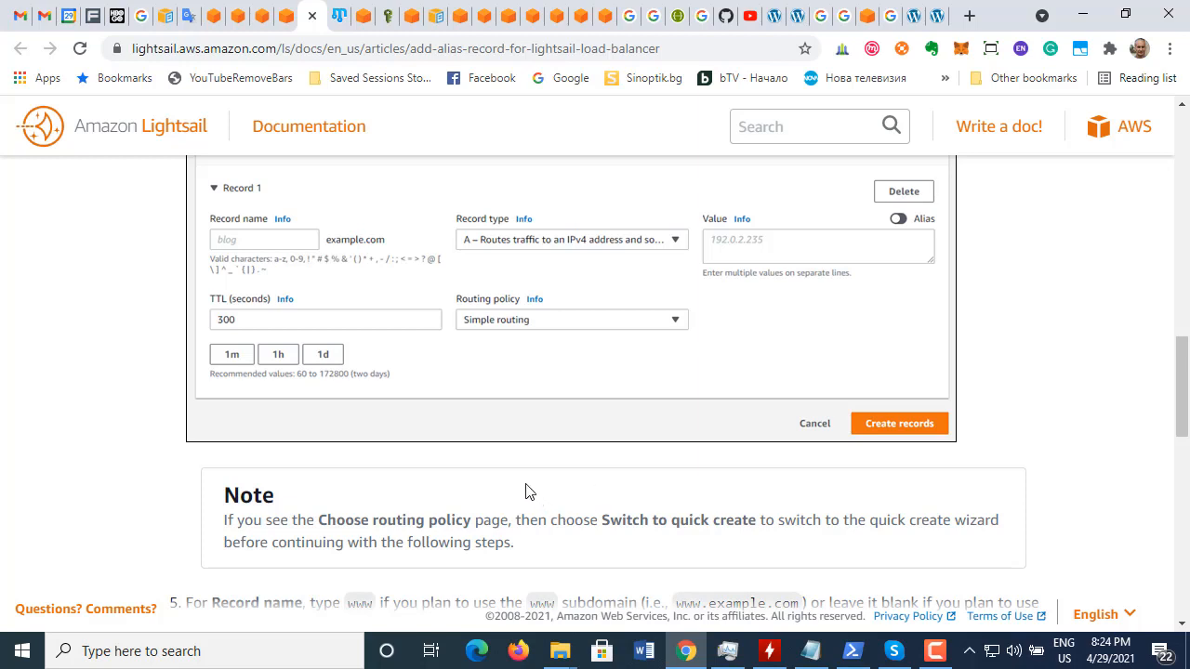
{"action": "scroll", "coordinate": [526, 490], "scroll_direction": "down", "scroll_amount": 2}
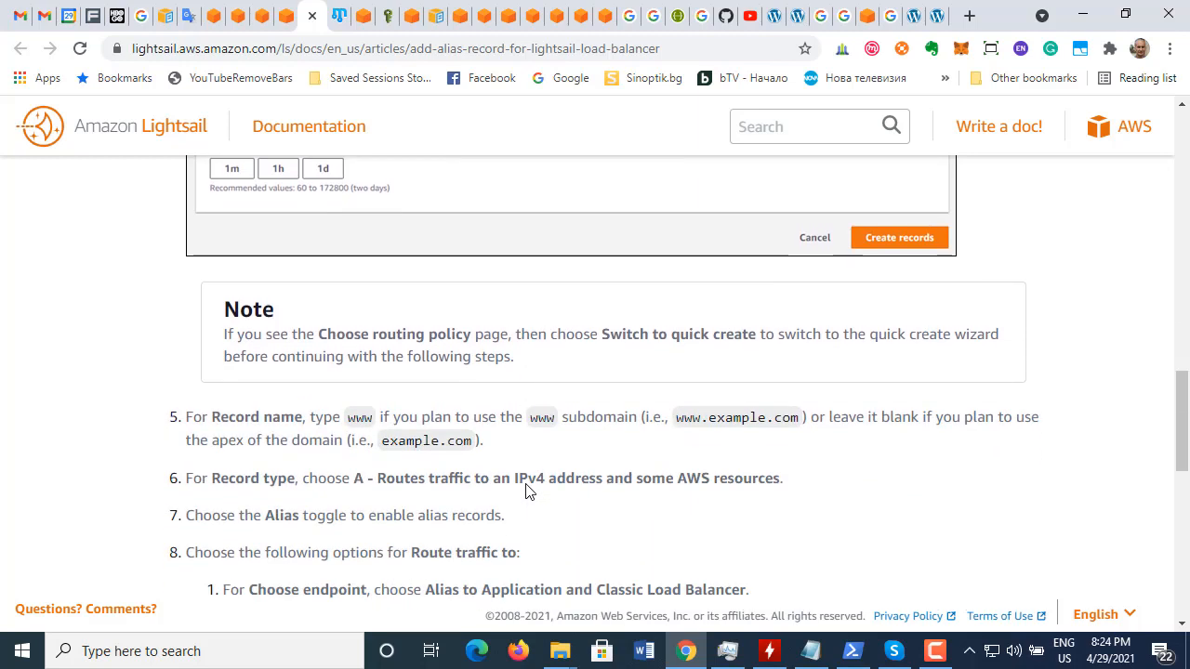
{"action": "left_click_drag", "start_coordinate": [213, 416], "coordinate": [420, 418]}
{"action": "scroll", "coordinate": [593, 502], "scroll_direction": "up", "scroll_amount": 1}
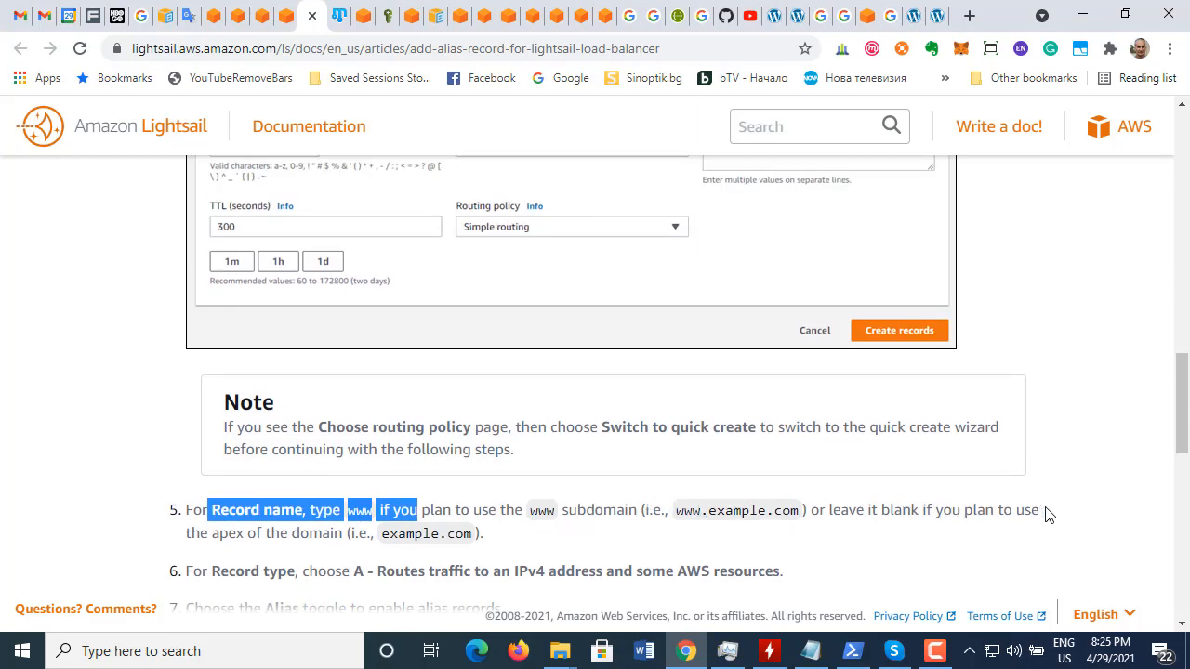
{"action": "left_click_drag", "start_coordinate": [186, 534], "coordinate": [499, 539]}
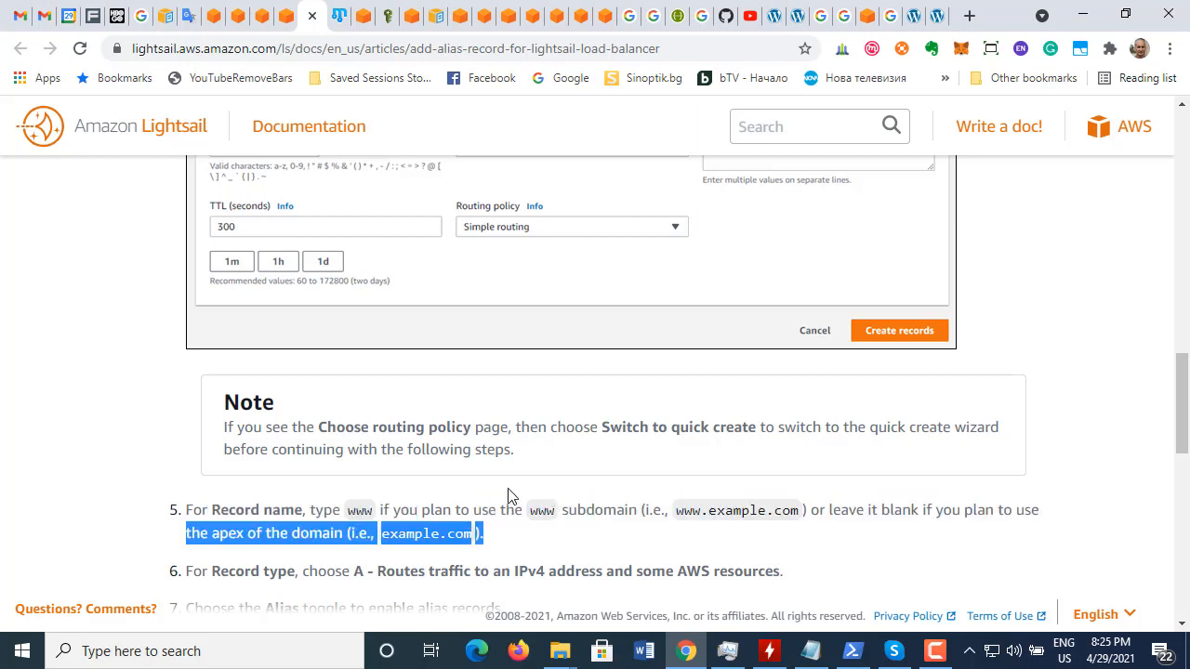
{"action": "scroll", "coordinate": [391, 514], "scroll_direction": "down", "scroll_amount": 1}
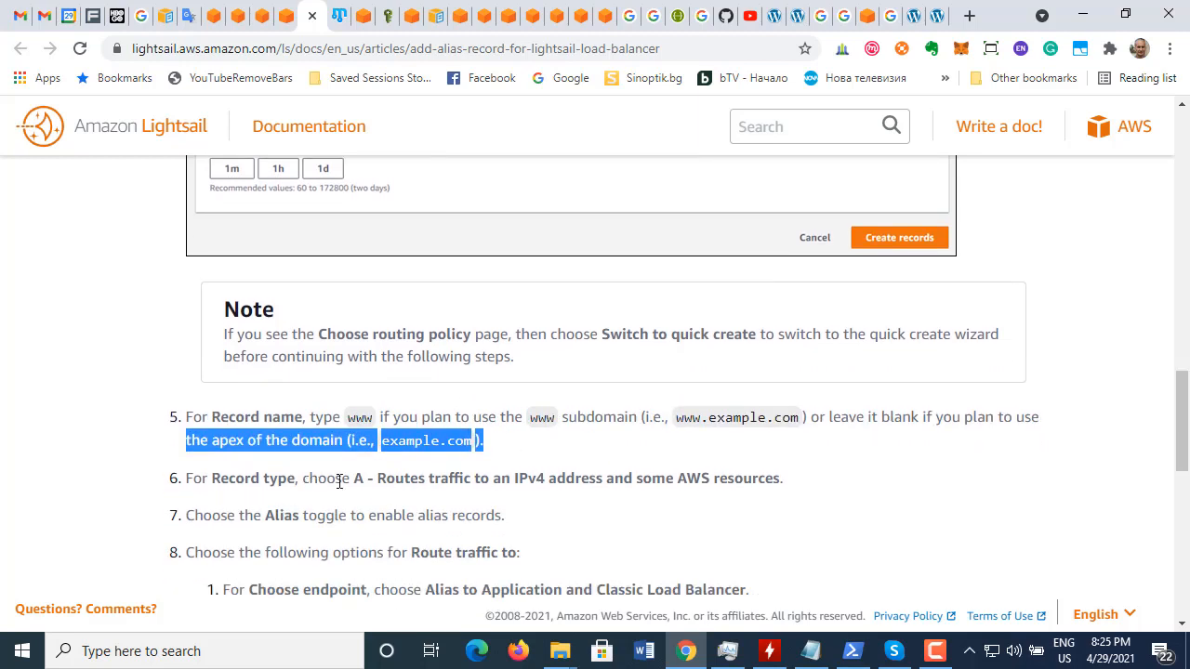
{"action": "left_click_drag", "start_coordinate": [377, 478], "coordinate": [771, 479]}
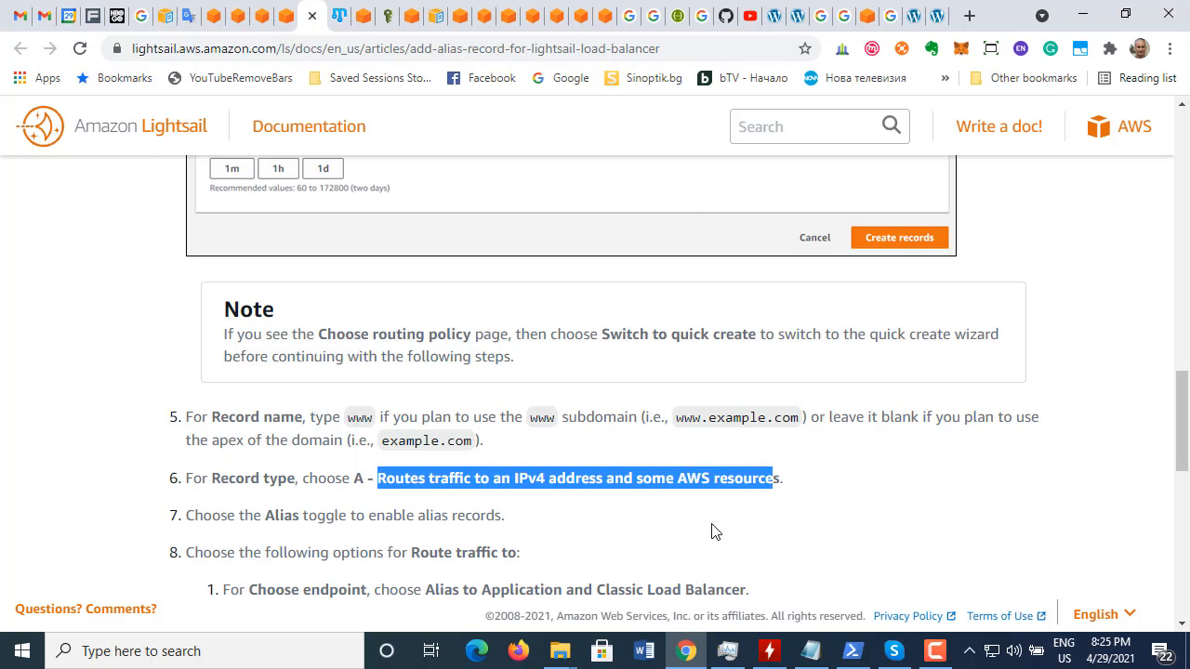
{"action": "left_click", "coordinate": [189, 511]}
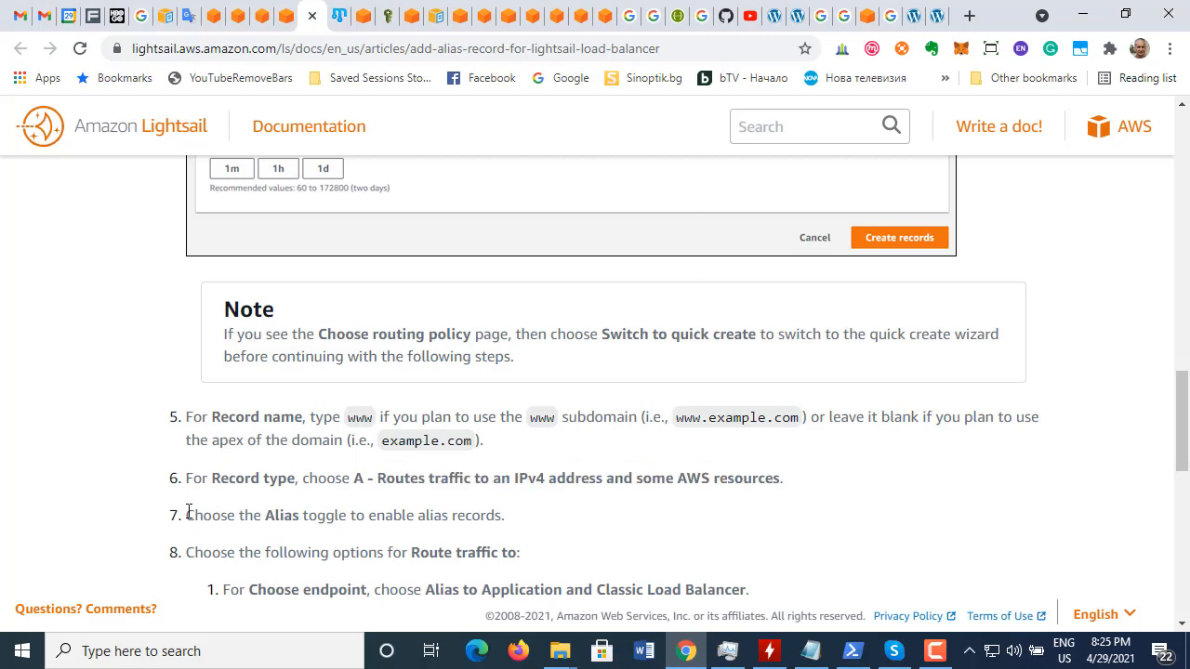
{"action": "left_click_drag", "start_coordinate": [188, 512], "coordinate": [510, 518]}
{"action": "scroll", "coordinate": [638, 504], "scroll_direction": "up", "scroll_amount": 2}
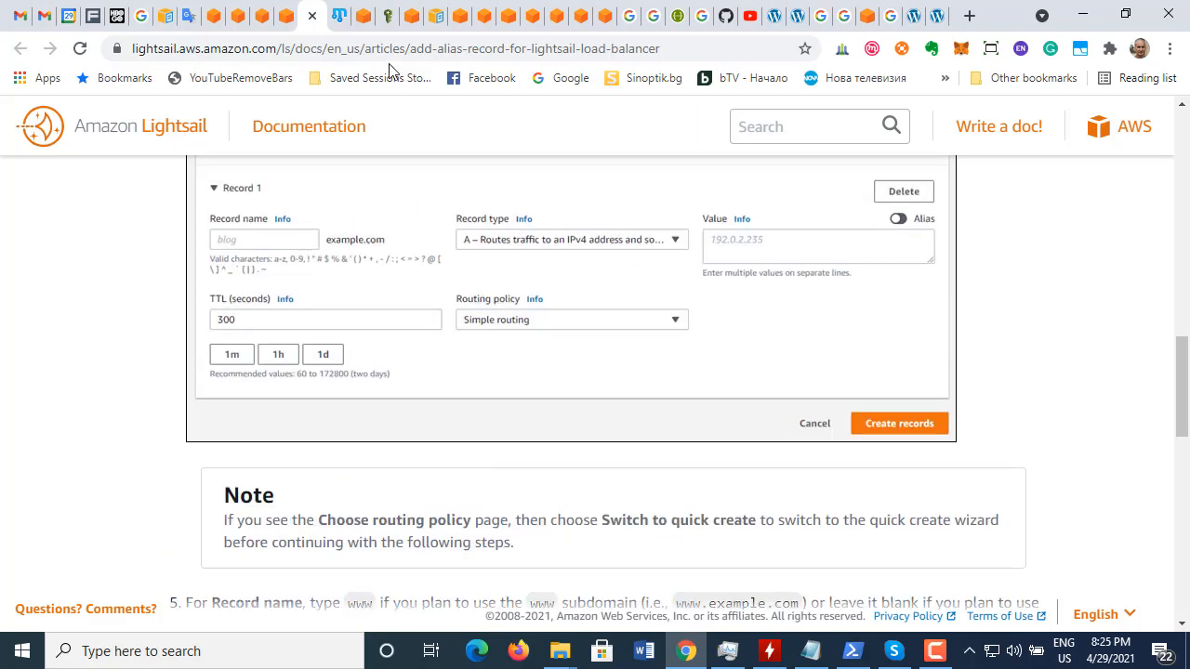
Step: Find the browser tab with Route 53's mystoyan.com hosted zone and look over its record list
{"action": "left_click", "coordinate": [407, 24]}
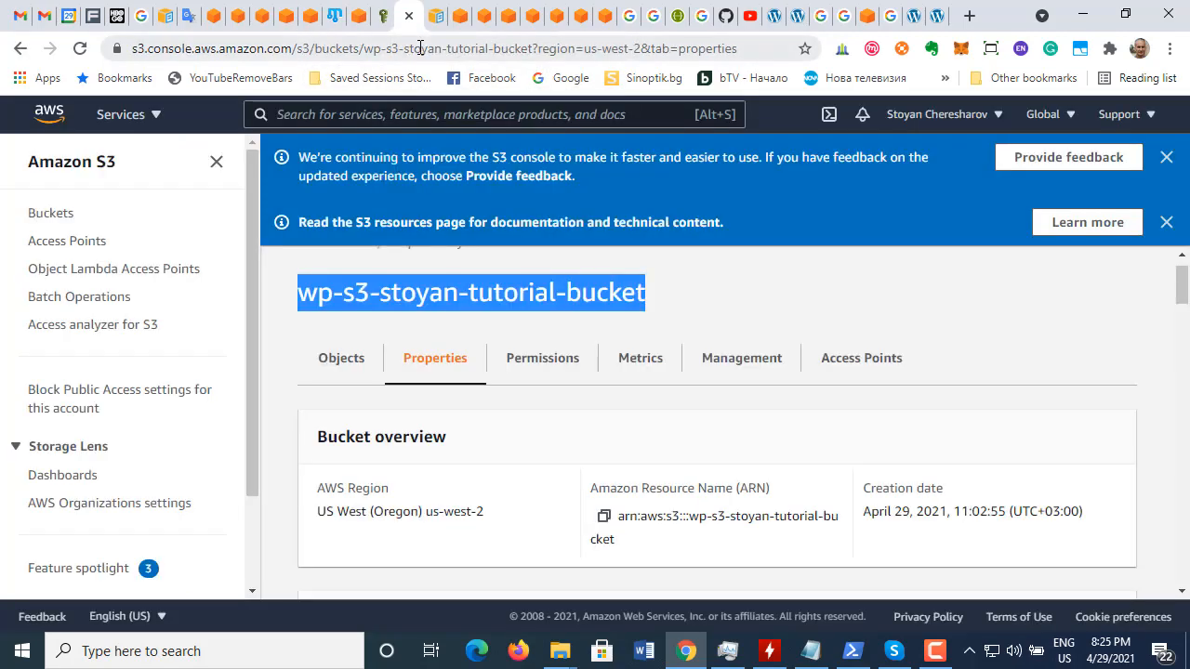
{"action": "left_click", "coordinate": [447, 16]}
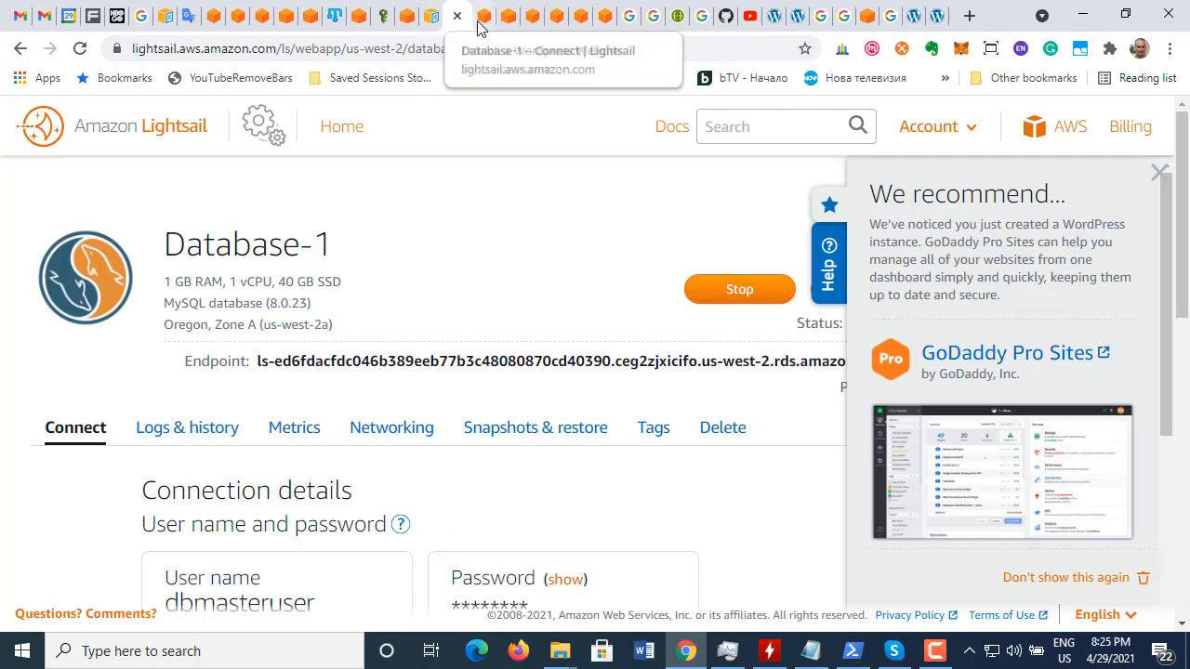
{"action": "left_click", "coordinate": [479, 26]}
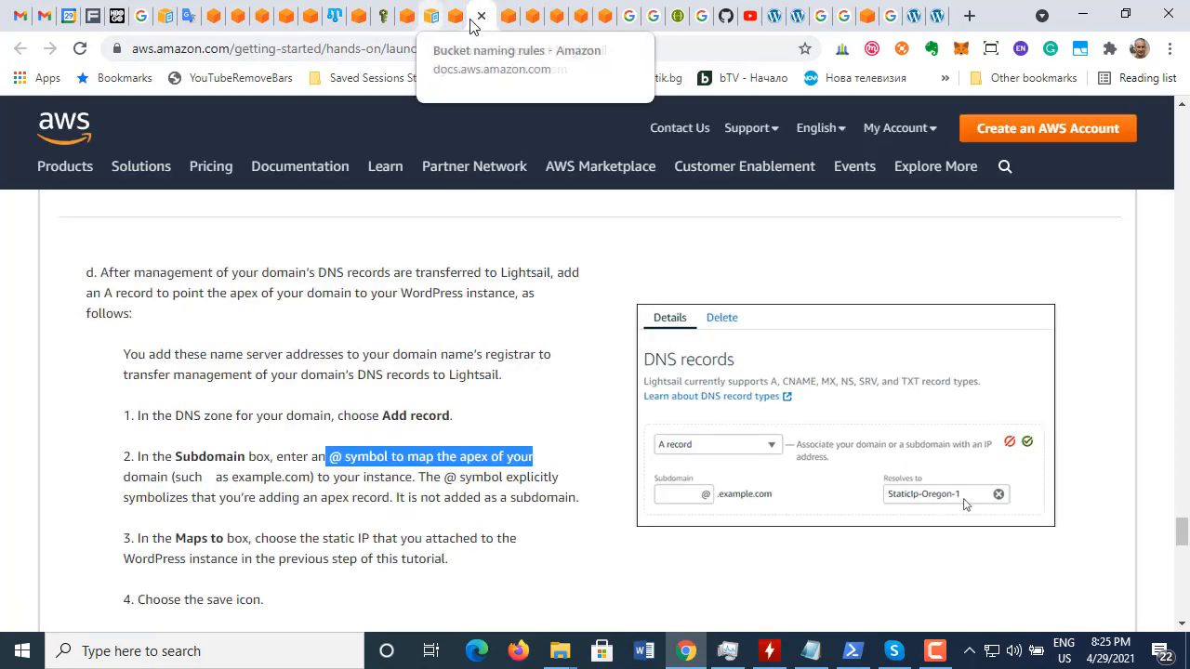
{"action": "left_click", "coordinate": [510, 20]}
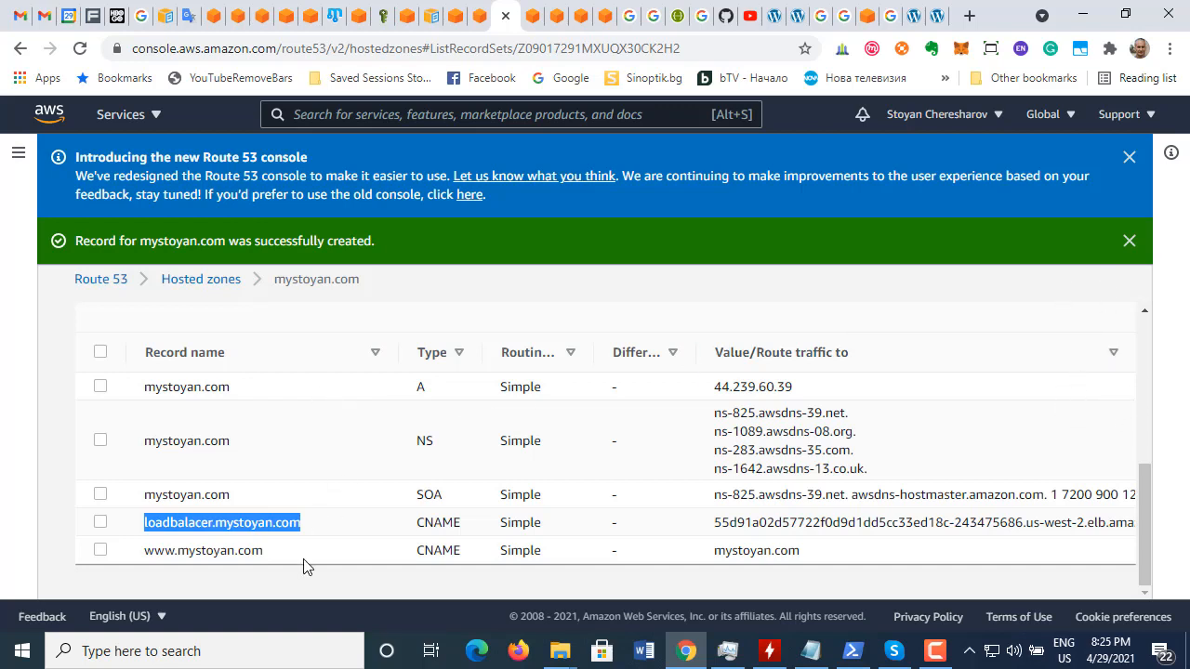
{"action": "scroll", "coordinate": [319, 470], "scroll_direction": "up", "scroll_amount": 2}
{"action": "scroll", "coordinate": [326, 475], "scroll_direction": "down", "scroll_amount": 2}
{"action": "scroll", "coordinate": [326, 476], "scroll_direction": "up", "scroll_amount": 2}
{"action": "scroll", "coordinate": [399, 380], "scroll_direction": "down", "scroll_amount": 2}
Step: Start a new A record in the mystoyan.com hosted zone, name it loadbalncer1 and enable Alias
{"action": "scroll", "coordinate": [526, 415], "scroll_direction": "up", "scroll_amount": 1}
{"action": "scroll", "coordinate": [526, 414], "scroll_direction": "up", "scroll_amount": 2}
{"action": "left_click", "coordinate": [488, 431]}
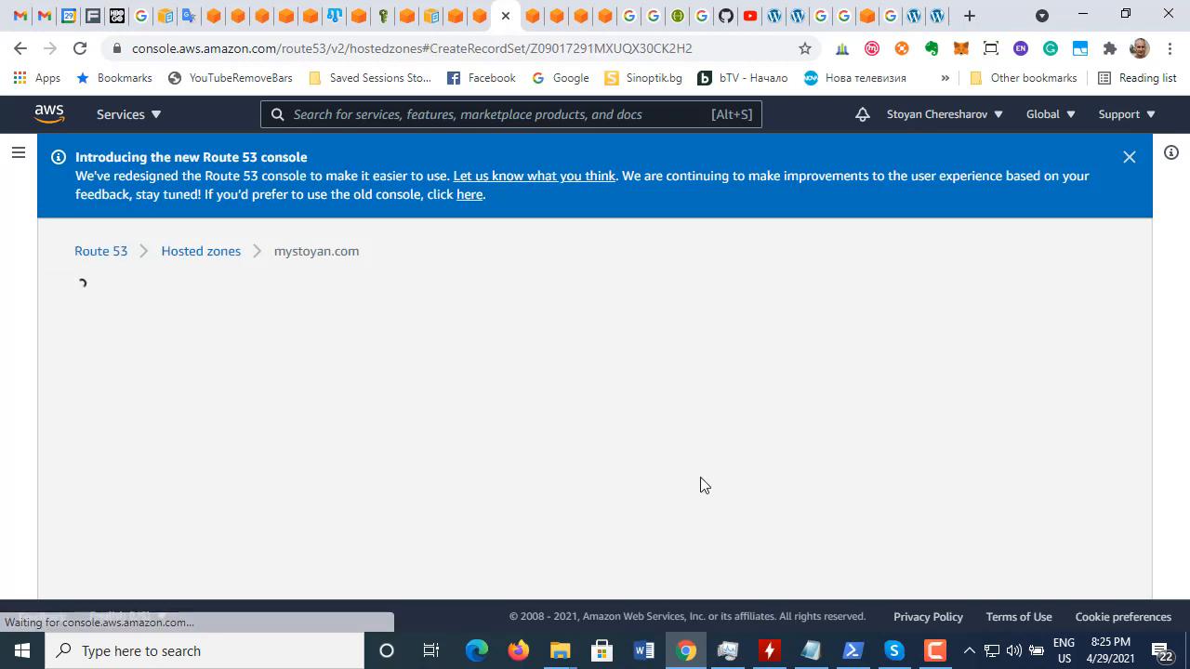
{"action": "scroll", "coordinate": [512, 363], "scroll_direction": "down", "scroll_amount": 1}
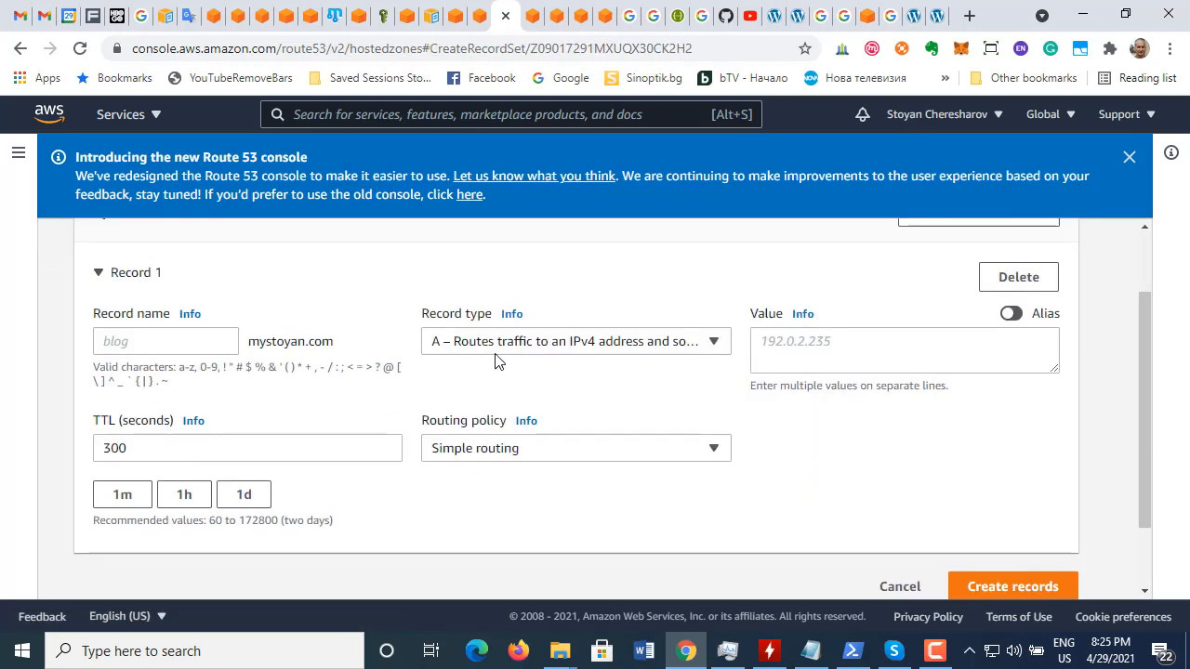
{"action": "left_click", "coordinate": [220, 344]}
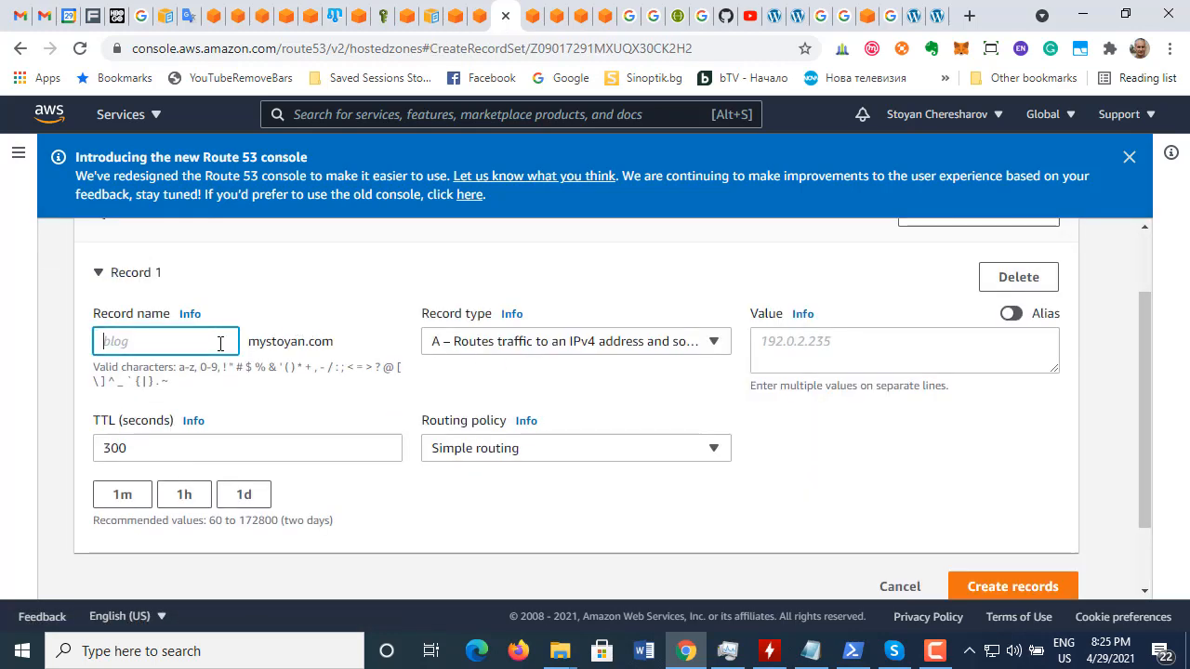
{"action": "type", "text": "loadbalncer1"}
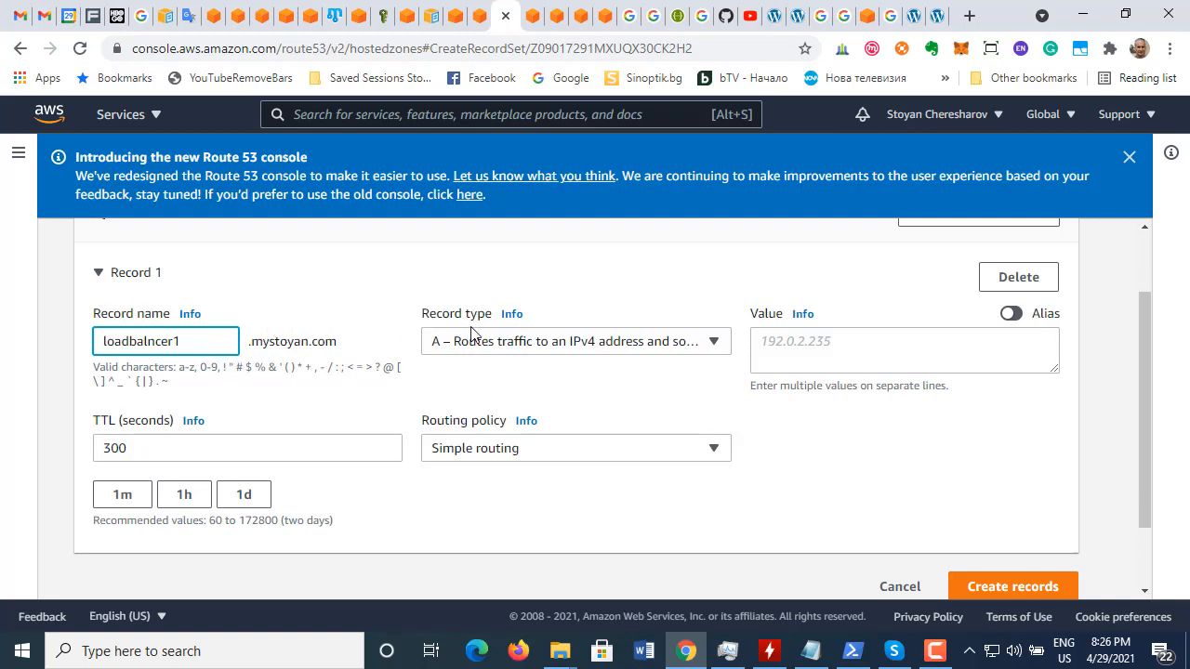
{"action": "left_click", "coordinate": [1017, 313]}
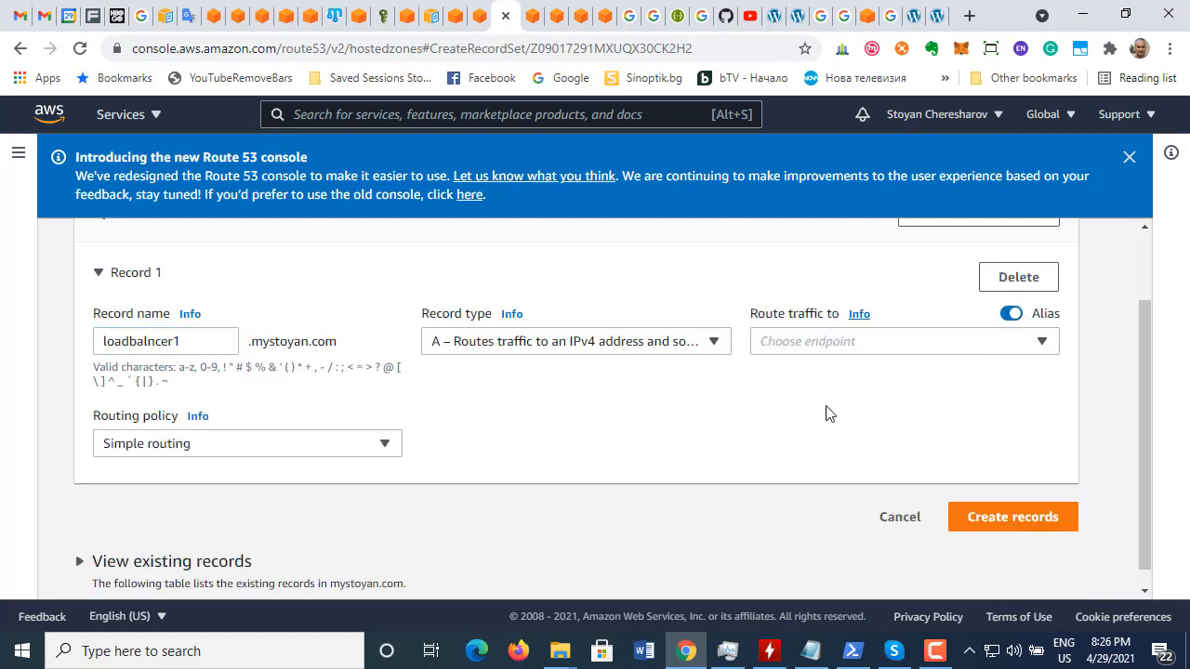
Step: Try routing the alias to a Network Load Balancer in US West (Oregon) [us-west-2] and look for available load balancers
{"action": "left_click", "coordinate": [1055, 351]}
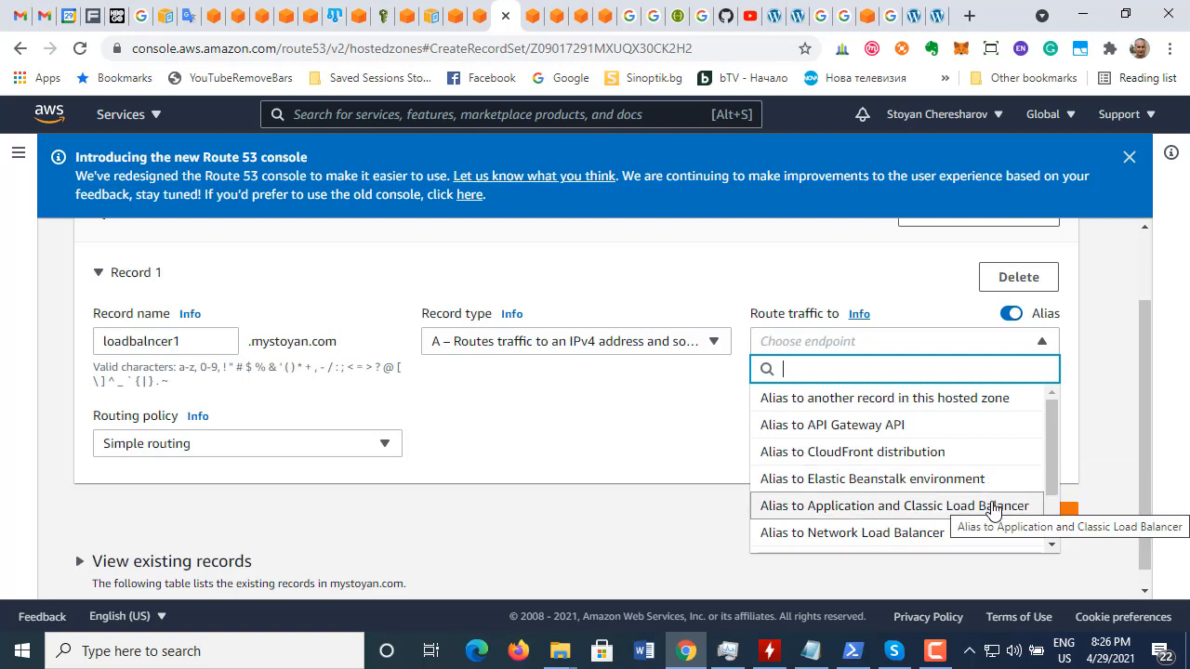
{"action": "left_click_drag", "start_coordinate": [1053, 463], "coordinate": [1050, 513]}
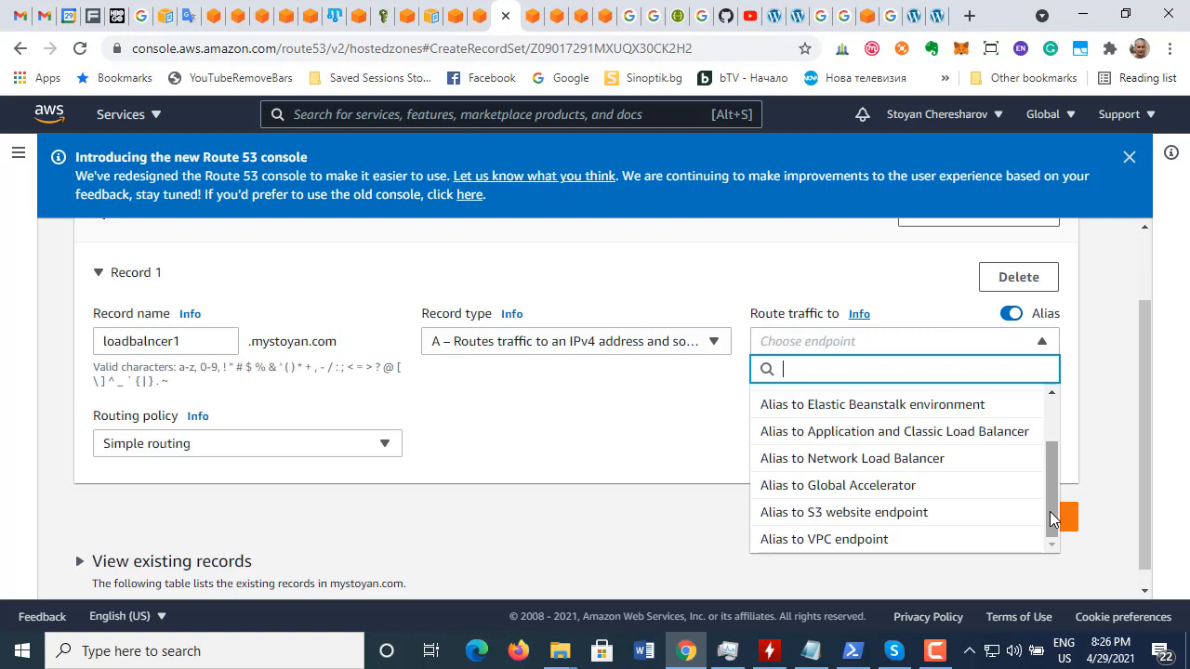
{"action": "left_click_drag", "start_coordinate": [1050, 512], "coordinate": [1056, 487]}
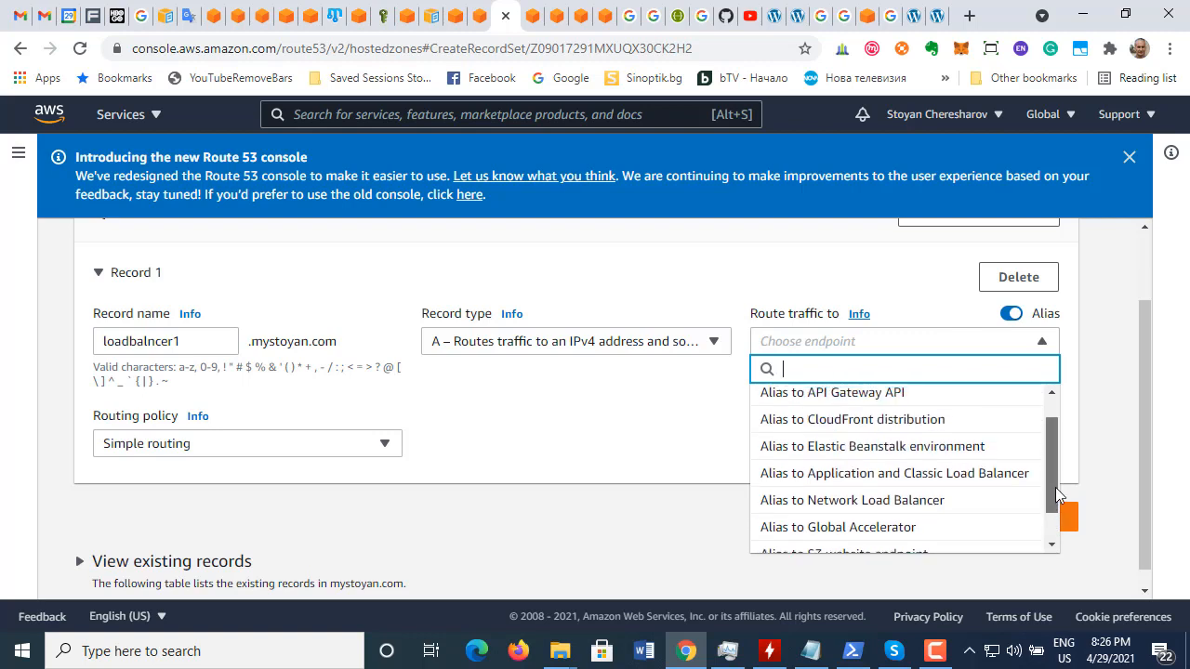
{"action": "left_click", "coordinate": [996, 502]}
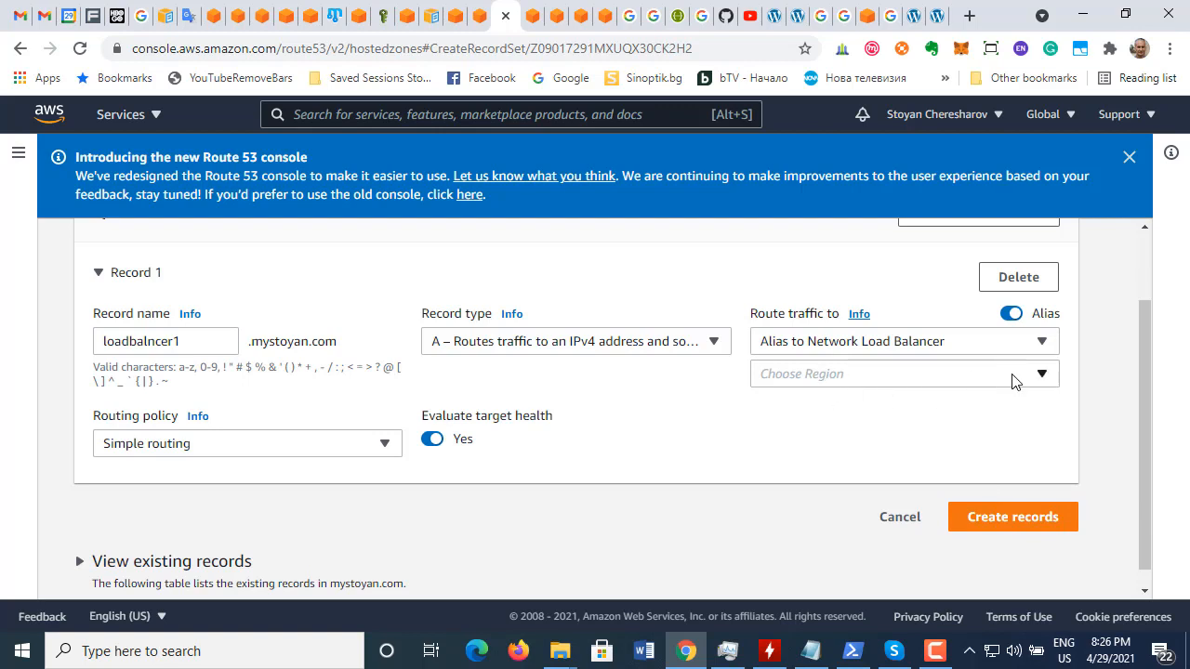
{"action": "left_click", "coordinate": [1041, 375]}
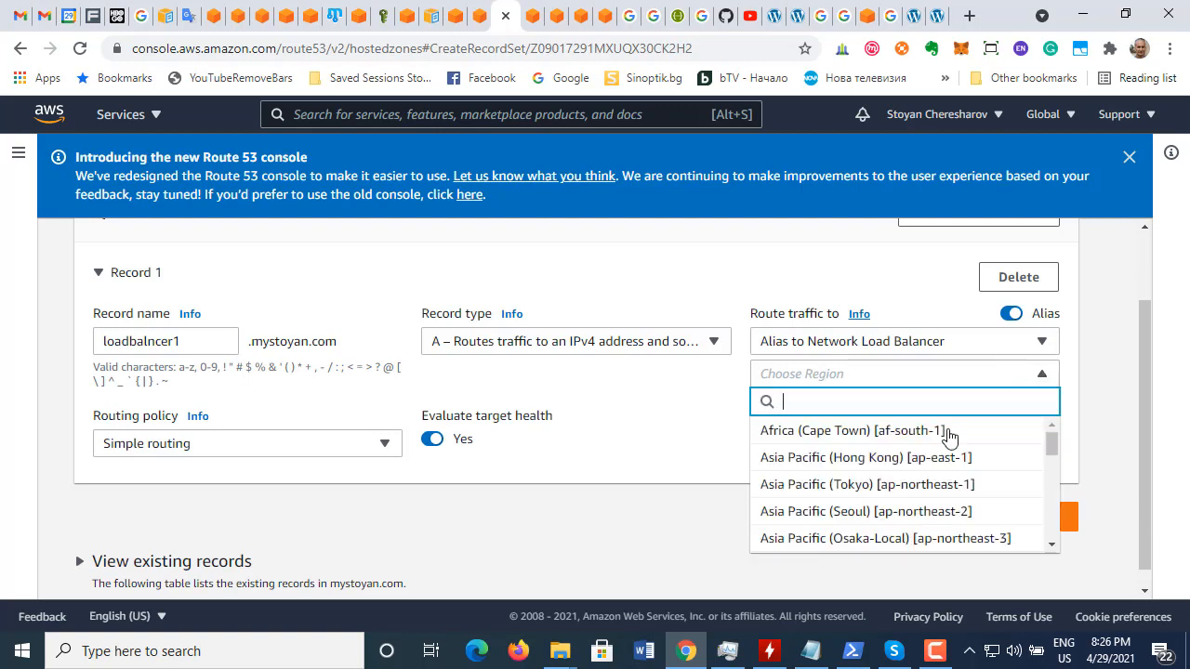
{"action": "scroll", "coordinate": [990, 467], "scroll_direction": "down", "scroll_amount": 3}
{"action": "scroll", "coordinate": [992, 472], "scroll_direction": "down", "scroll_amount": 5}
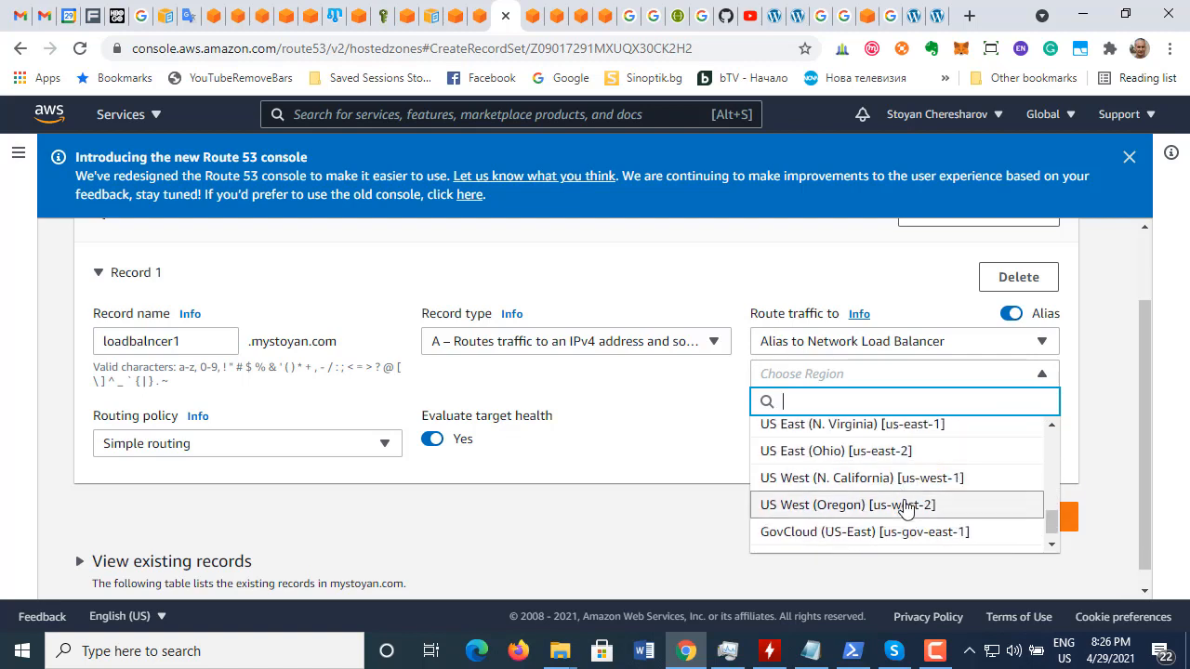
{"action": "left_click", "coordinate": [904, 506]}
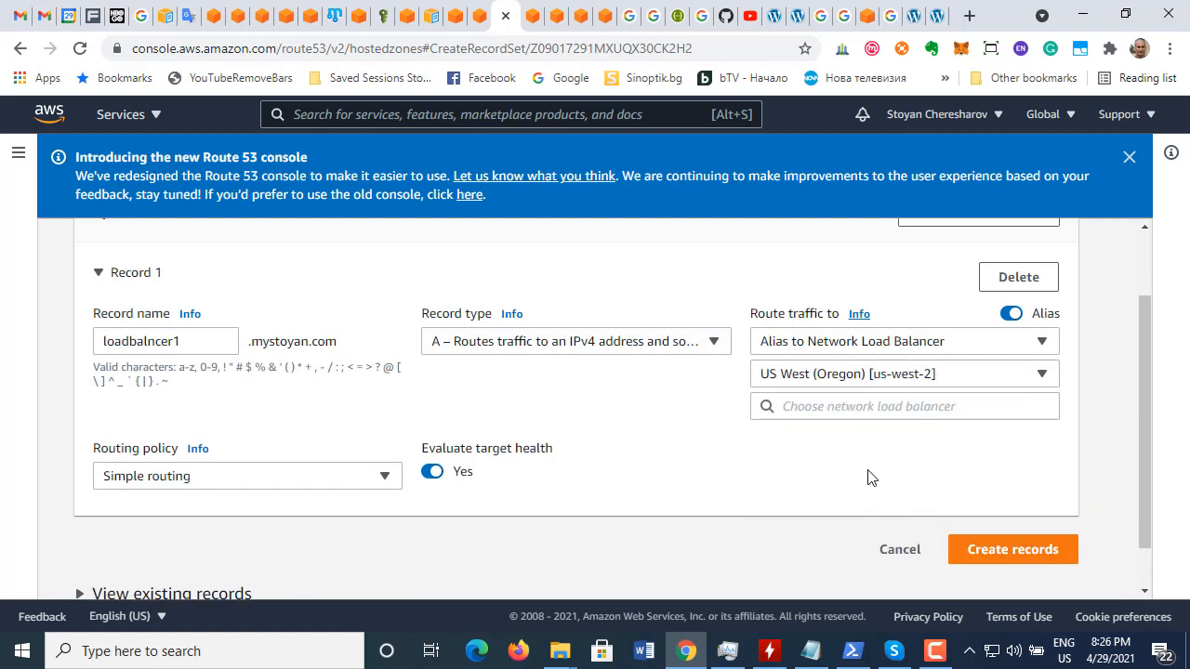
{"action": "left_click", "coordinate": [886, 407]}
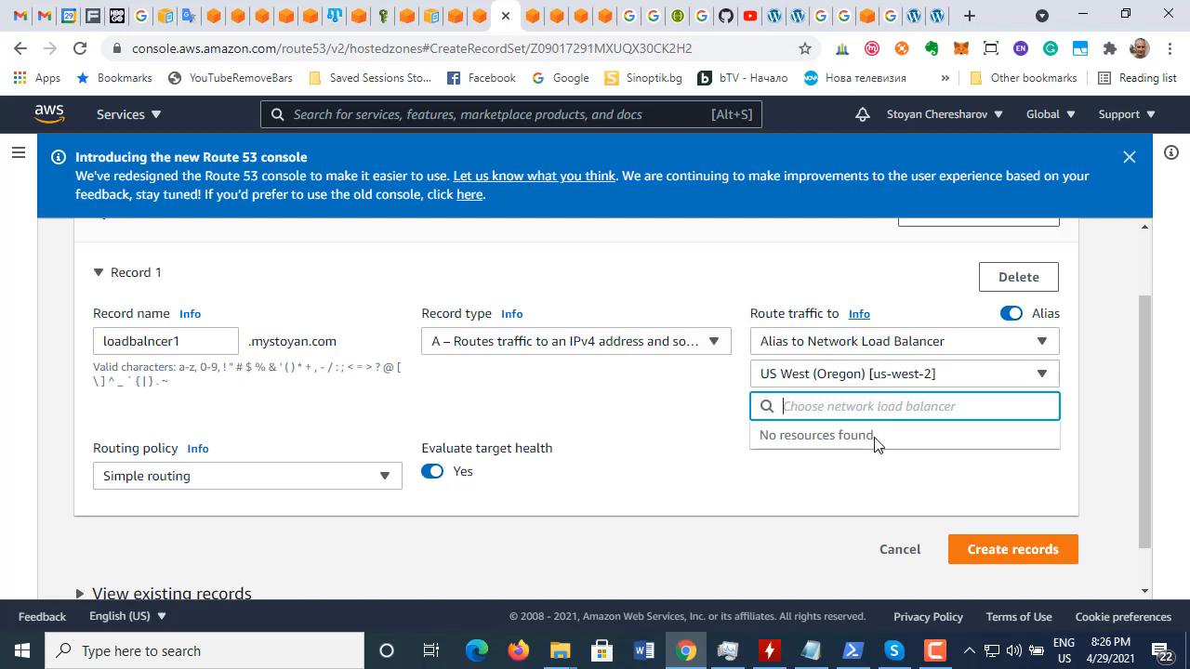
{"action": "left_click", "coordinate": [1041, 342]}
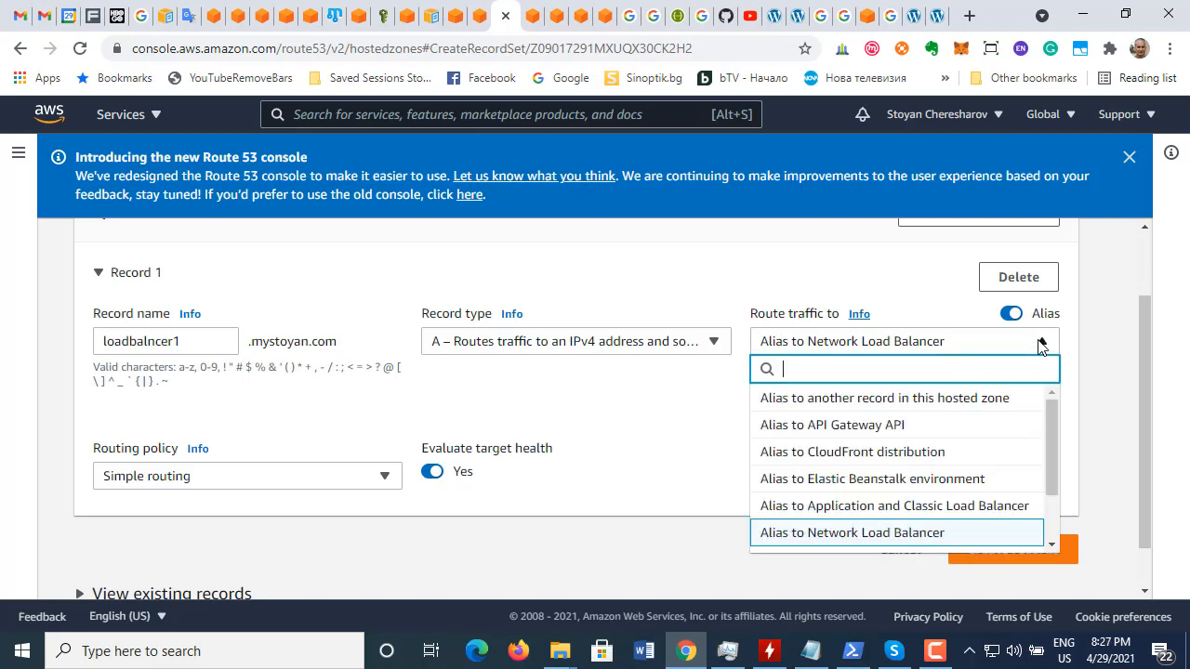
{"action": "left_click", "coordinate": [670, 409]}
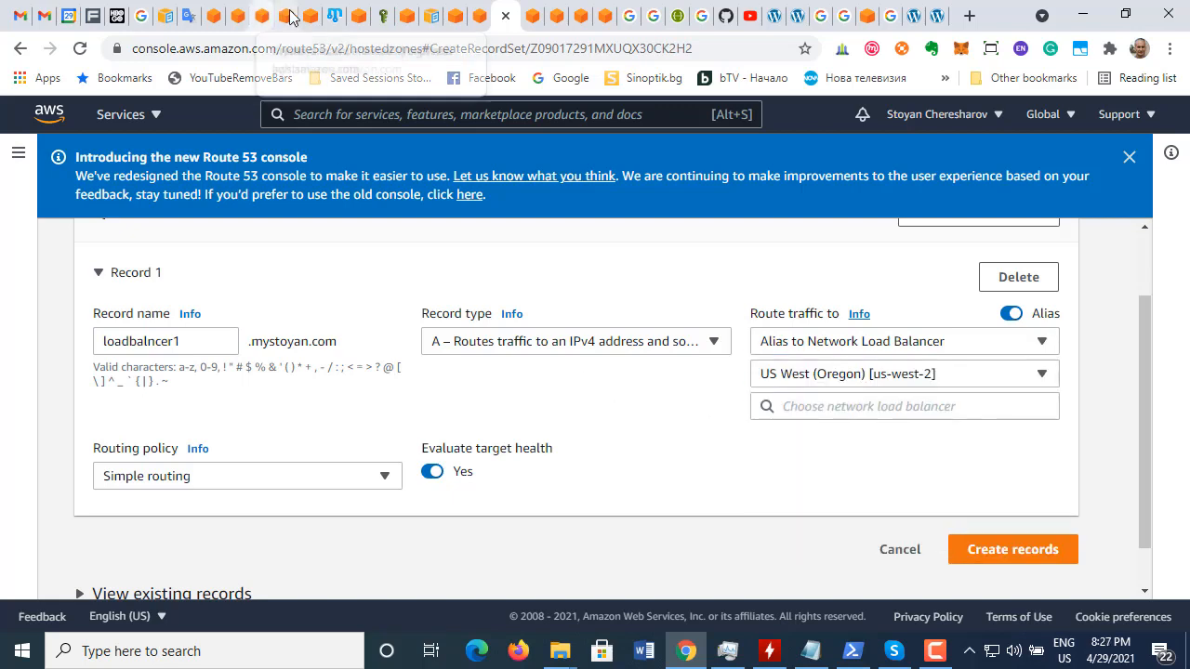
Step: Read the Lightsail help article's Route traffic to instructions, highlighting the endpoint option Alias to Application and Classic Load Balancer
{"action": "left_click", "coordinate": [310, 20]}
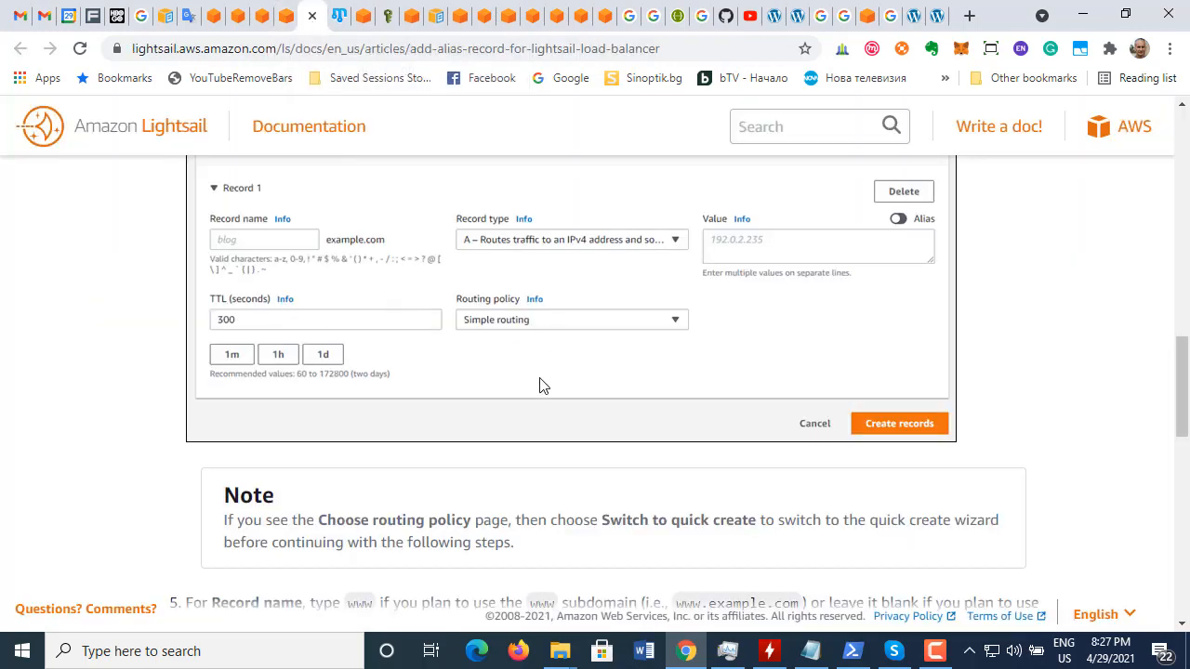
{"action": "scroll", "coordinate": [532, 376], "scroll_direction": "down", "scroll_amount": 1}
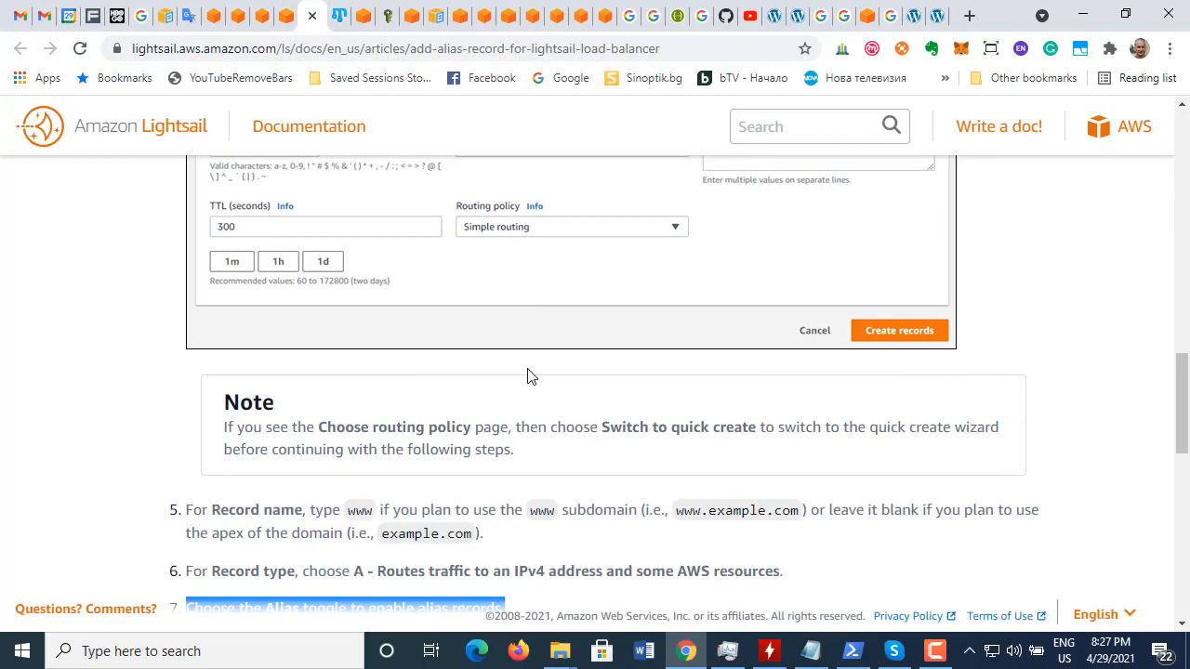
{"action": "scroll", "coordinate": [527, 376], "scroll_direction": "down", "scroll_amount": 1}
{"action": "scroll", "coordinate": [527, 376], "scroll_direction": "down", "scroll_amount": 1}
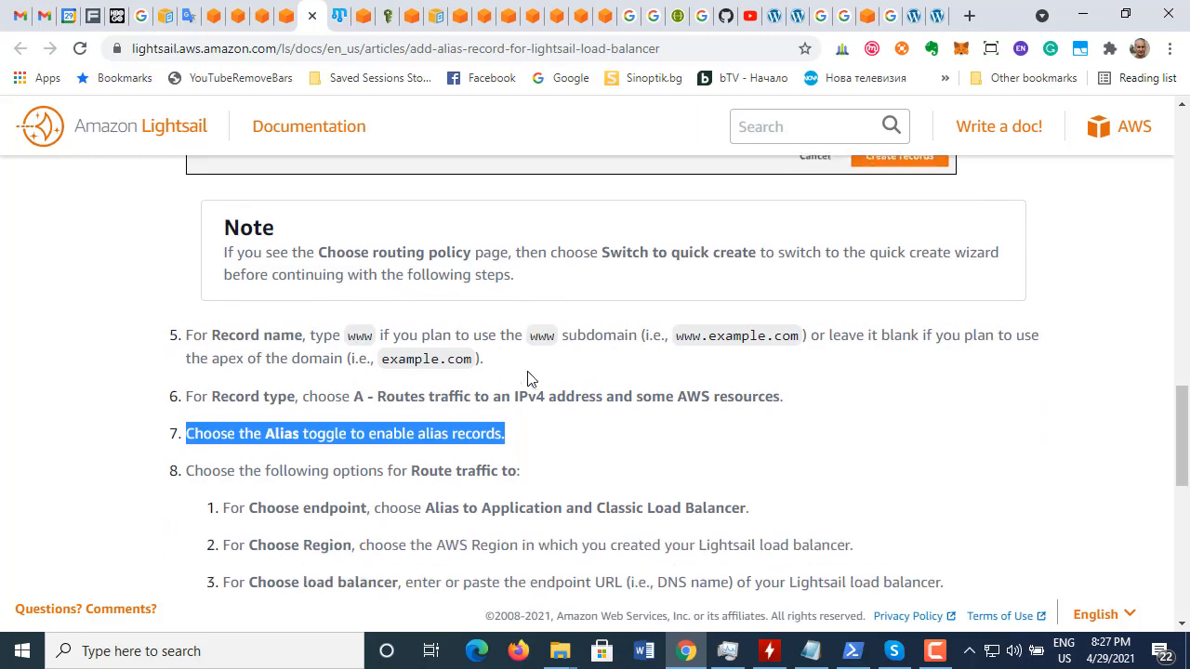
{"action": "scroll", "coordinate": [528, 376], "scroll_direction": "down", "scroll_amount": 1}
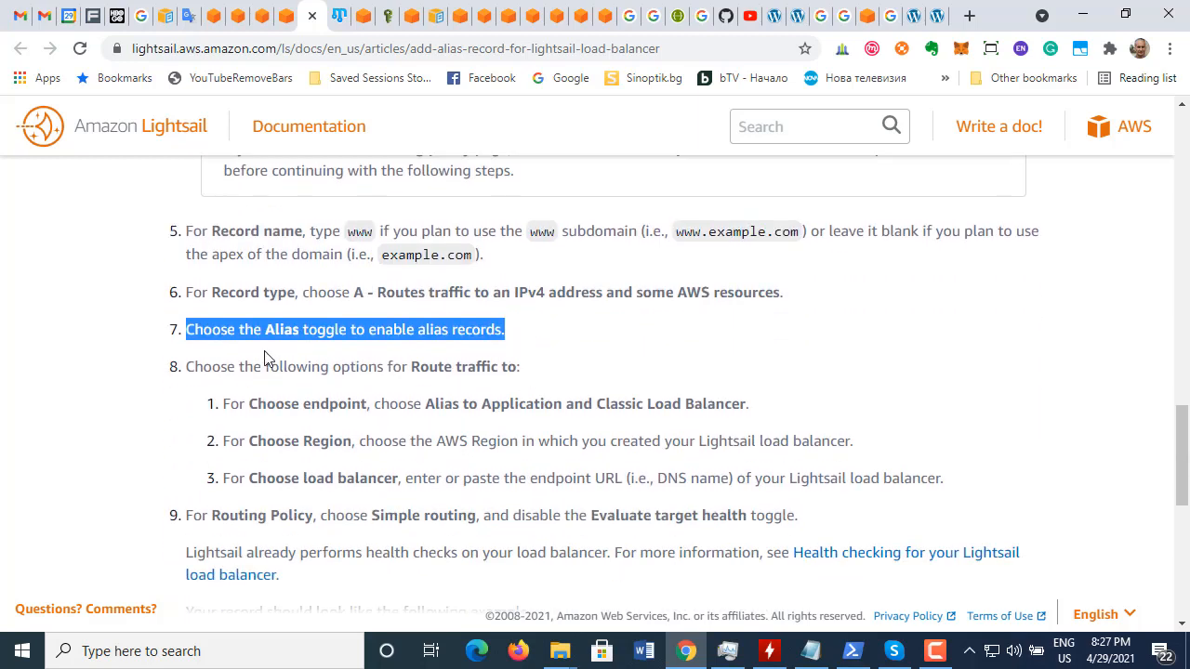
{"action": "left_click_drag", "start_coordinate": [190, 364], "coordinate": [545, 374]}
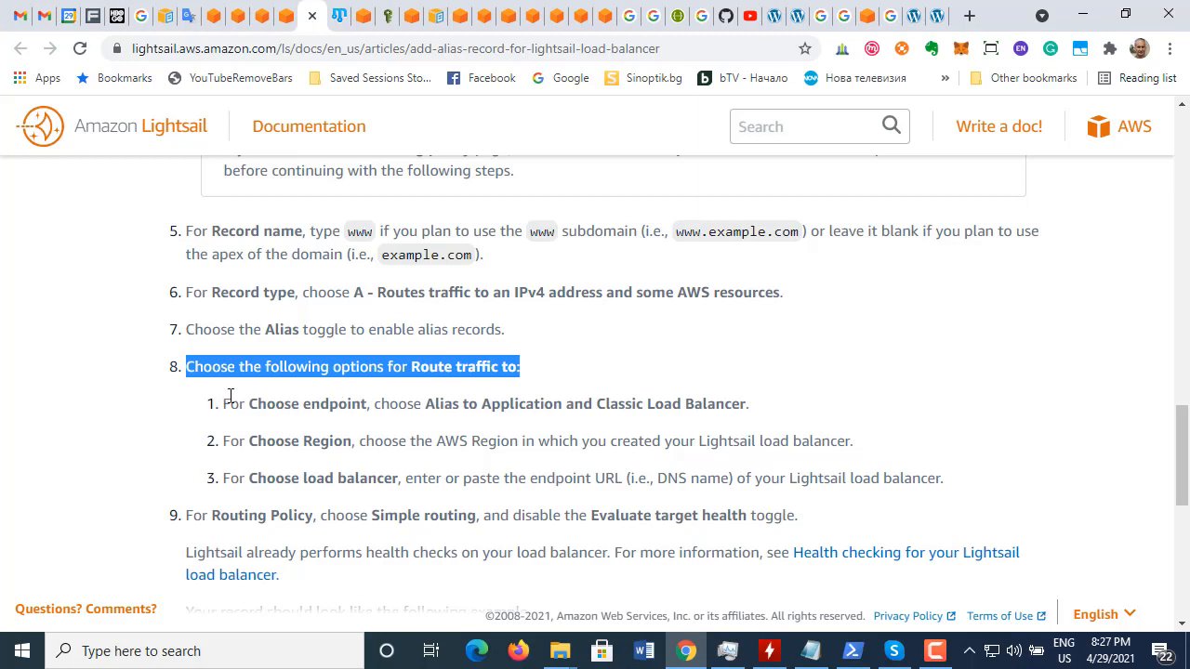
{"action": "left_click_drag", "start_coordinate": [429, 406], "coordinate": [750, 406]}
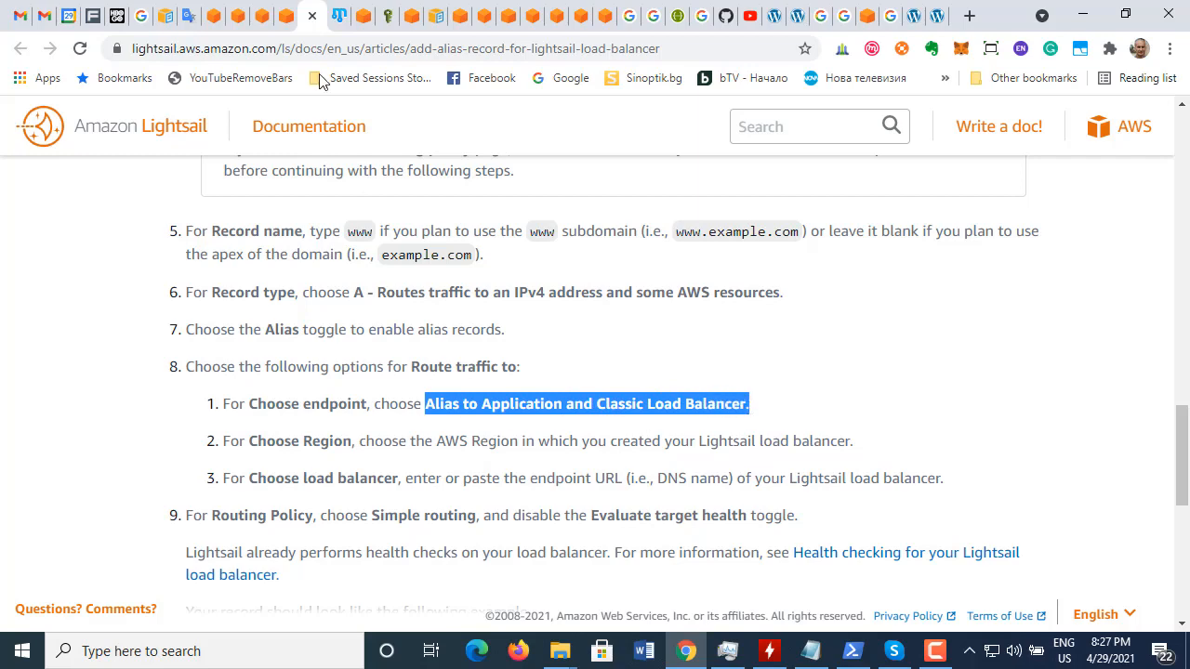
Step: Return to the Route 53 record form and set the endpoint to Alias to Application and Classic Load Balancer
{"action": "left_click", "coordinate": [279, 15]}
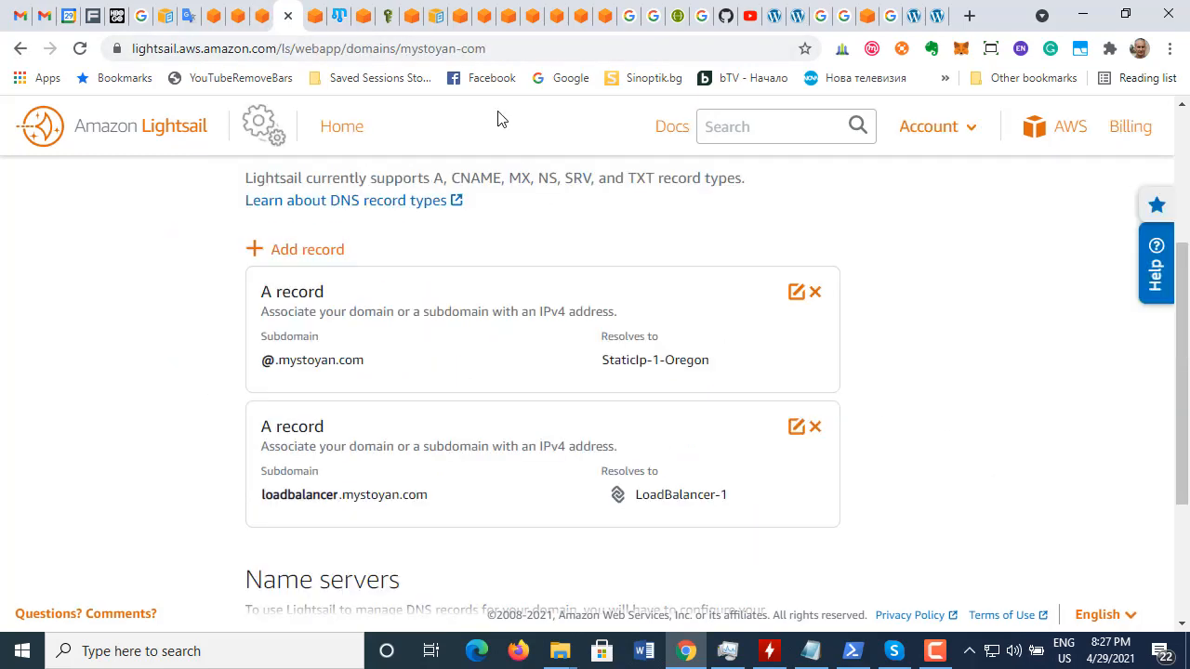
{"action": "left_click", "coordinate": [459, 26]}
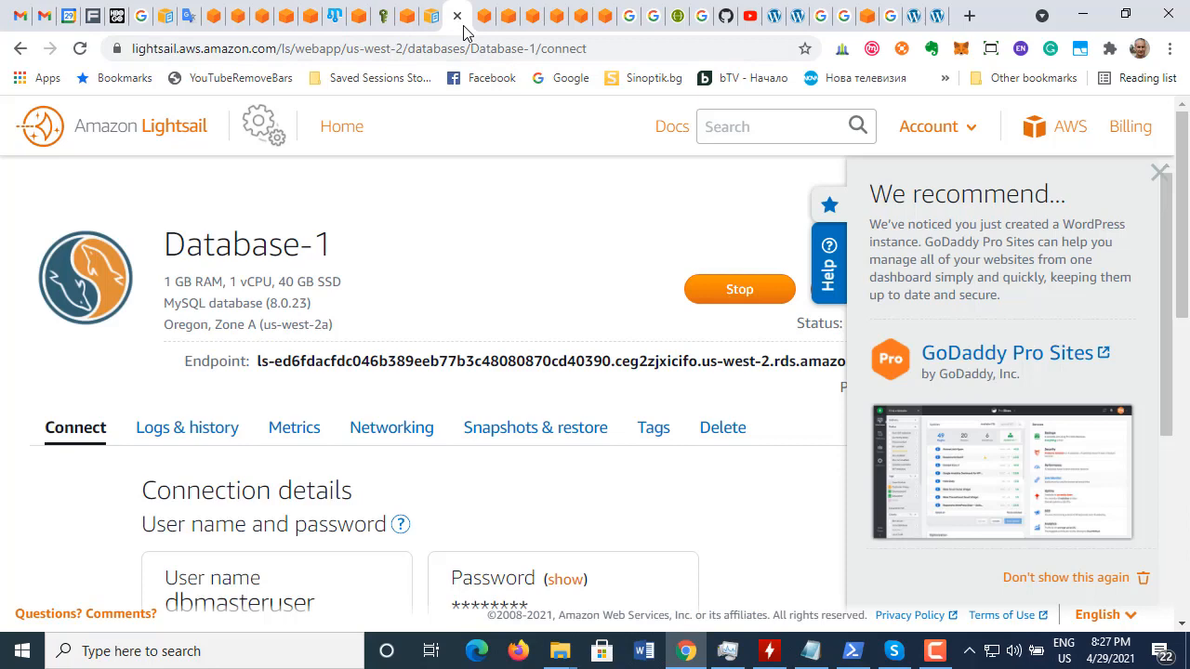
{"action": "left_click", "coordinate": [484, 27]}
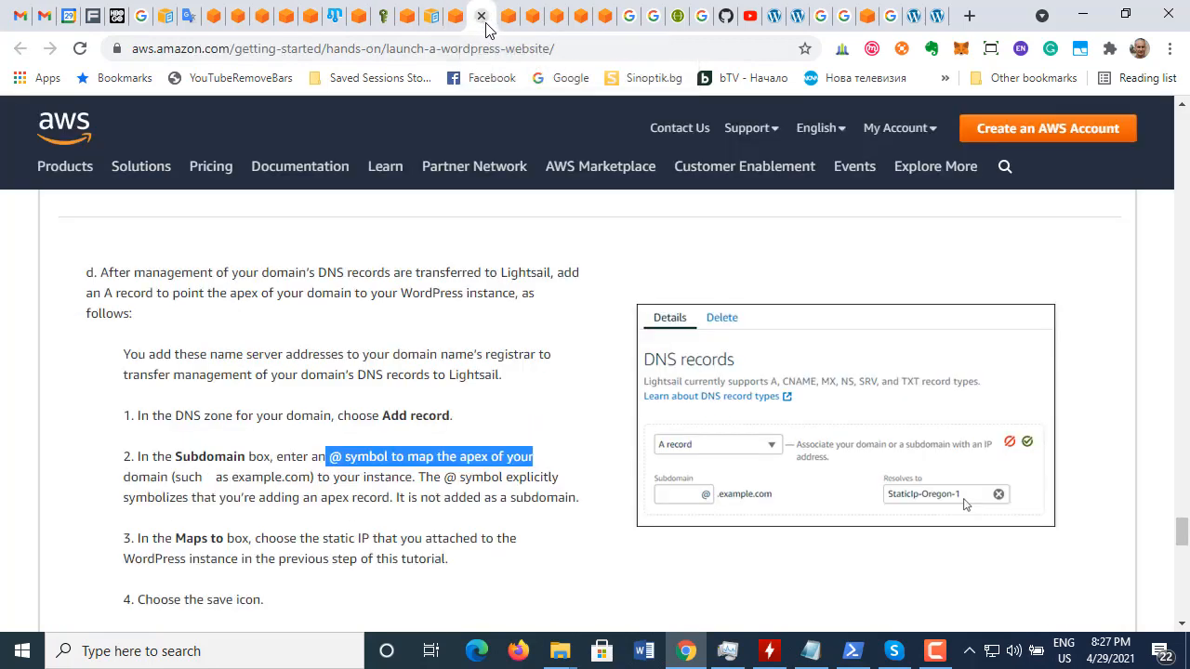
{"action": "left_click", "coordinate": [511, 25]}
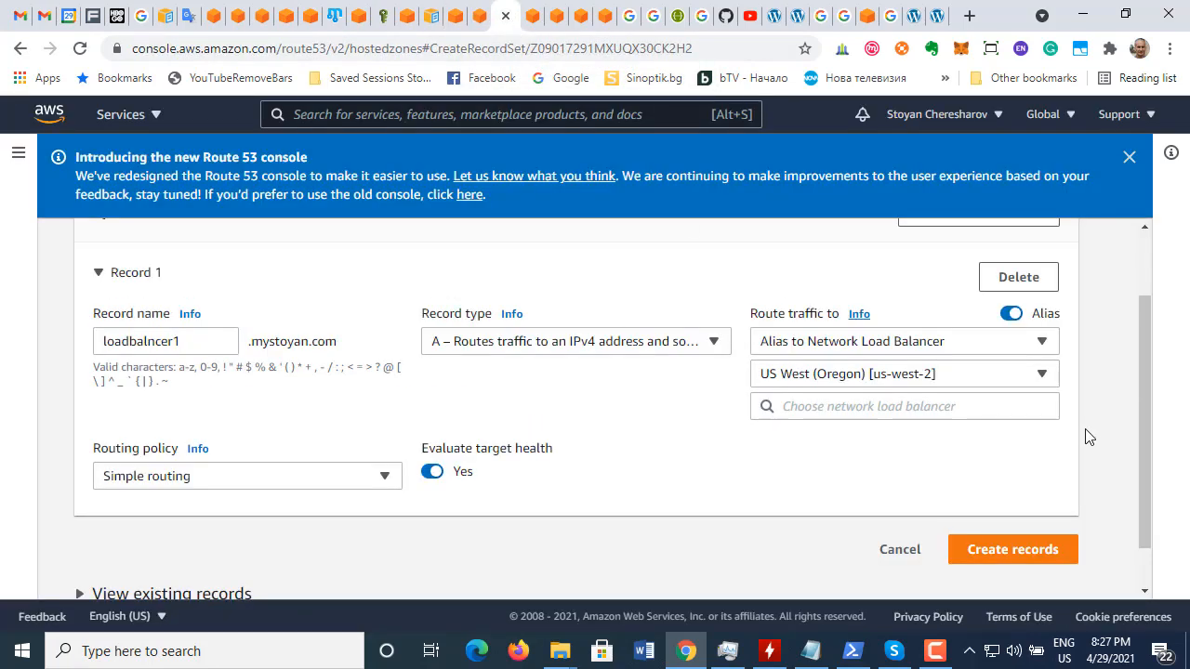
{"action": "left_click", "coordinate": [1042, 343]}
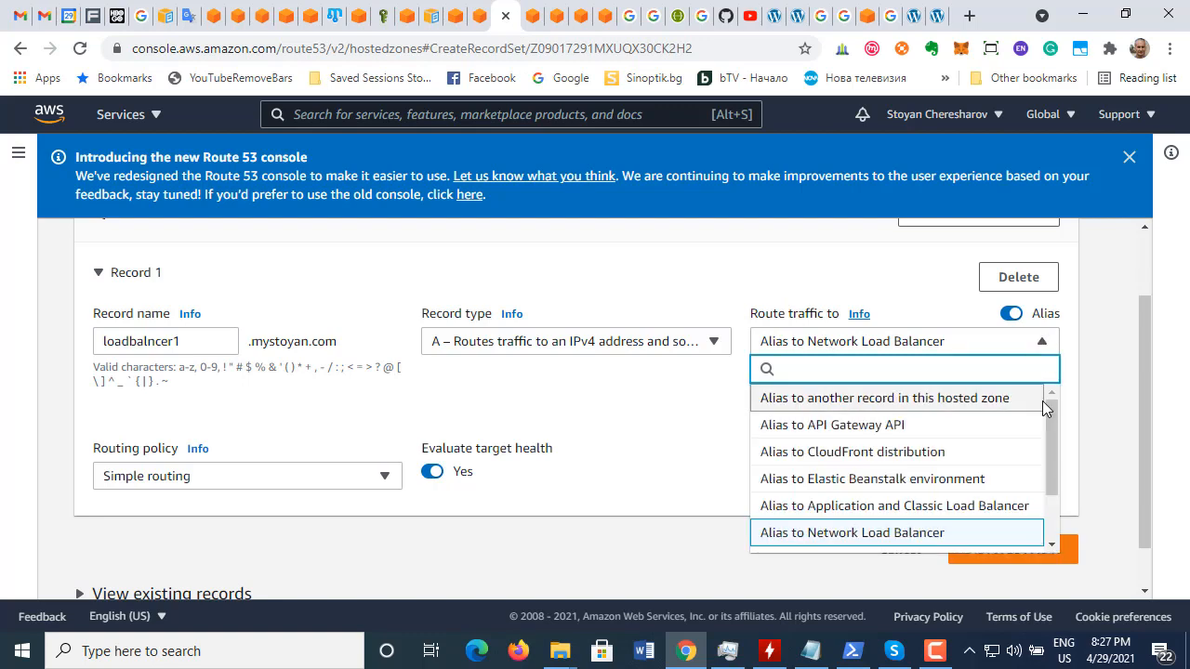
{"action": "left_click_drag", "start_coordinate": [1051, 438], "coordinate": [1065, 465]}
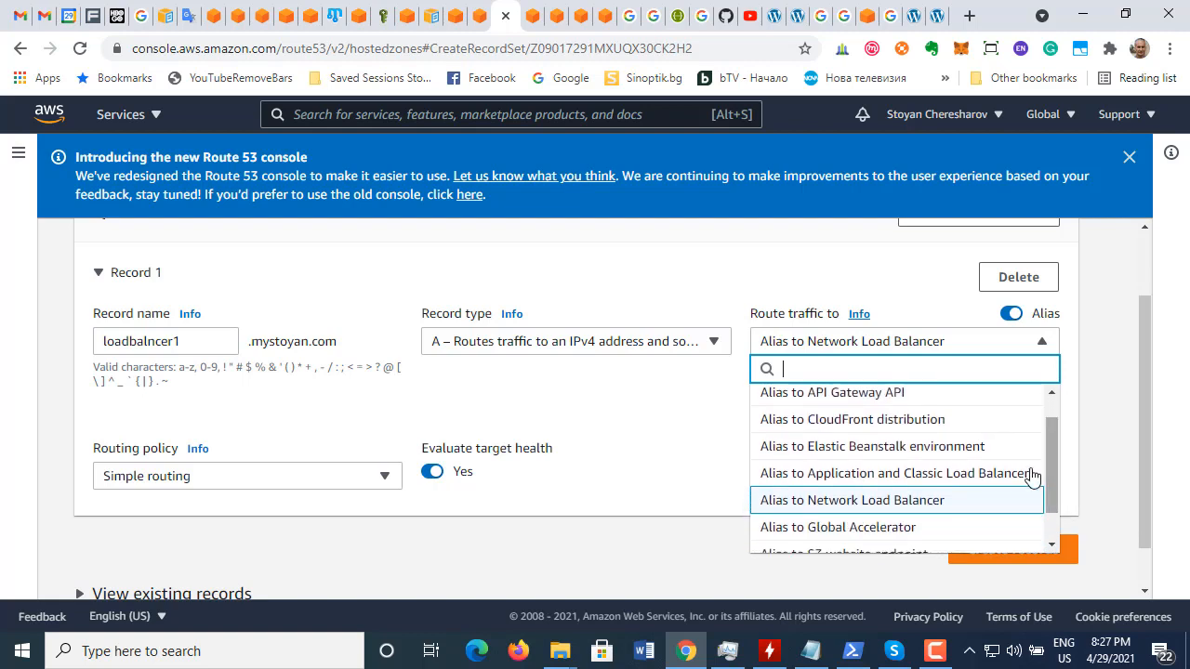
{"action": "left_click", "coordinate": [831, 474]}
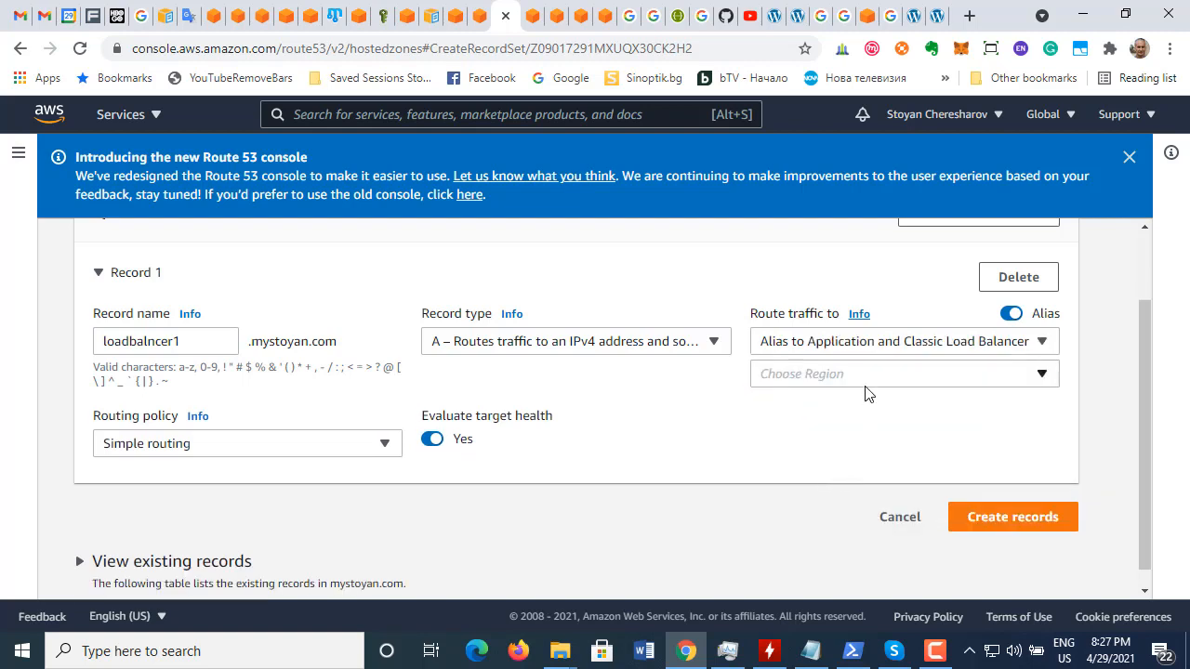
Step: Set the alias region to US West (Oregon) [us-west-2] and check which load balancers are offered
{"action": "left_click", "coordinate": [1040, 377]}
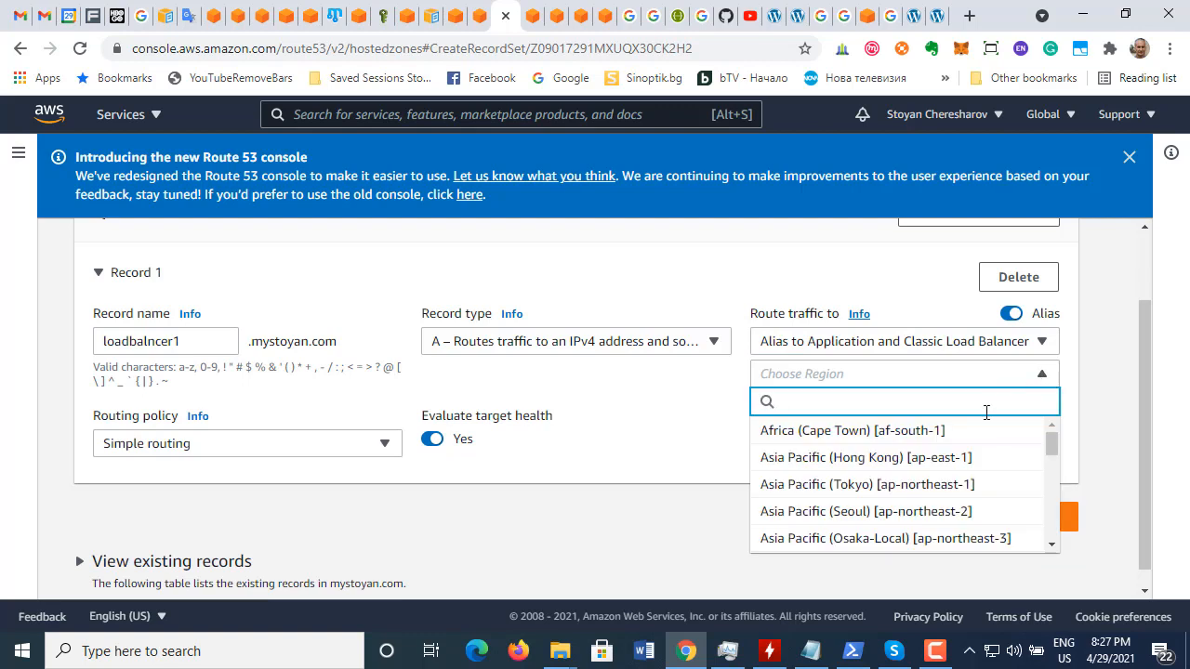
{"action": "left_click_drag", "start_coordinate": [1050, 445], "coordinate": [1050, 533]}
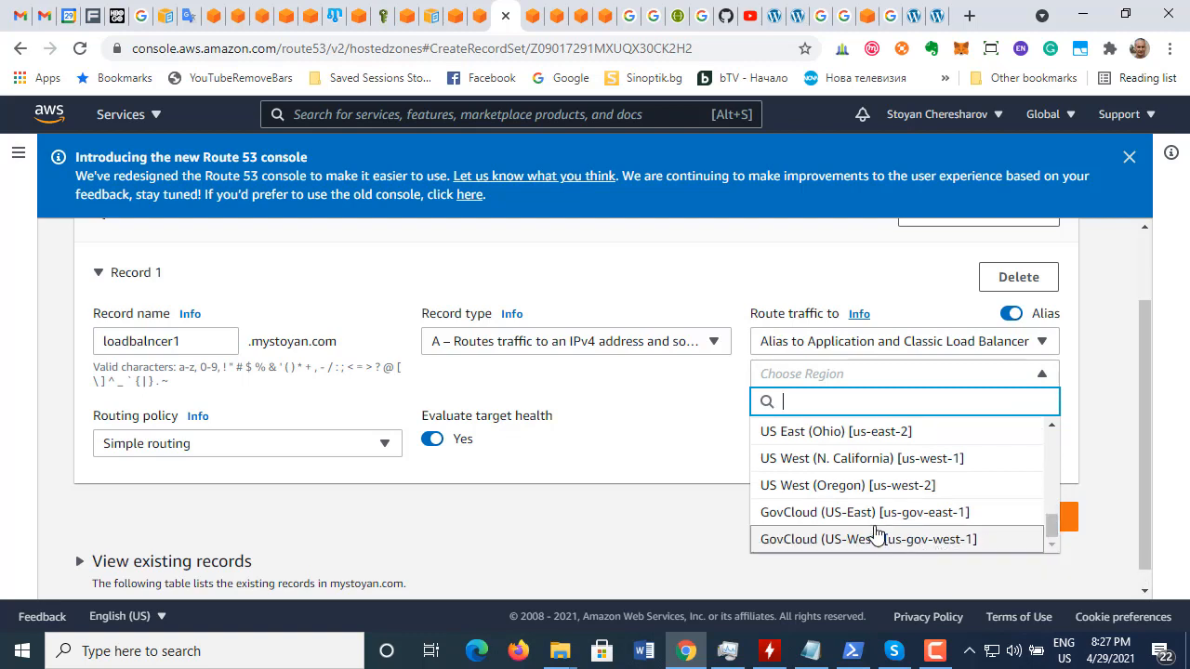
{"action": "left_click", "coordinate": [852, 485]}
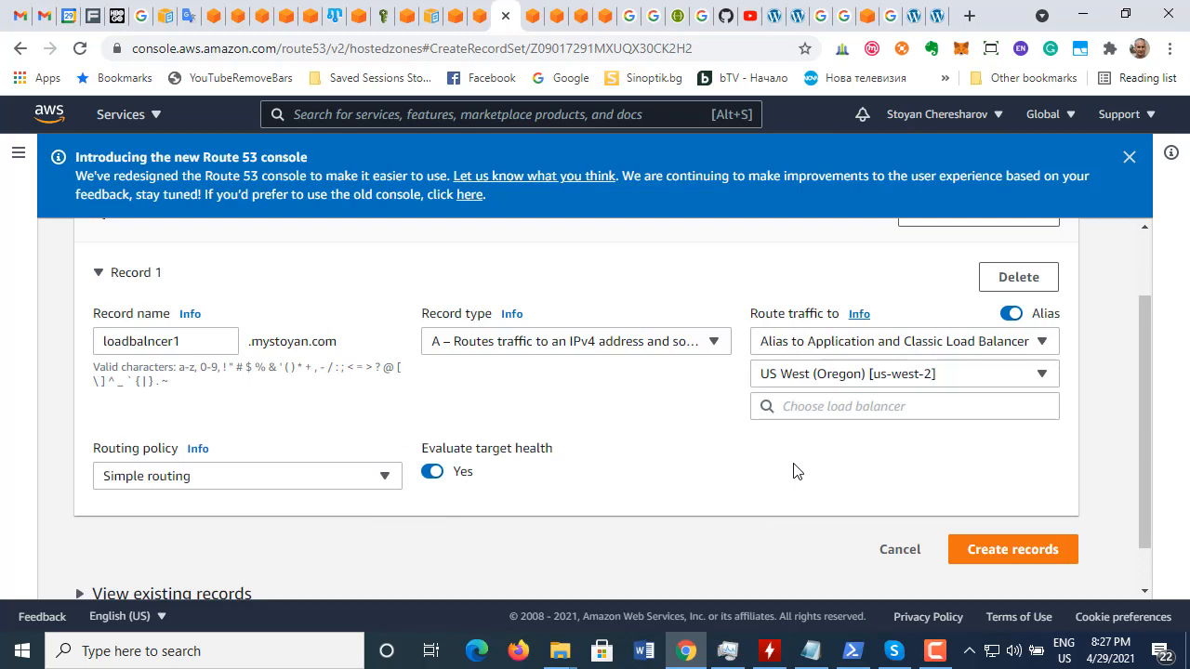
{"action": "left_click", "coordinate": [899, 404]}
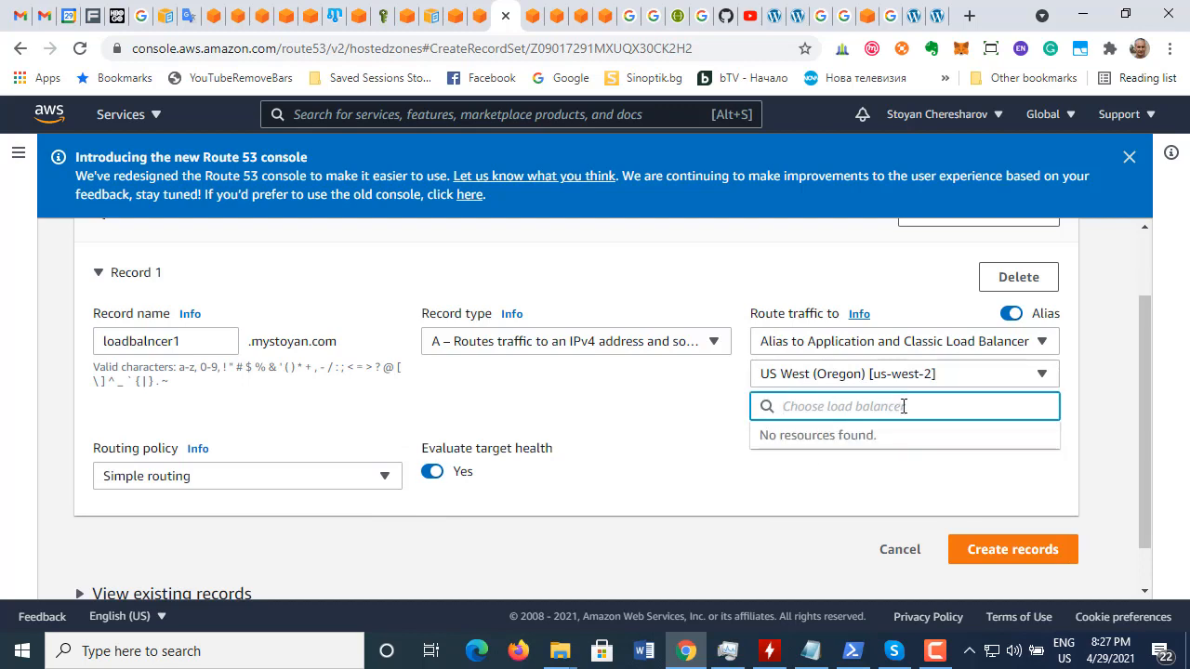
{"action": "left_click", "coordinate": [690, 400]}
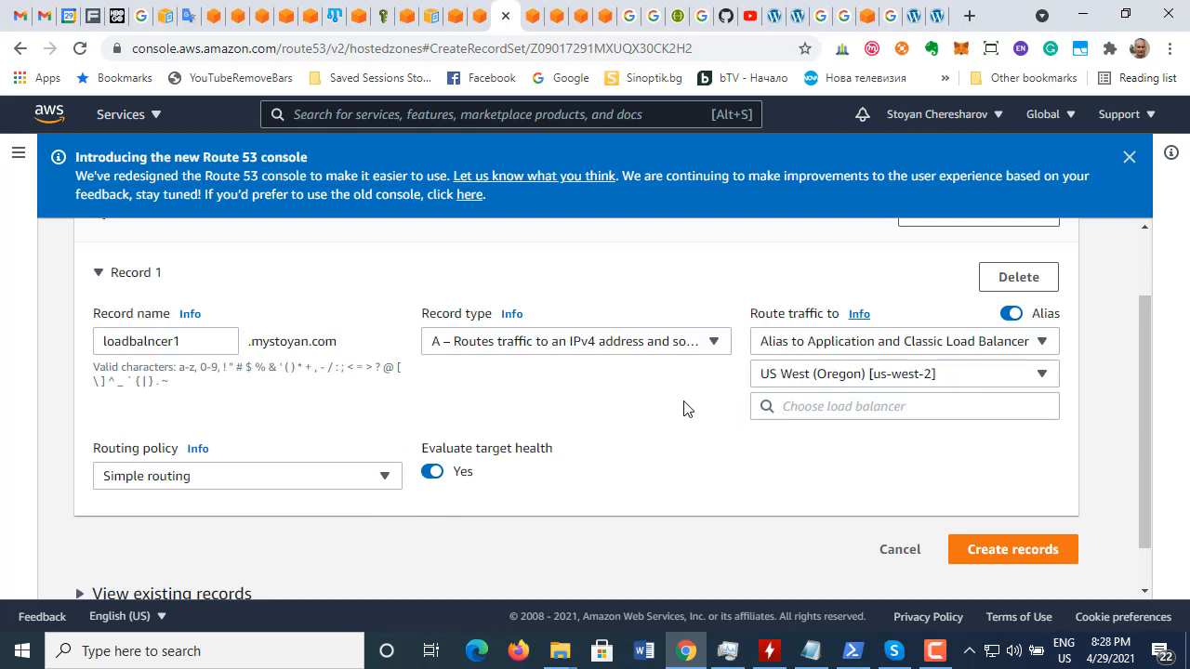
Step: Read the Lightsail help article's Choose Region and Choose load balancer instructions, highlighting the relevant text
{"action": "left_click", "coordinate": [310, 19]}
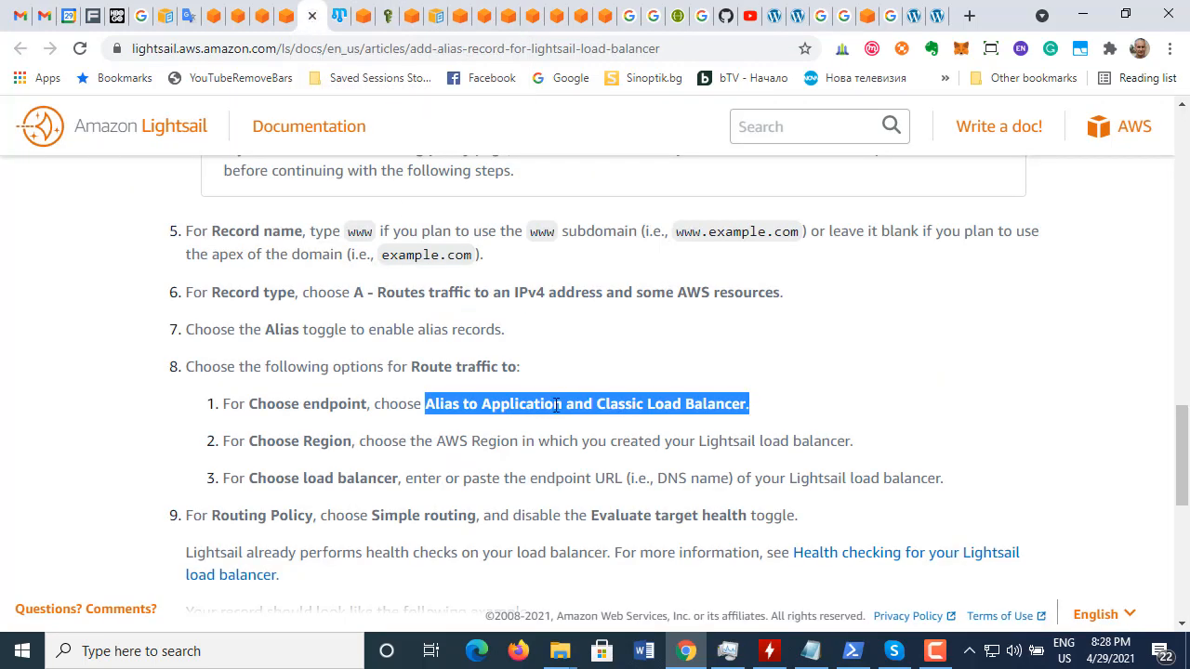
{"action": "left_click", "coordinate": [465, 407]}
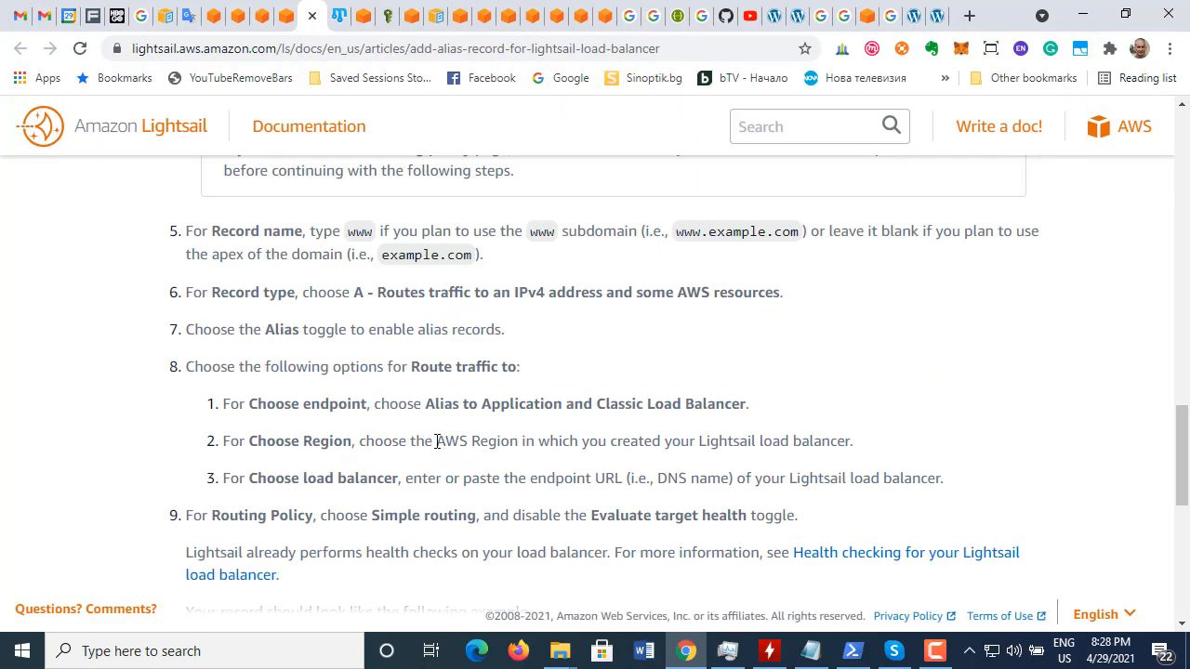
{"action": "left_click_drag", "start_coordinate": [437, 441], "coordinate": [858, 446]}
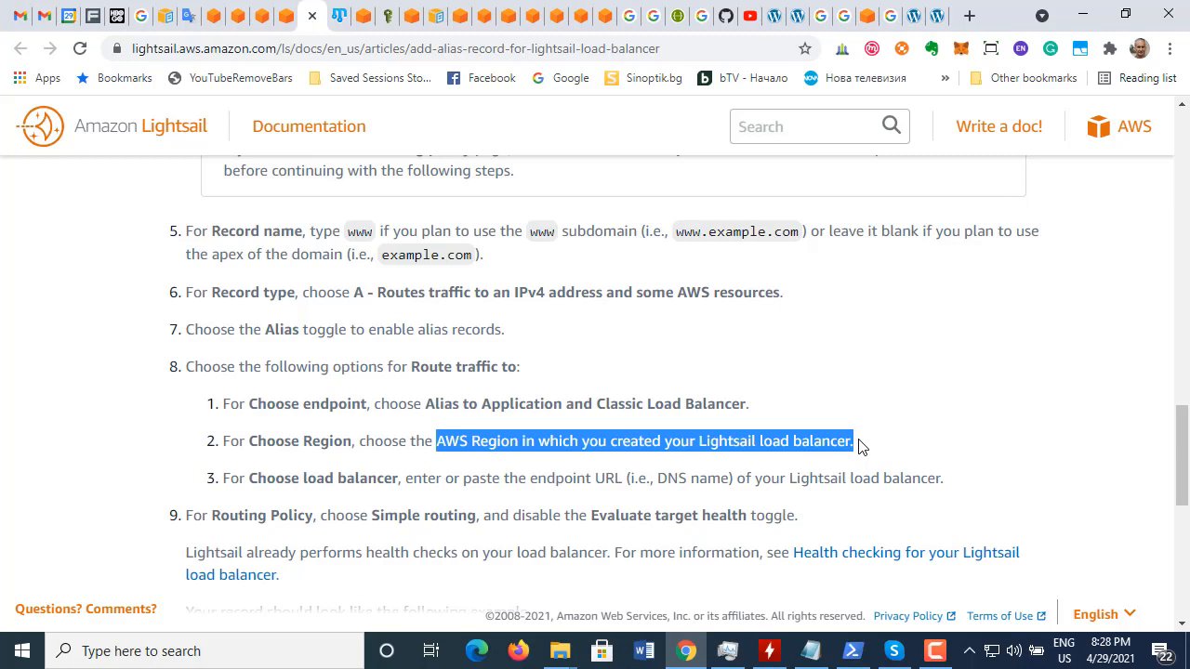
{"action": "left_click_drag", "start_coordinate": [223, 478], "coordinate": [402, 482]}
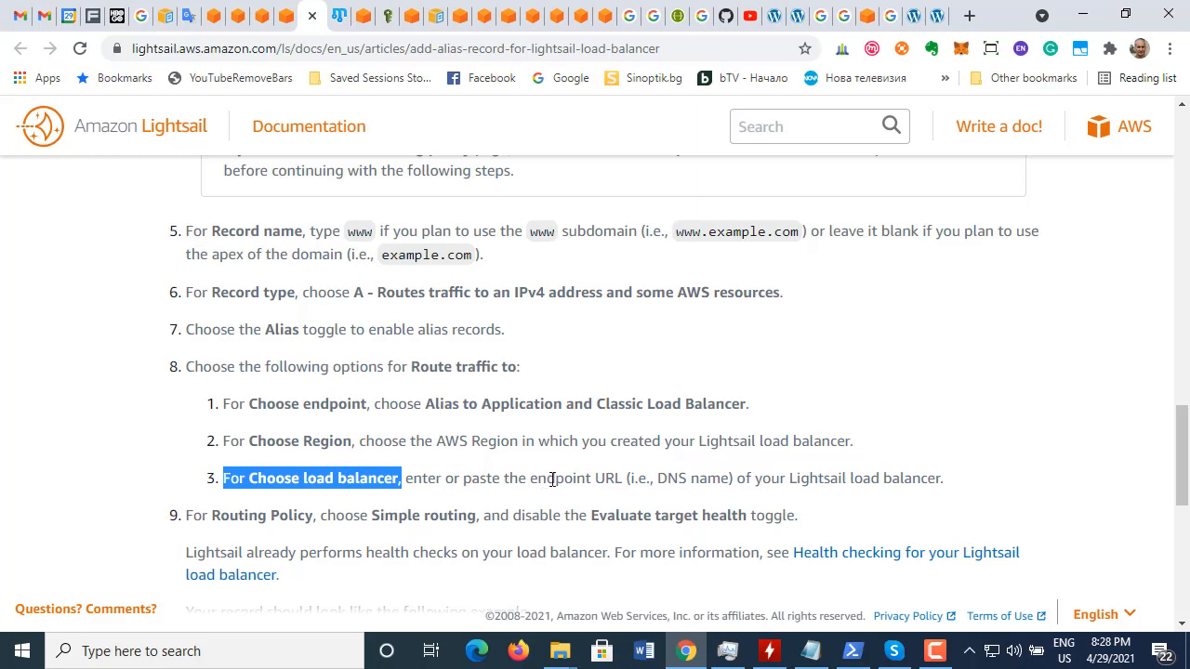
Step: Open the details of LoadBalancer-1 from the Oregon networking resources in the Lightsail console
{"action": "left_click", "coordinate": [286, 25]}
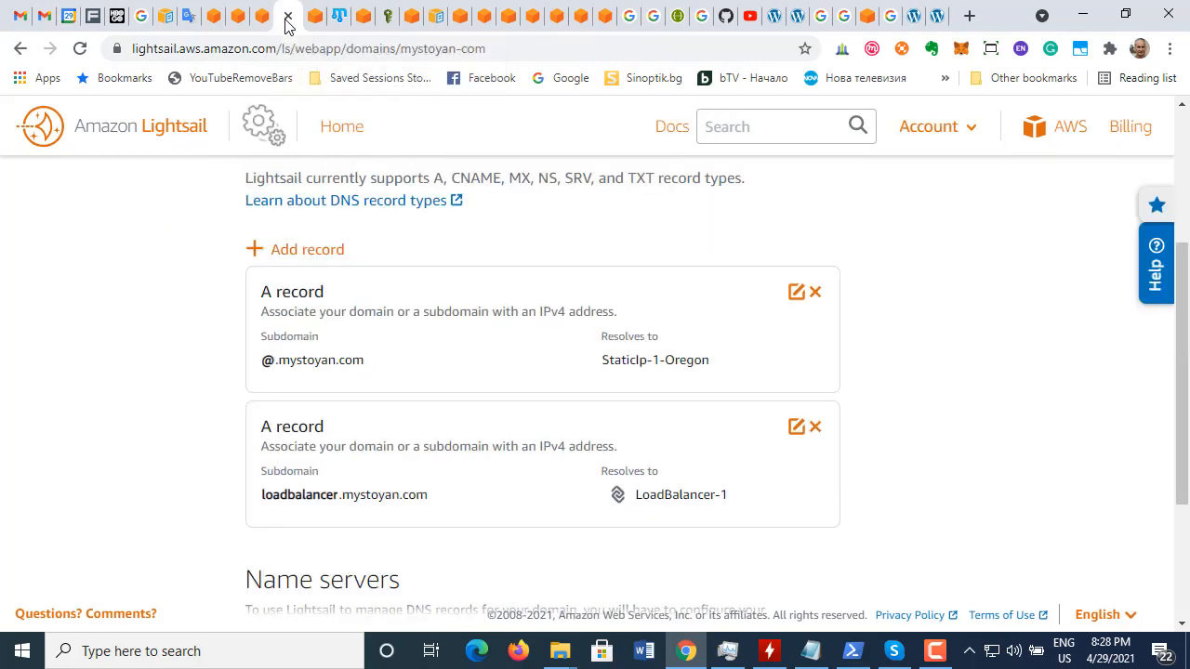
{"action": "scroll", "coordinate": [622, 452], "scroll_direction": "up", "scroll_amount": 3}
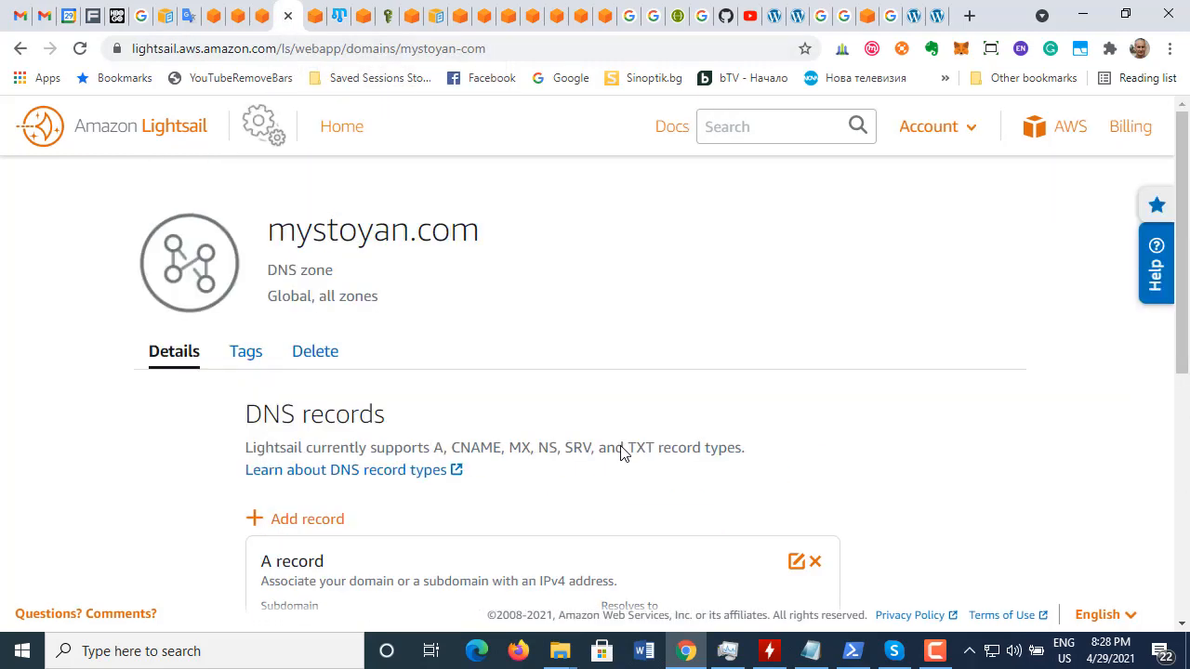
{"action": "scroll", "coordinate": [622, 453], "scroll_direction": "down", "scroll_amount": 4}
{"action": "scroll", "coordinate": [622, 447], "scroll_direction": "up", "scroll_amount": 4}
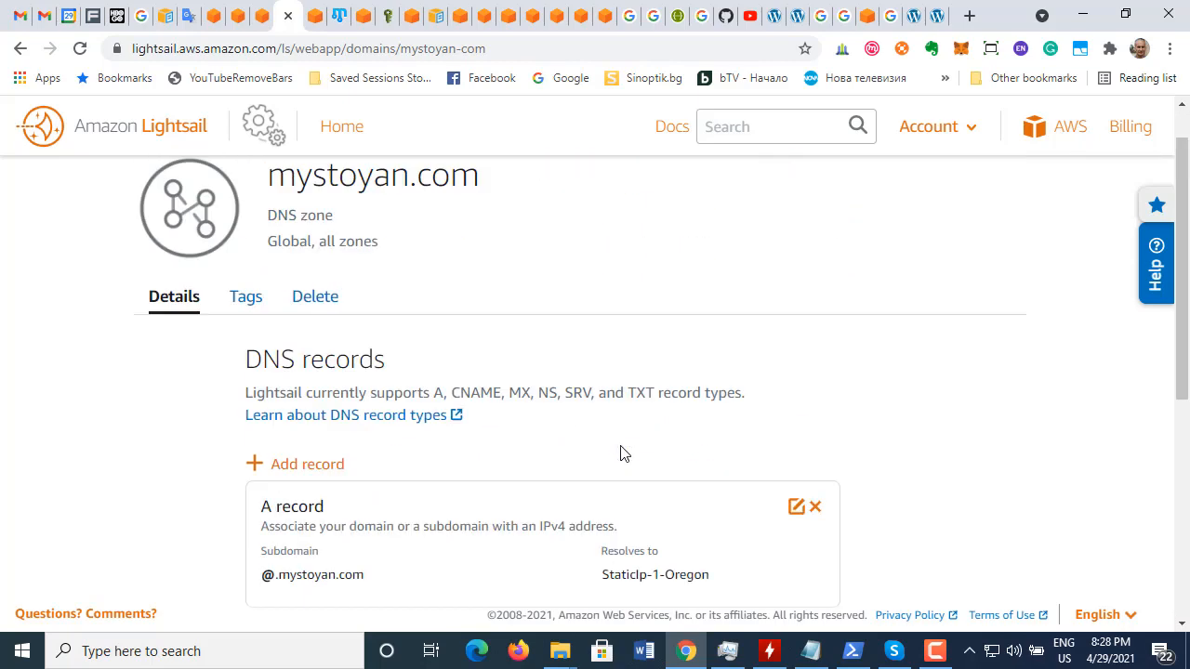
{"action": "left_click", "coordinate": [168, 125]}
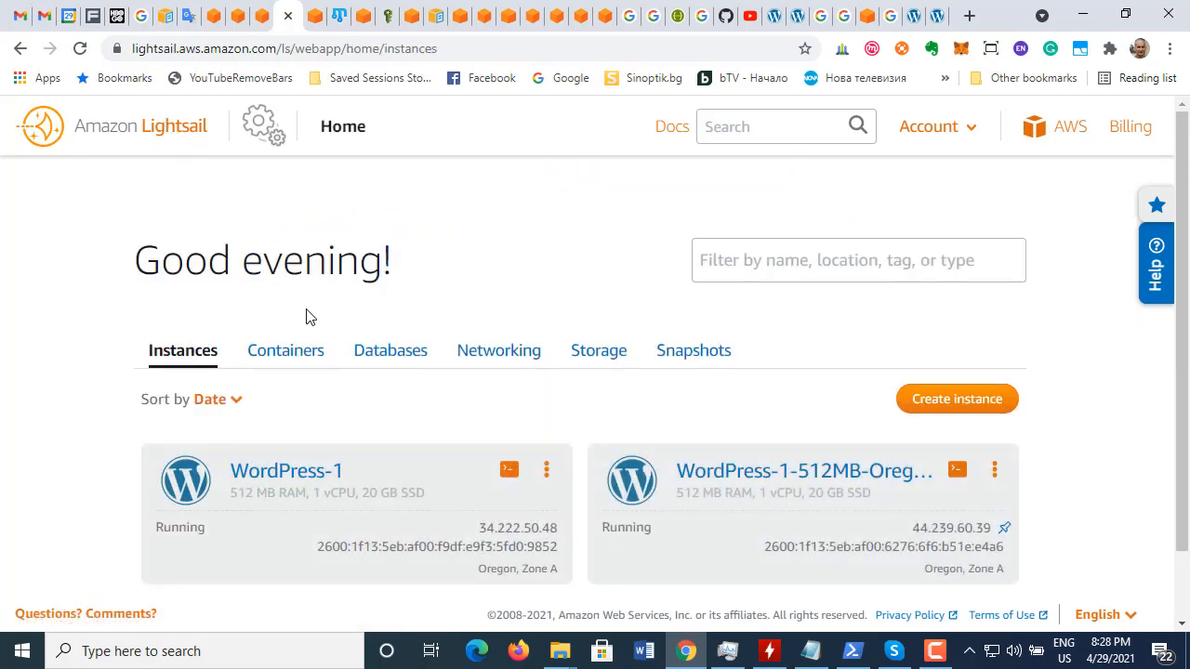
{"action": "left_click", "coordinate": [498, 353]}
{"action": "scroll", "coordinate": [370, 409], "scroll_direction": "down", "scroll_amount": 5}
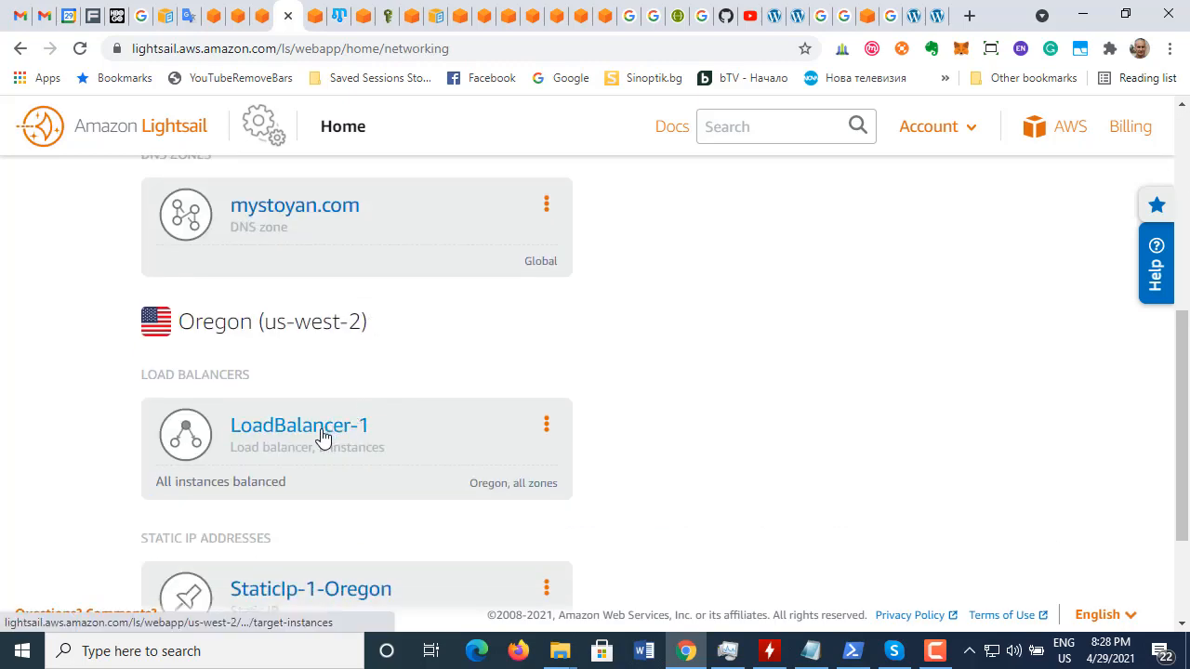
{"action": "scroll", "coordinate": [323, 437], "scroll_direction": "down", "scroll_amount": 2}
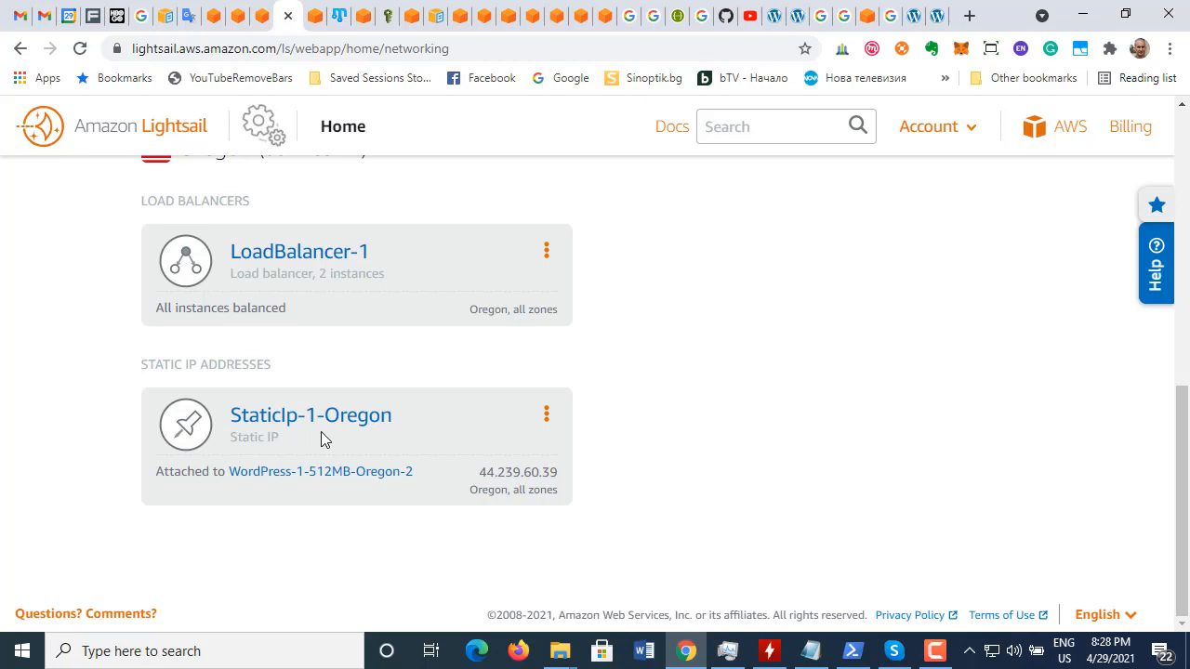
{"action": "scroll", "coordinate": [323, 437], "scroll_direction": "up", "scroll_amount": 3}
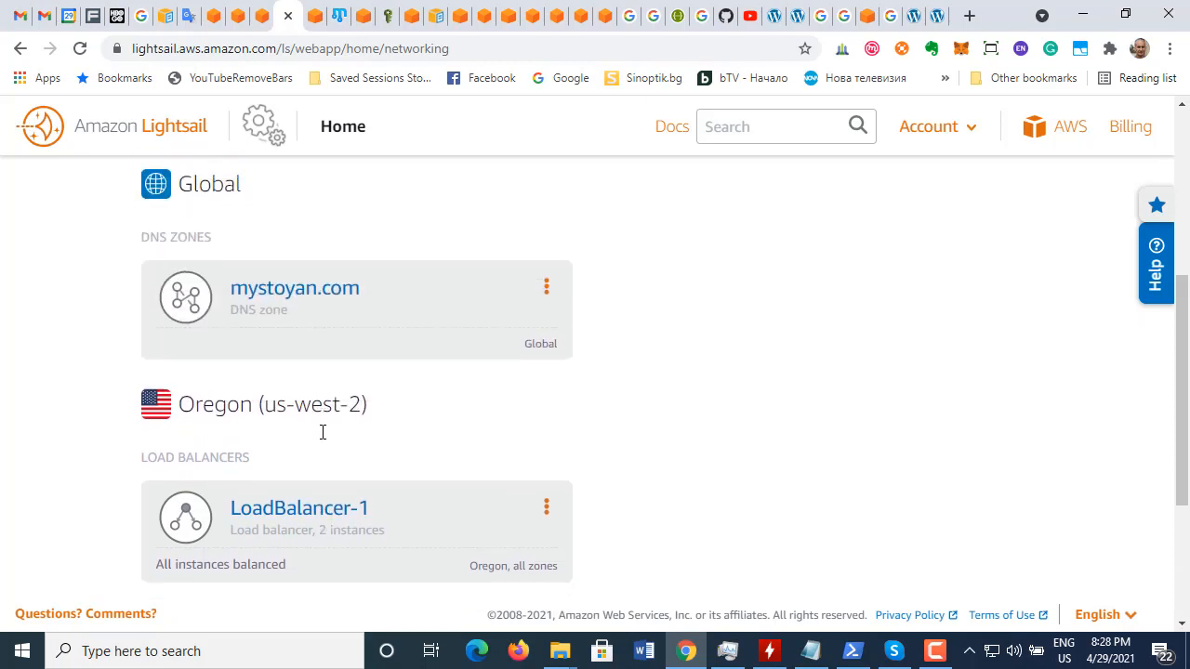
{"action": "scroll", "coordinate": [323, 432], "scroll_direction": "down", "scroll_amount": 1}
{"action": "double_click", "coordinate": [319, 443]}
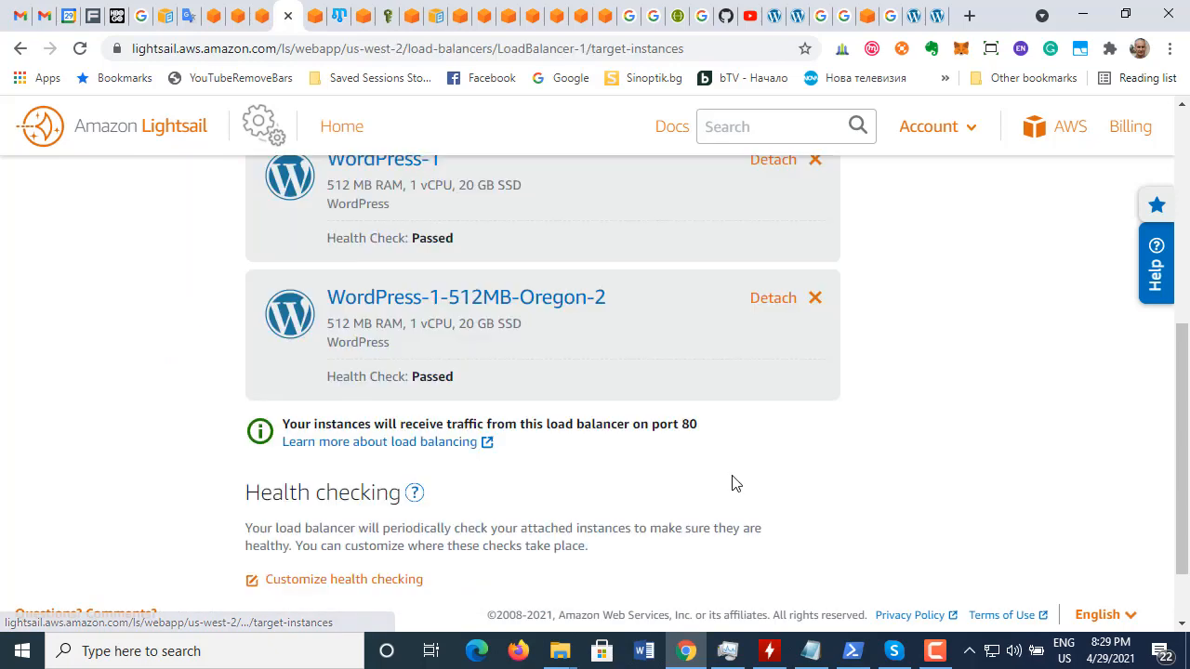
Step: Copy LoadBalancer-1's DNS name and paste it as the alias's load balancer in the Route 53 record form
{"action": "scroll", "coordinate": [524, 509], "scroll_direction": "up", "scroll_amount": 5}
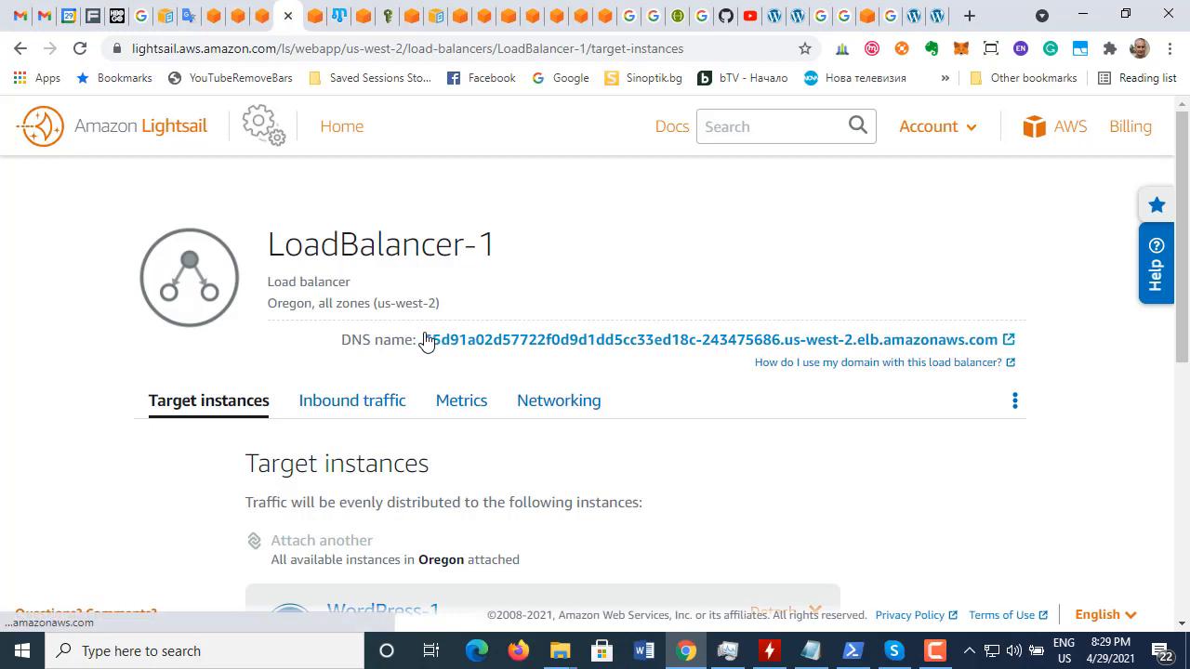
{"action": "left_click_drag", "start_coordinate": [422, 340], "coordinate": [970, 346]}
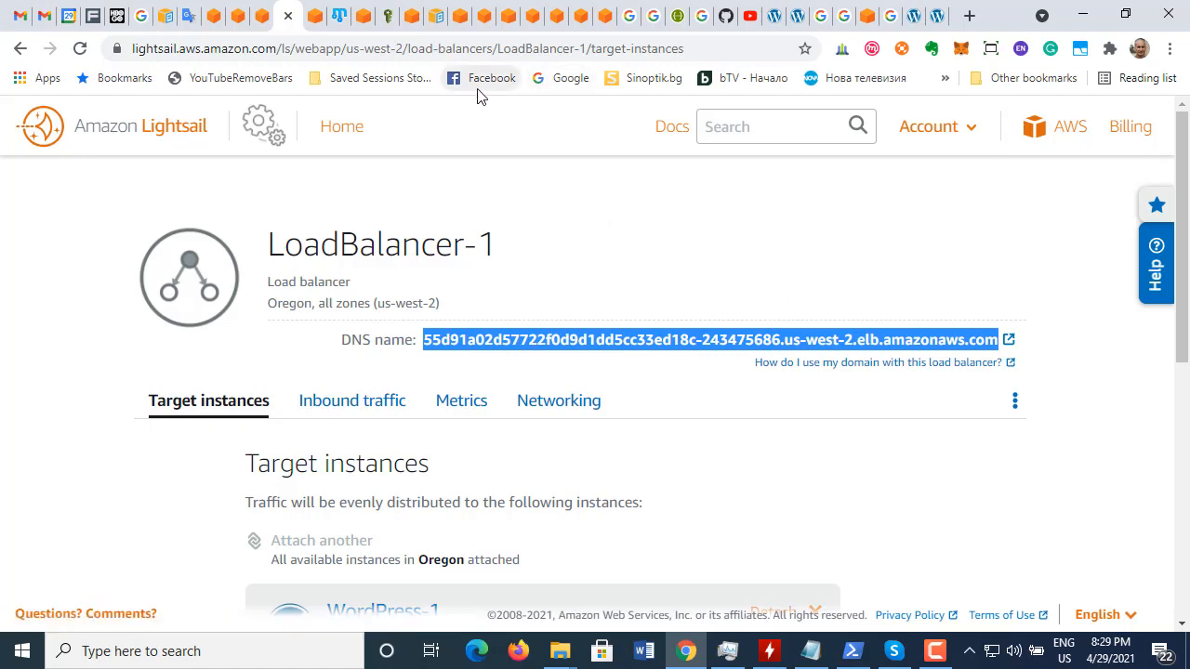
{"action": "left_click", "coordinate": [461, 16]}
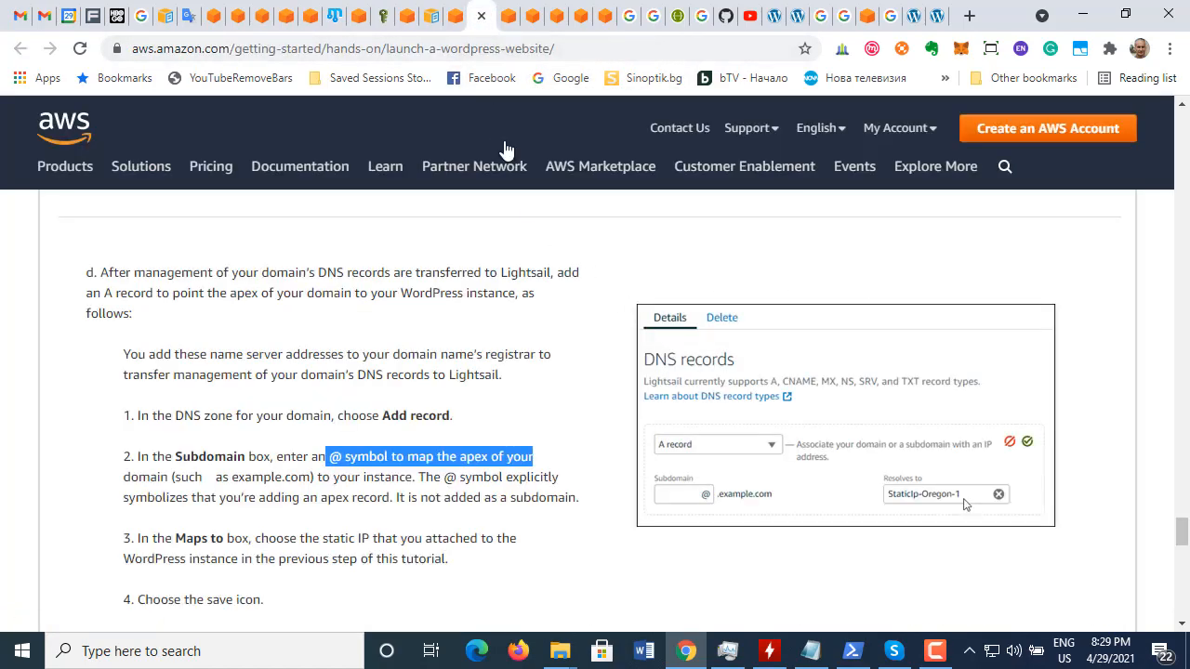
{"action": "left_click", "coordinate": [504, 16]}
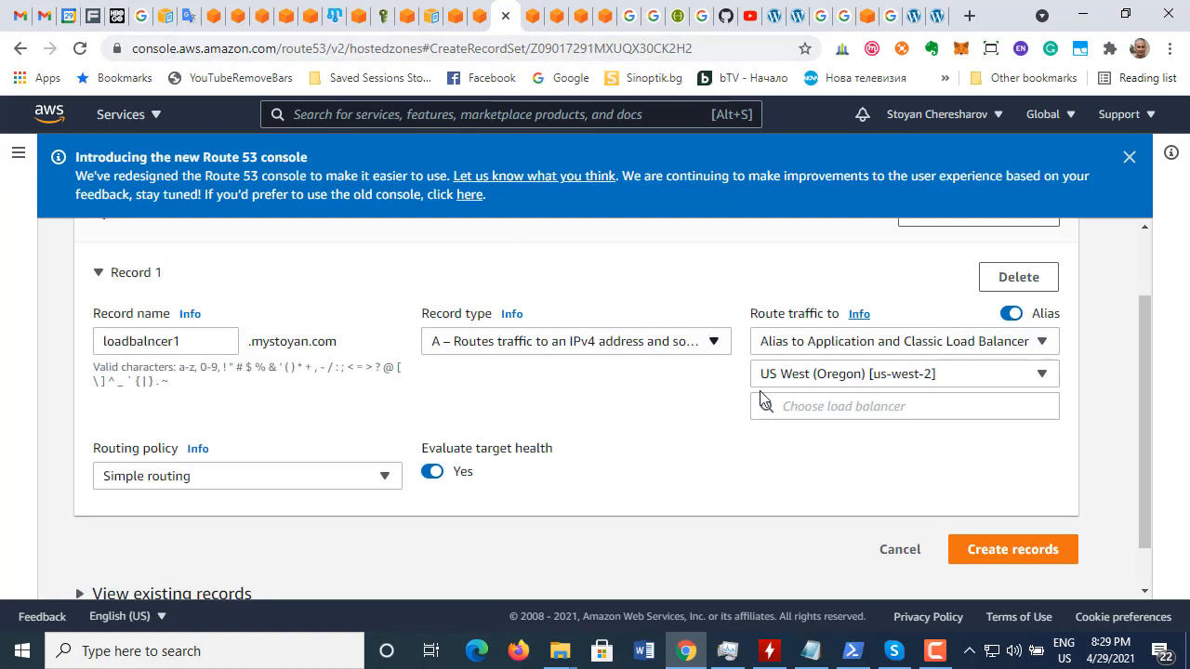
{"action": "left_click", "coordinate": [854, 406]}
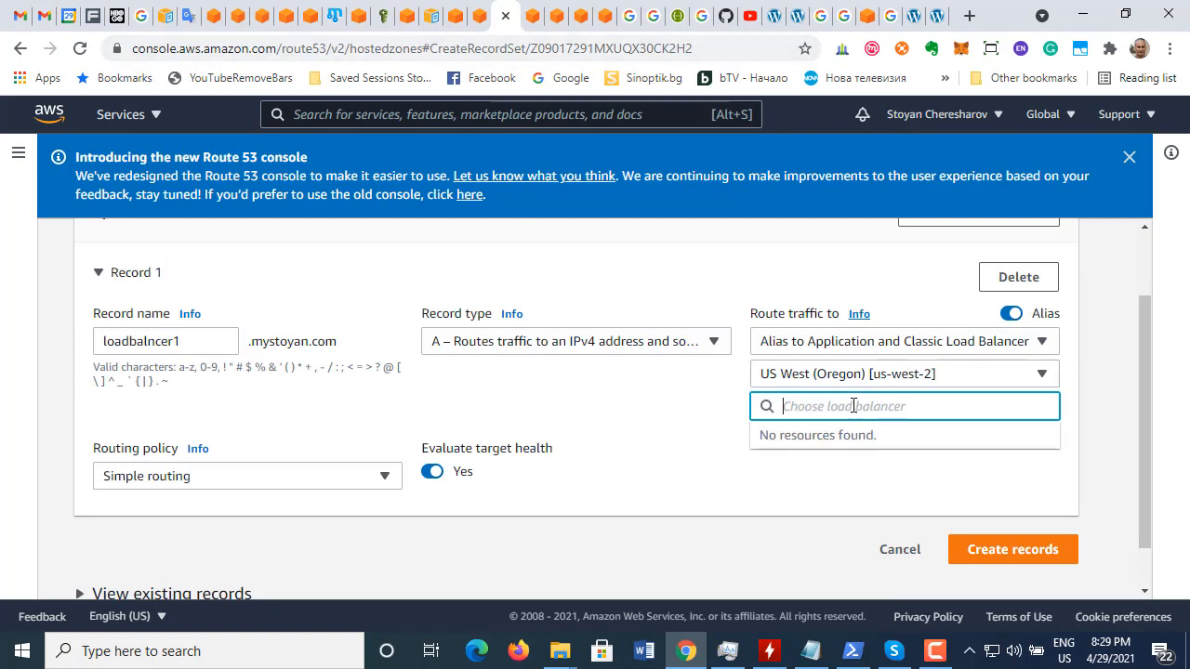
{"action": "key", "text": "ctrl+v"}
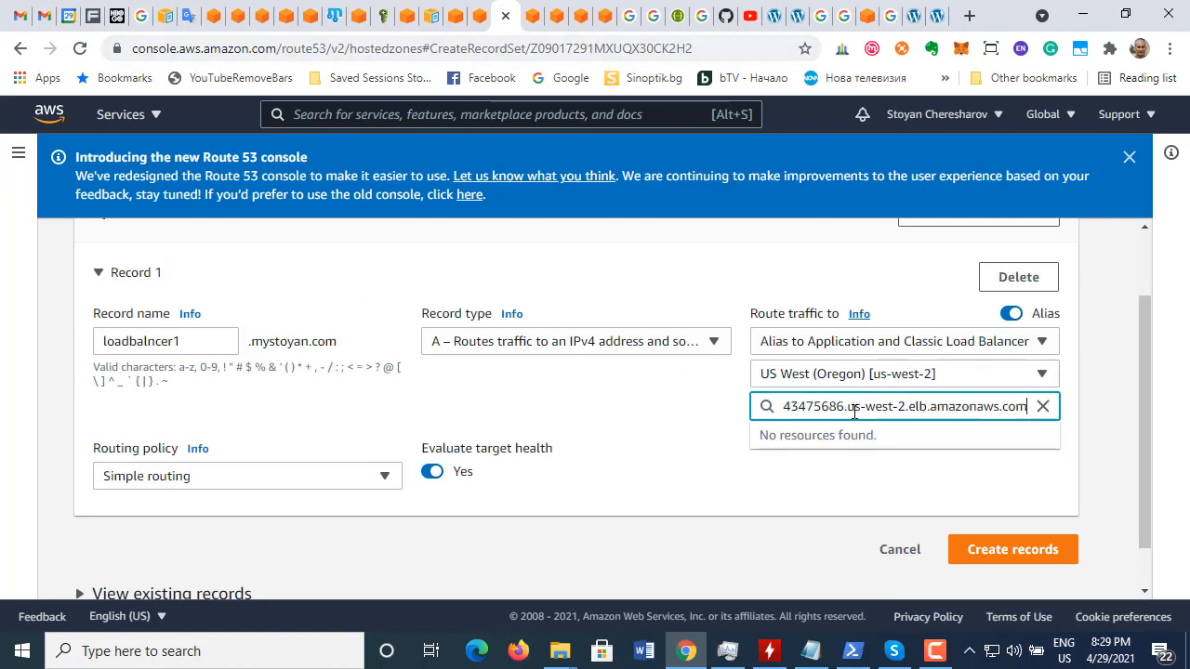
{"action": "triple_click", "coordinate": [920, 403]}
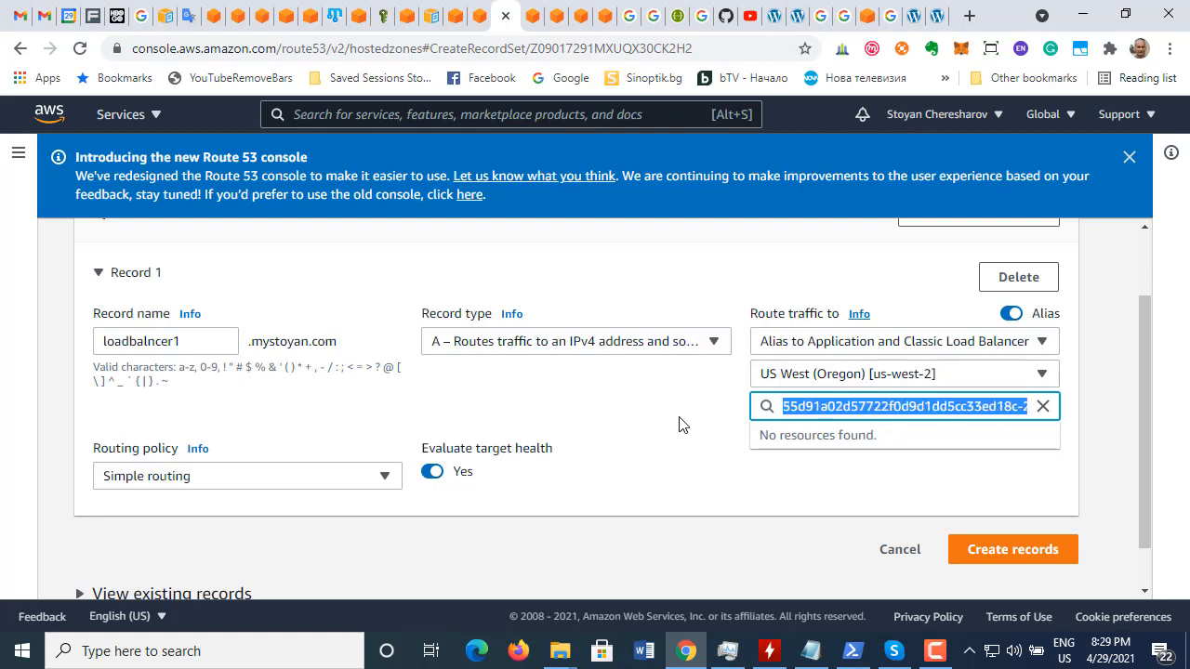
{"action": "left_click", "coordinate": [829, 484]}
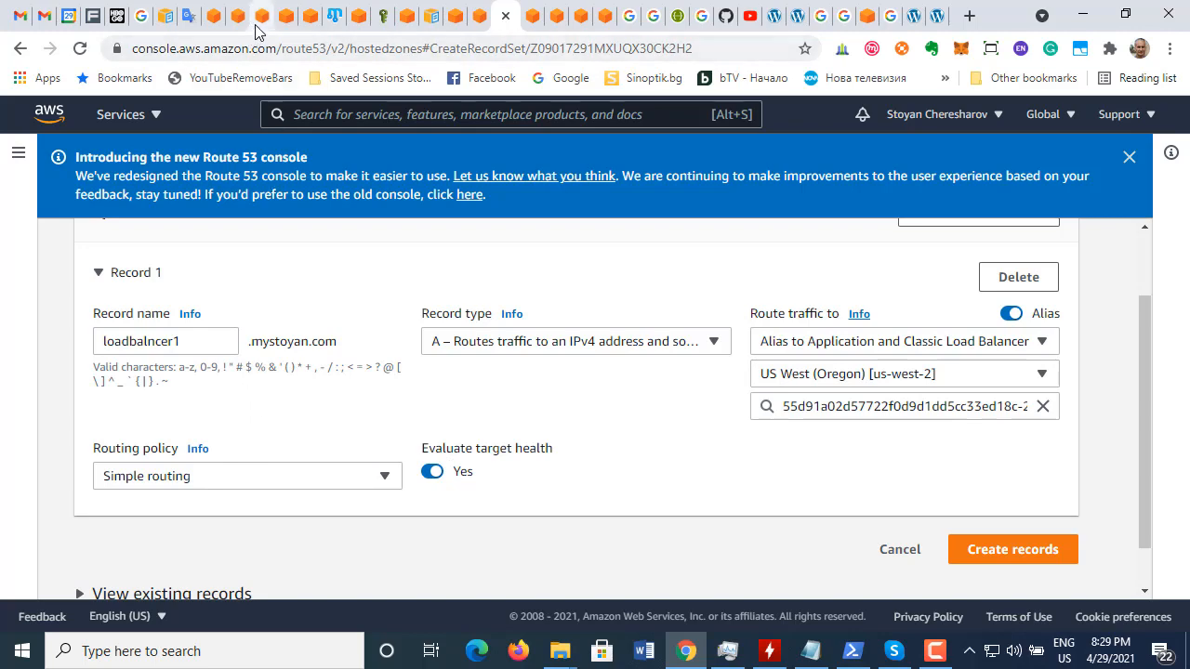
Step: Check the help article's routing policy instructions and turn off Evaluate target health for the Route 53 record
{"action": "left_click", "coordinate": [299, 16]}
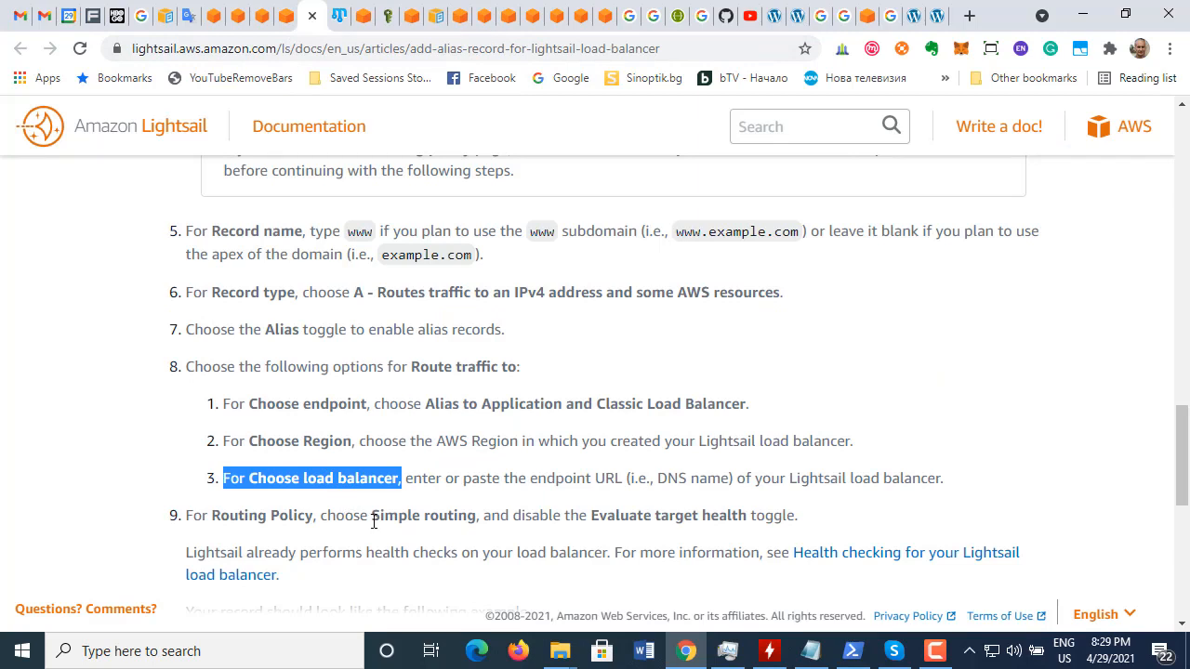
{"action": "mouse_move", "coordinate": [379, 518]}
{"action": "left_mouse_down"}
{"action": "mouse_move", "coordinate": [609, 511]}
{"action": "mouse_move", "coordinate": [808, 526]}
{"action": "left_mouse_up"}
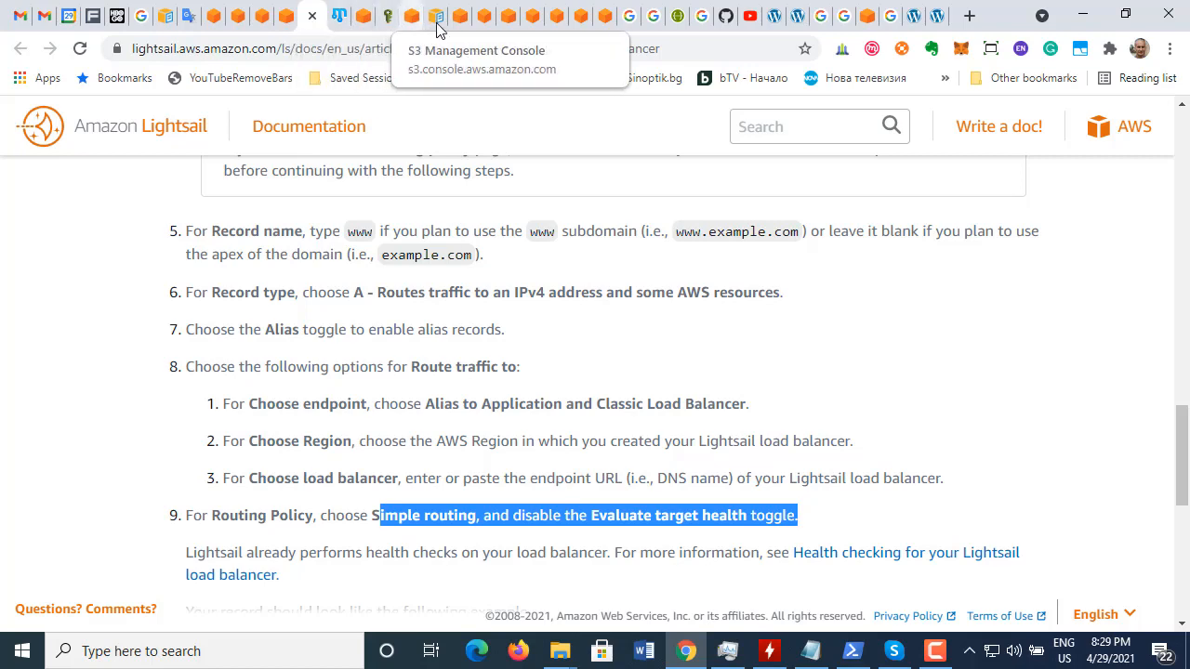
{"action": "left_click", "coordinate": [484, 18]}
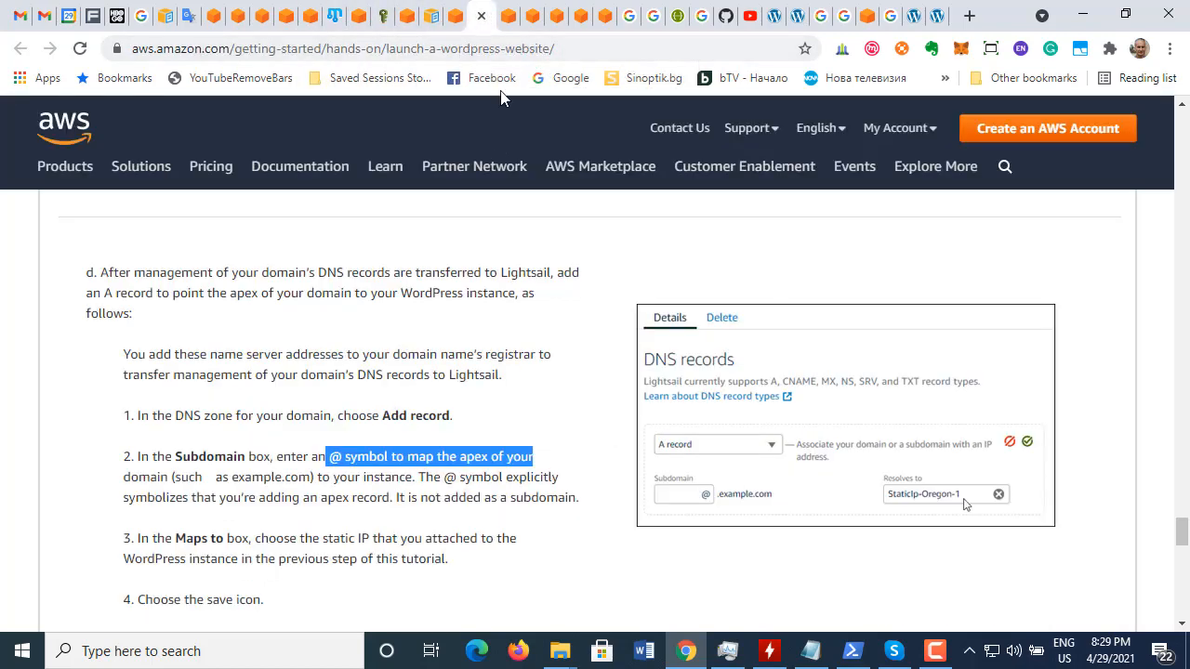
{"action": "left_click", "coordinate": [506, 16]}
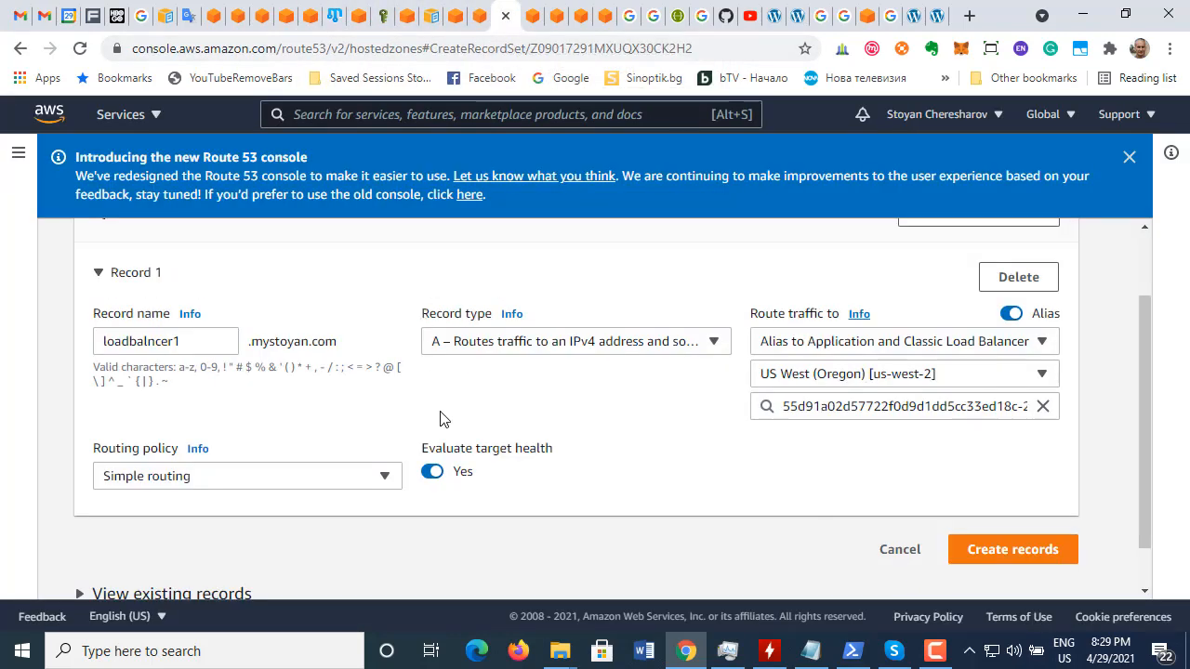
{"action": "left_click", "coordinate": [431, 472]}
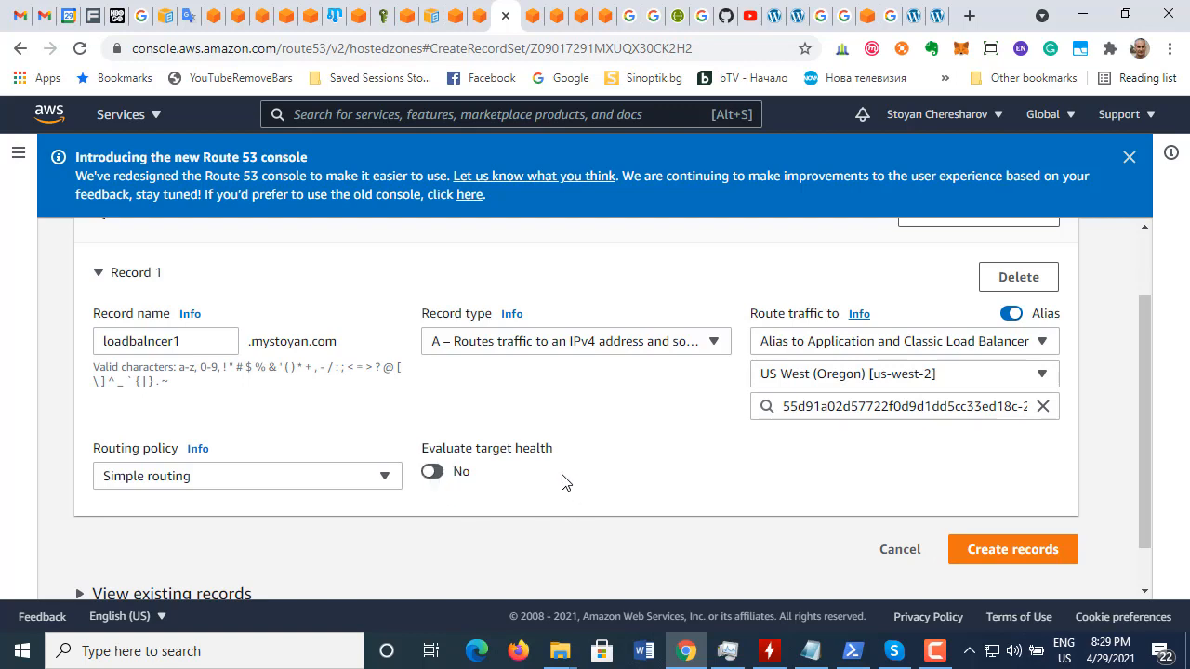
Step: Examine the help article's example of a completed Route 53 record for comparison with the filled-in form
{"action": "scroll", "coordinate": [561, 482], "scroll_direction": "up", "scroll_amount": 1}
{"action": "scroll", "coordinate": [561, 482], "scroll_direction": "down", "scroll_amount": 1}
{"action": "left_click", "coordinate": [292, 16]}
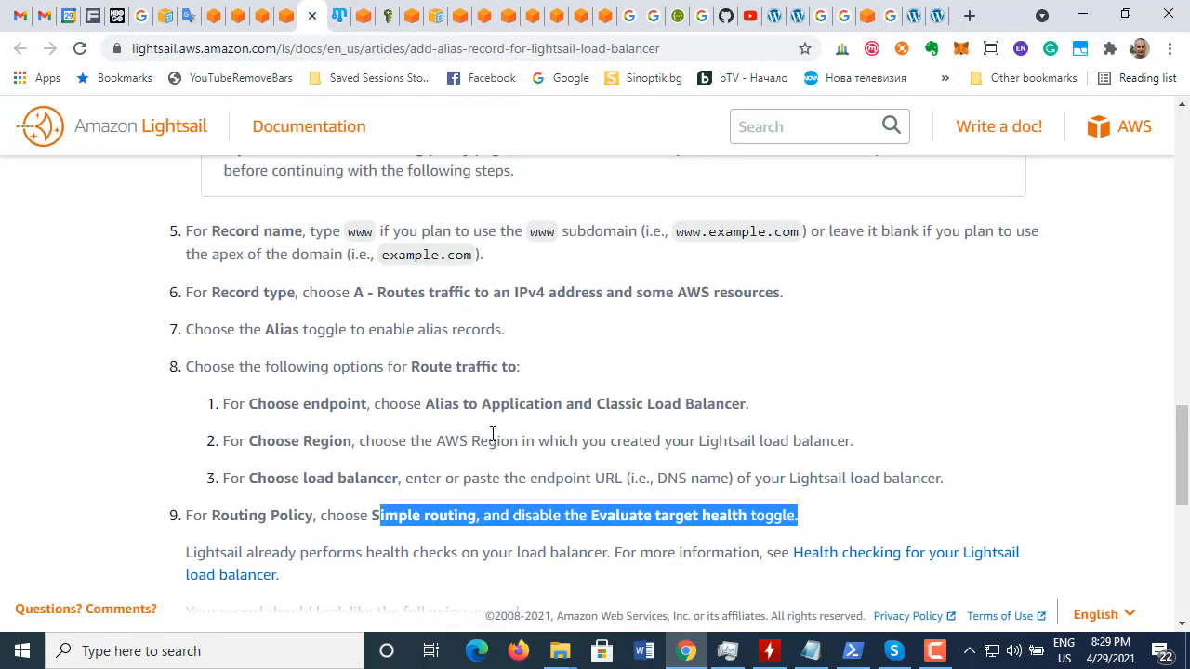
{"action": "scroll", "coordinate": [492, 436], "scroll_direction": "down", "scroll_amount": 1}
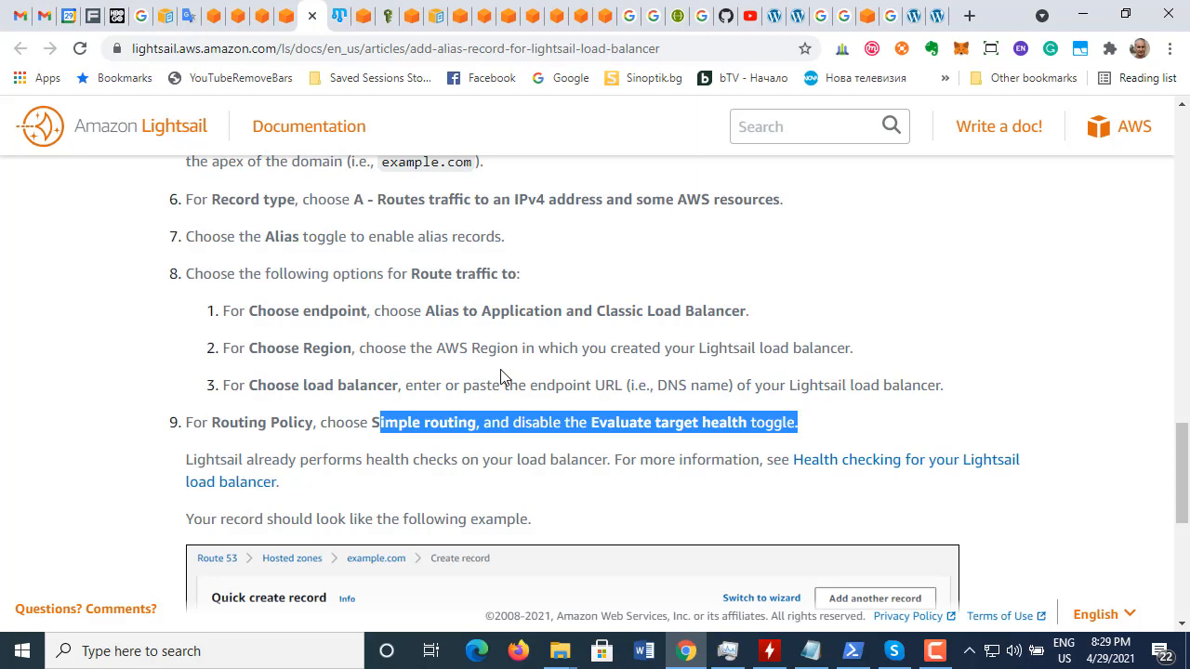
{"action": "scroll", "coordinate": [500, 376], "scroll_direction": "down", "scroll_amount": 1}
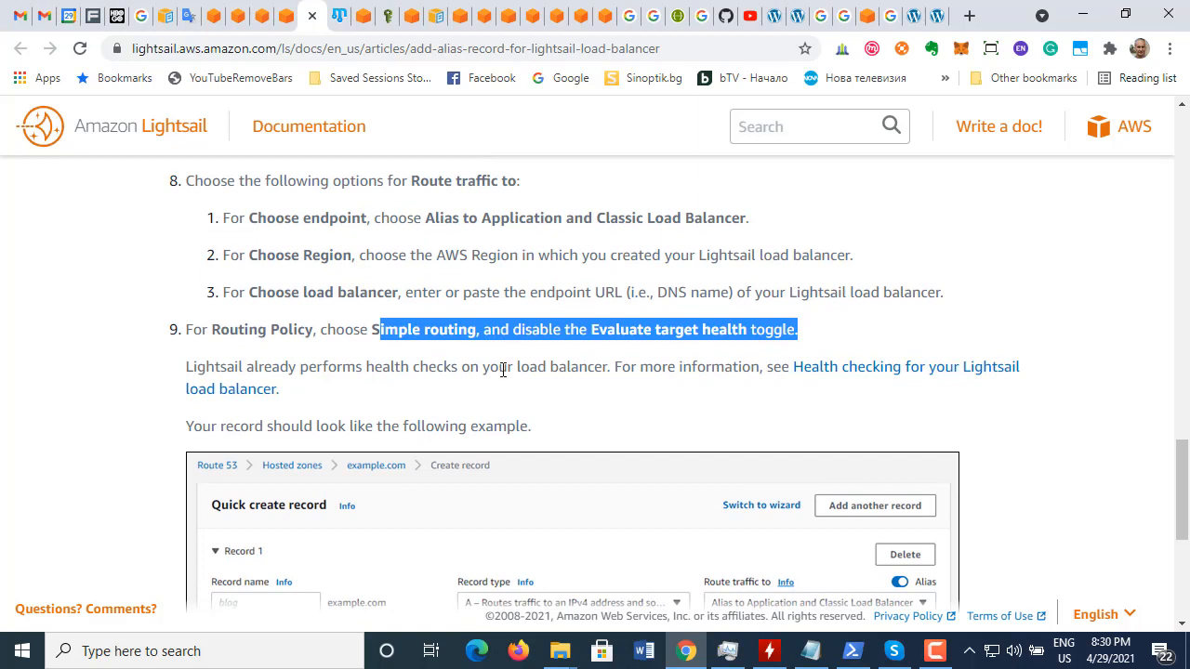
{"action": "scroll", "coordinate": [503, 372], "scroll_direction": "down", "scroll_amount": 1}
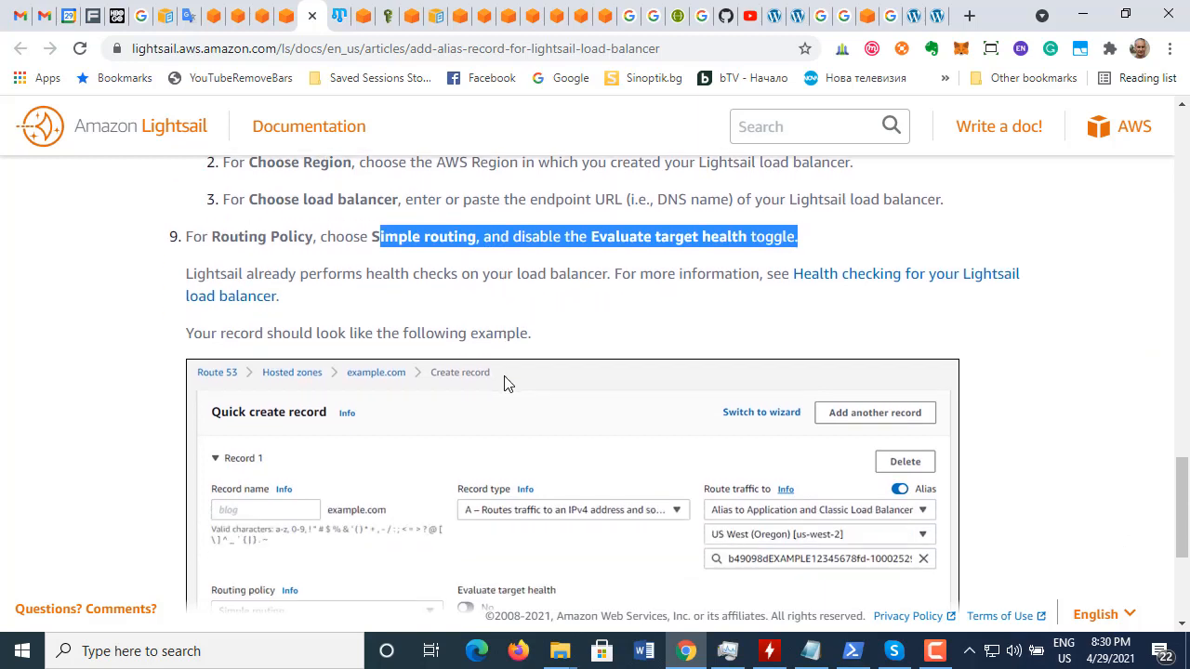
{"action": "scroll", "coordinate": [507, 384], "scroll_direction": "down", "scroll_amount": 1}
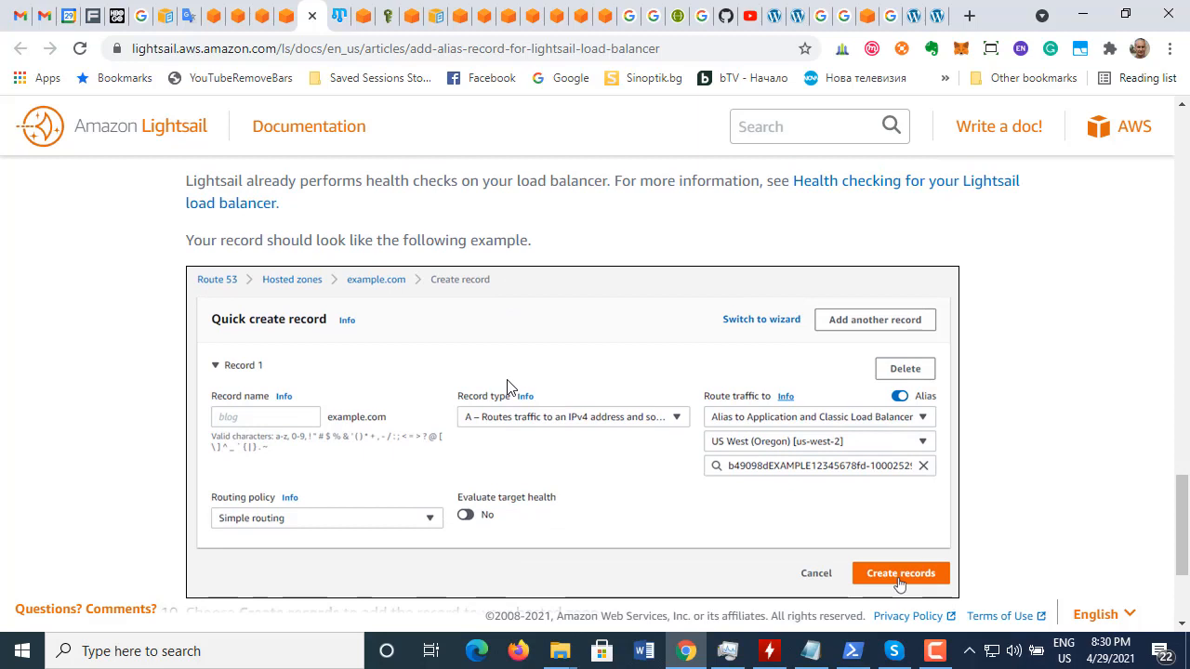
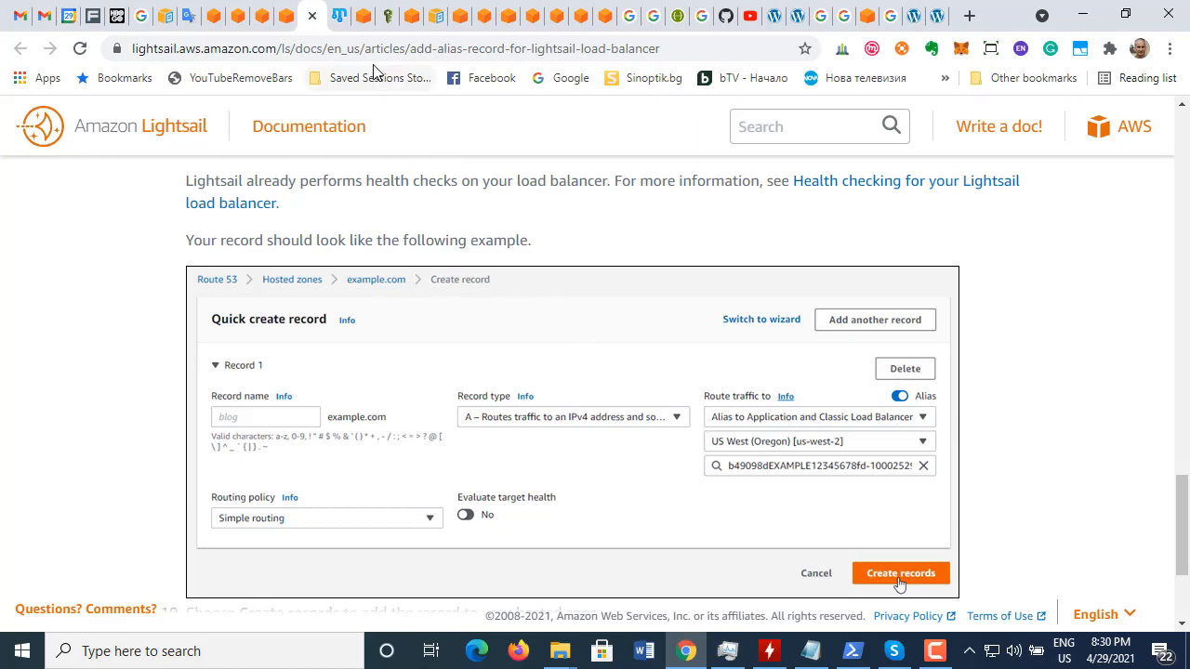
Step: Return to the Route 53 form, check the loadbalncer1 record name, and create the alias A record
{"action": "left_click", "coordinate": [506, 21]}
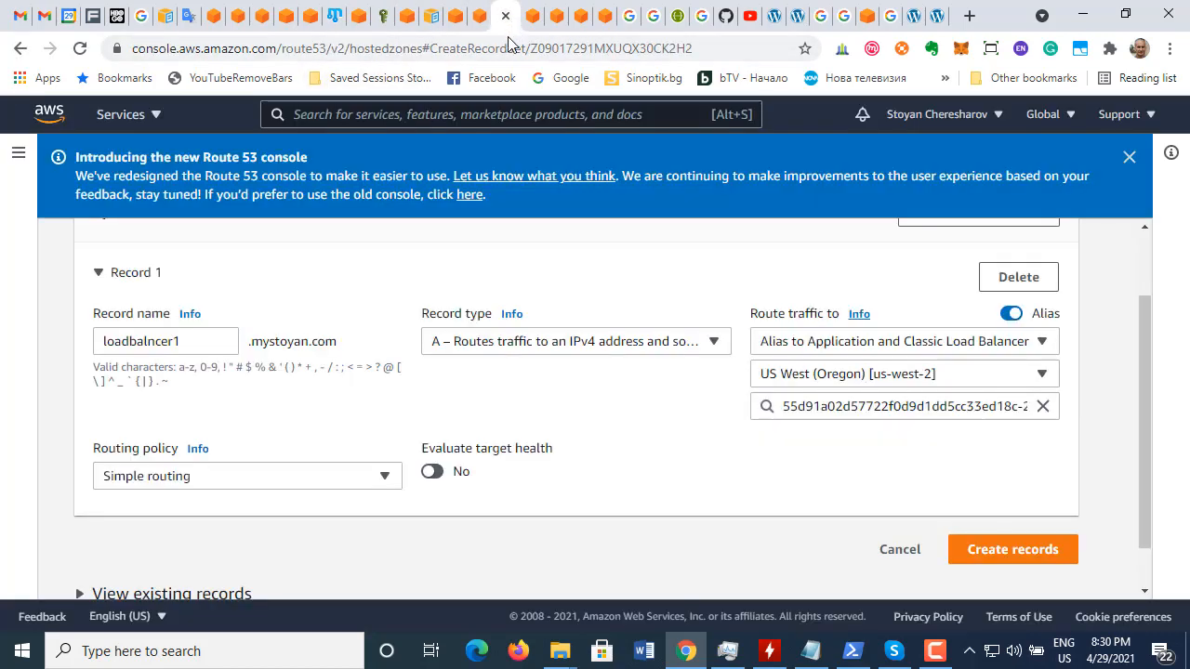
{"action": "left_click_drag", "start_coordinate": [186, 342], "coordinate": [74, 336]}
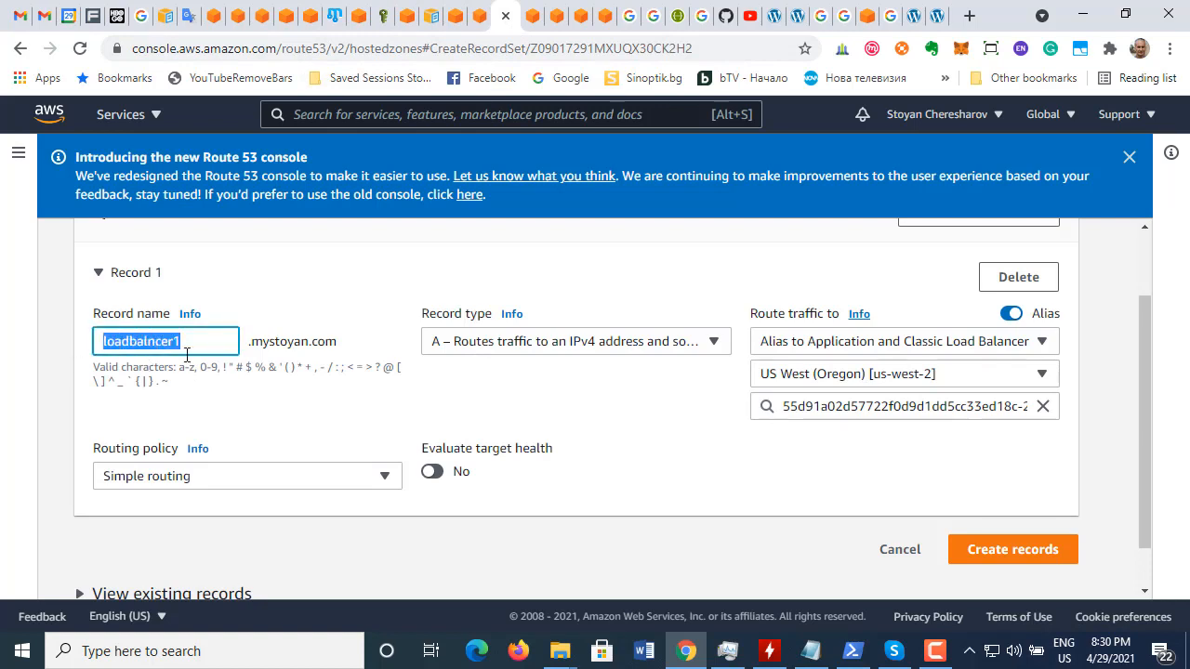
{"action": "left_click", "coordinate": [638, 431]}
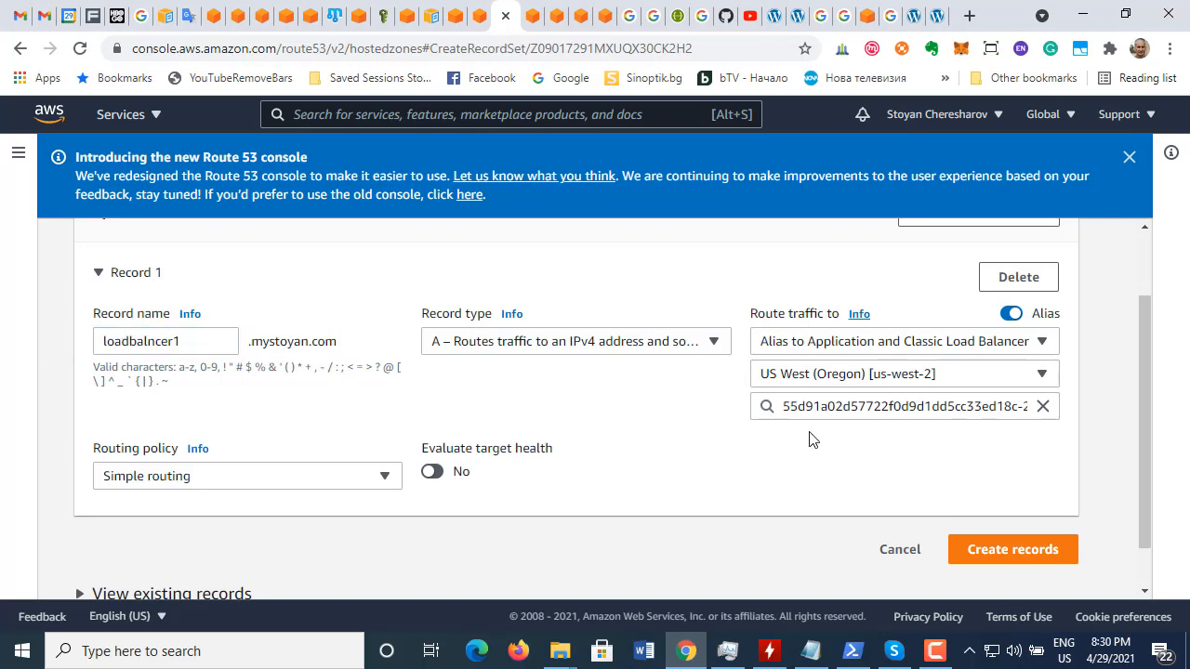
{"action": "left_click", "coordinate": [1013, 552]}
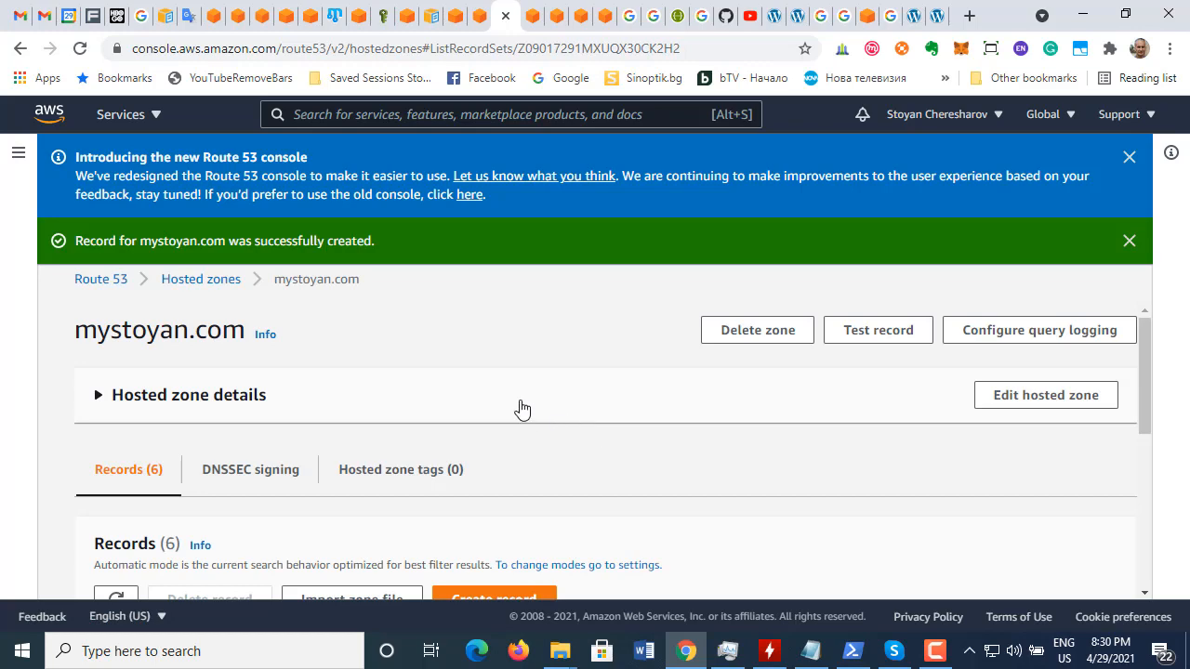
Step: Review the mystoyan.com hosted zone's record list and the help article's final instructions after creating records
{"action": "scroll", "coordinate": [525, 418], "scroll_direction": "down", "scroll_amount": 3}
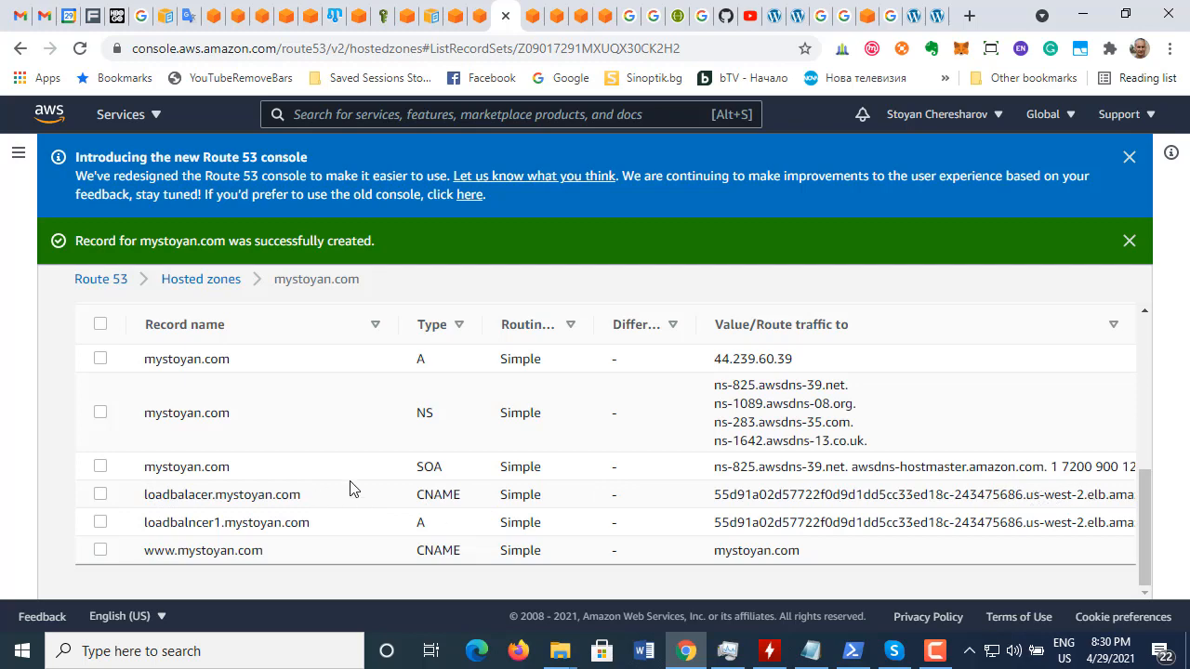
{"action": "left_click", "coordinate": [309, 17]}
{"action": "scroll", "coordinate": [565, 374], "scroll_direction": "down", "scroll_amount": 3}
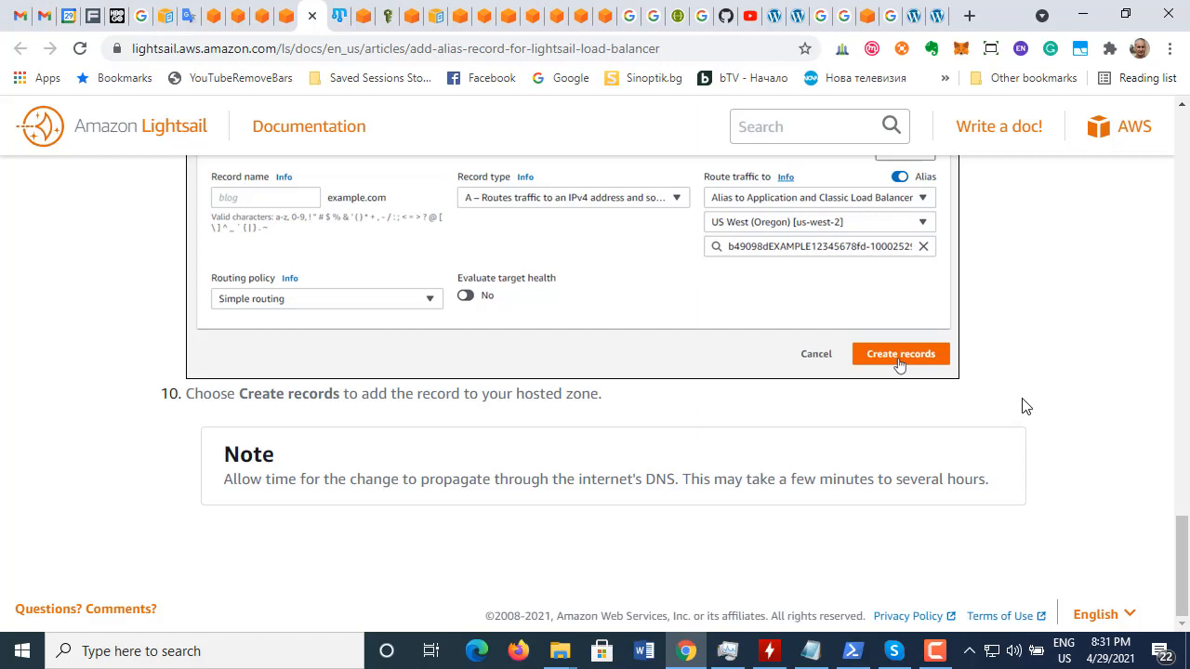
{"action": "scroll", "coordinate": [937, 277], "scroll_direction": "up", "scroll_amount": 7}
Step: Open loadbalncer1.mystoyan.com in a new browser tab to test the alias record
{"action": "left_click", "coordinate": [969, 15]}
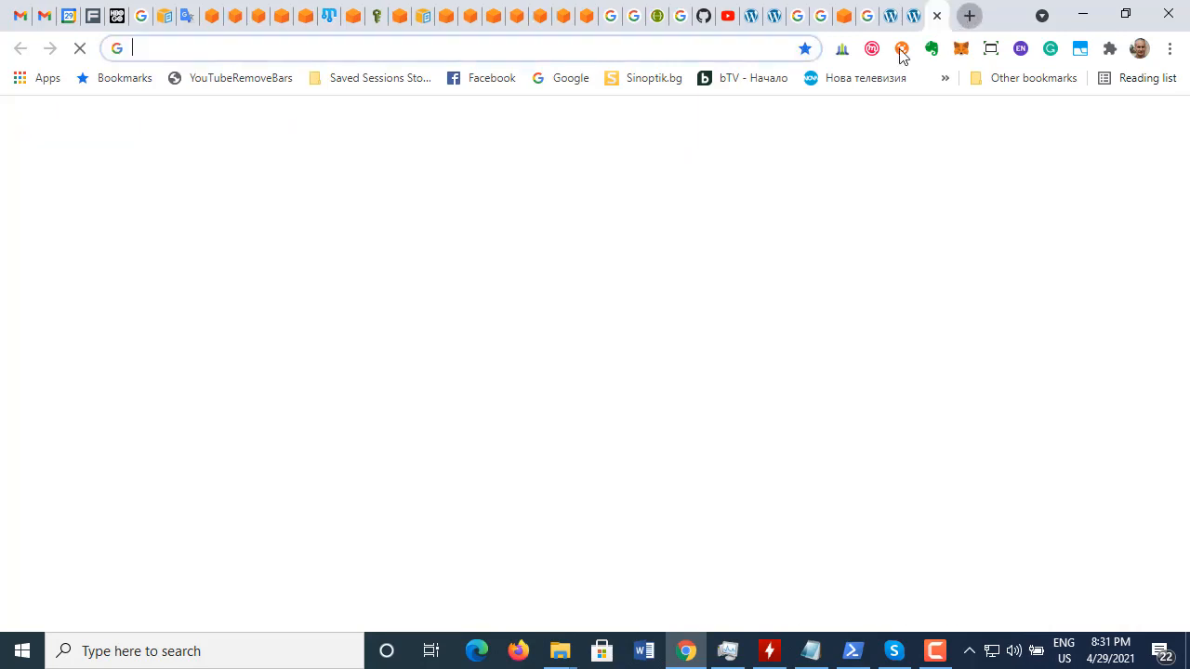
{"action": "left_click", "coordinate": [526, 39]}
{"action": "type", "text": "loadbalncer1"}
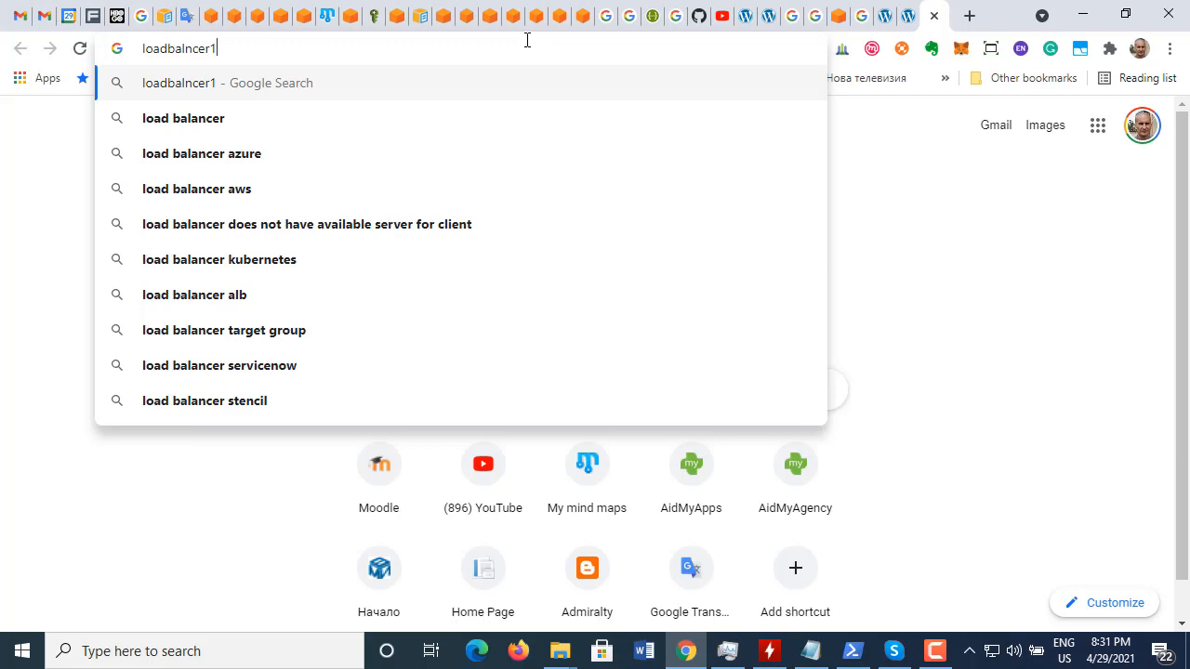
{"action": "type", "text": ".mys"}
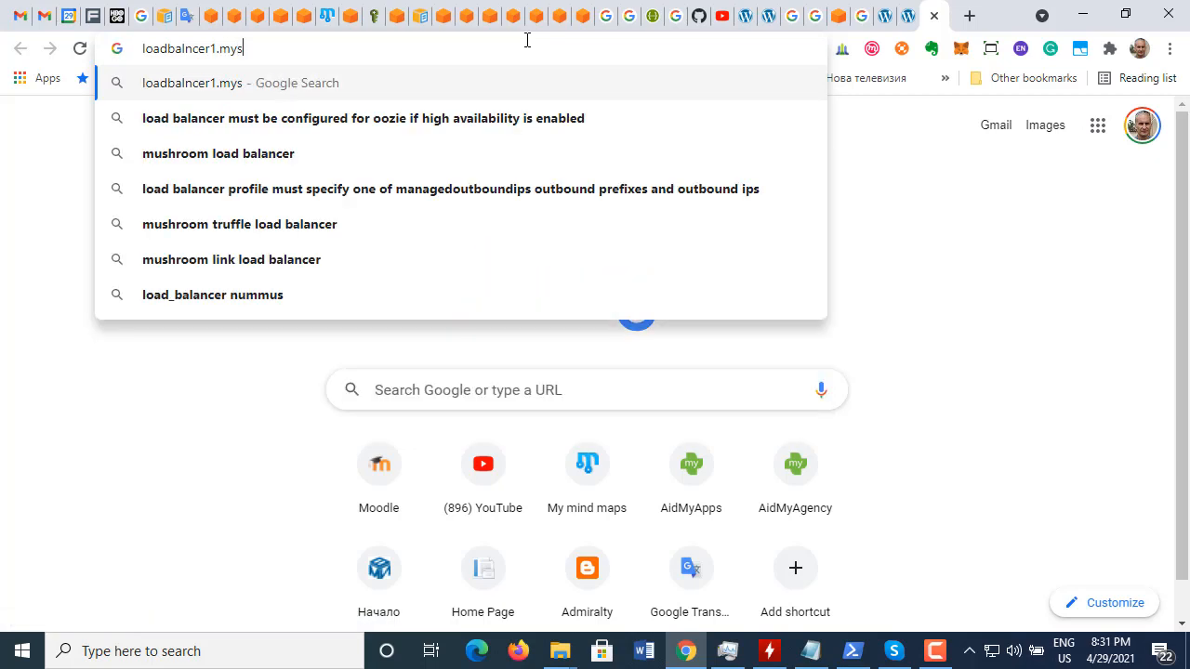
{"action": "type", "text": "toyan."}
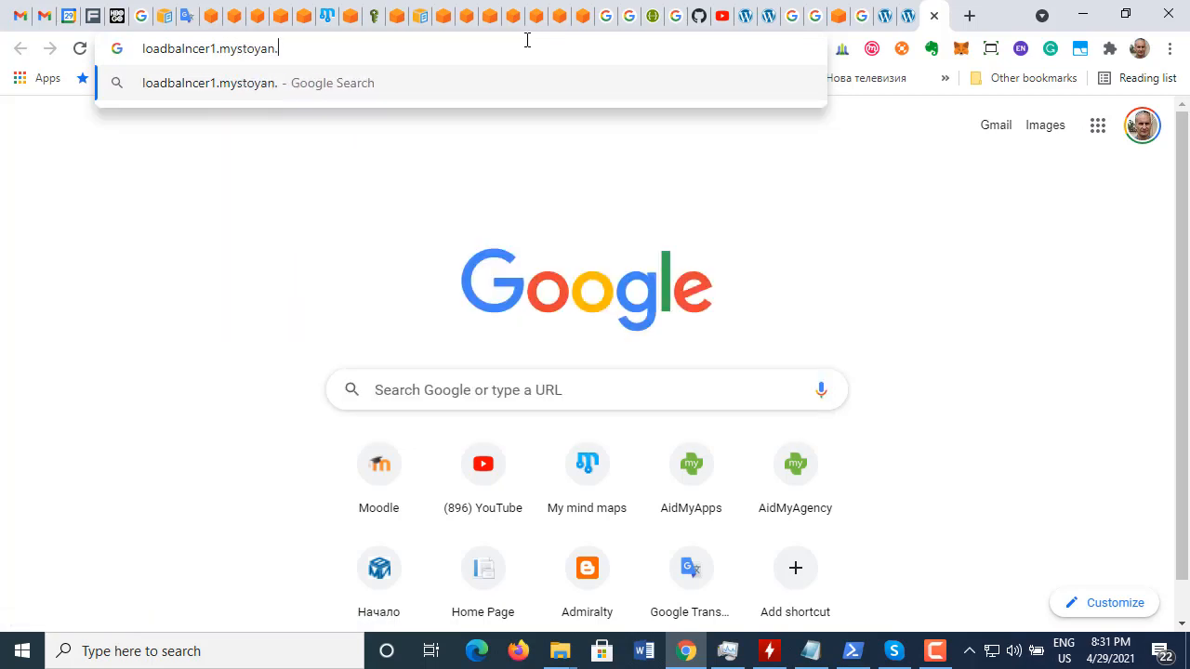
{"action": "type", "text": "com"}
{"action": "key", "text": "Return"}
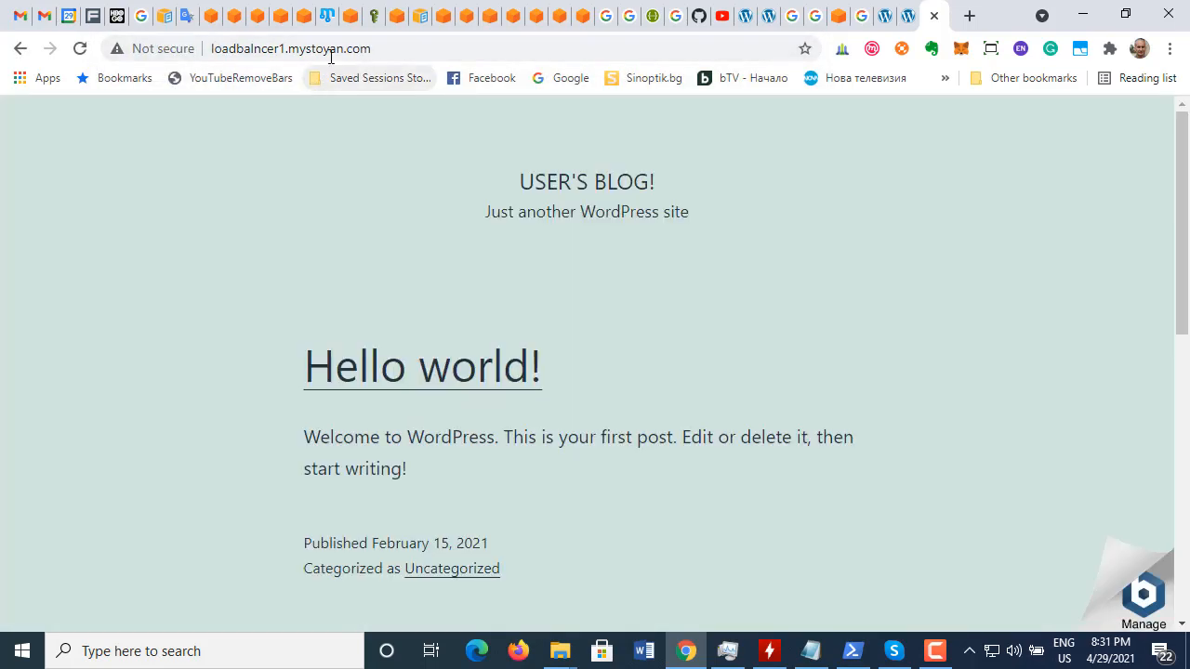
Step: Copy the loadbalncer1.mystoyan.com address, switch to Windows PowerShell, and exit the nslookup session
{"action": "left_click", "coordinate": [371, 48]}
{"action": "left_click", "coordinate": [394, 53]}
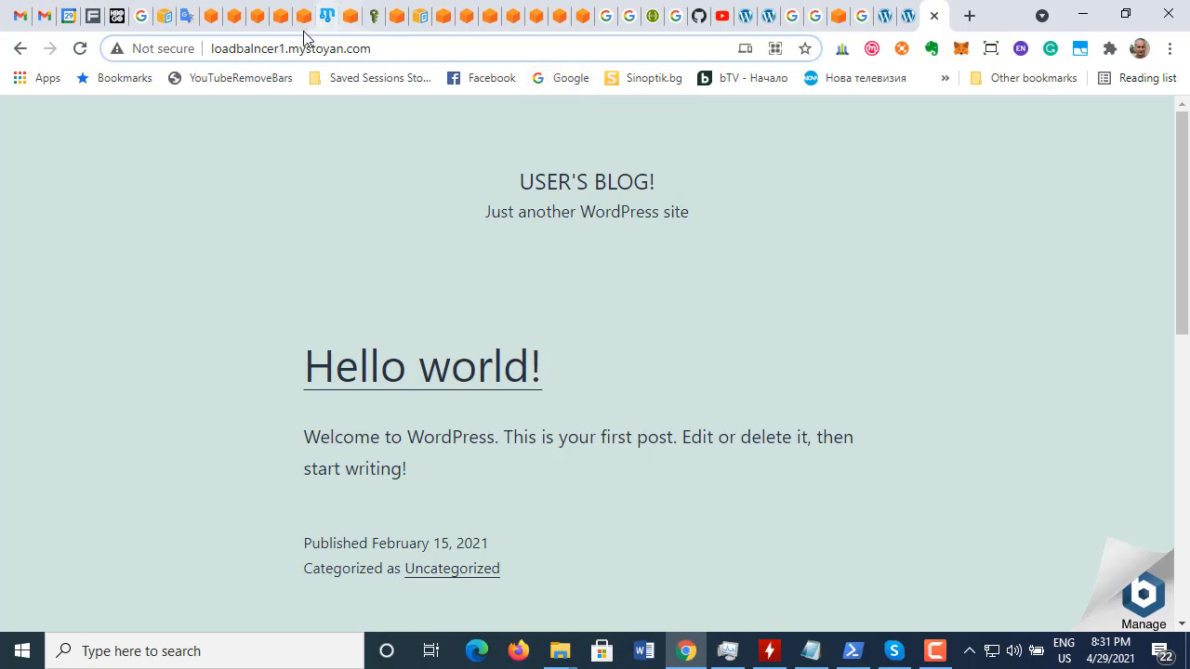
{"action": "left_click", "coordinate": [286, 48]}
{"action": "left_click_drag", "start_coordinate": [376, 49], "coordinate": [159, 48]}
{"action": "key", "text": "ctrl+c"}
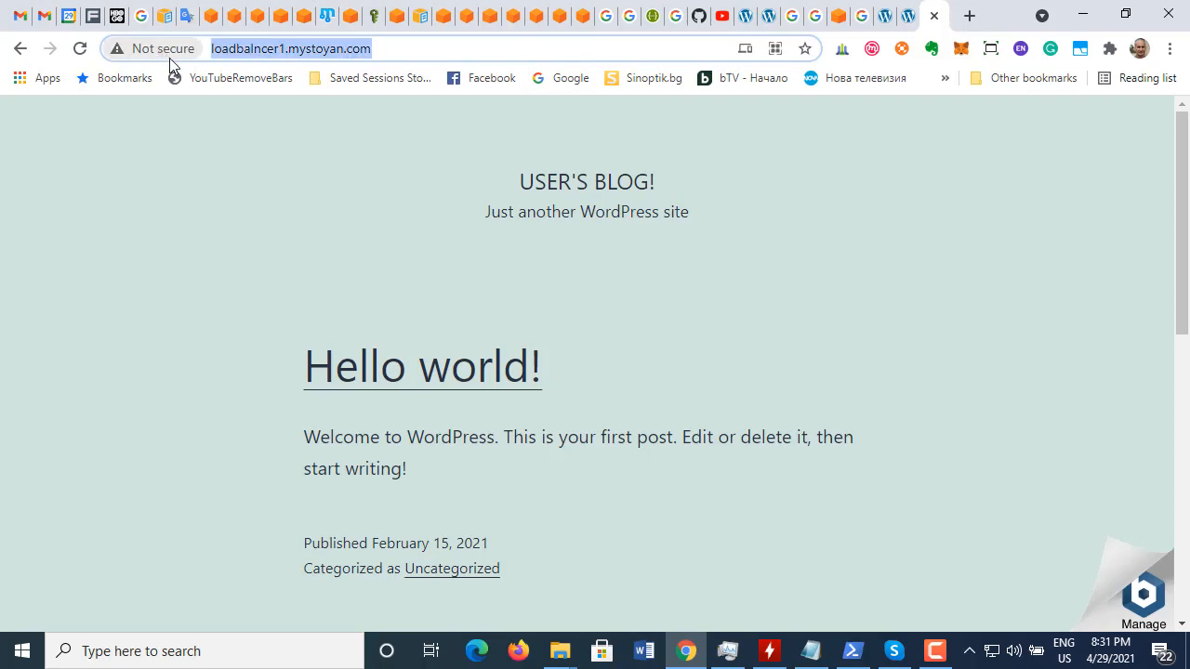
{"action": "left_click", "coordinate": [853, 651]}
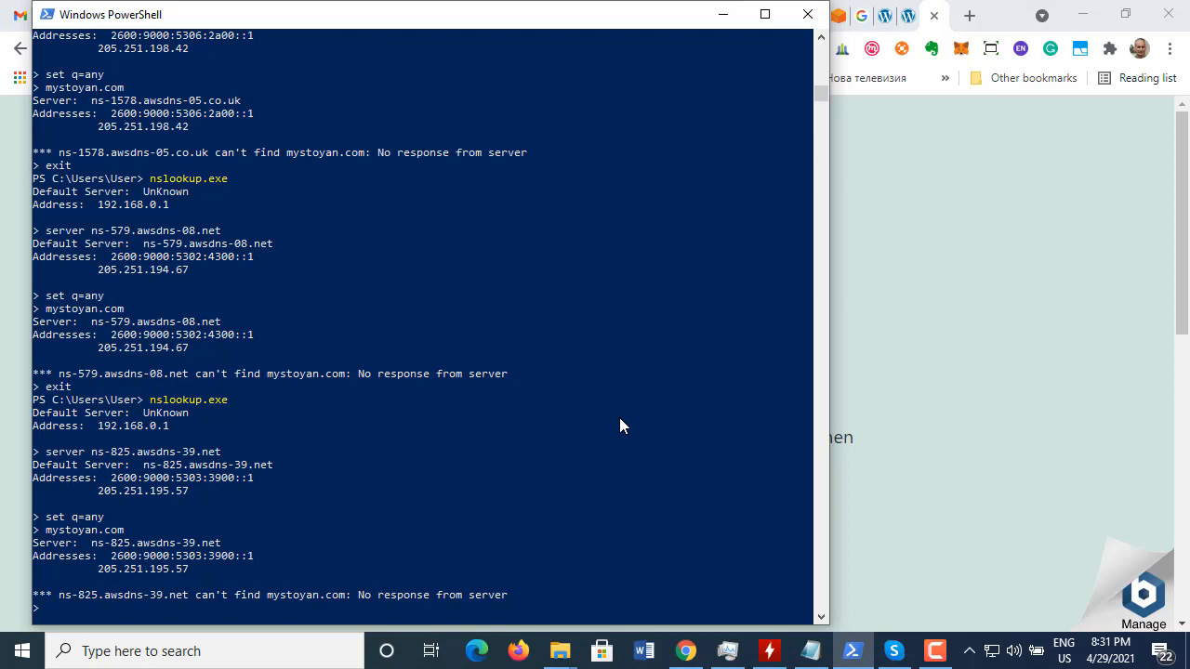
{"action": "type", "text": "exit"}
{"action": "key", "text": "Return"}
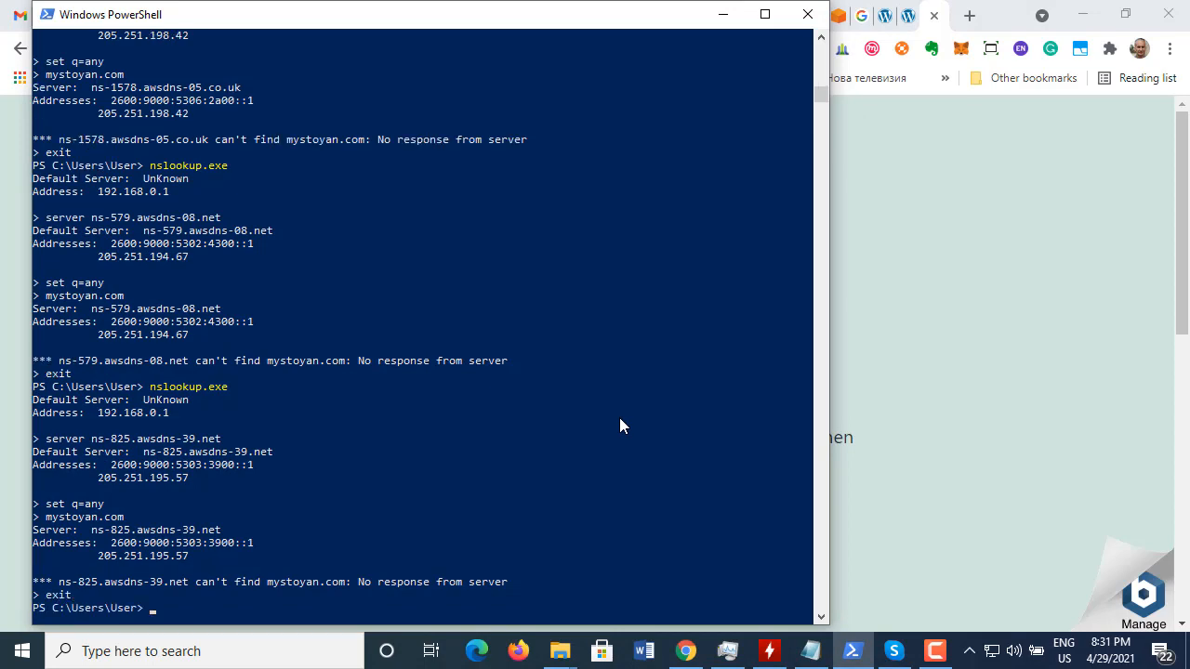
{"action": "type", "text": "ping"}
{"action": "key", "text": "ctrl+v"}
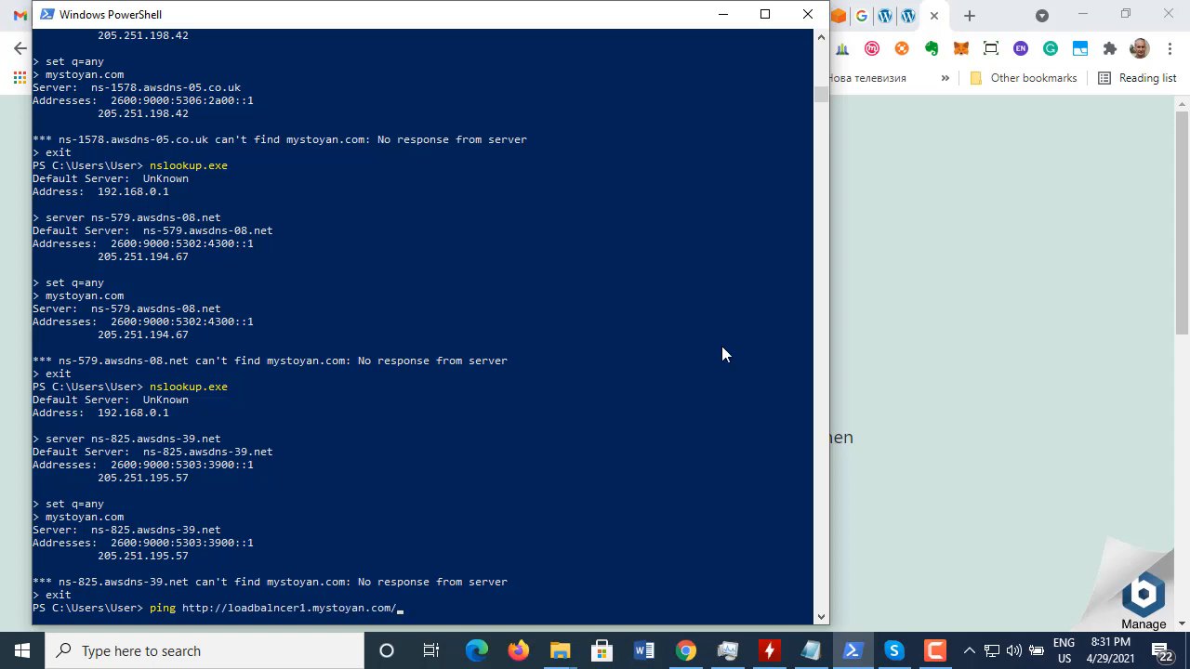
{"action": "key", "text": "Return"}
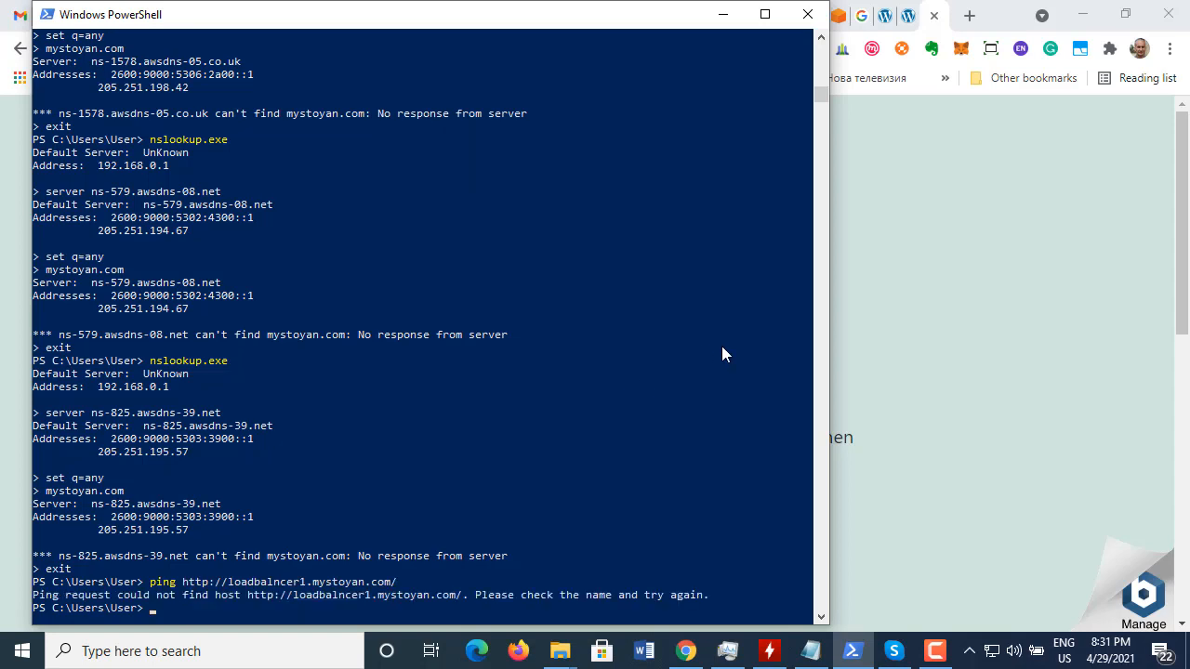
{"action": "key", "text": "Up"}
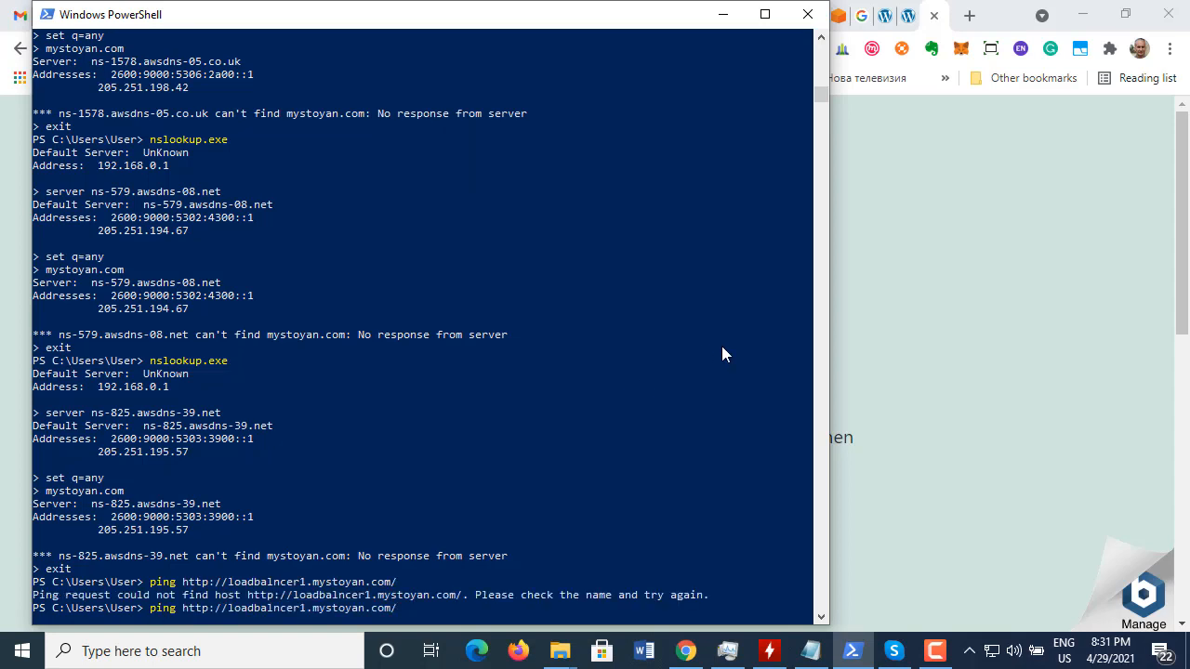
{"action": "key", "text": "ctrl+Left"}
{"action": "key", "text": "ctrl+Left"}
{"action": "key", "text": "BackSpace"}
{"action": "key", "text": "BackSpace"}
{"action": "key", "text": "BackSpace"}
{"action": "key", "text": "BackSpace"}
{"action": "key", "text": "BackSpace"}
{"action": "key", "text": "BackSpace"}
{"action": "key", "text": "BackSpace"}
{"action": "key", "text": "Return"}
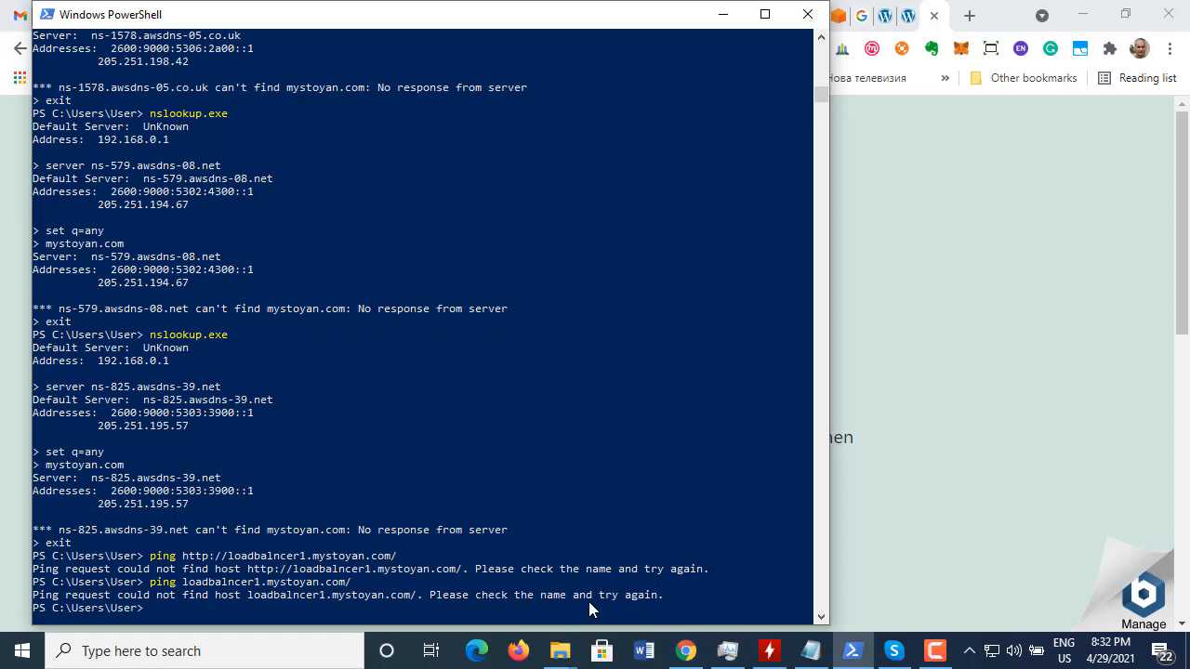
Step: Remove the trailing slash from the last command and ping loadbalncer1.mystoyan.com
{"action": "key", "text": "Up"}
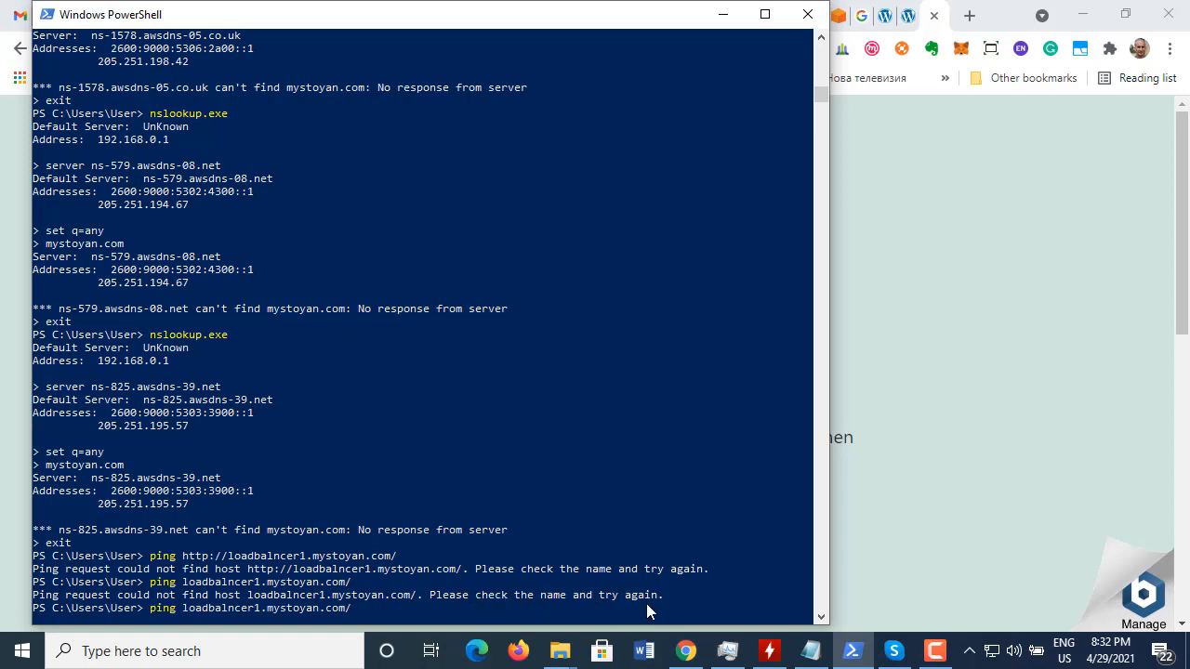
{"action": "key", "text": "BackSpace"}
{"action": "key", "text": "Return"}
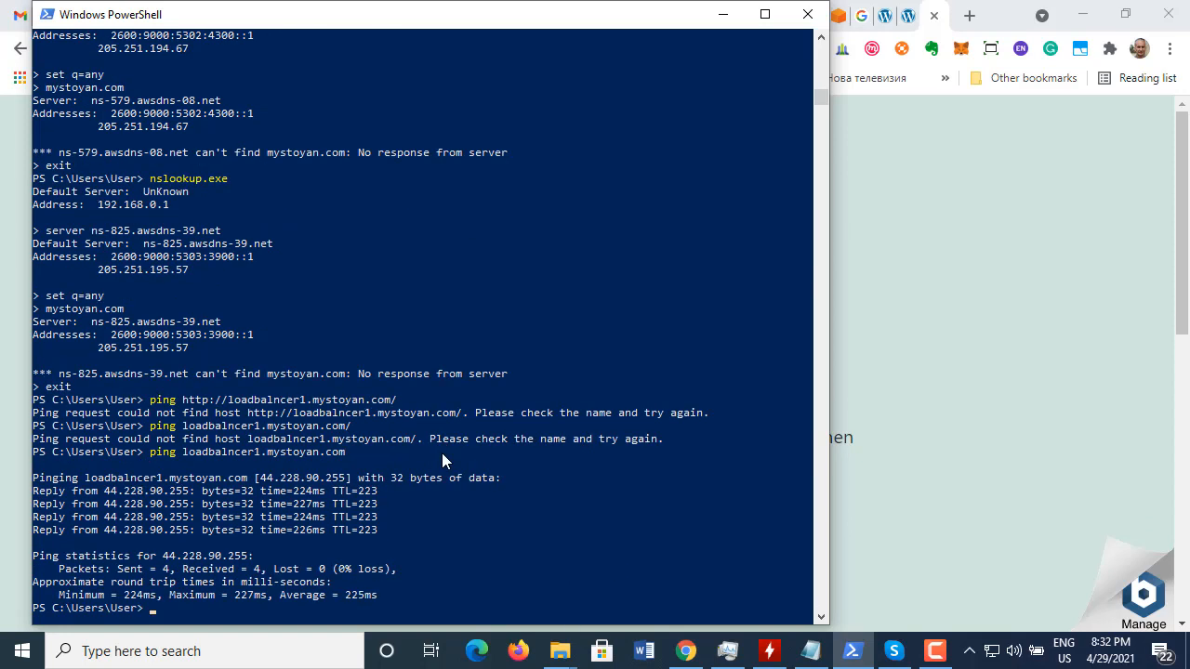
{"action": "key", "text": "ctrl+v"}
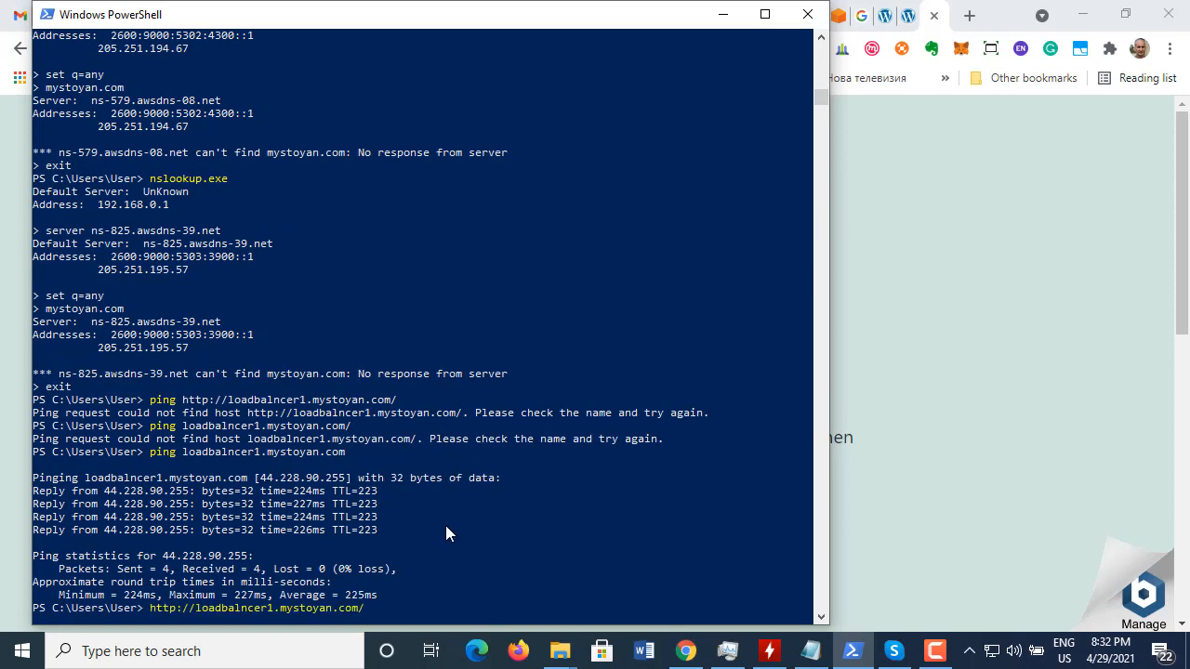
{"action": "key", "text": "BackSpace"}
{"action": "key", "text": "Left"}
{"action": "key", "text": "Left"}
{"action": "key", "text": "Left"}
{"action": "key", "text": "Left"}
{"action": "key", "text": "Left"}
{"action": "key", "text": "Left"}
{"action": "key", "text": "Left"}
{"action": "key", "text": "Left"}
{"action": "key", "text": "Left"}
{"action": "key", "text": "Left"}
{"action": "key", "text": "Left"}
{"action": "key", "text": "Left"}
{"action": "key", "text": "Left"}
{"action": "key", "text": "Left"}
{"action": "key", "text": "Left"}
{"action": "key", "text": "Left"}
{"action": "key", "text": "Left"}
{"action": "key", "text": "Left"}
{"action": "key", "text": "Left"}
{"action": "key", "text": "Left"}
{"action": "key", "text": "BackSpace"}
{"action": "key", "text": "BackSpace"}
{"action": "key", "text": "BackSpace"}
{"action": "key", "text": "BackSpace"}
{"action": "key", "text": "BackSpace"}
{"action": "key", "text": "BackSpace"}
{"action": "key", "text": "BackSpace"}
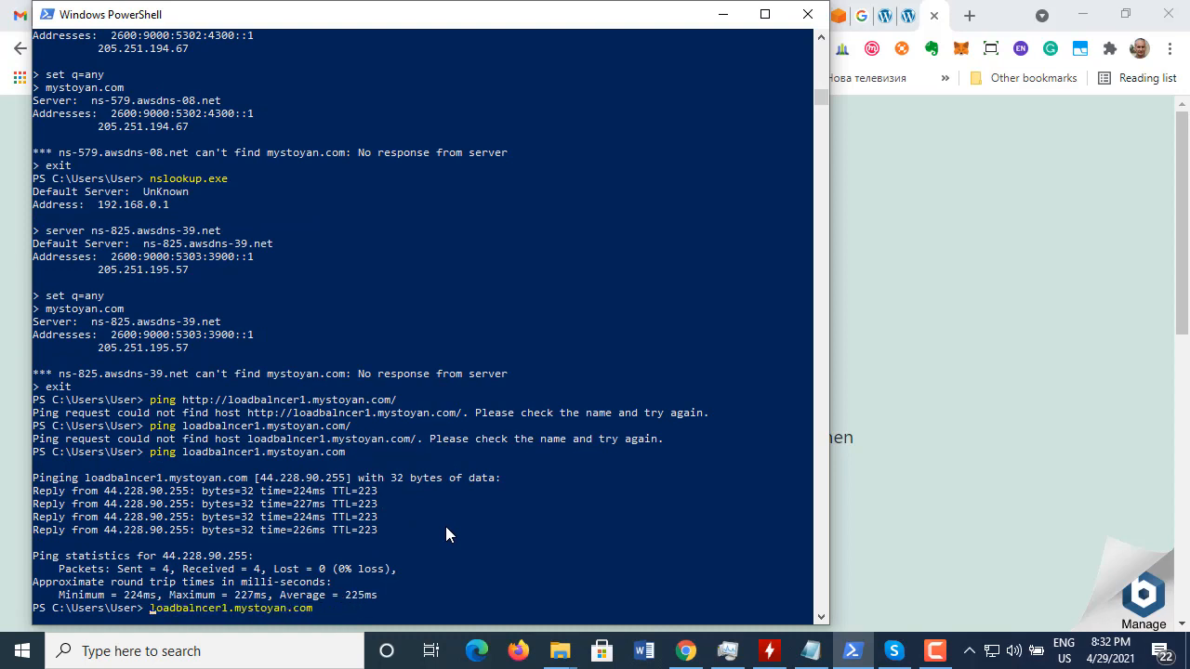
{"action": "type", "text": "pi"}
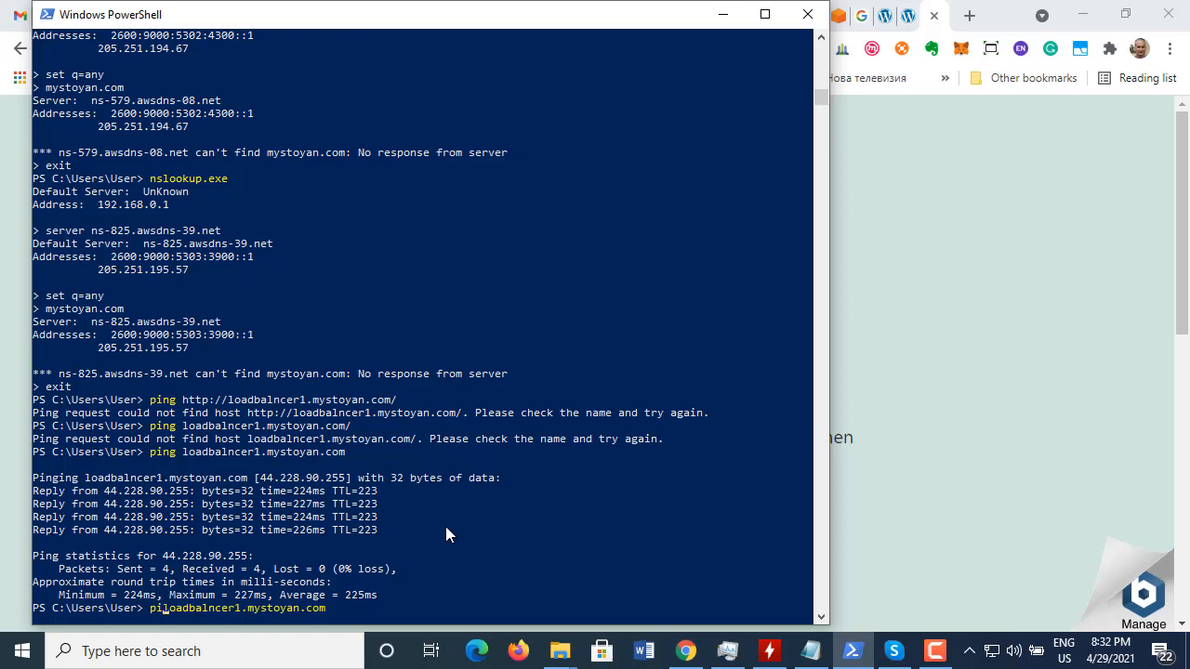
{"action": "type", "text": "ng"}
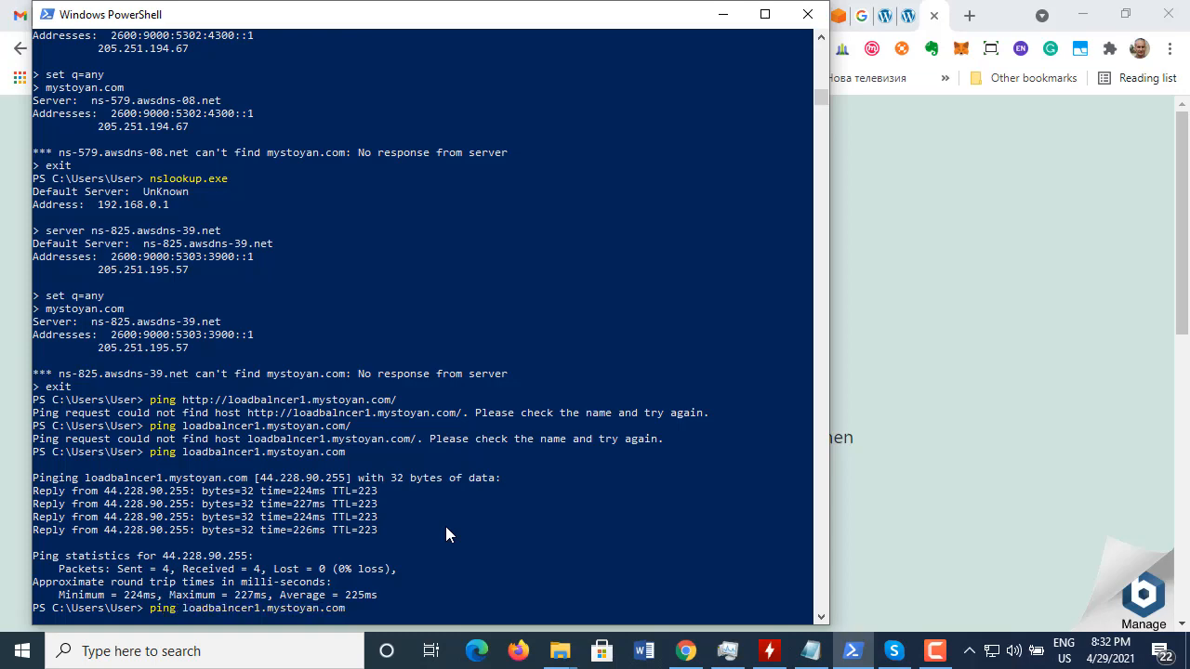
{"action": "key", "text": "Return"}
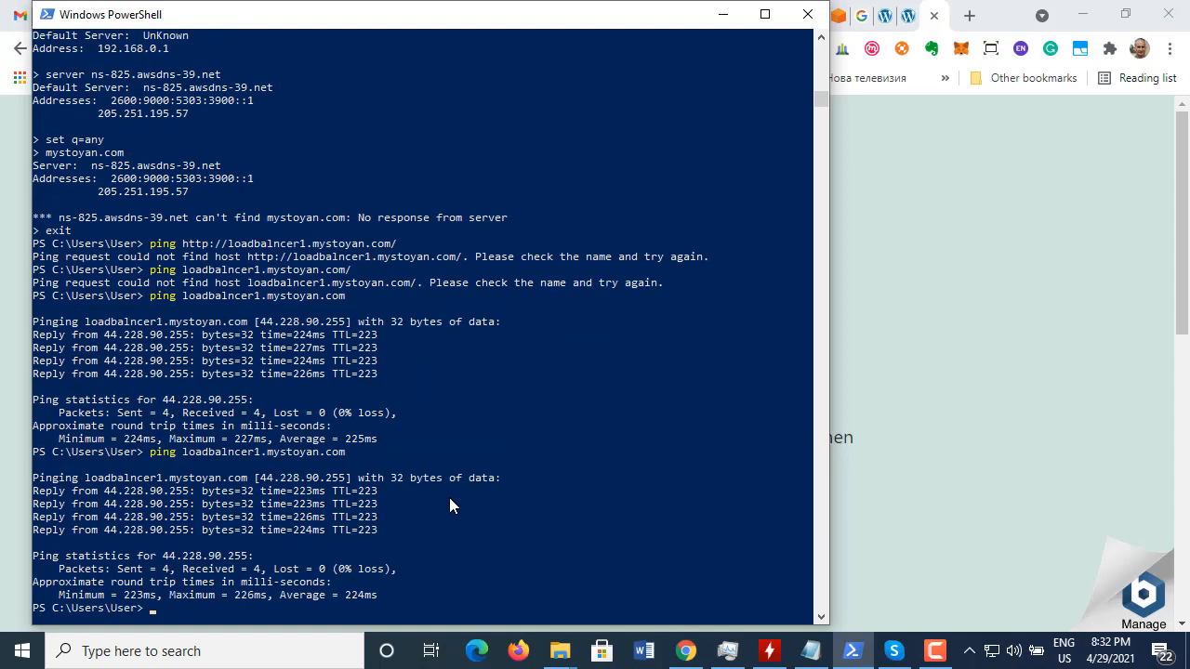
Step: Recall an earlier ping command, remove the 1 and the trailing slash, and try to ping loadbalncer.mystoyan.com
{"action": "key", "text": "Up"}
{"action": "key", "text": "Up"}
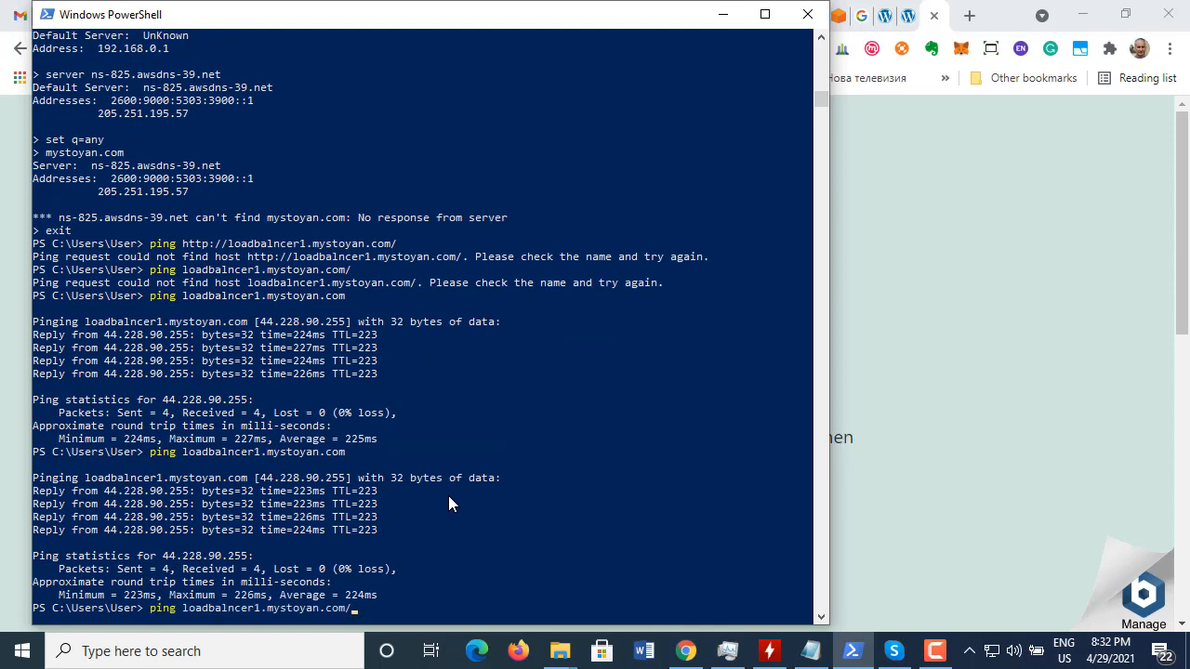
{"action": "key", "text": "BackSpace"}
{"action": "key", "text": "Left"}
{"action": "key", "text": "Left"}
{"action": "key", "text": "Left"}
{"action": "key", "text": "Left"}
{"action": "key", "text": "Left"}
{"action": "key", "text": "Left"}
{"action": "key", "text": "Left"}
{"action": "key", "text": "Delete"}
{"action": "key", "text": "Return"}
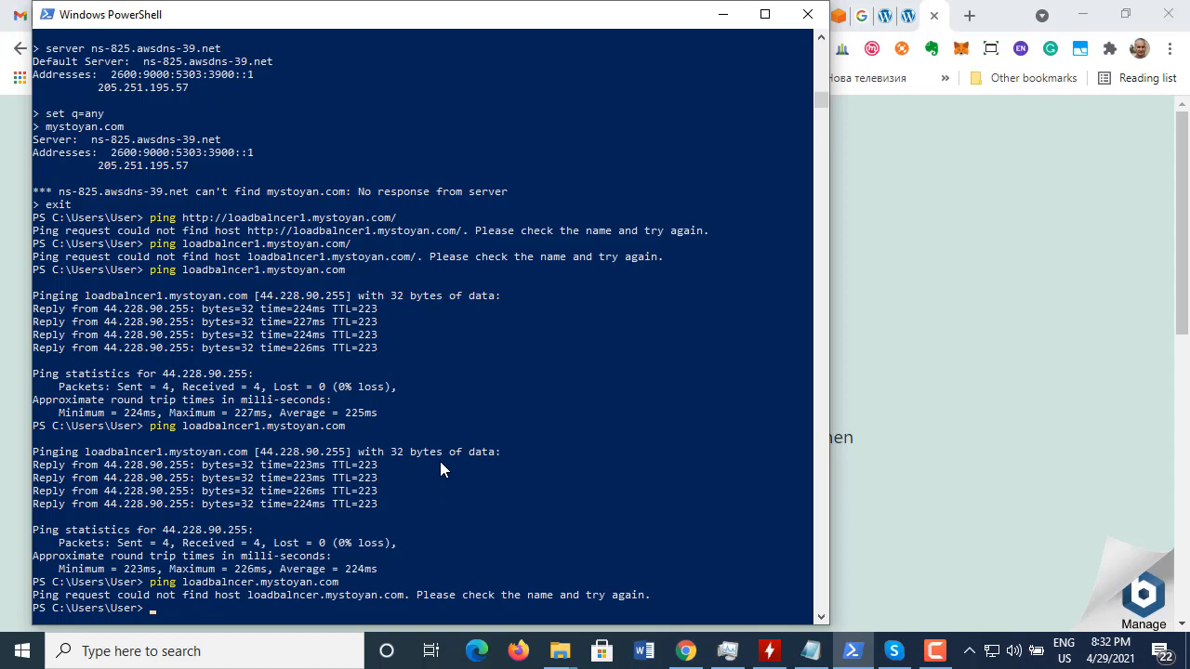
Step: Add the 1 back to the subdomain in the previous command and ping loadbalncer1.mystoyan.com
{"action": "key", "text": "Up"}
{"action": "key", "text": "Left"}
{"action": "key", "text": "Left"}
{"action": "key", "text": "Left"}
{"action": "key", "text": "Left"}
{"action": "key", "text": "Left"}
{"action": "key", "text": "Left"}
{"action": "key", "text": "Left"}
{"action": "key", "text": "Left"}
{"action": "key", "text": "Left"}
{"action": "key", "text": "Left"}
{"action": "key", "text": "Left"}
{"action": "key", "text": "Left"}
{"action": "key", "text": "Left"}
{"action": "key", "text": "Left"}
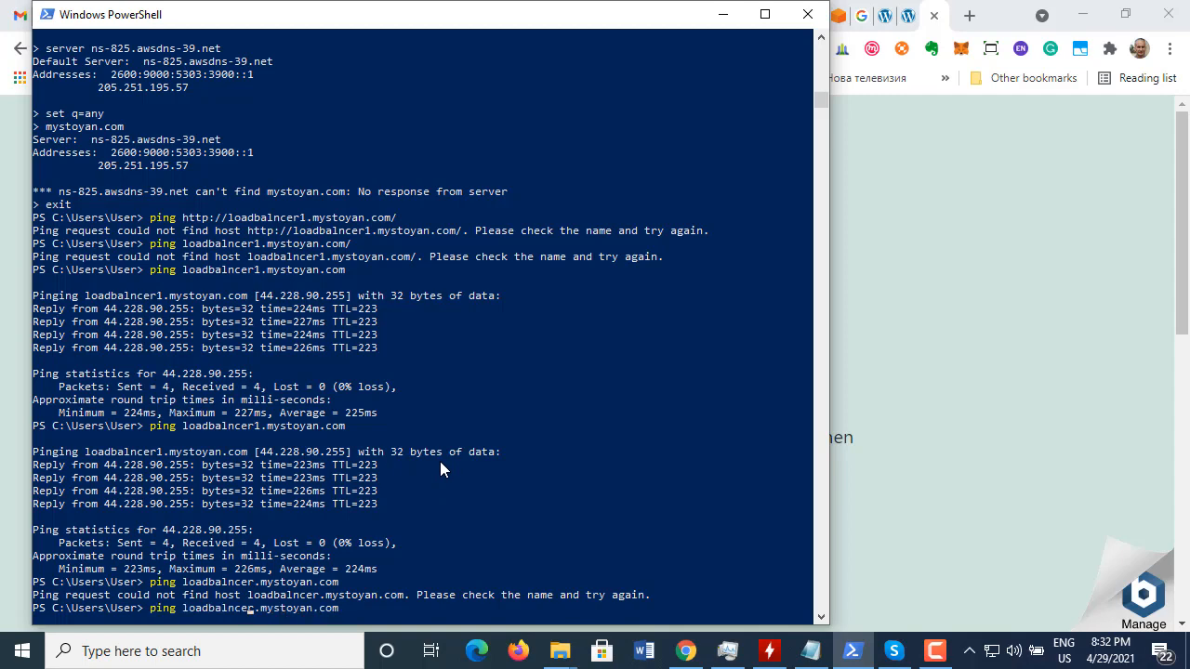
{"action": "type", "text": "1"}
{"action": "key", "text": "Return"}
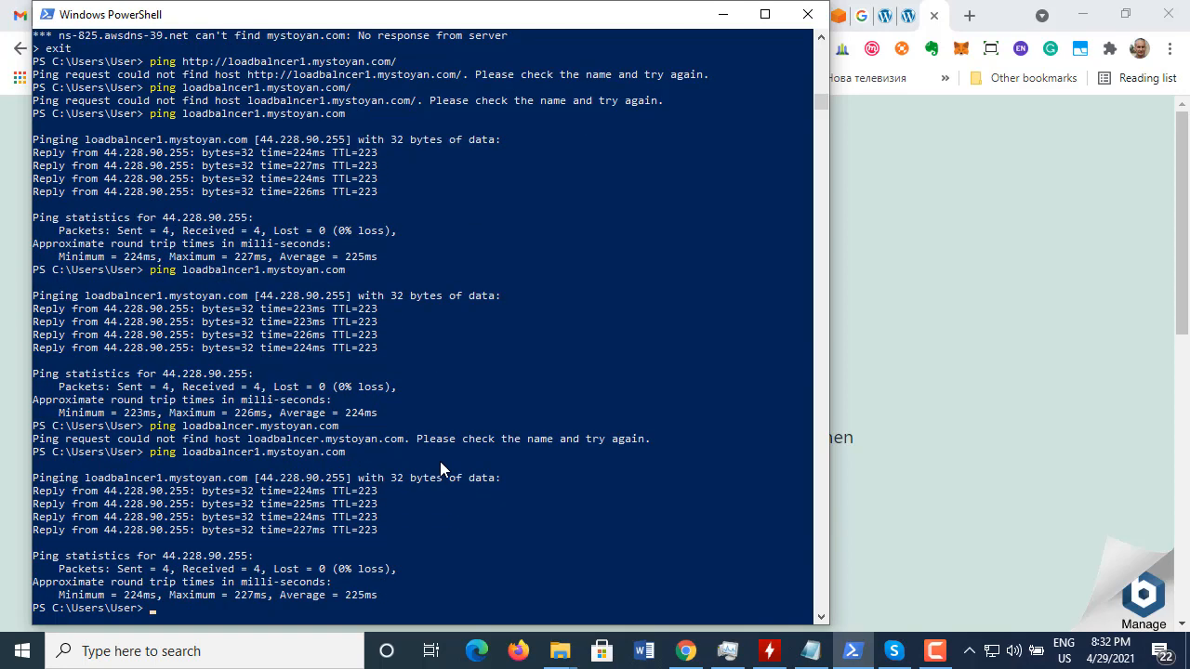
Step: Remove the 1 from the recalled command and retry the ping of loadbalncer.mystoyan.com
{"action": "key", "text": "Up"}
{"action": "key", "text": "Left"}
{"action": "key", "text": "Left"}
{"action": "key", "text": "Left"}
{"action": "key", "text": "Left"}
{"action": "key", "text": "Left"}
{"action": "key", "text": "Left"}
{"action": "key", "text": "Left"}
{"action": "key", "text": "Left"}
{"action": "key", "text": "Left"}
{"action": "key", "text": "Left"}
{"action": "key", "text": "Left"}
{"action": "key", "text": "Left"}
{"action": "key", "text": "Left"}
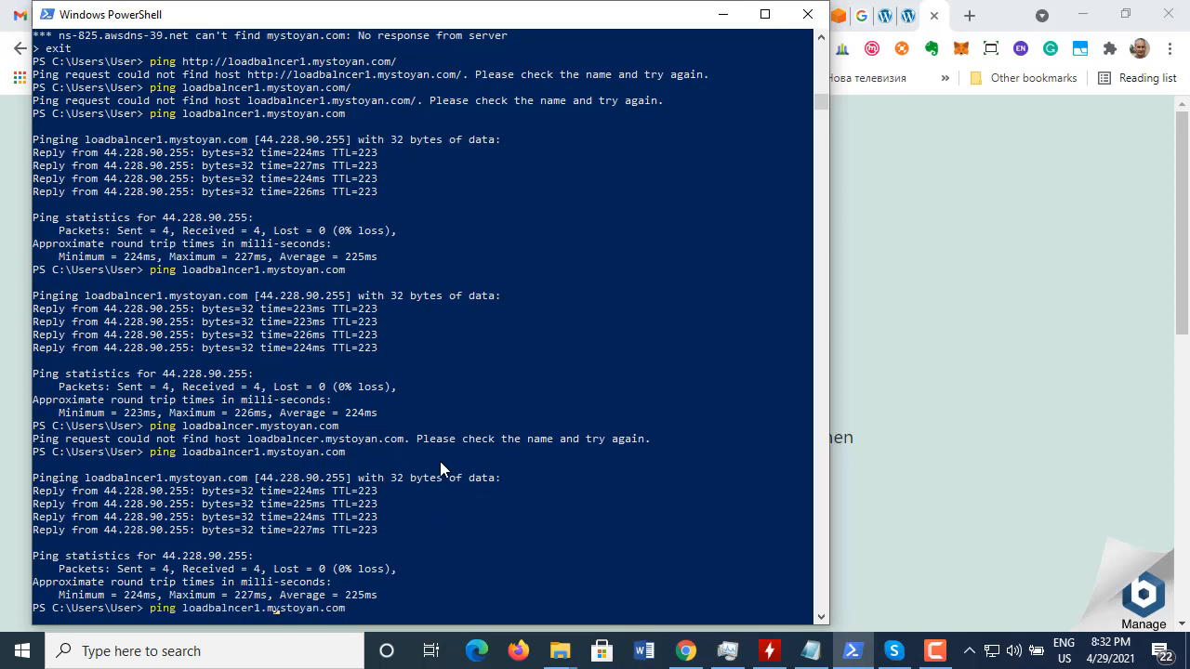
{"action": "key", "text": "BackSpace"}
{"action": "key", "text": "Return"}
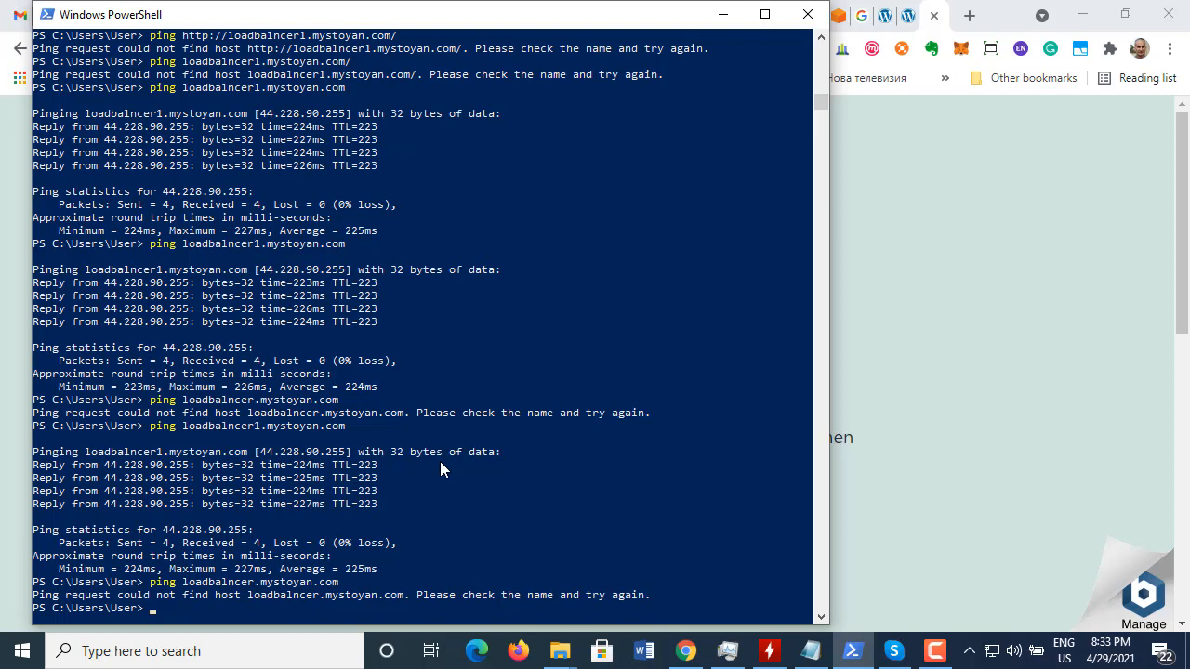
Step: Recall the last ping command and shorten it to ping mystoyan.com by removing the loadbalncer subdomain, without running it
{"action": "key", "text": "Up"}
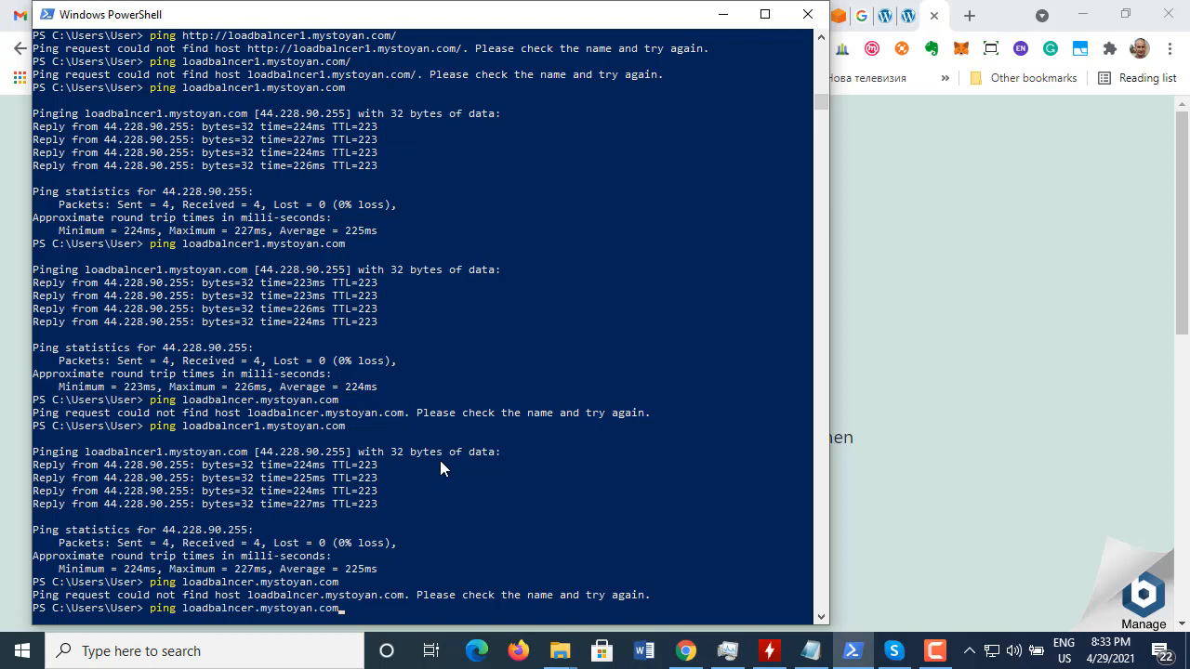
{"action": "key", "text": "Left"}
{"action": "key", "text": "Left"}
{"action": "key", "text": "Left"}
{"action": "key", "text": "Left"}
{"action": "key", "text": "Left"}
{"action": "key", "text": "Left"}
{"action": "key", "text": "Left"}
{"action": "key", "text": "Left"}
{"action": "key", "text": "Left"}
{"action": "key", "text": "Left"}
{"action": "key", "text": "Left"}
{"action": "key", "text": "Left"}
{"action": "key", "text": "Left"}
{"action": "key", "text": "Left"}
{"action": "key", "text": "BackSpace"}
{"action": "key", "text": "BackSpace"}
{"action": "key", "text": "BackSpace"}
{"action": "key", "text": "BackSpace"}
{"action": "key", "text": "BackSpace"}
{"action": "key", "text": "BackSpace"}
{"action": "key", "text": "BackSpace"}
{"action": "key", "text": "BackSpace"}
{"action": "key", "text": "BackSpace"}
{"action": "key", "text": "BackSpace"}
{"action": "key", "text": "BackSpace"}
{"action": "key", "text": "BackSpace"}
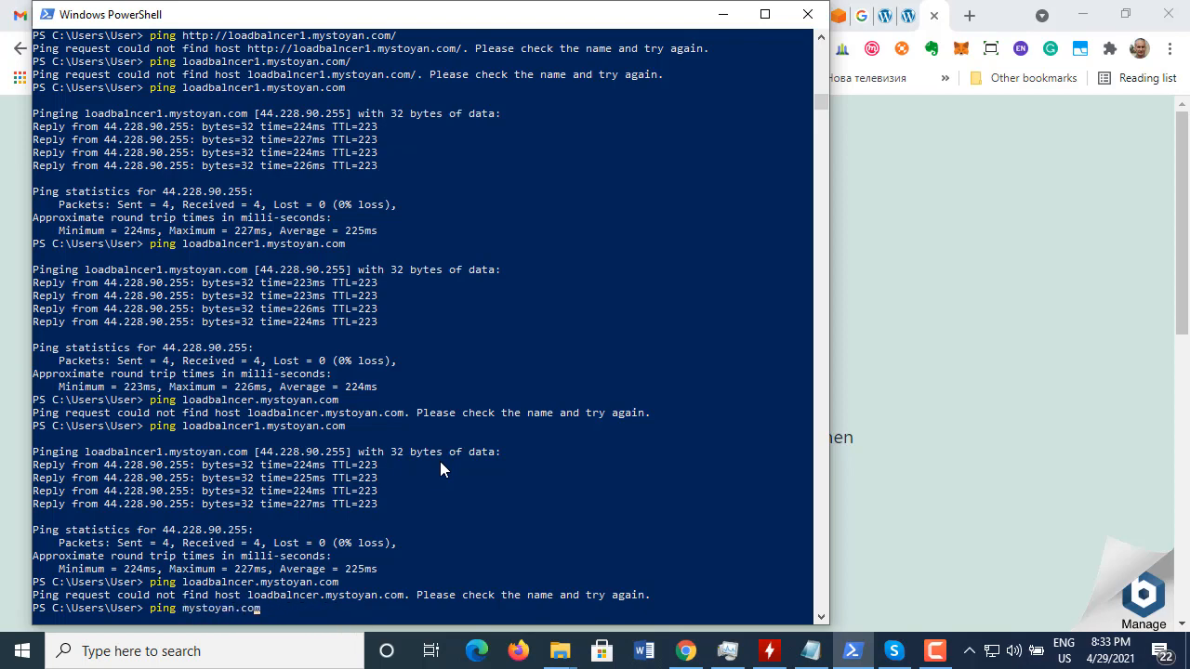
{"action": "key", "text": "Right"}
Step: Return to the browser and review LoadBalancer-1's attached target instances and their health checks in Lightsail
{"action": "key", "text": "alt+Tab"}
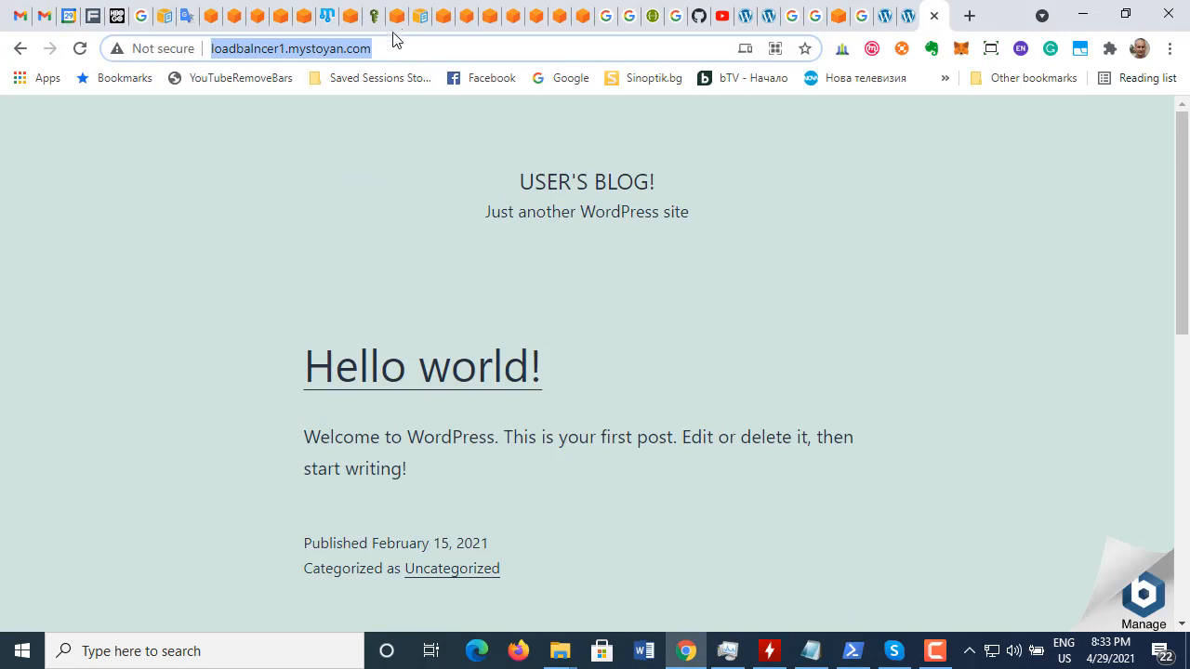
{"action": "left_click", "coordinate": [304, 16]}
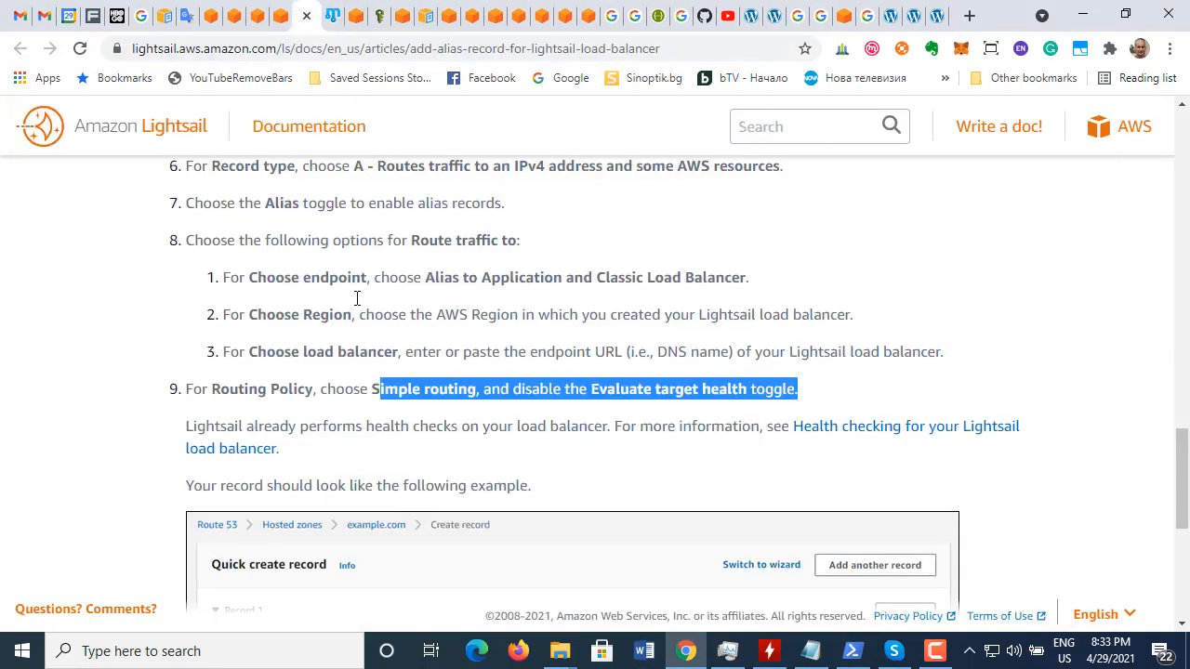
{"action": "left_click", "coordinate": [282, 19]}
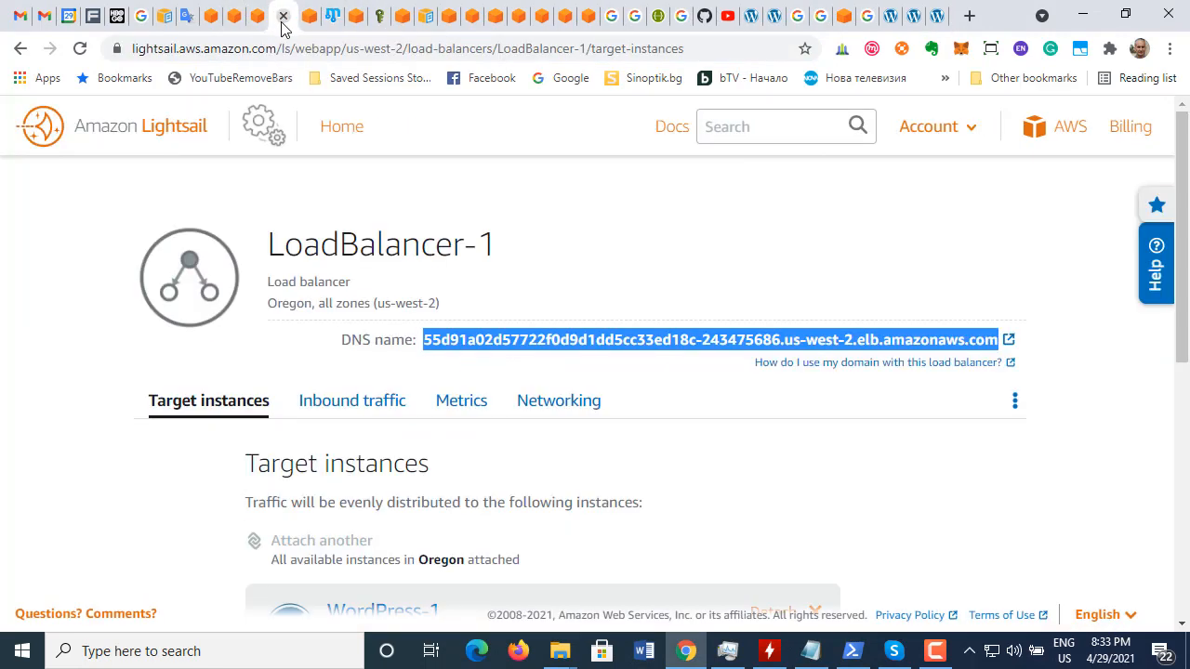
{"action": "left_click", "coordinate": [455, 298]}
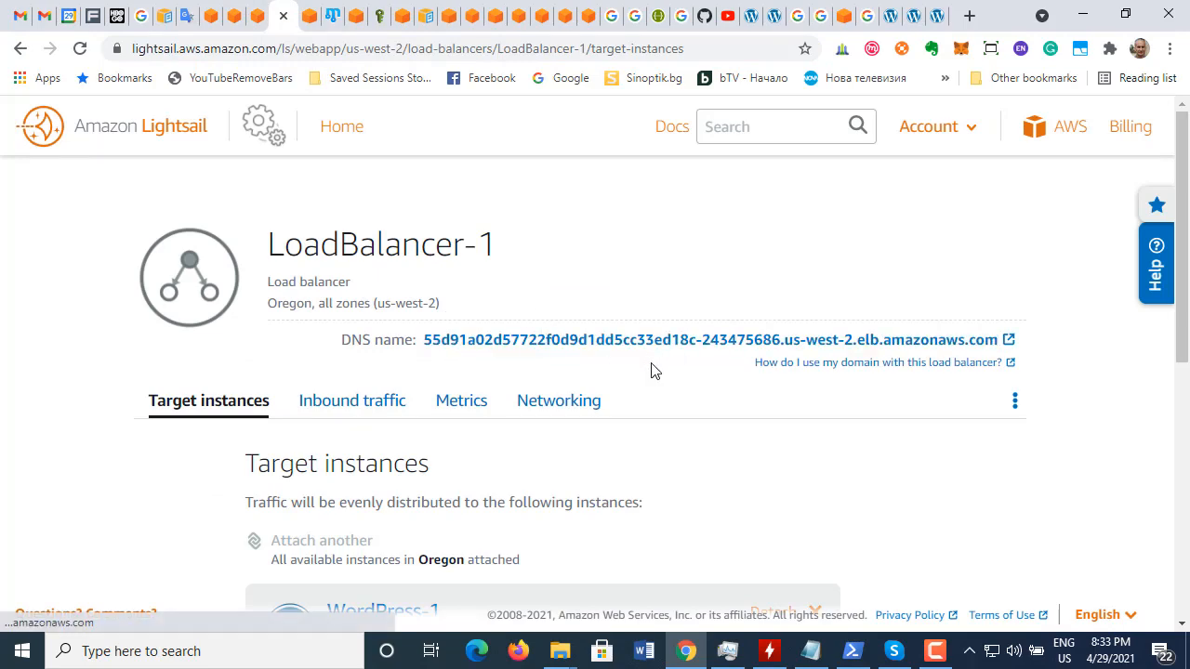
{"action": "scroll", "coordinate": [650, 371], "scroll_direction": "down", "scroll_amount": 3}
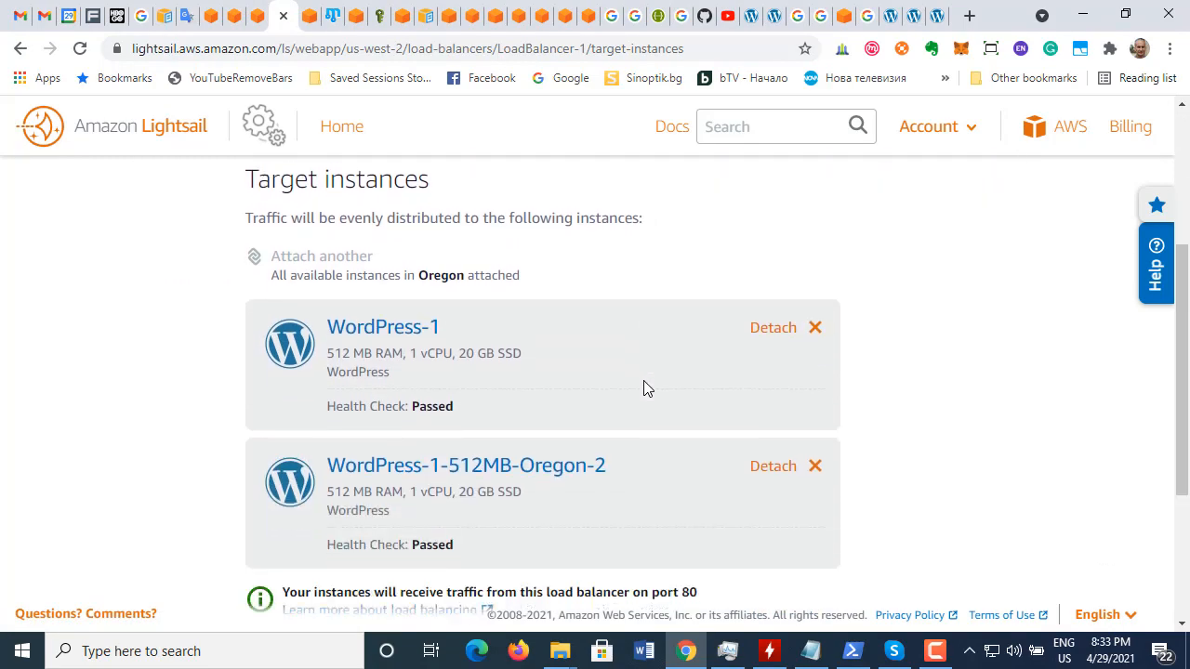
Step: Check LoadBalancer-1's DNS name, its attached WordPress instances and the health checking section
{"action": "scroll", "coordinate": [647, 389], "scroll_direction": "down", "scroll_amount": 3}
{"action": "scroll", "coordinate": [639, 393], "scroll_direction": "up", "scroll_amount": 5}
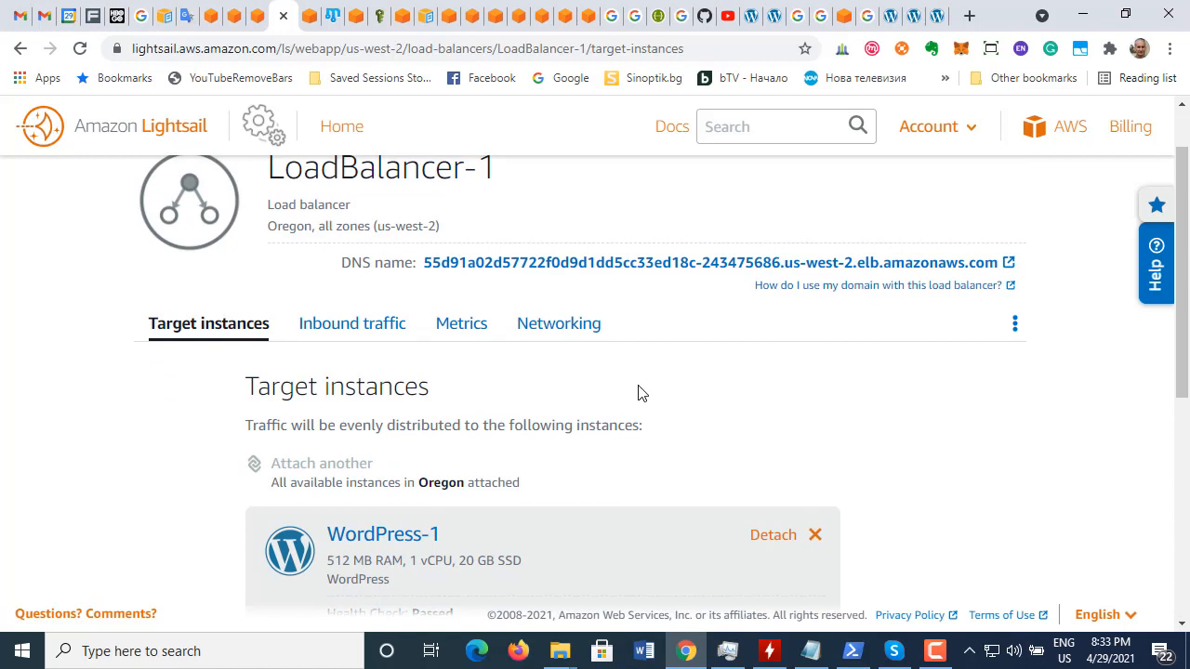
{"action": "scroll", "coordinate": [639, 393], "scroll_direction": "up", "scroll_amount": 1}
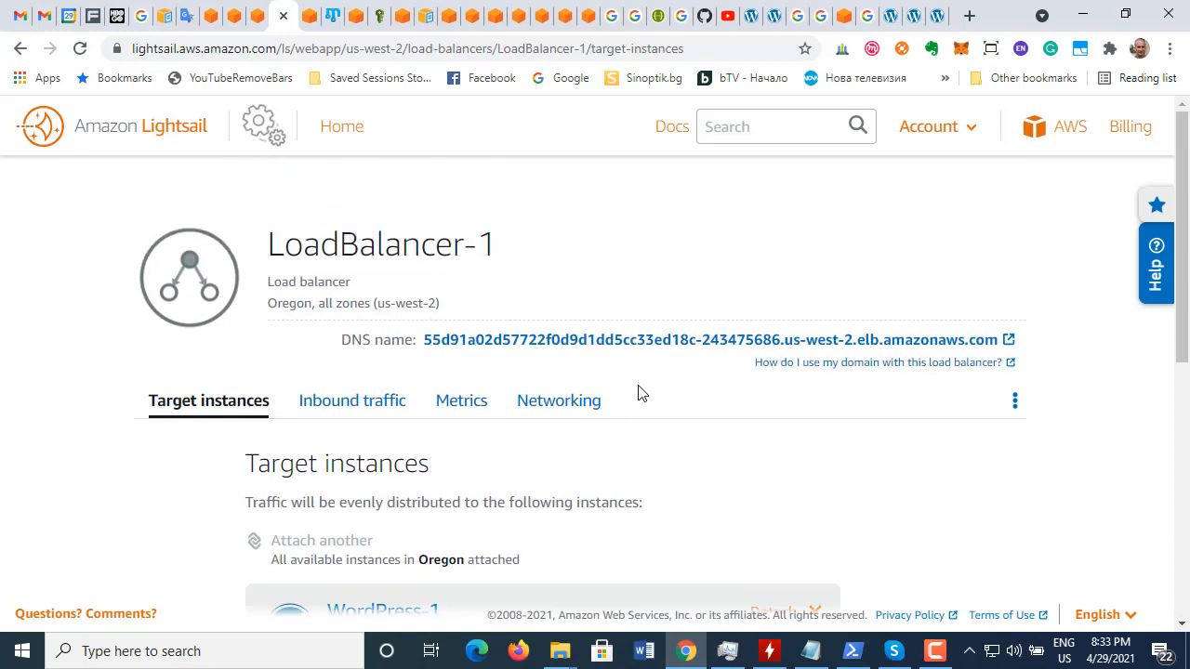
{"action": "scroll", "coordinate": [639, 394], "scroll_direction": "down", "scroll_amount": 1}
{"action": "scroll", "coordinate": [639, 395], "scroll_direction": "down", "scroll_amount": 5}
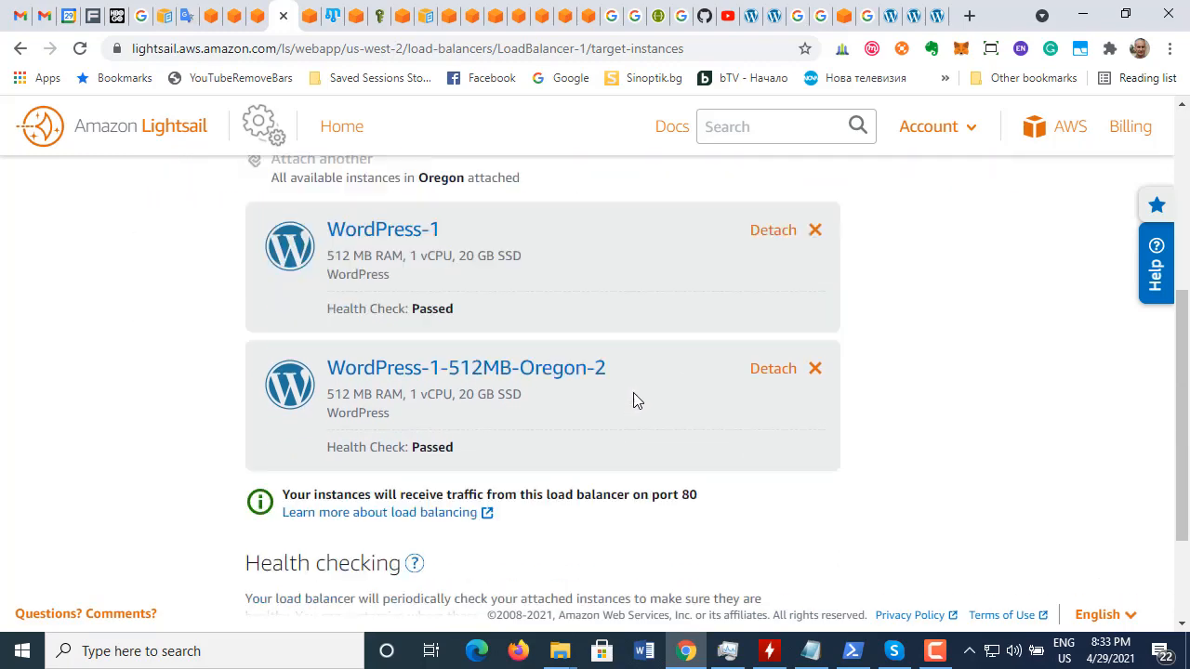
{"action": "scroll", "coordinate": [635, 401], "scroll_direction": "up", "scroll_amount": 6}
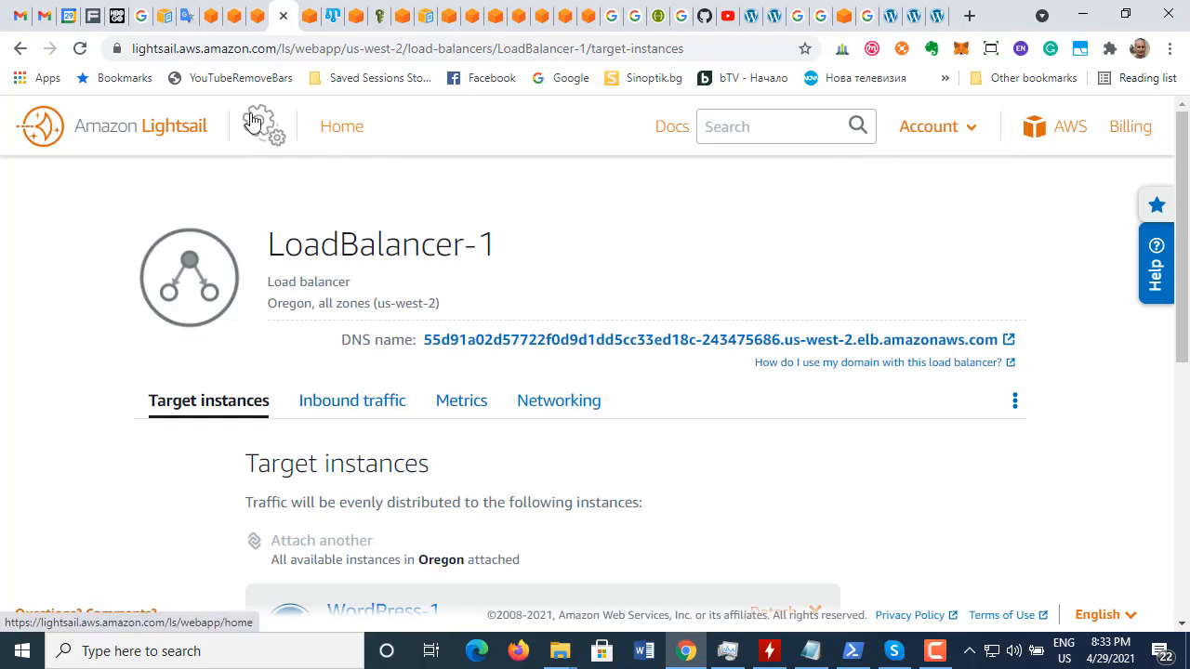
Step: Open the Lightsail networking overview from the home page and look at the LoadBalancer-1 entry and its actions under Oregon
{"action": "left_click", "coordinate": [193, 126]}
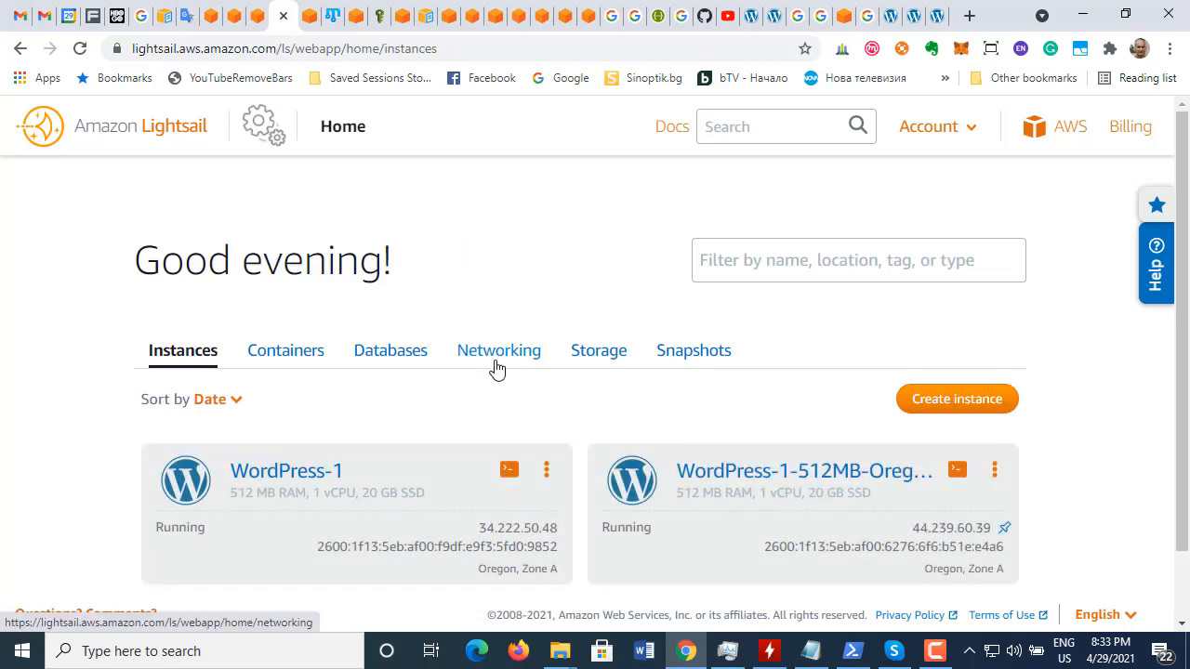
{"action": "left_click", "coordinate": [496, 365]}
{"action": "scroll", "coordinate": [436, 446], "scroll_direction": "down", "scroll_amount": 6}
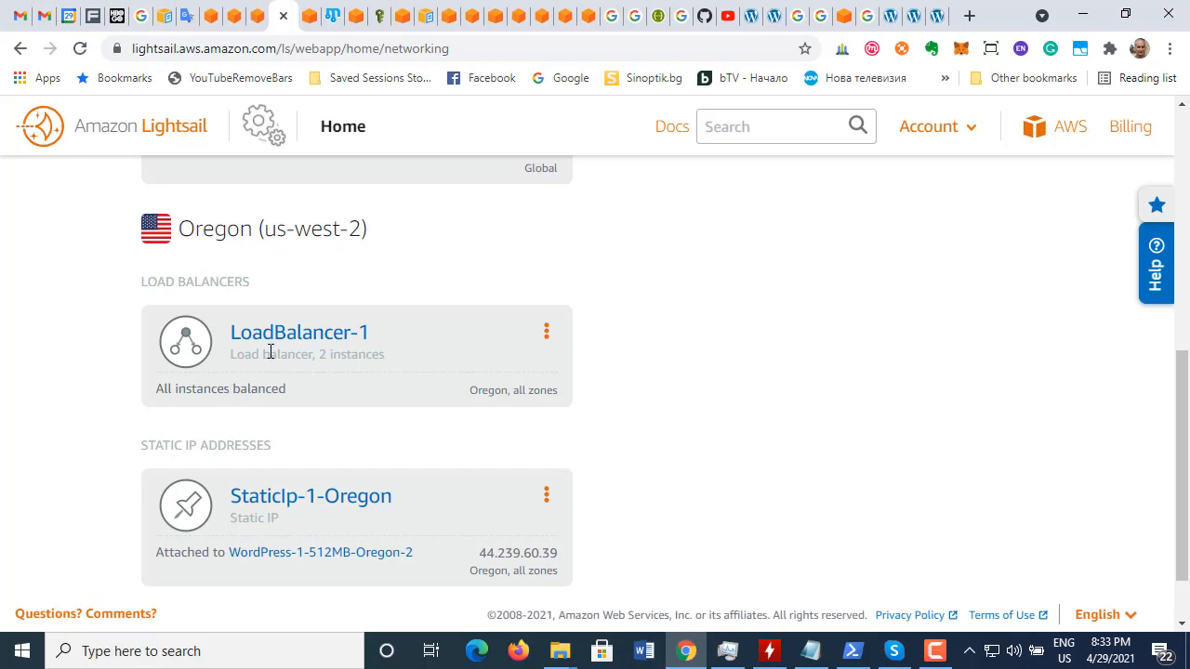
{"action": "scroll", "coordinate": [303, 420], "scroll_direction": "up", "scroll_amount": 1}
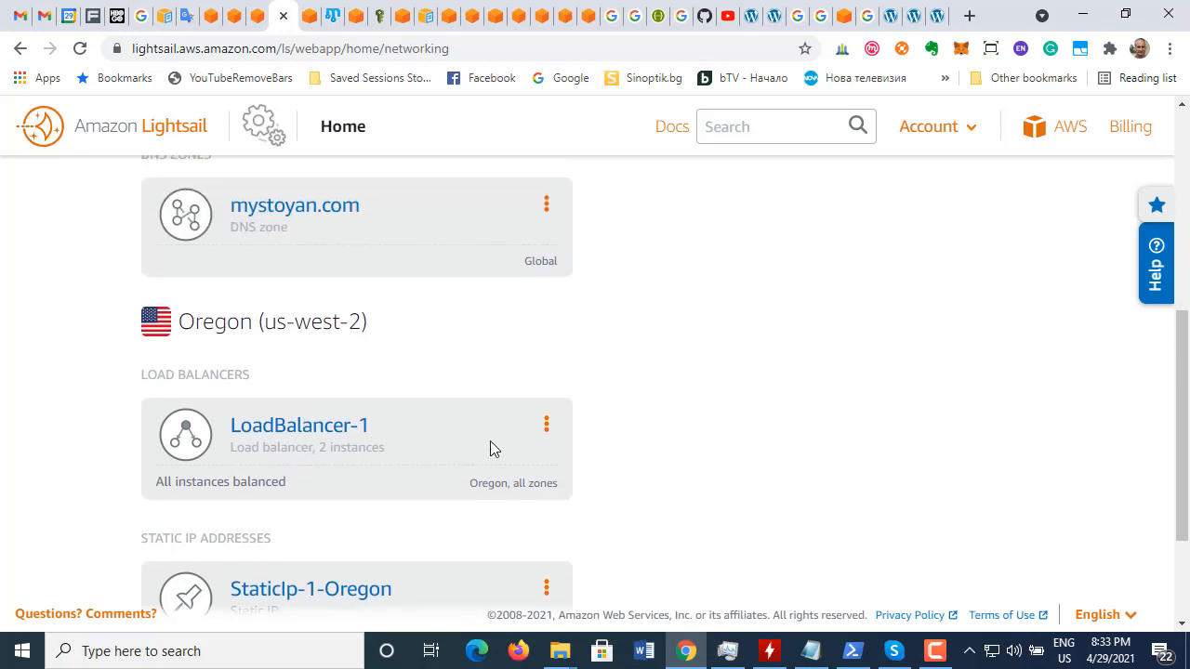
{"action": "left_click", "coordinate": [547, 424]}
{"action": "left_click", "coordinate": [709, 429]}
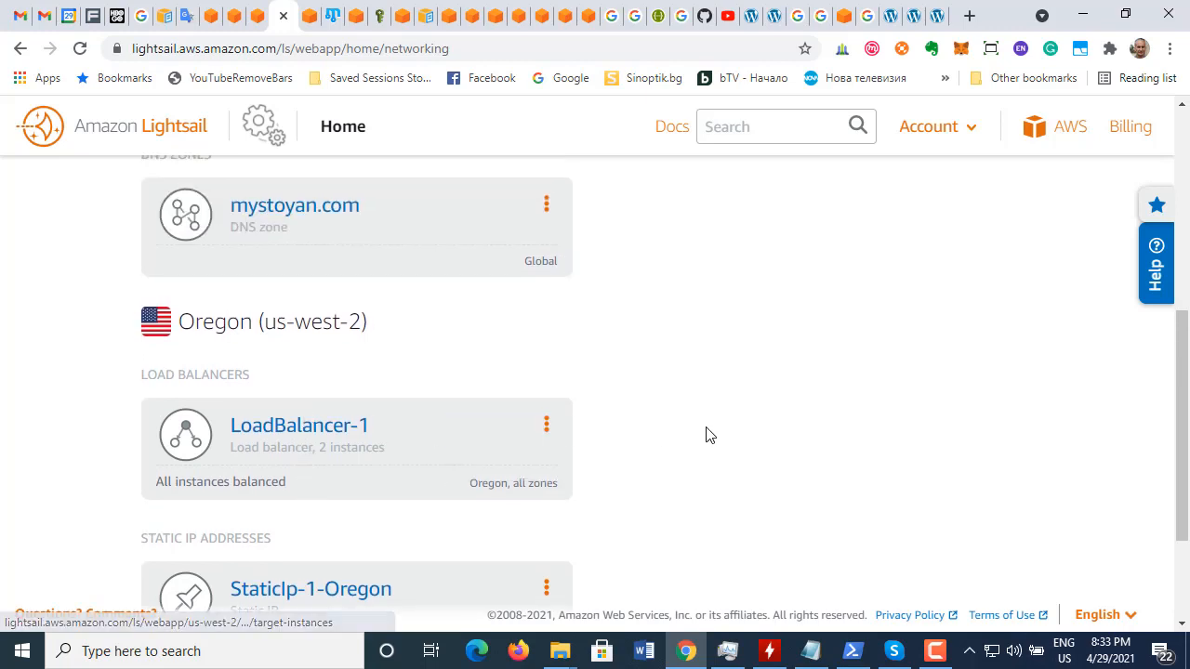
Step: Reopen LoadBalancer-1 from the networking overview and review its details and target instances
{"action": "double_click", "coordinate": [342, 428]}
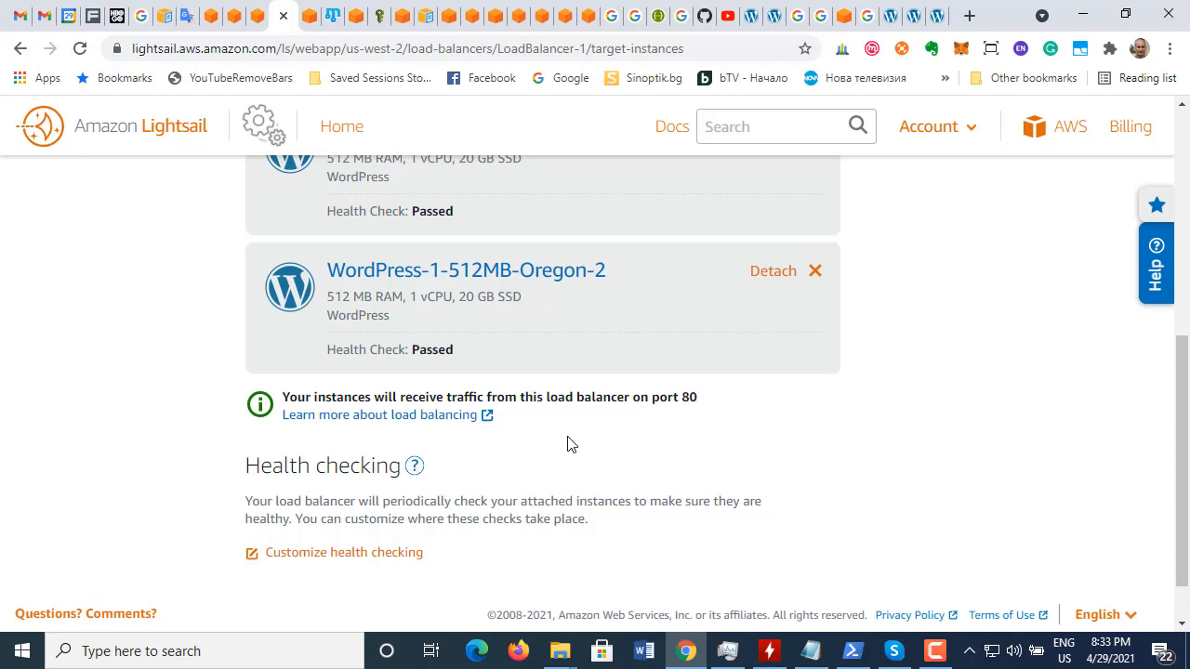
{"action": "scroll", "coordinate": [503, 457], "scroll_direction": "up", "scroll_amount": 5}
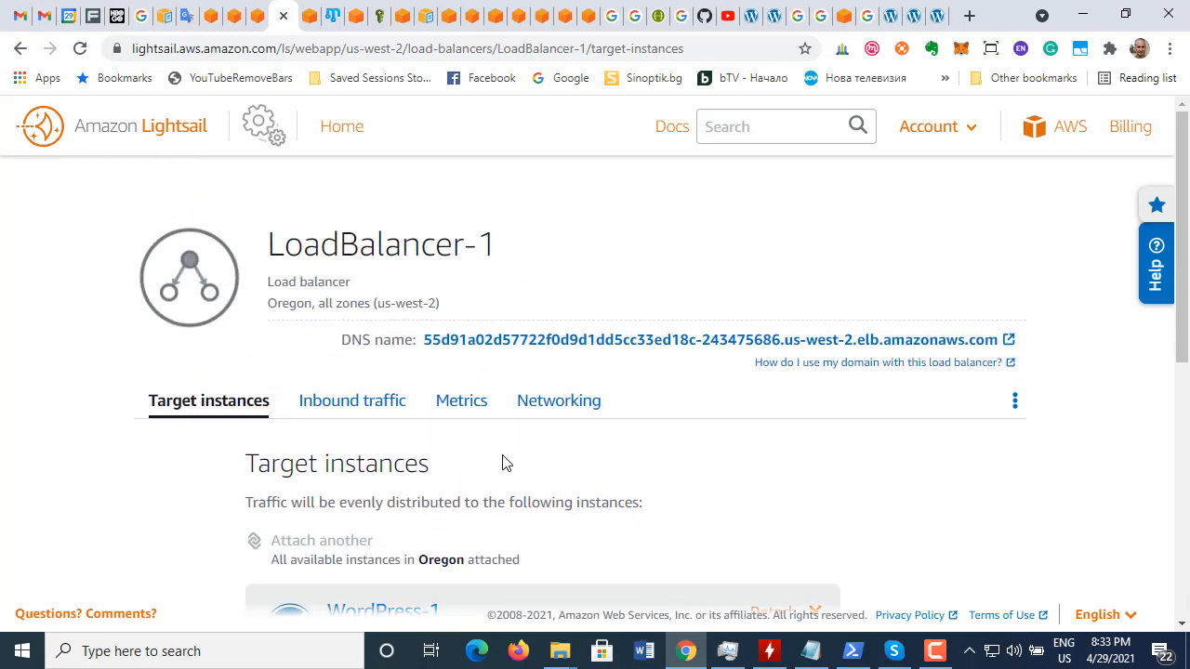
{"action": "scroll", "coordinate": [463, 434], "scroll_direction": "down", "scroll_amount": 6}
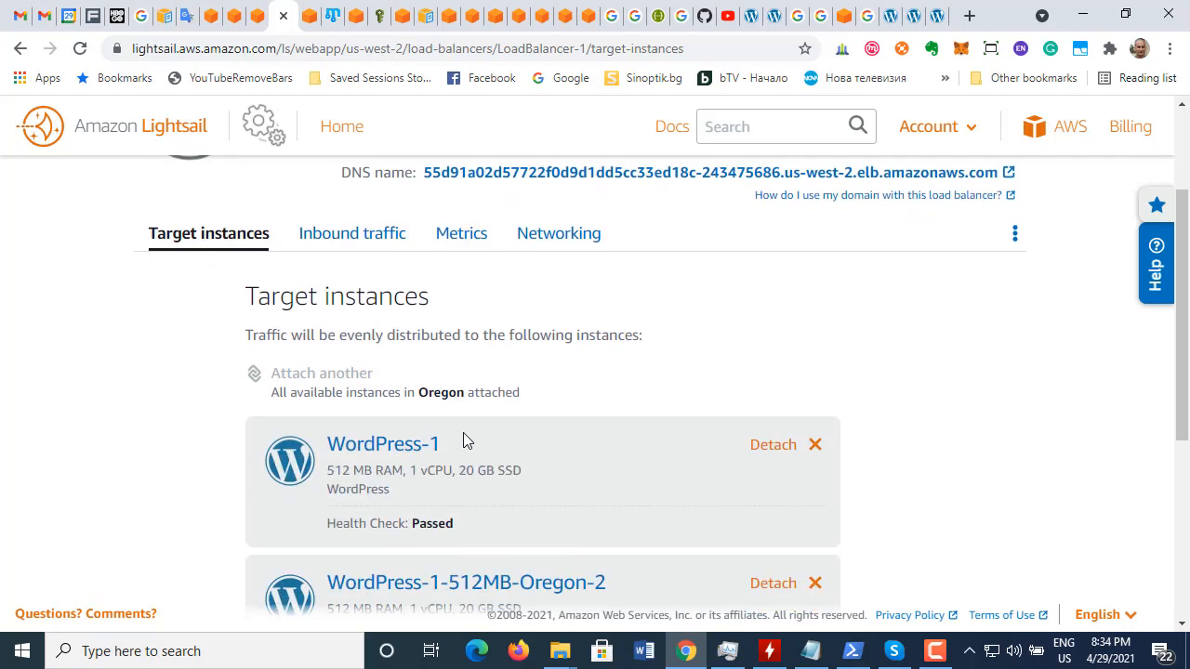
{"action": "scroll", "coordinate": [463, 433], "scroll_direction": "up", "scroll_amount": 6}
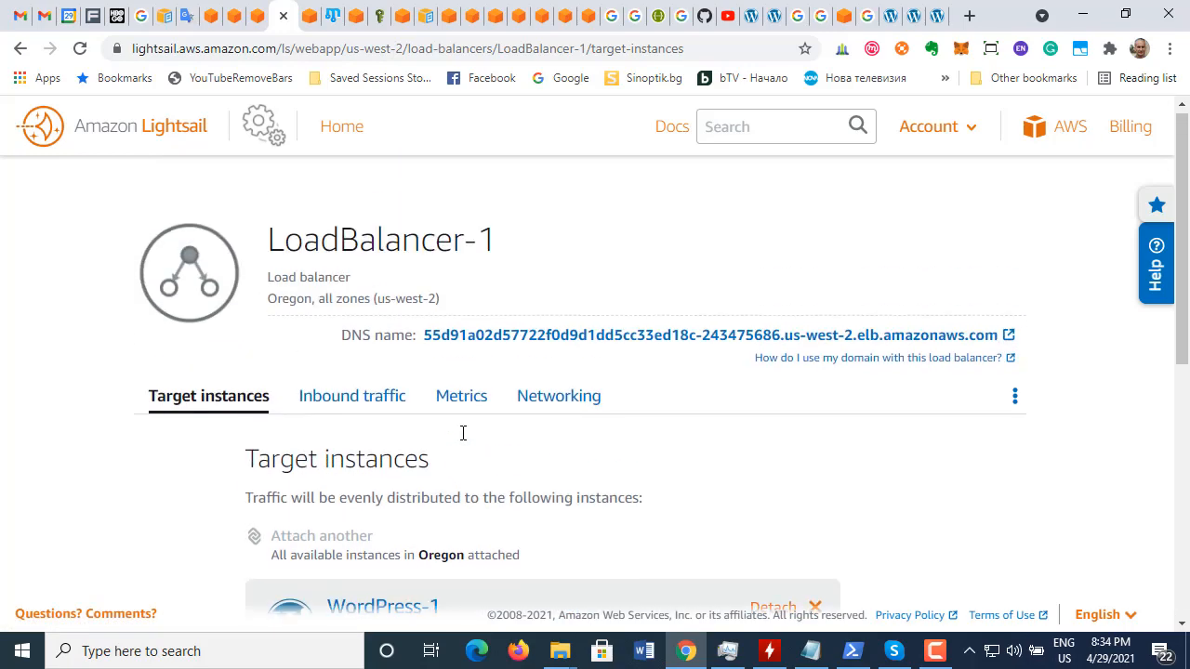
{"action": "scroll", "coordinate": [462, 433], "scroll_direction": "down", "scroll_amount": 2}
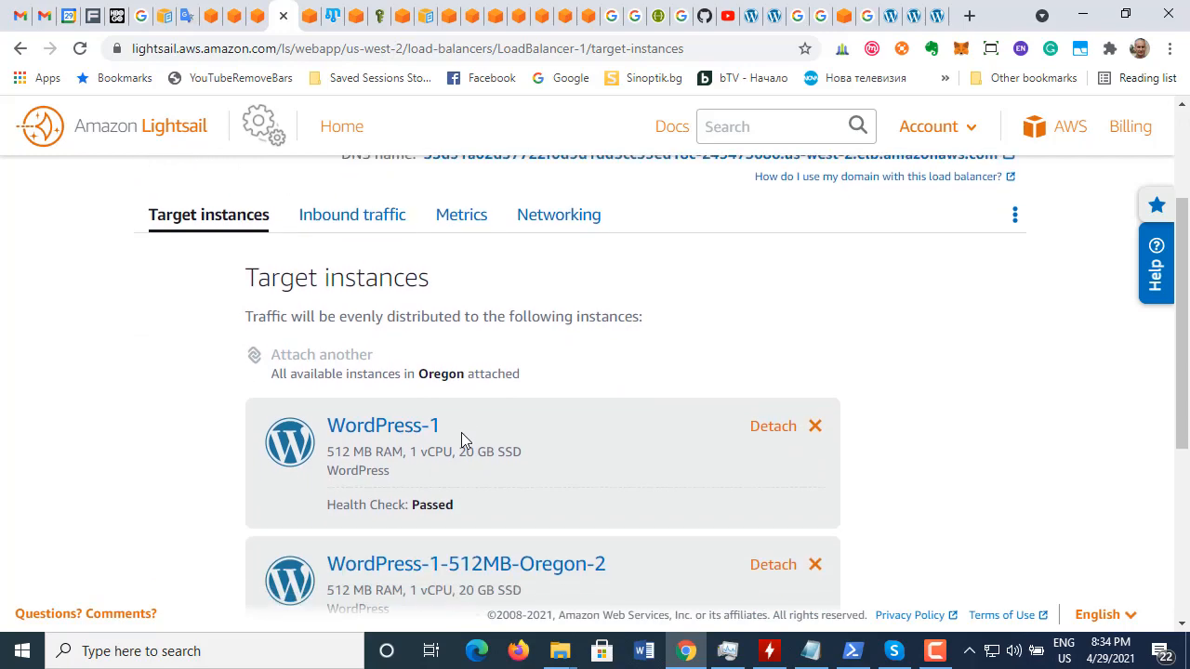
Step: Switch to PowerShell, run the prepared ping of mystoyan.com and stop it early
{"action": "key", "text": "alt+Tab"}
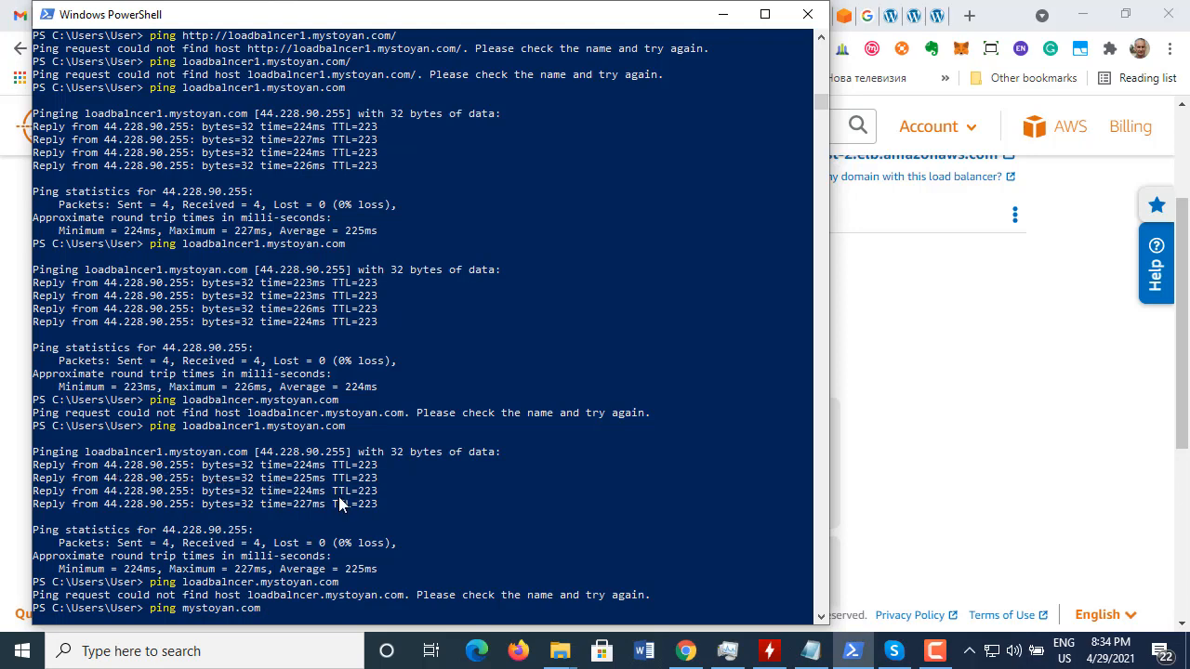
{"action": "key", "text": "Return"}
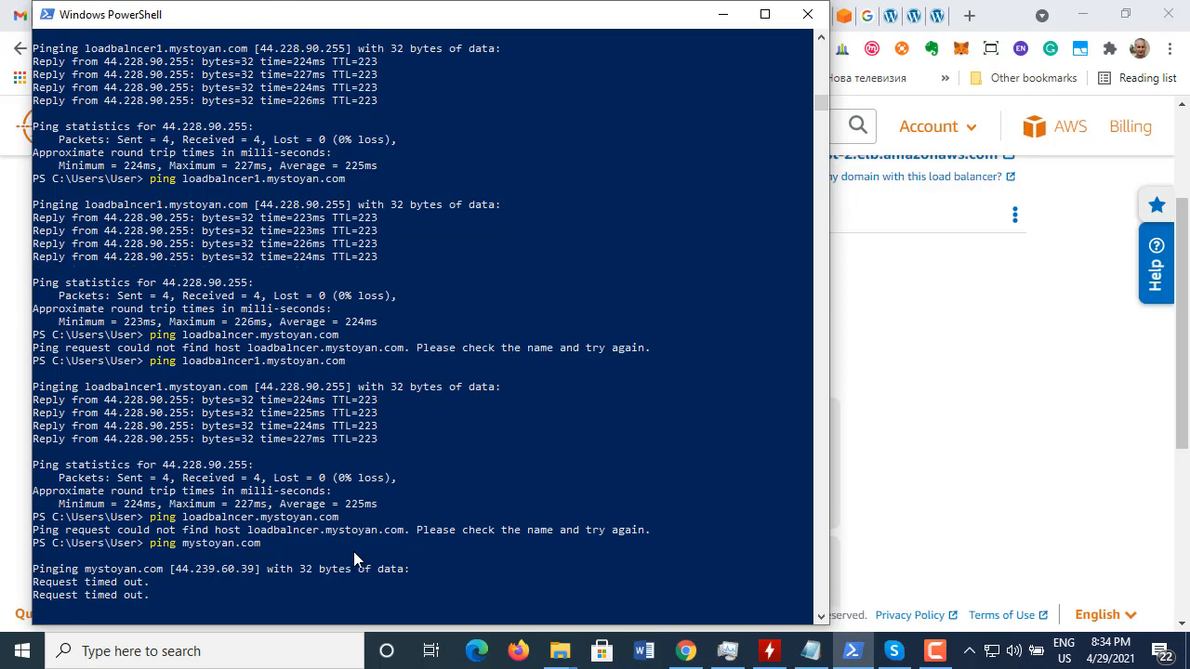
{"action": "key", "text": "ctrl+c"}
{"action": "key", "text": "Up"}
{"action": "key", "text": "Left"}
{"action": "key", "text": "Left"}
{"action": "key", "text": "Left"}
{"action": "key", "text": "Left"}
{"action": "key", "text": "Left"}
{"action": "key", "text": "Left"}
{"action": "key", "text": "Left"}
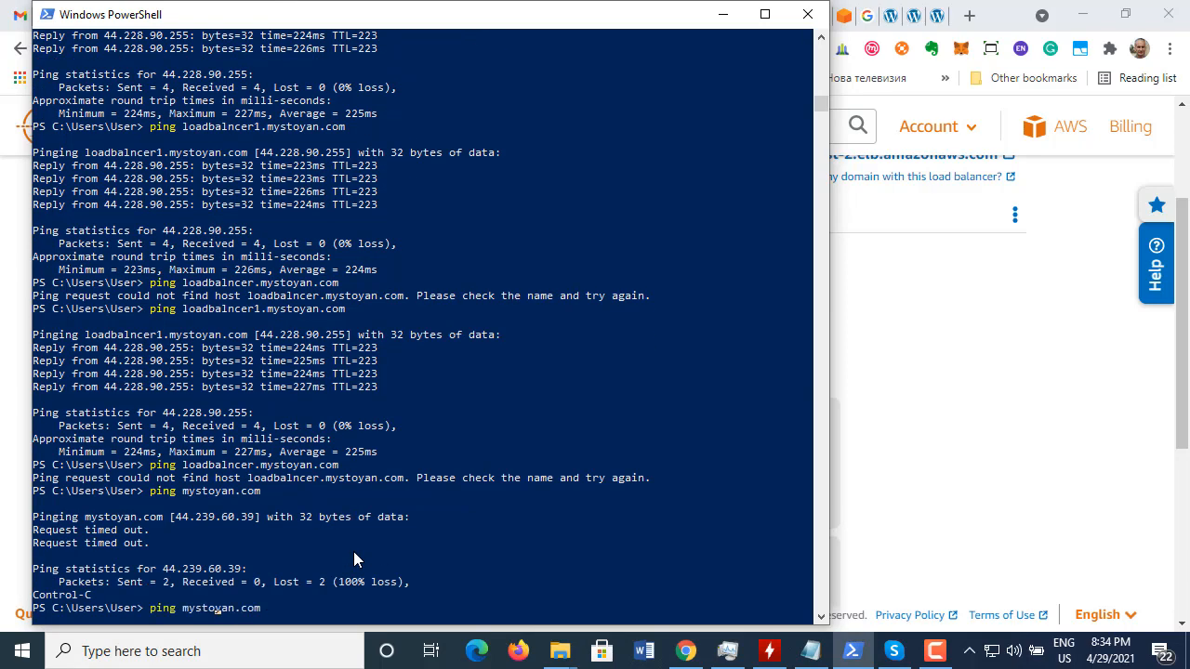
{"action": "type", "text": "www."}
{"action": "key", "text": "Return"}
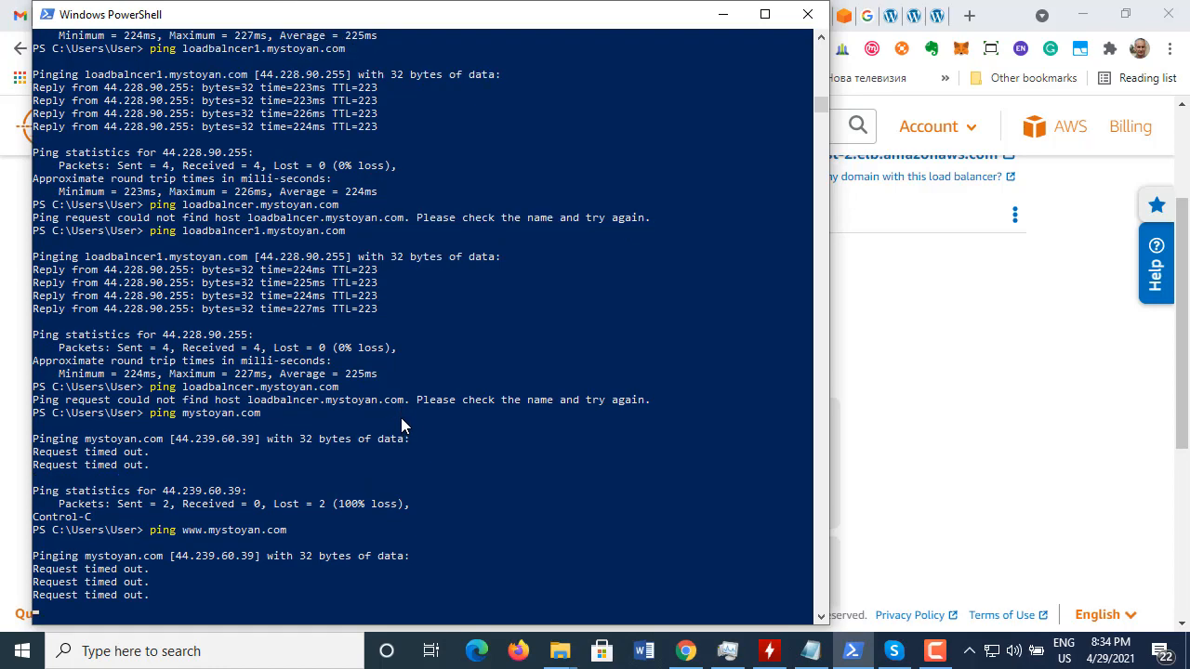
{"action": "key", "text": "ctrl+c"}
Step: Return to the browser and open the Lightsail home page to check the IP addresses of the two WordPress instances
{"action": "key", "text": "alt+Tab"}
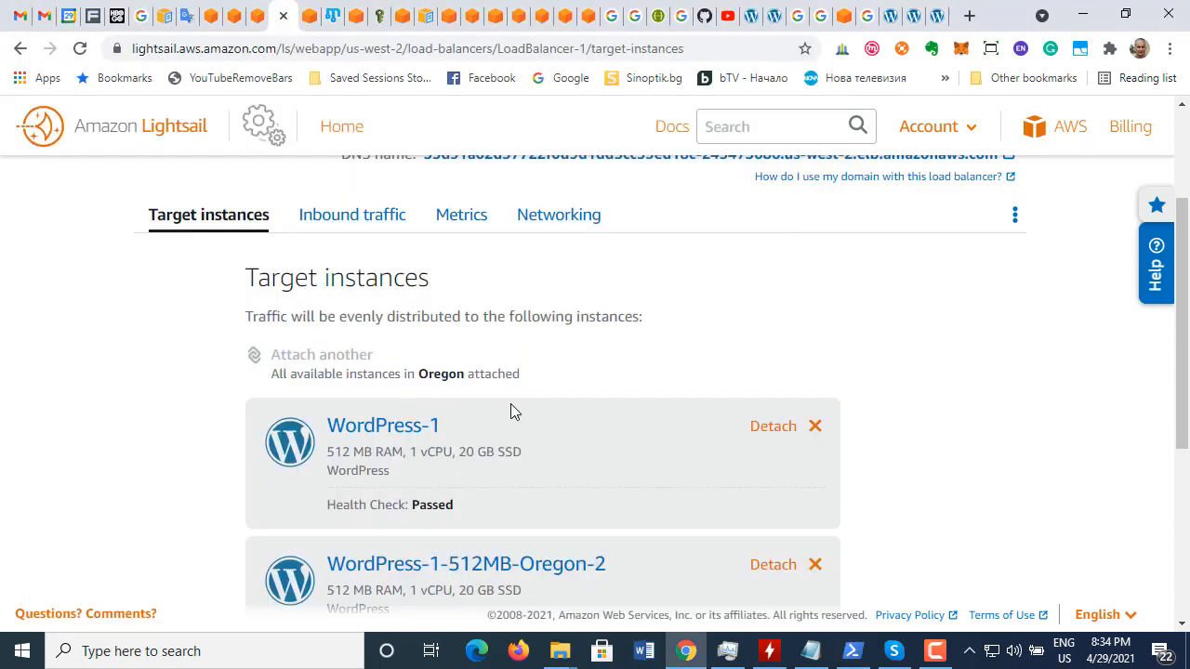
{"action": "scroll", "coordinate": [510, 405], "scroll_direction": "down", "scroll_amount": 1}
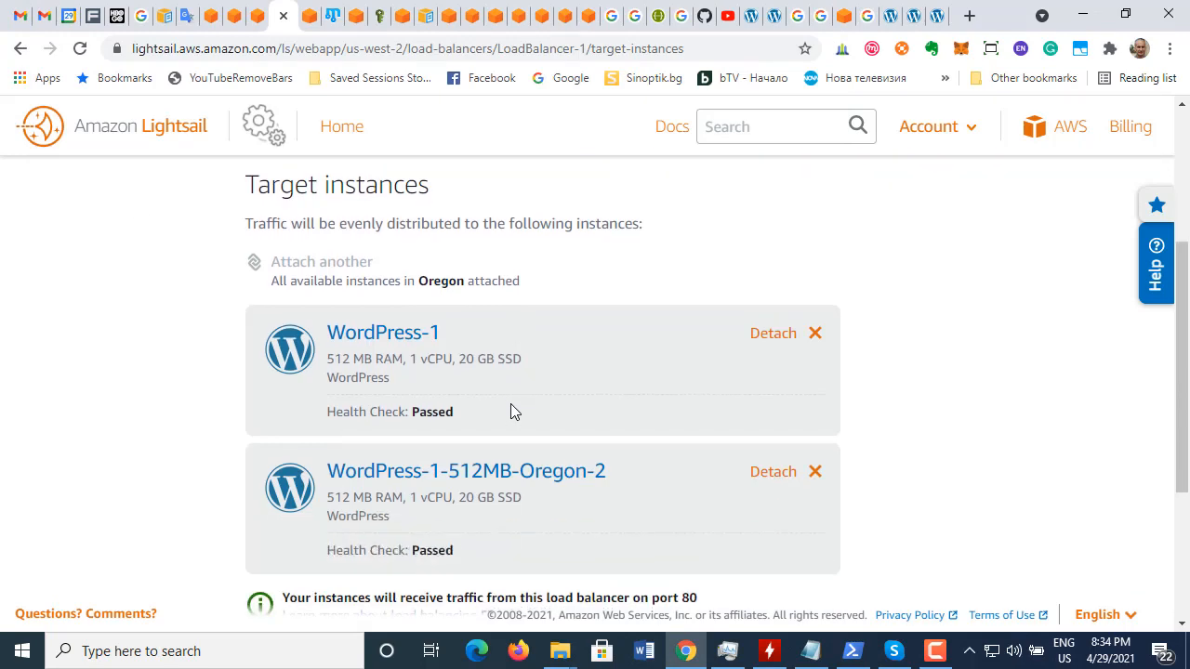
{"action": "scroll", "coordinate": [510, 404], "scroll_direction": "up", "scroll_amount": 3}
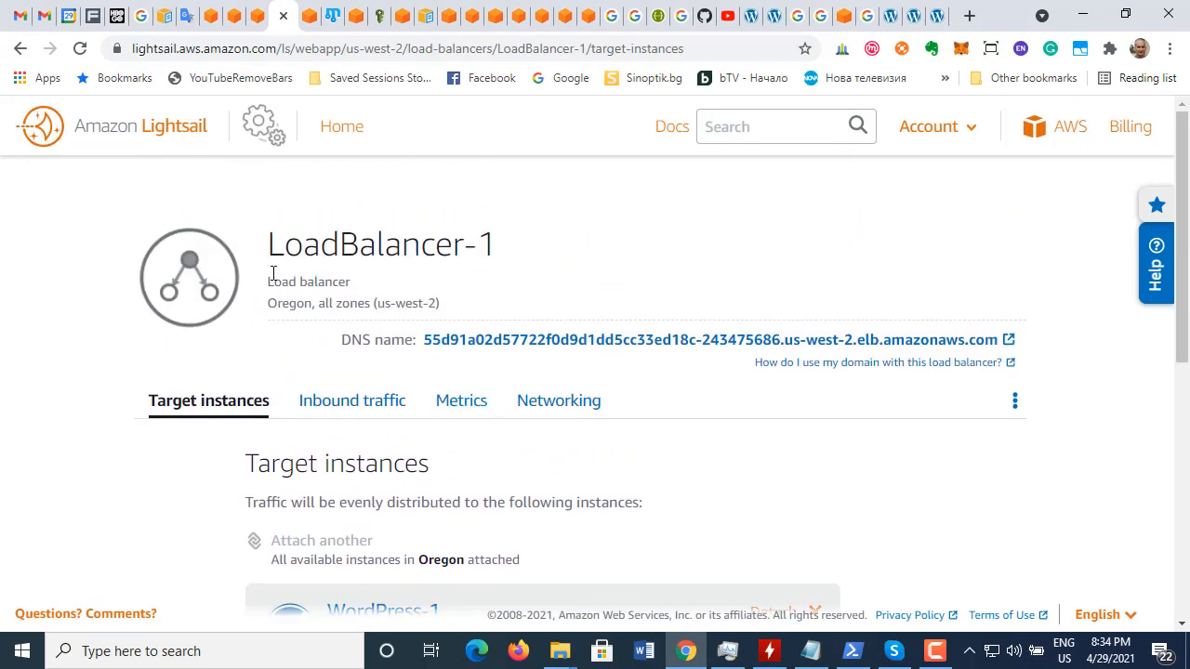
{"action": "left_click", "coordinate": [186, 130]}
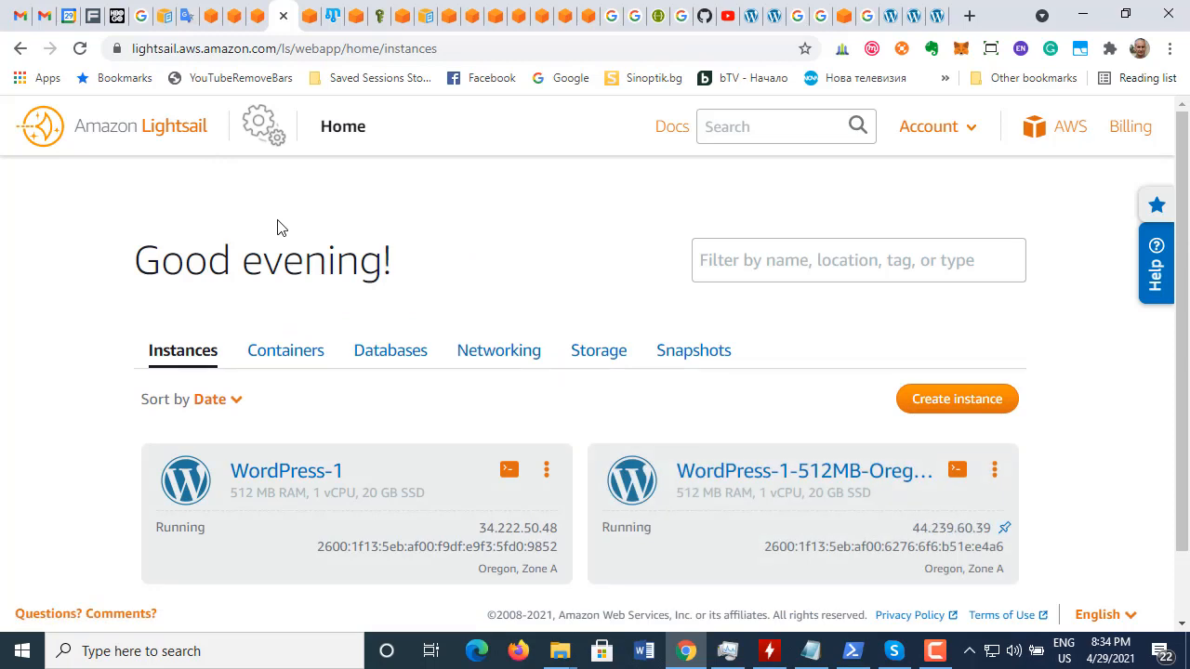
{"action": "scroll", "coordinate": [421, 403], "scroll_direction": "down", "scroll_amount": 1}
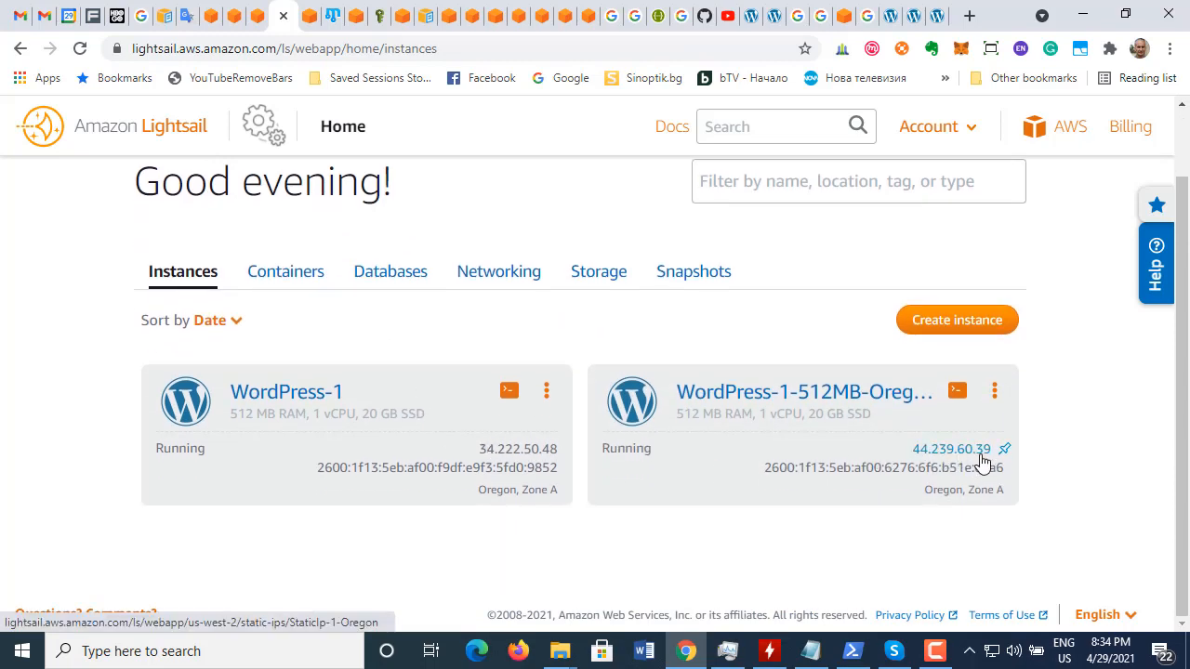
Step: Compare the IP address from the PowerShell pings with the static IP of the WordPress-1-512MB-Oregon-2 instance
{"action": "key", "text": "alt+Tab"}
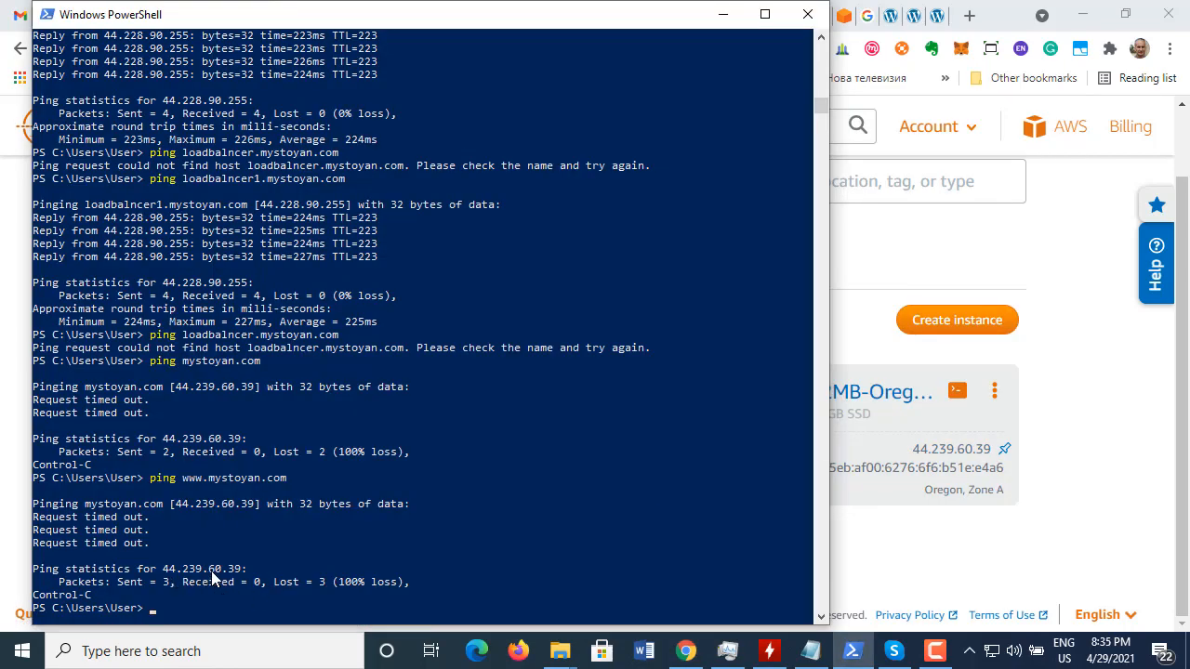
{"action": "key", "text": "alt+Tab"}
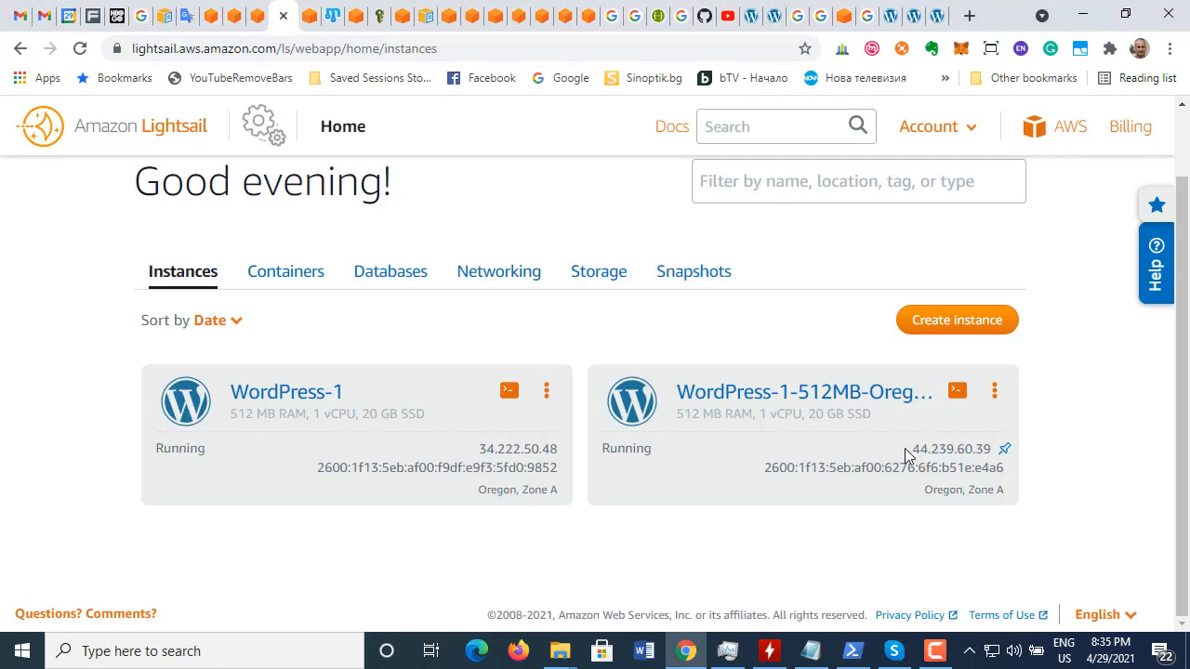
{"action": "left_click_drag", "start_coordinate": [907, 449], "coordinate": [996, 449]}
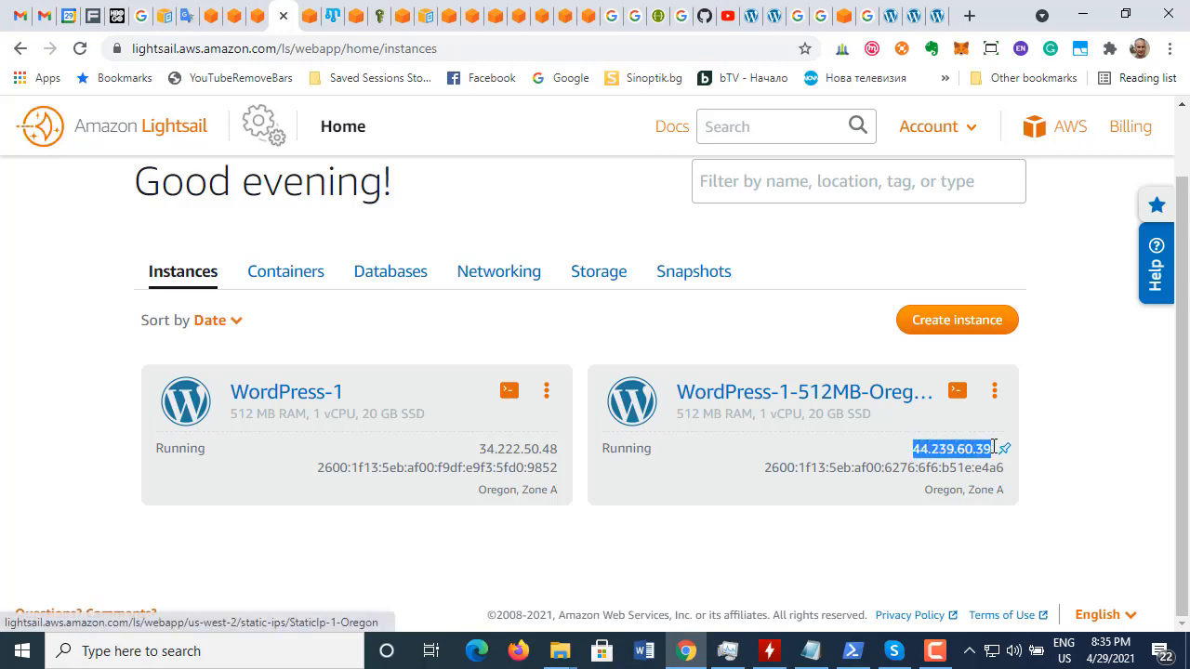
{"action": "left_click", "coordinate": [1095, 455]}
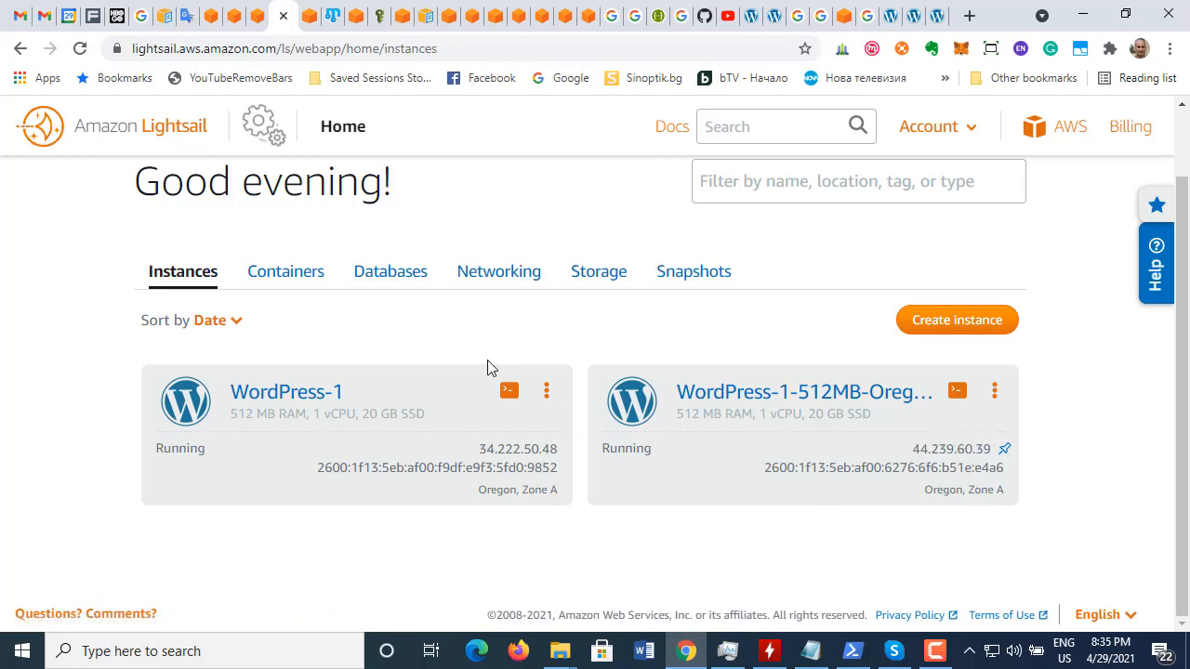
{"action": "key", "text": "alt+Tab"}
{"action": "key", "text": "alt+Tab"}
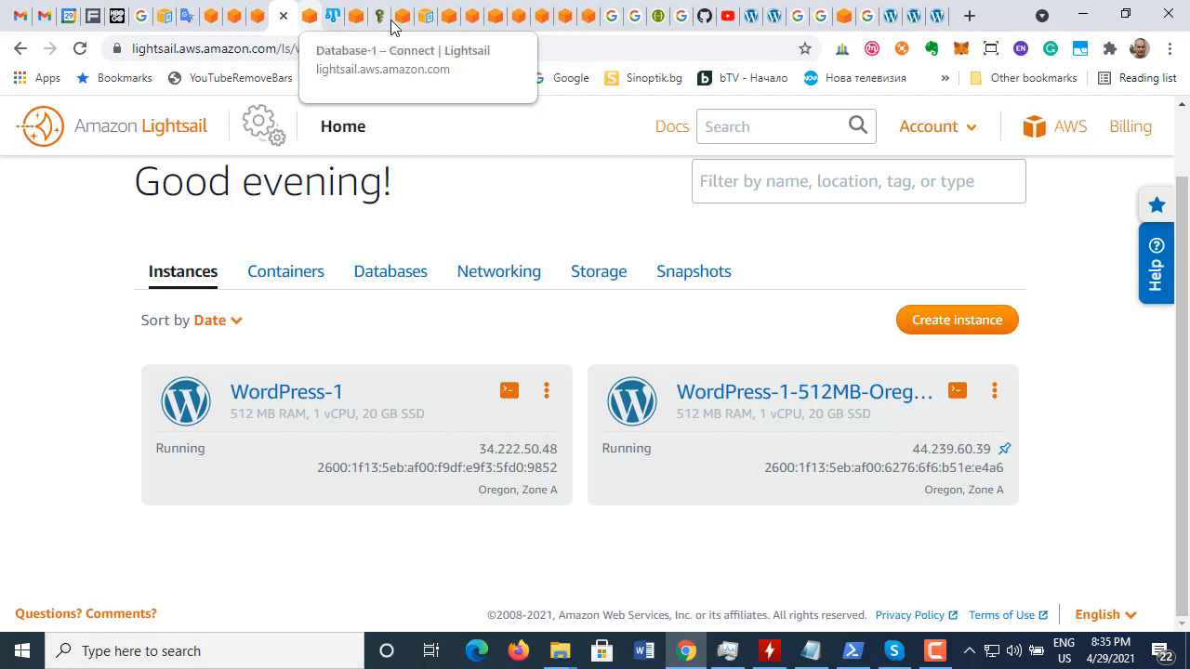
Step: Go to the mystoyan.com hosted zone in Route 53 and examine the loadbalncer1.mystoyan.com A record and its target
{"action": "left_click", "coordinate": [472, 21]}
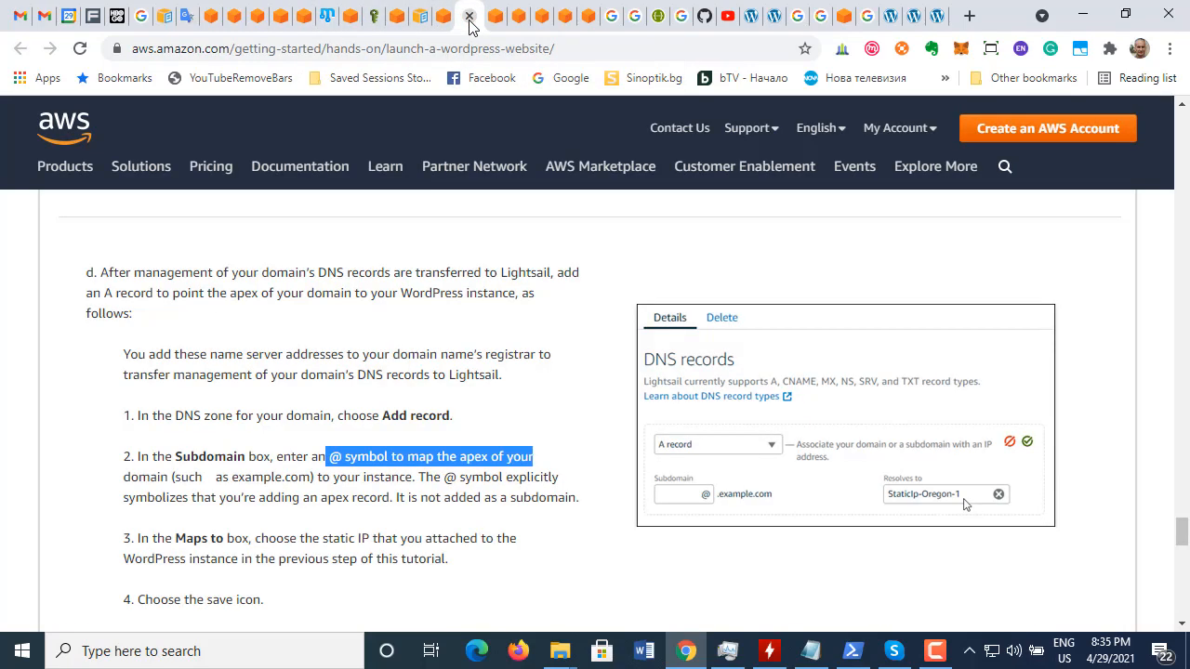
{"action": "left_click", "coordinate": [495, 21]}
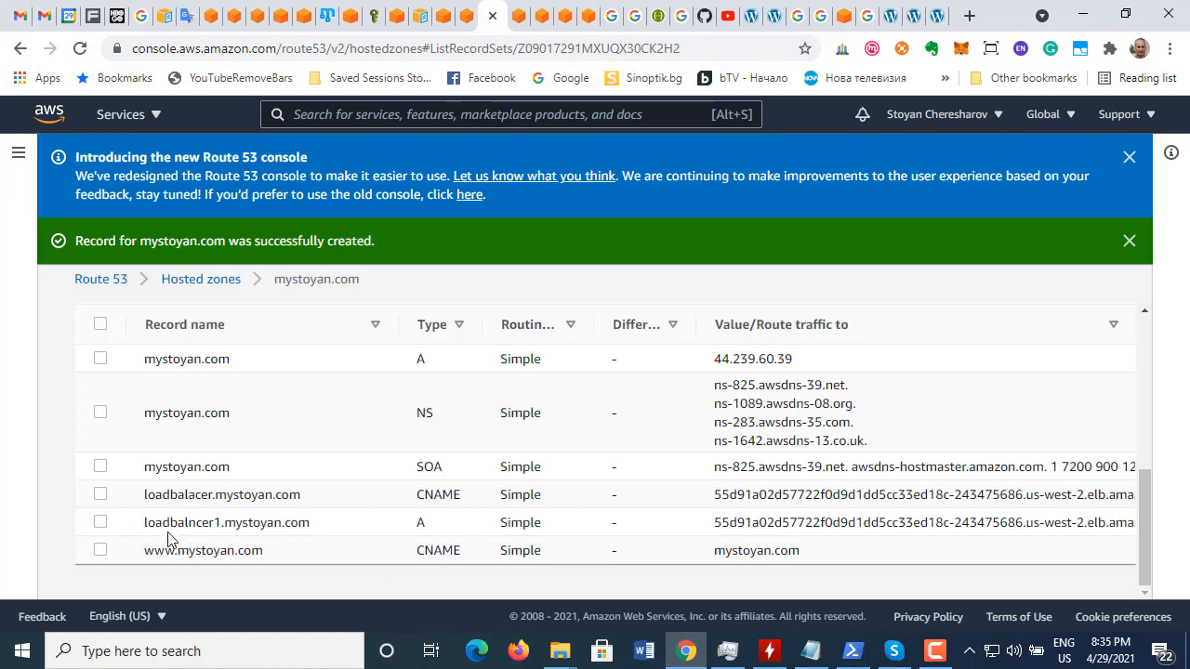
{"action": "left_click_drag", "start_coordinate": [134, 525], "coordinate": [1032, 542]}
{"action": "left_click", "coordinate": [1148, 504]}
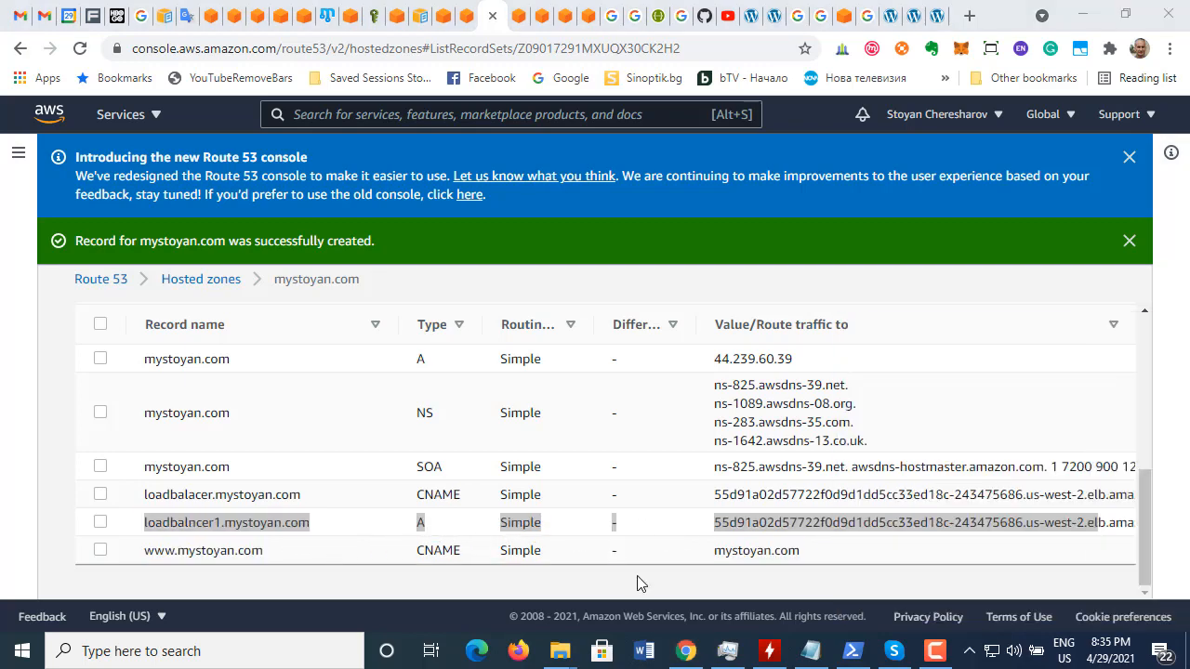
{"action": "left_click", "coordinate": [241, 523]}
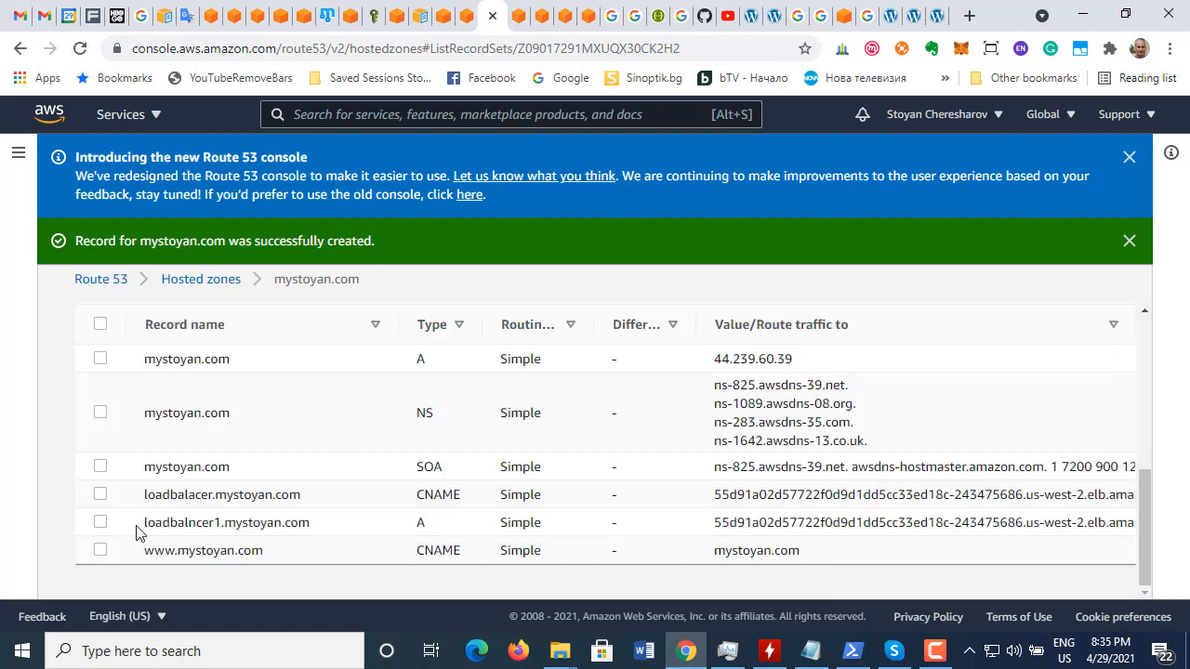
{"action": "left_click_drag", "start_coordinate": [140, 525], "coordinate": [1138, 519]}
{"action": "left_click", "coordinate": [1138, 519]}
{"action": "left_click", "coordinate": [934, 655]}
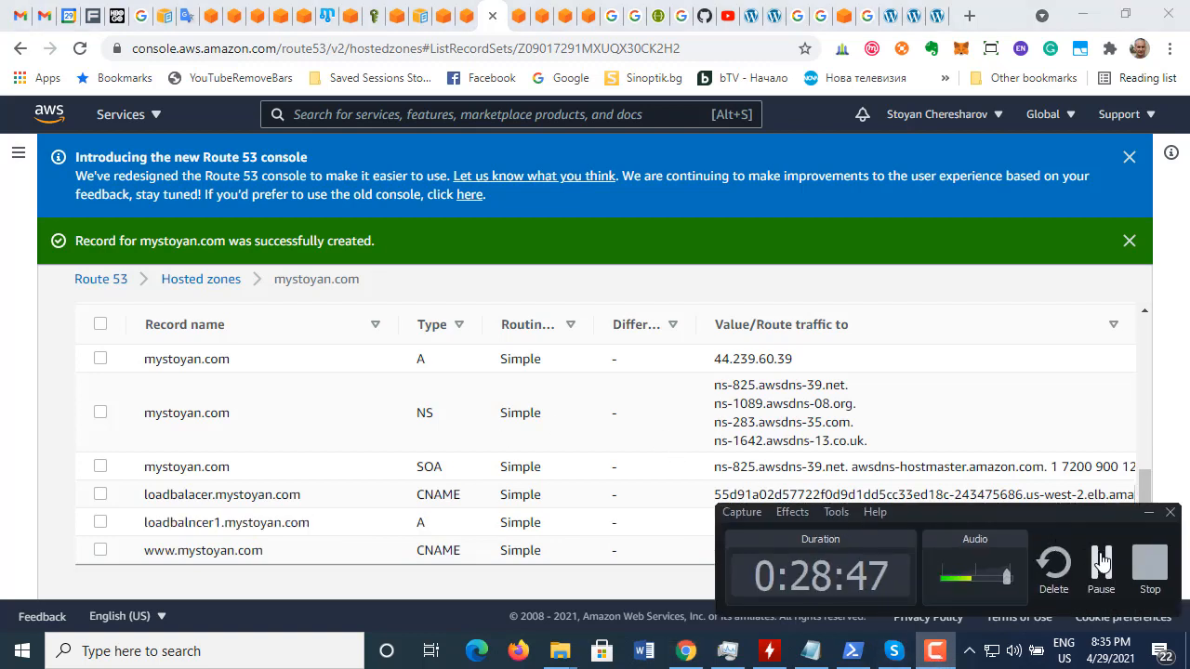